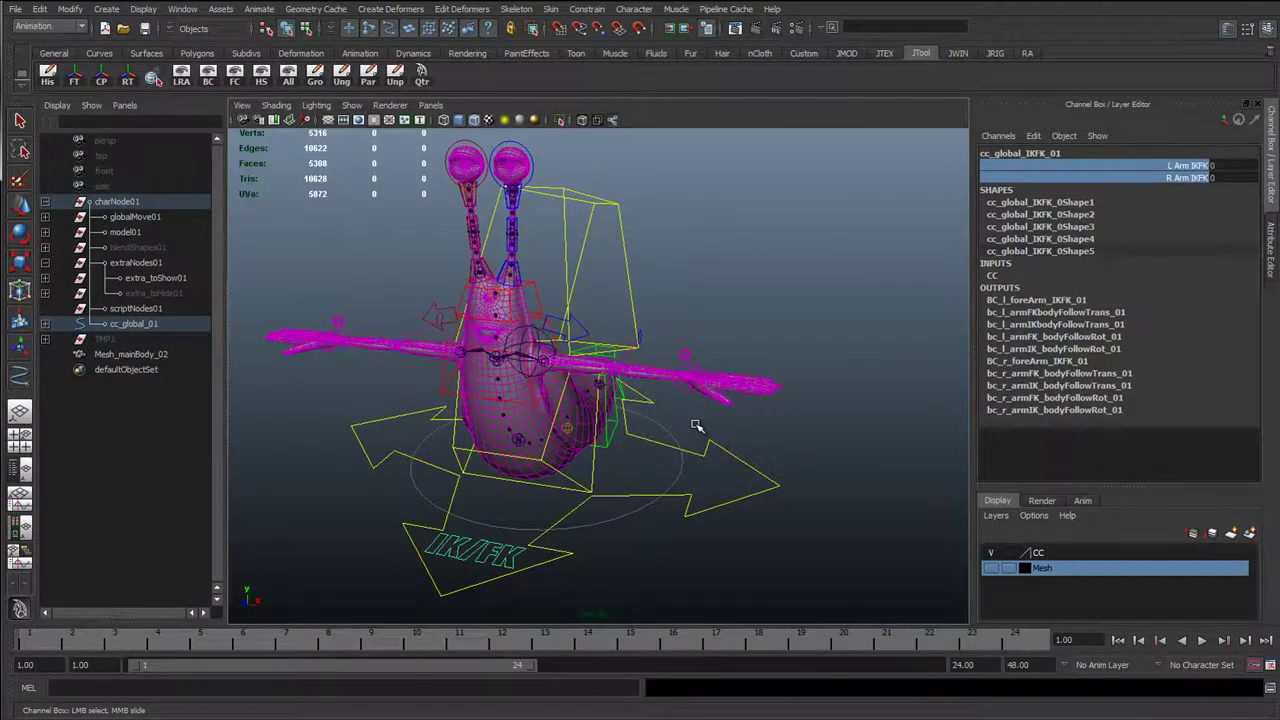
# - Try stretching the left arm by moving the left wrist IK control away from the body with Stretch on, and undo the move
pyautogui.click(693, 363)
pyautogui.press('w')
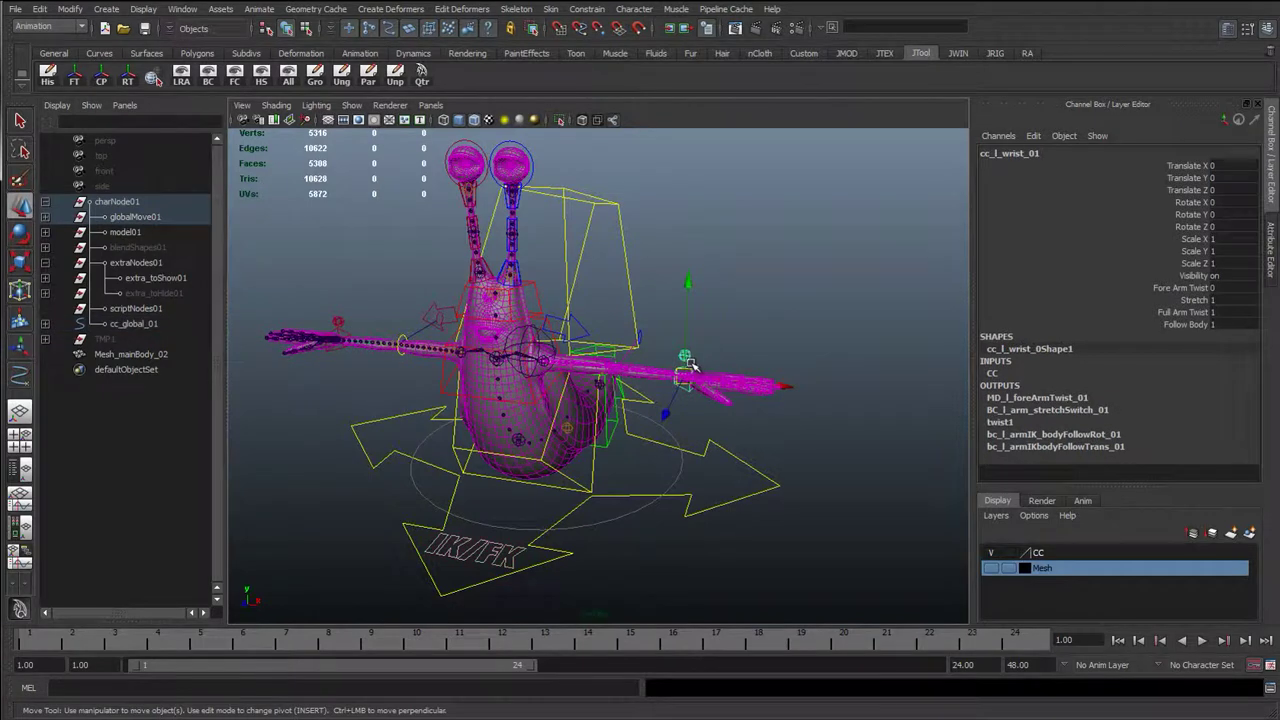
pyautogui.keyDown('alt'); pyautogui.moveTo(691, 365); pyautogui.dragTo(709, 408, button='right'); pyautogui.keyUp('alt')
pyautogui.keyDown('alt'); pyautogui.moveTo(709, 408); pyautogui.dragTo(736, 440); pyautogui.keyUp('alt')
pyautogui.moveTo(714, 390); pyautogui.dragTo(854, 416)
pyautogui.moveTo(853, 418); pyautogui.dragTo(1153, 414, button='middle')
pyautogui.moveTo(1153, 414); pyautogui.dragTo(734, 418)
pyautogui.hotkey('ctrl', 'z')
# - Try setting the left wrist control's Stretch to 0 and moving the wrist beyond the arm's reach, and undo both changes
pyautogui.click(1192, 300)
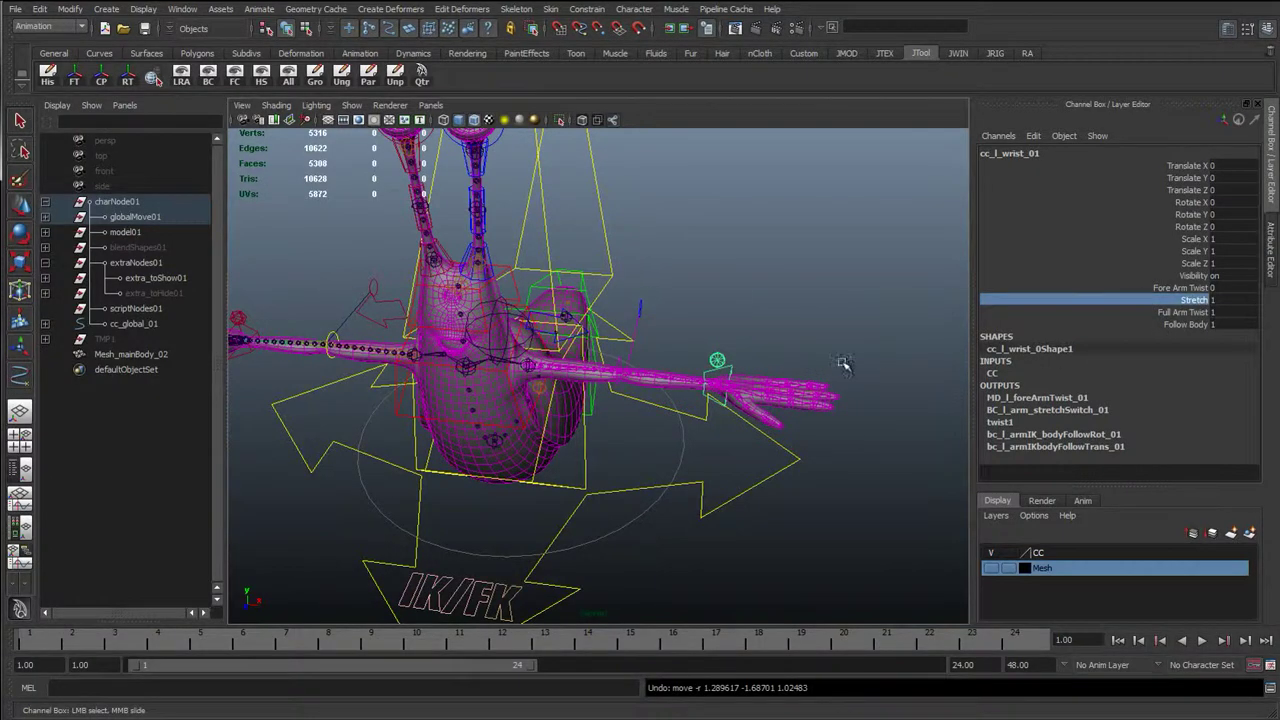
pyautogui.keyDown('alt'); pyautogui.moveTo(843, 363); pyautogui.dragTo(815, 348, button='right'); pyautogui.keyUp('alt')
pyautogui.keyDown('alt'); pyautogui.moveTo(815, 348); pyautogui.dragTo(852, 378); pyautogui.keyUp('alt')
pyautogui.keyDown('alt'); pyautogui.moveTo(699, 391); pyautogui.dragTo(706, 394, button='right'); pyautogui.keyUp('alt')
pyautogui.press('w')
pyautogui.keyDown('alt'); pyautogui.moveTo(706, 394); pyautogui.dragTo(651, 383, button='middle'); pyautogui.keyUp('alt')
pyautogui.keyDown('alt'); pyautogui.moveTo(651, 383); pyautogui.dragTo(836, 371); pyautogui.keyUp('alt')
pyautogui.moveTo(835, 372); pyautogui.dragTo(783, 508, button='middle')
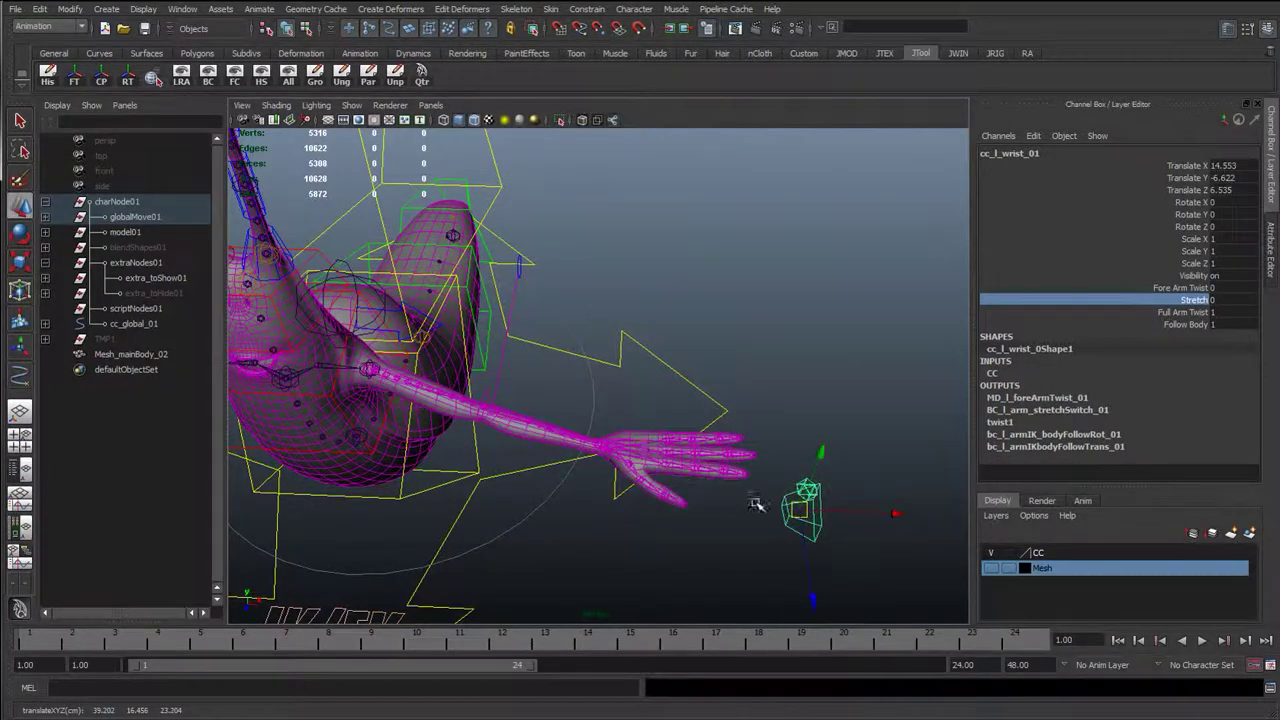
pyautogui.press('z')
# - Set L Arm IKFK and R Arm IKFK to 1 on the global IK/FK control, and try moving the left wrist control along X
pyautogui.click(513, 489)
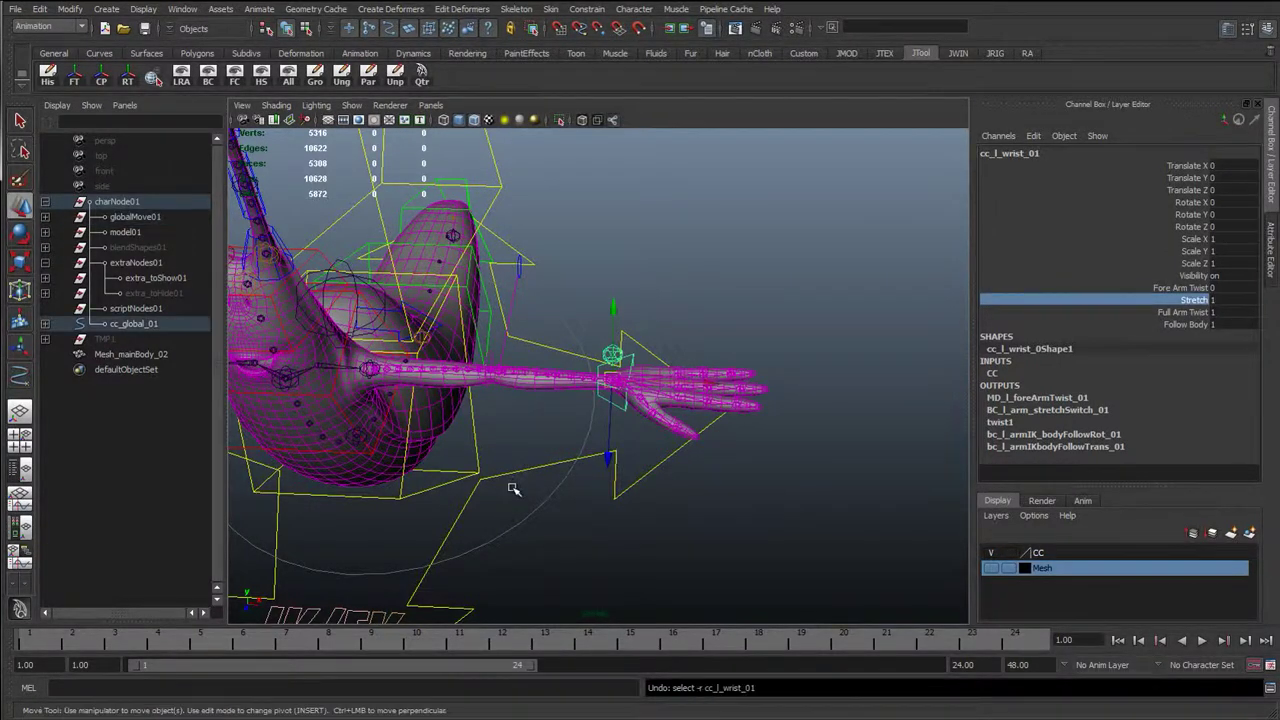
pyautogui.keyDown('alt'); pyautogui.moveTo(465, 403); pyautogui.dragTo(556, 388); pyautogui.keyUp('alt')
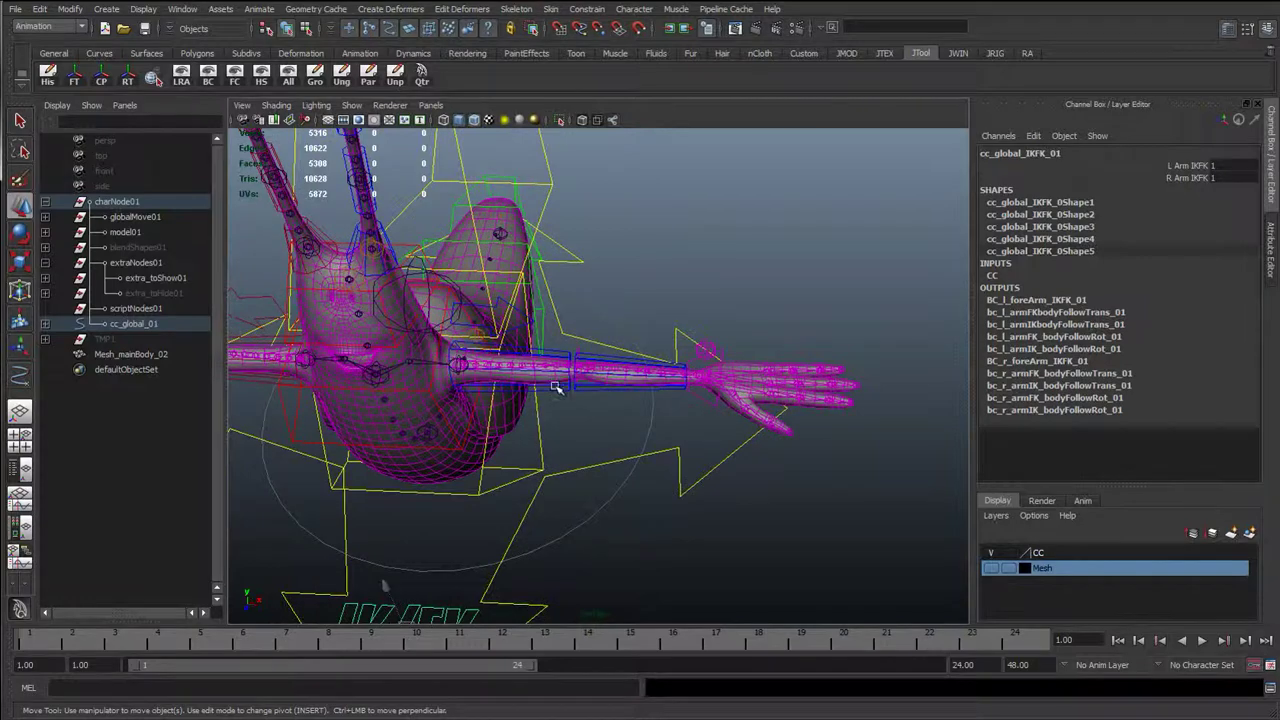
pyautogui.click(699, 393)
pyautogui.keyDown('alt'); pyautogui.moveTo(676, 416); pyautogui.dragTo(1012, 404); pyautogui.keyUp('alt')
pyautogui.hotkey('ctrl', 'z')
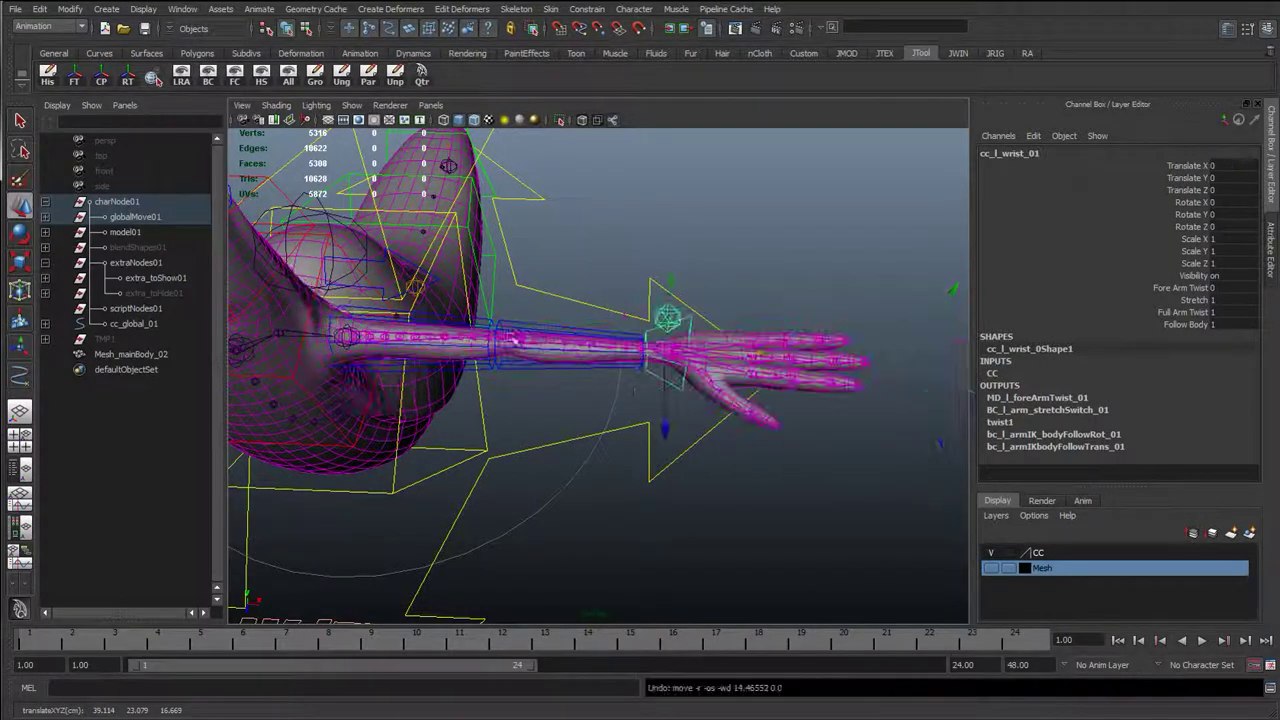
# - Try scaling the left upper-arm FK control to about 2.45 and the forearm FK control to about 2.26 in X, and undo both
pyautogui.click(500, 335)
pyautogui.press('r')
pyautogui.moveTo(505, 336); pyautogui.dragTo(690, 365)
pyautogui.keyDown('alt'); pyautogui.moveTo(514, 355); pyautogui.dragTo(340, 355, button='middle'); pyautogui.keyUp('alt')
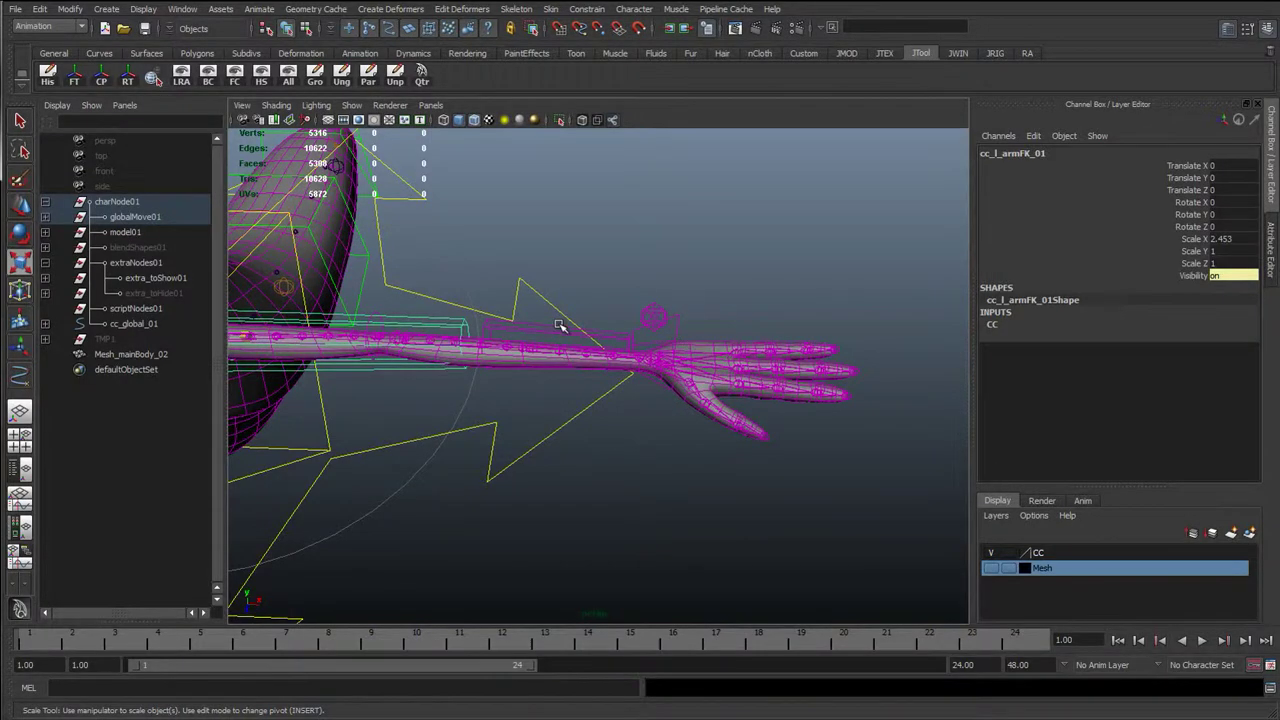
pyautogui.click(627, 349)
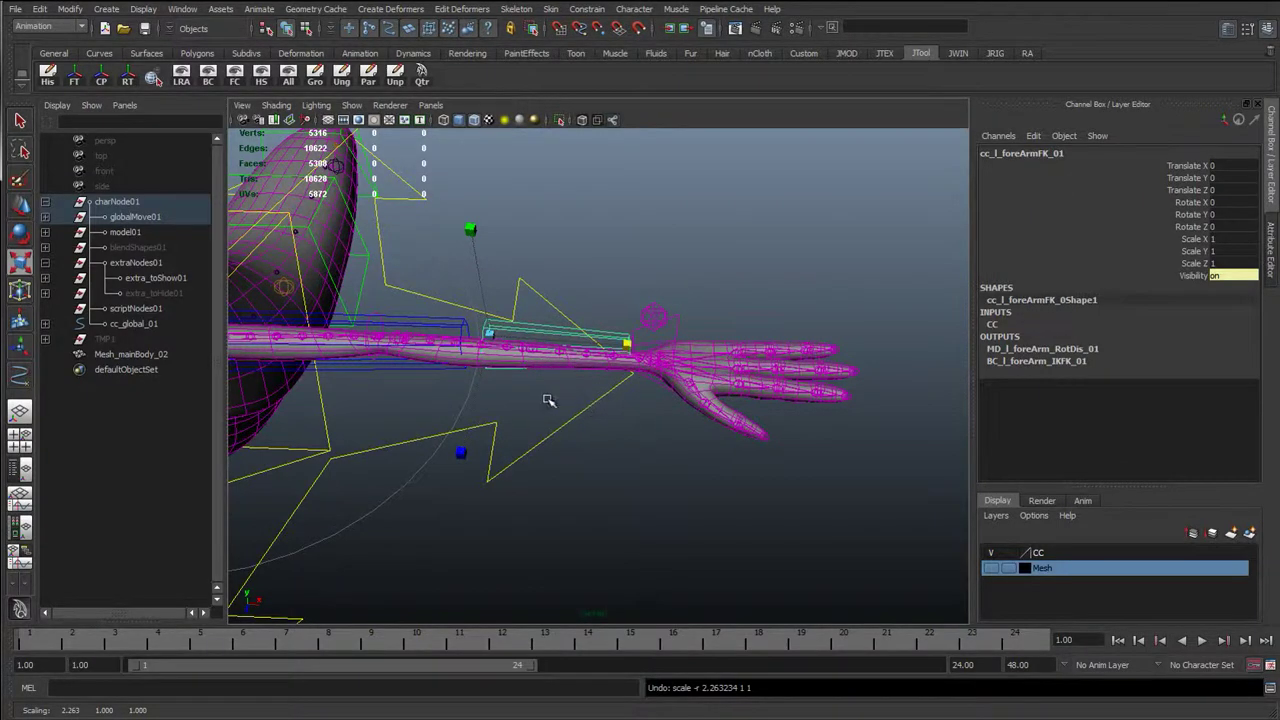
pyautogui.hotkey('ctrl', 'z')
pyautogui.hotkey('ctrl', 'z')
# - Try scaling the left upper-arm FK control to about 2.2 in X, and undo the scaling
pyautogui.keyDown('alt'); pyautogui.moveTo(386, 376); pyautogui.dragTo(580, 368); pyautogui.keyUp('alt')
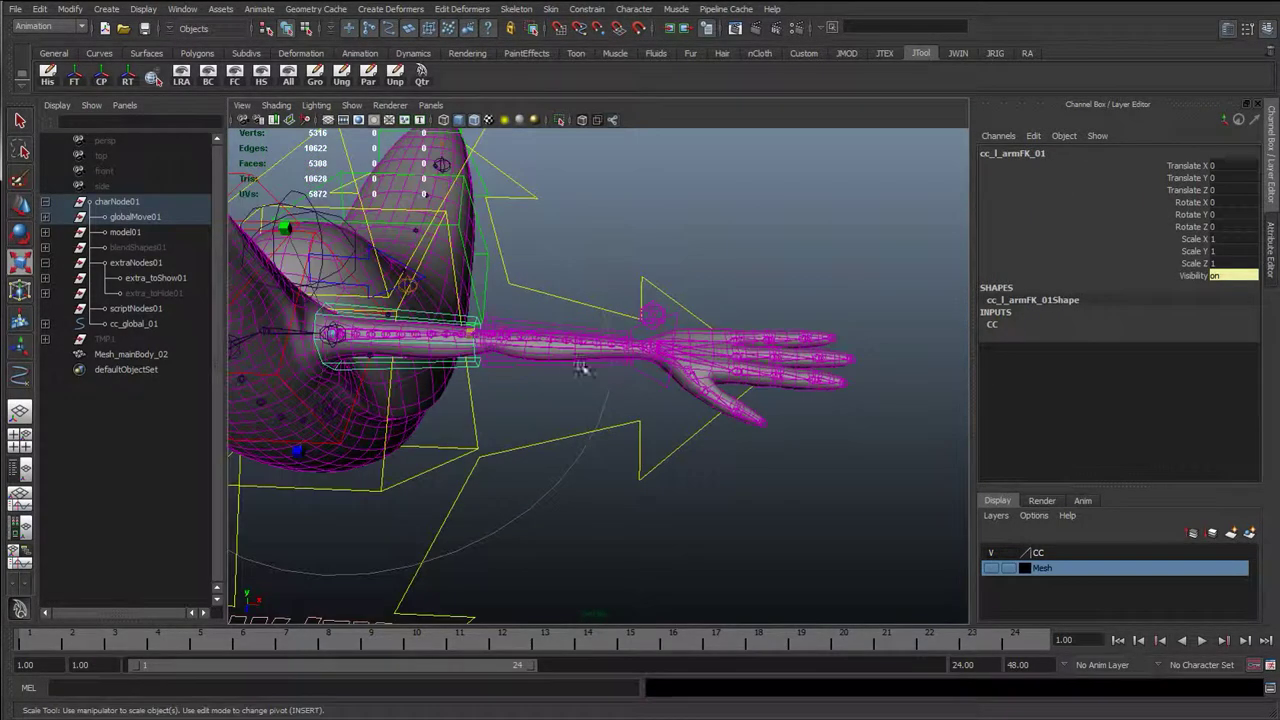
pyautogui.moveTo(474, 331); pyautogui.dragTo(577, 368)
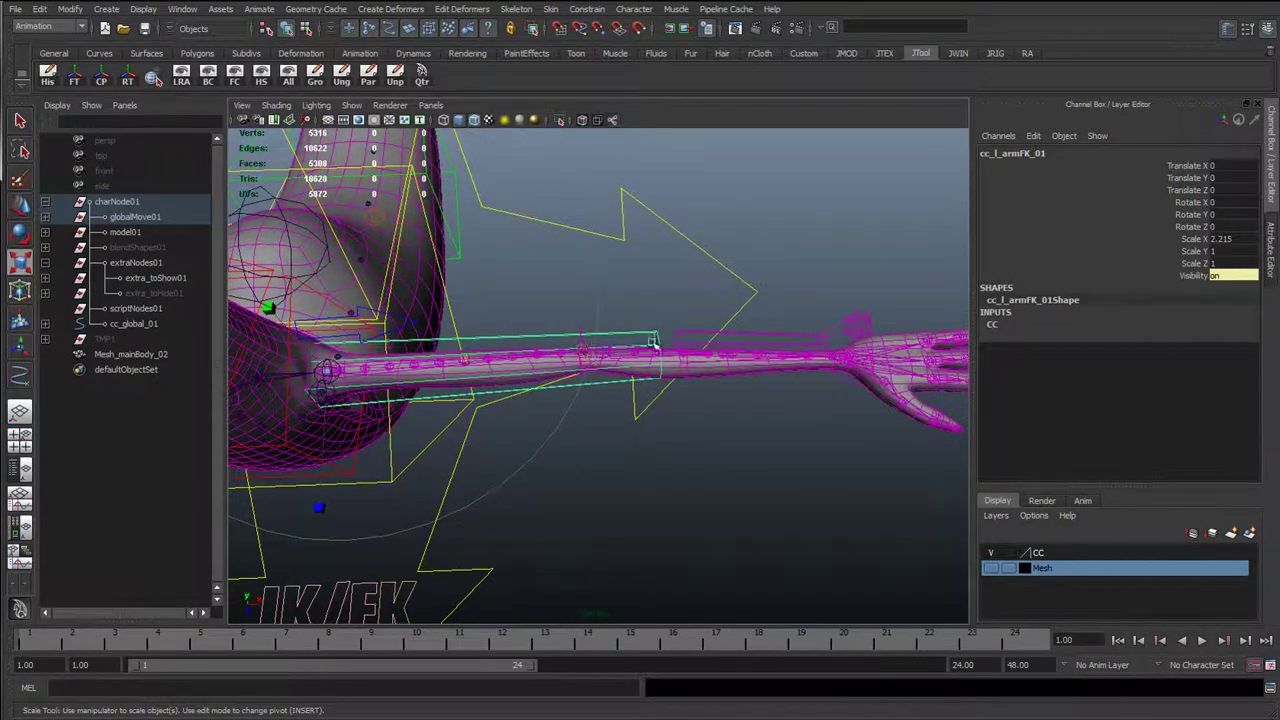
pyautogui.hotkey('ctrl', 'z')
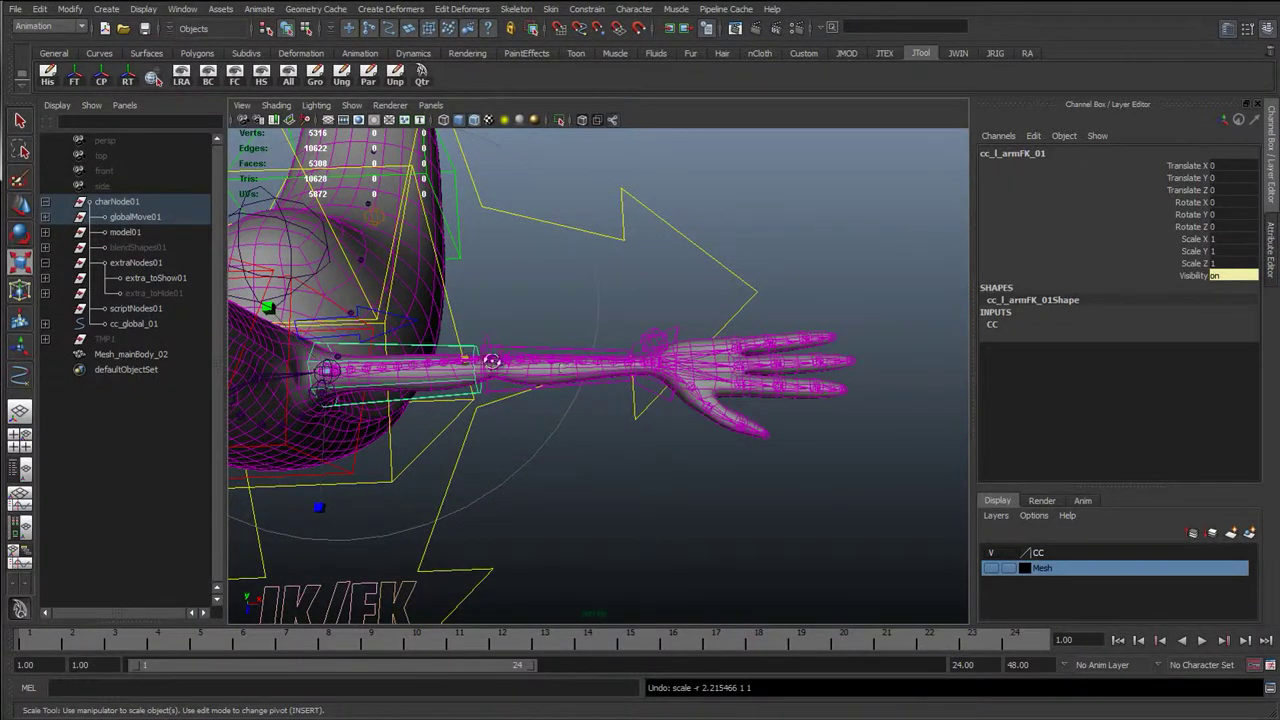
# - Try scaling the left forearm FK control to about 1.6 in X, and undo the scaling
pyautogui.keyDown('alt'); pyautogui.moveTo(491, 361); pyautogui.dragTo(538, 332); pyautogui.keyUp('alt')
pyautogui.click(574, 343)
pyautogui.moveTo(630, 334); pyautogui.dragTo(675, 338)
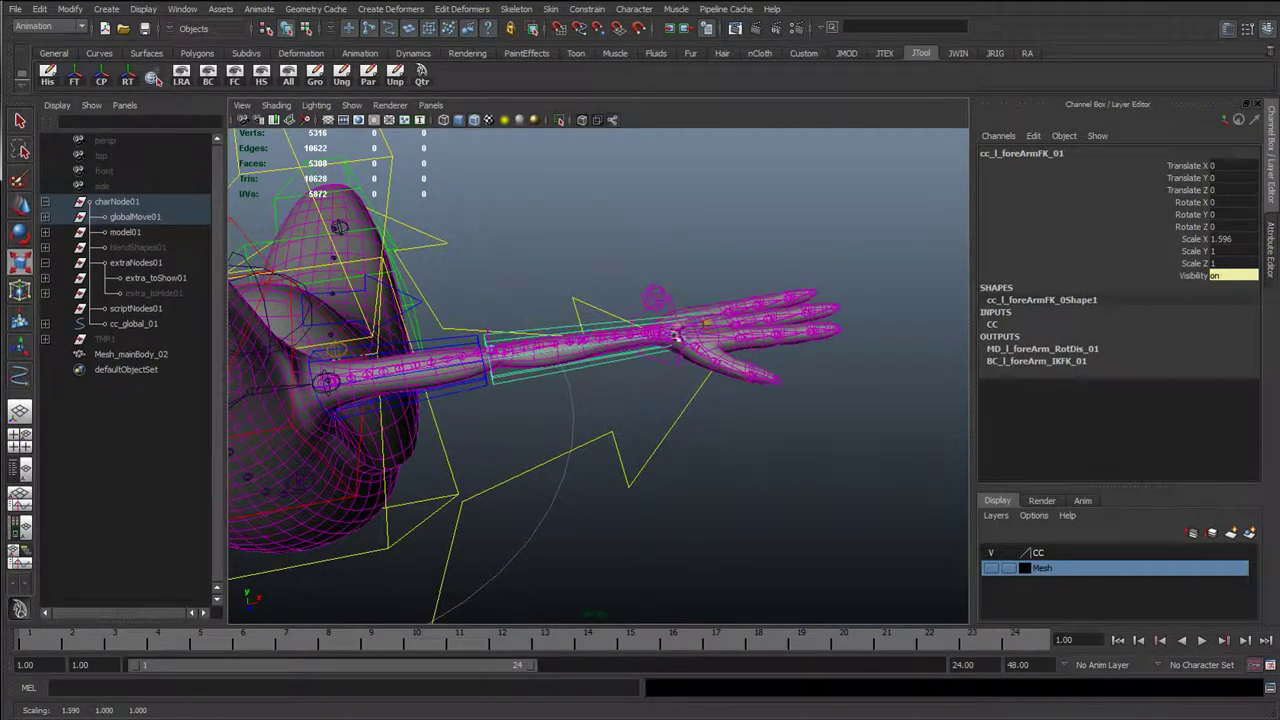
pyautogui.hotkey('ctrl', 'z')
pyautogui.press('q')
# - Select the left upper-arm FK control and open the Hypershade
pyautogui.keyDown('alt'); pyautogui.moveTo(543, 394); pyautogui.dragTo(464, 395); pyautogui.keyUp('alt')
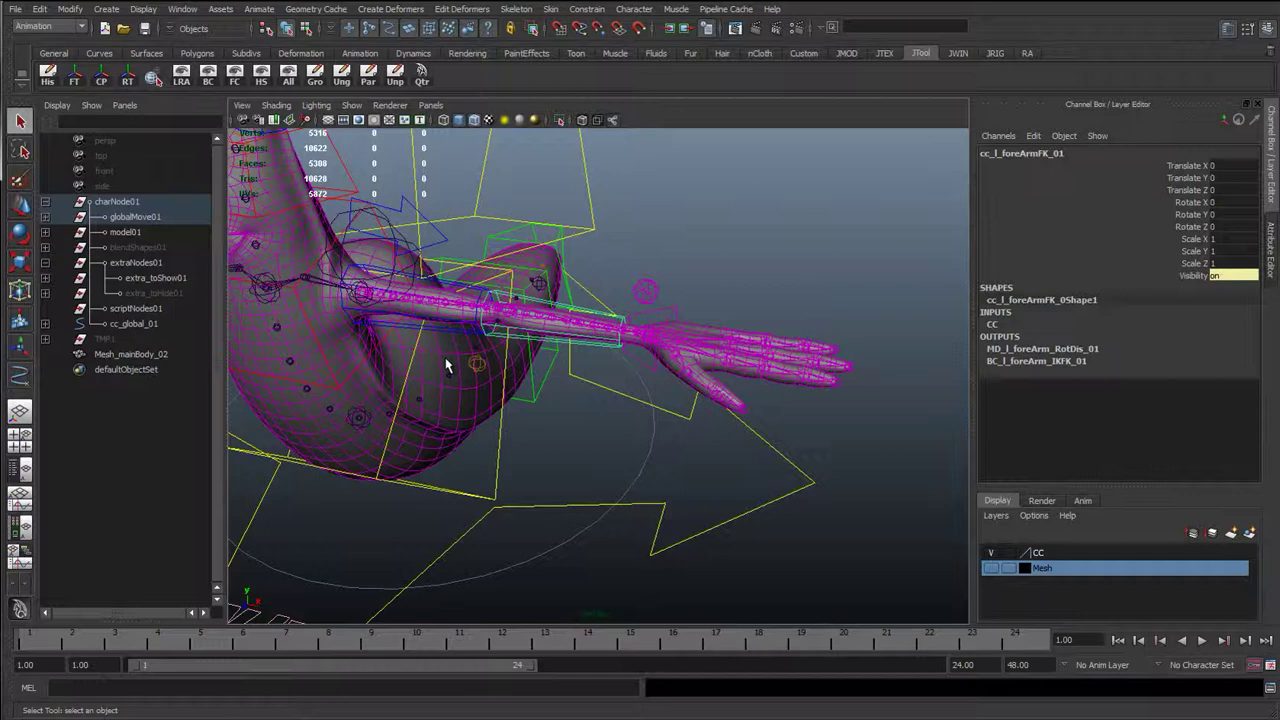
pyautogui.keyDown('alt'); pyautogui.moveTo(438, 362); pyautogui.dragTo(420, 445); pyautogui.keyUp('alt')
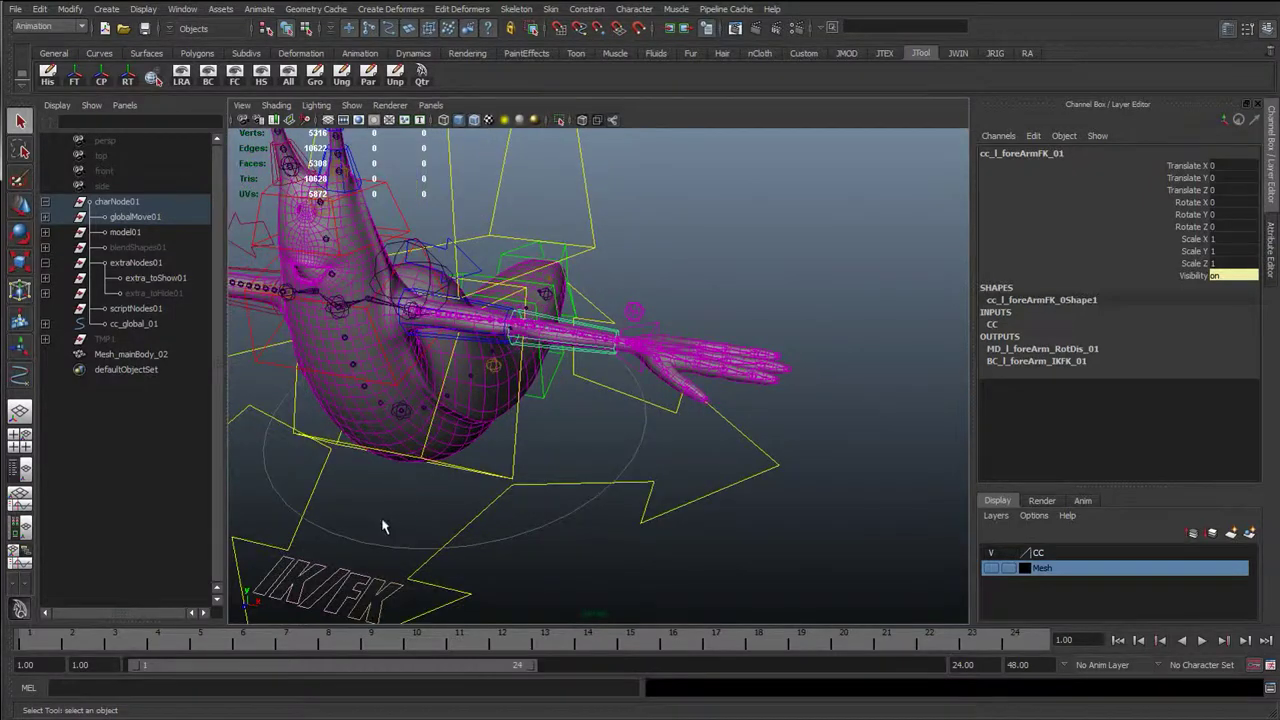
pyautogui.keyDown('alt'); pyautogui.moveTo(385, 525); pyautogui.dragTo(424, 527); pyautogui.keyUp('alt')
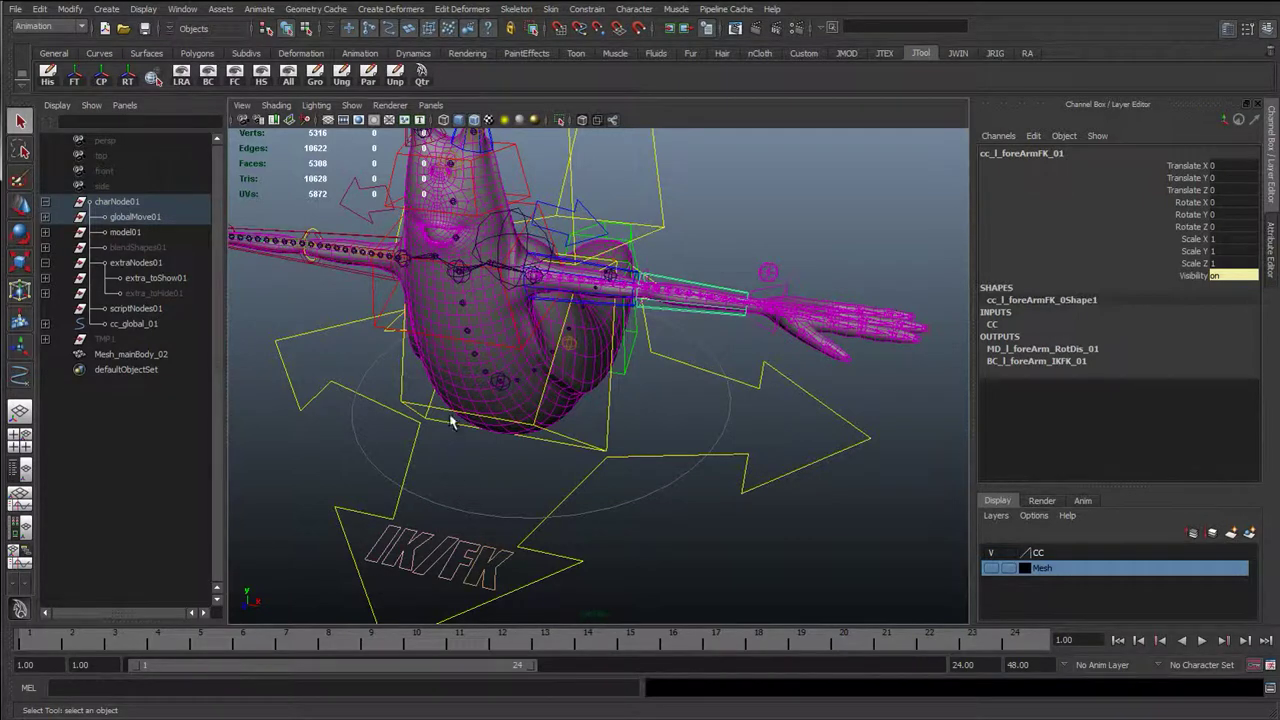
pyautogui.scroll(3, 606, 414)
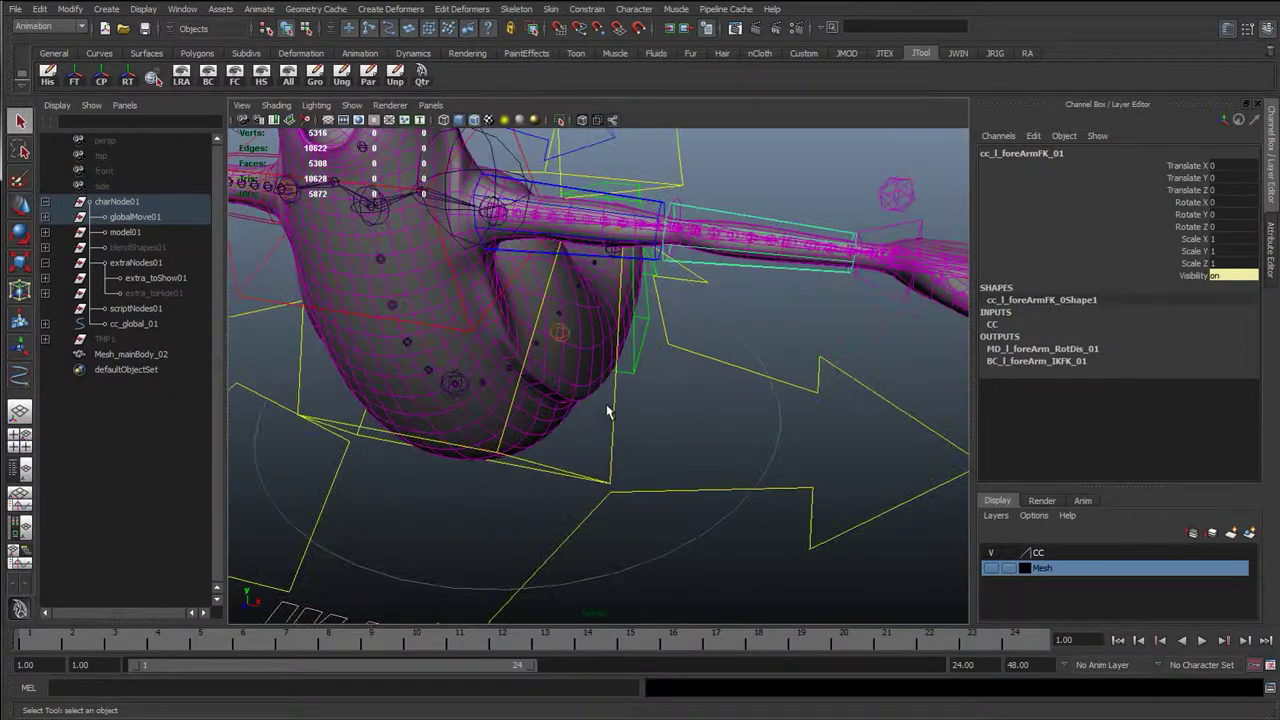
pyautogui.press('w')
pyautogui.keyDown('alt'); pyautogui.moveTo(677, 371); pyautogui.dragTo(718, 329); pyautogui.keyUp('alt')
pyautogui.keyDown('alt'); pyautogui.moveTo(718, 329); pyautogui.dragTo(700, 405, button='middle'); pyautogui.keyUp('alt')
pyautogui.click(589, 277)
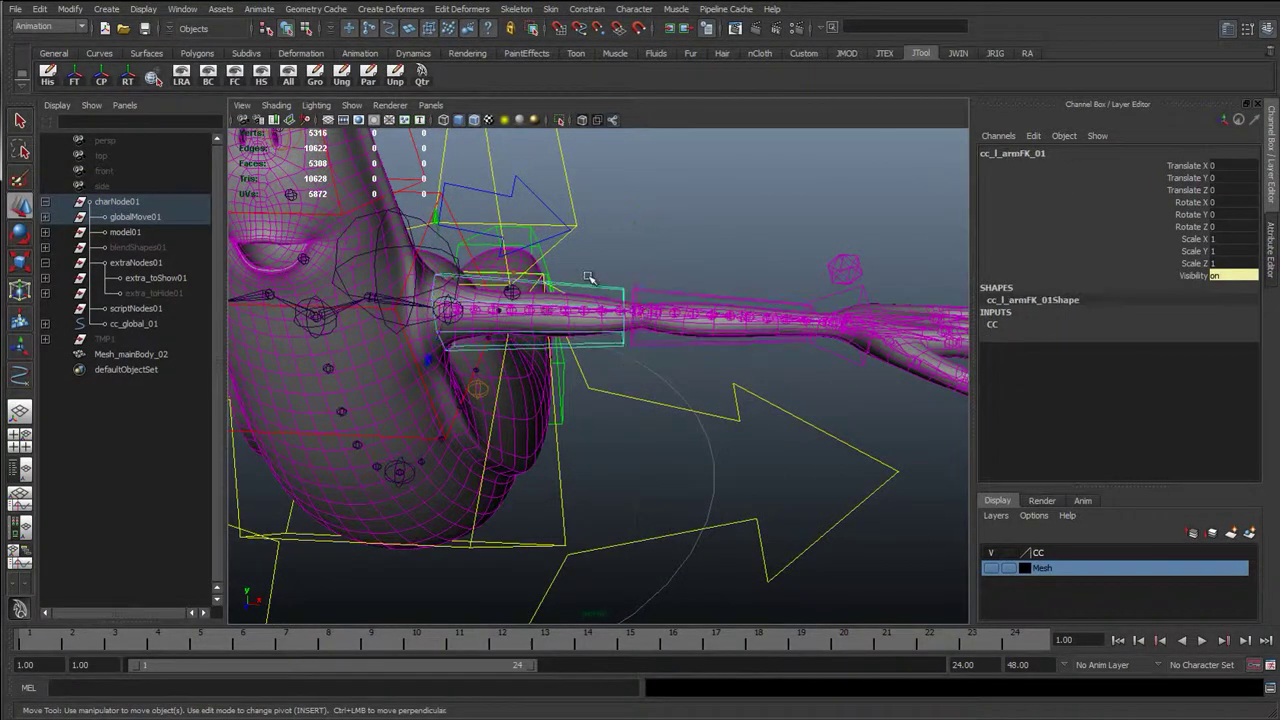
pyautogui.click(183, 9)
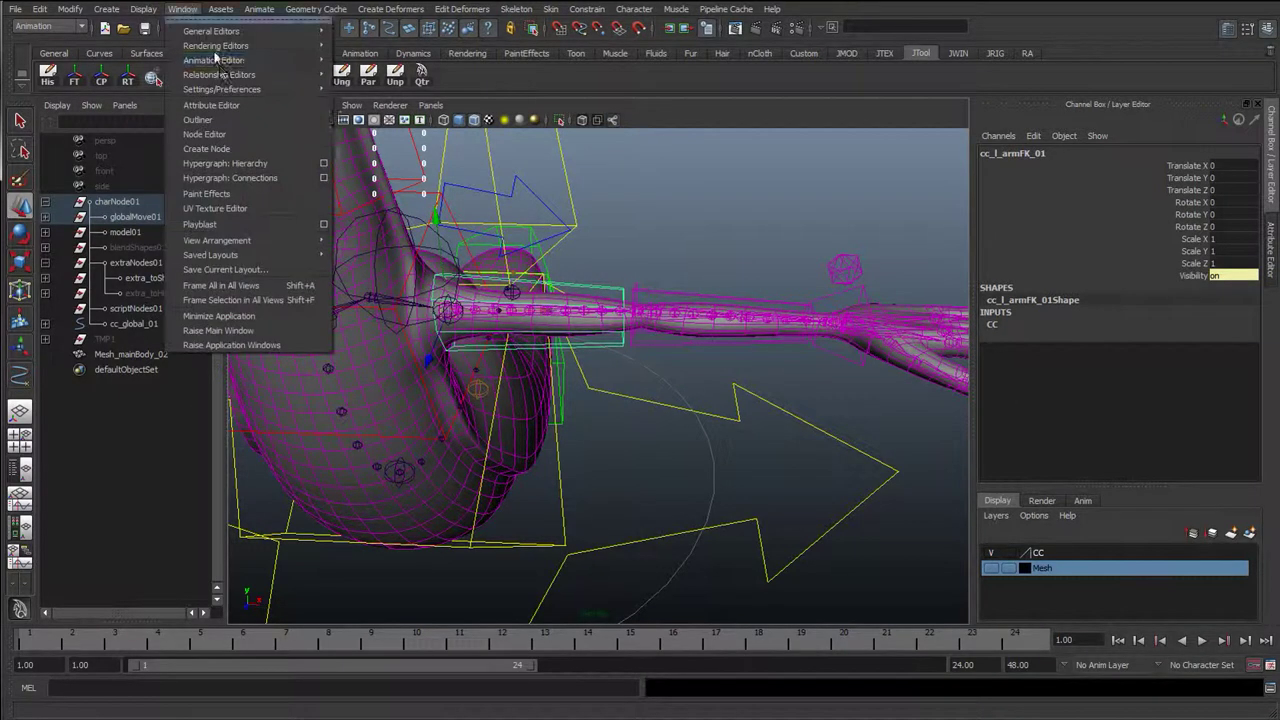
pyautogui.moveTo(300, 46)
pyautogui.click(394, 85)
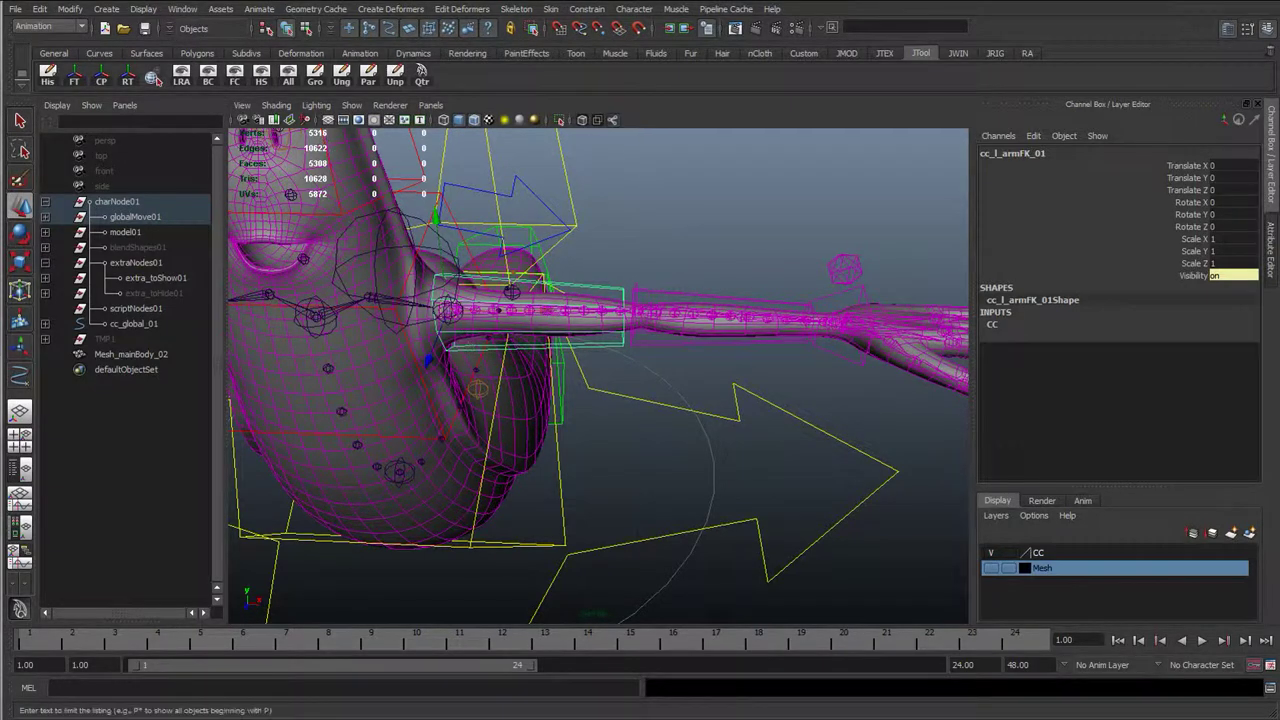
# - Hide polygons in the viewport so the left arm's joints and control curves can be picked
pyautogui.click(352, 105)
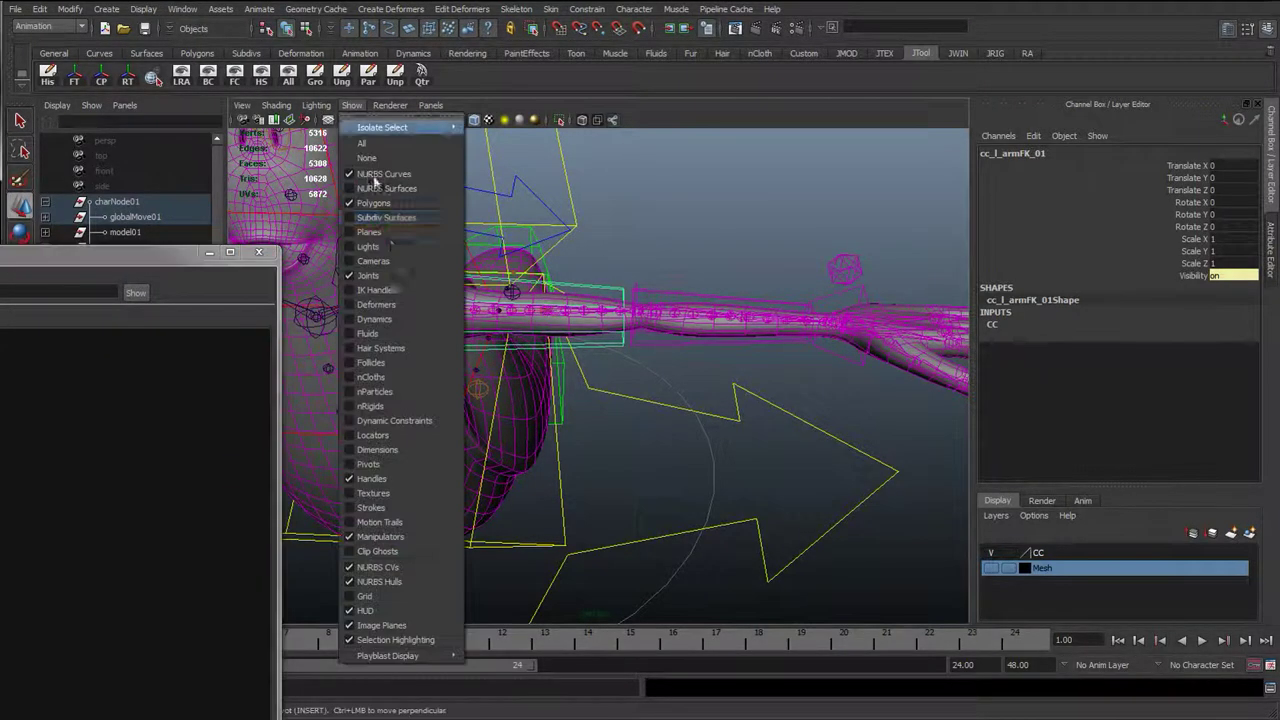
pyautogui.click(390, 203)
pyautogui.keyDown('alt'); pyautogui.moveTo(515, 255); pyautogui.dragTo(674, 303); pyautogui.keyUp('alt')
# - Select the left arm drive joints for the shoulder, elbowA, elbowB and forearm twist, and graph their connections in the Hypershade
pyautogui.press('q')
pyautogui.click(562, 274)
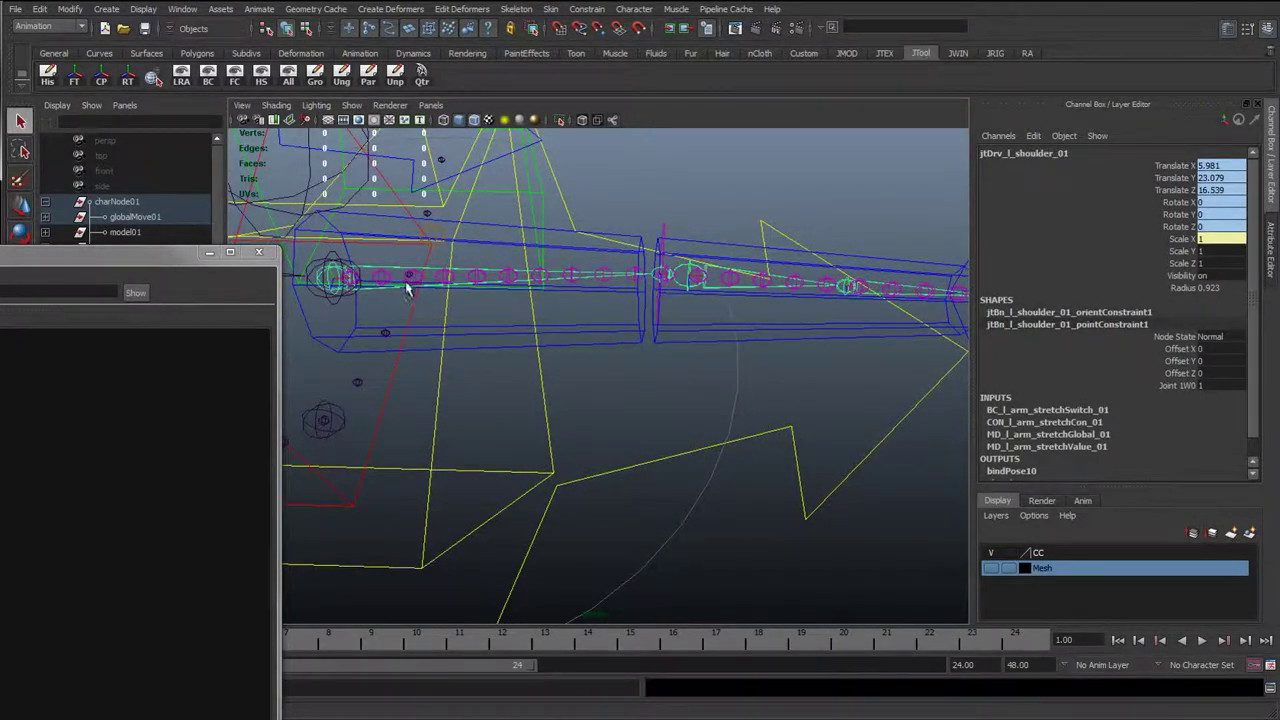
pyautogui.keyDown('alt'); pyautogui.moveTo(330, 275); pyautogui.dragTo(622, 285); pyautogui.keyUp('alt')
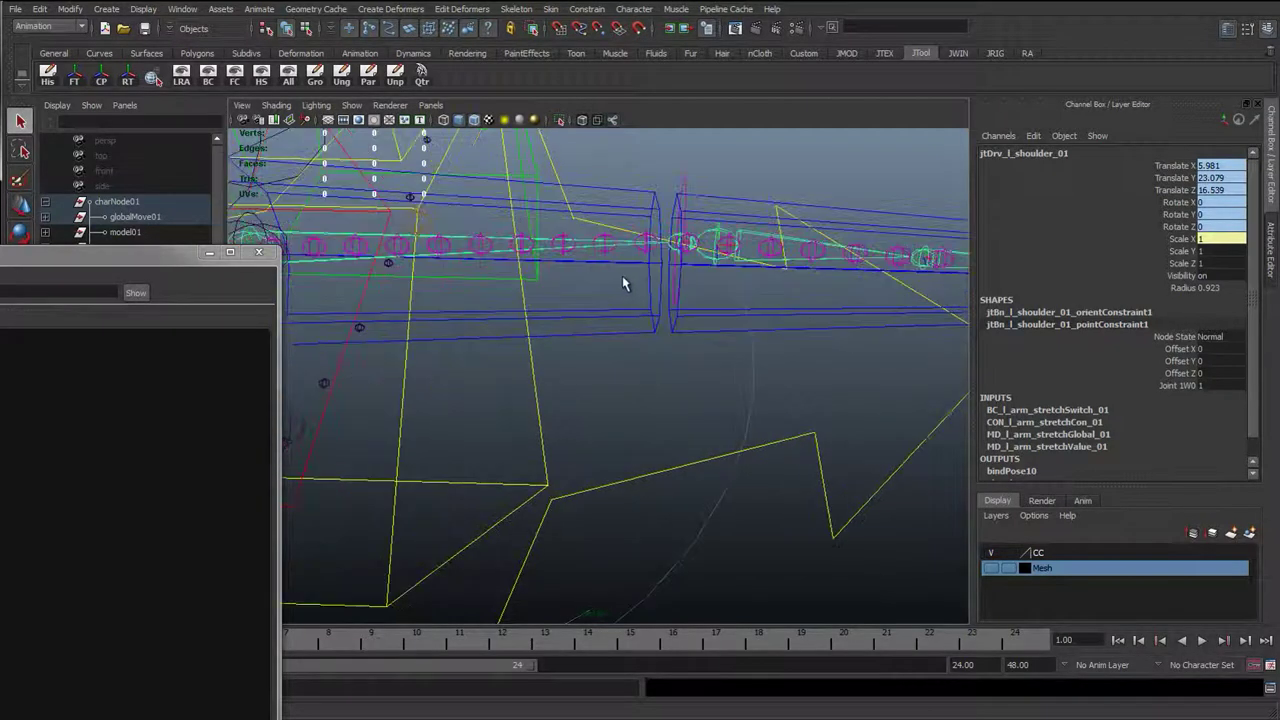
pyautogui.click(673, 242)
pyautogui.keyDown('alt'); pyautogui.moveTo(673, 242); pyautogui.dragTo(585, 352); pyautogui.keyUp('alt')
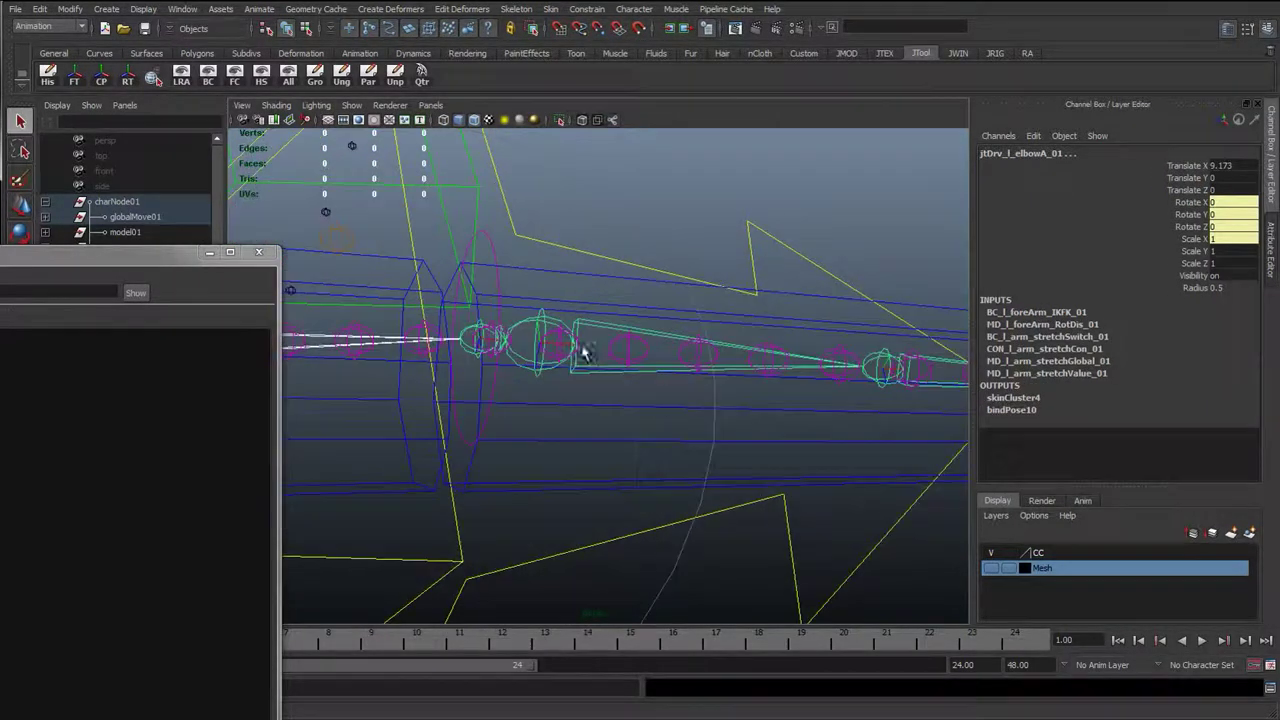
pyautogui.click(771, 367)
pyautogui.keyDown('alt'); pyautogui.moveTo(771, 367); pyautogui.dragTo(608, 365); pyautogui.keyUp('alt')
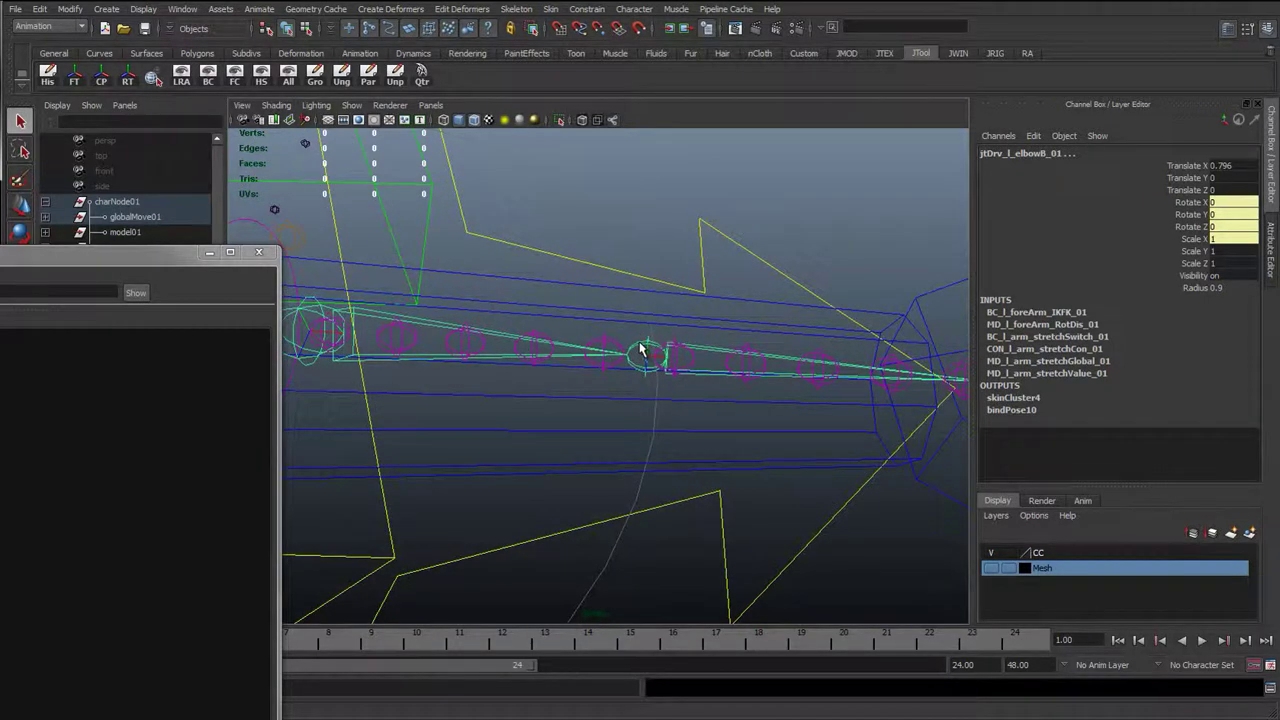
pyautogui.click(641, 350)
pyautogui.keyDown('alt'); pyautogui.moveTo(885, 378); pyautogui.dragTo(688, 395); pyautogui.keyUp('alt')
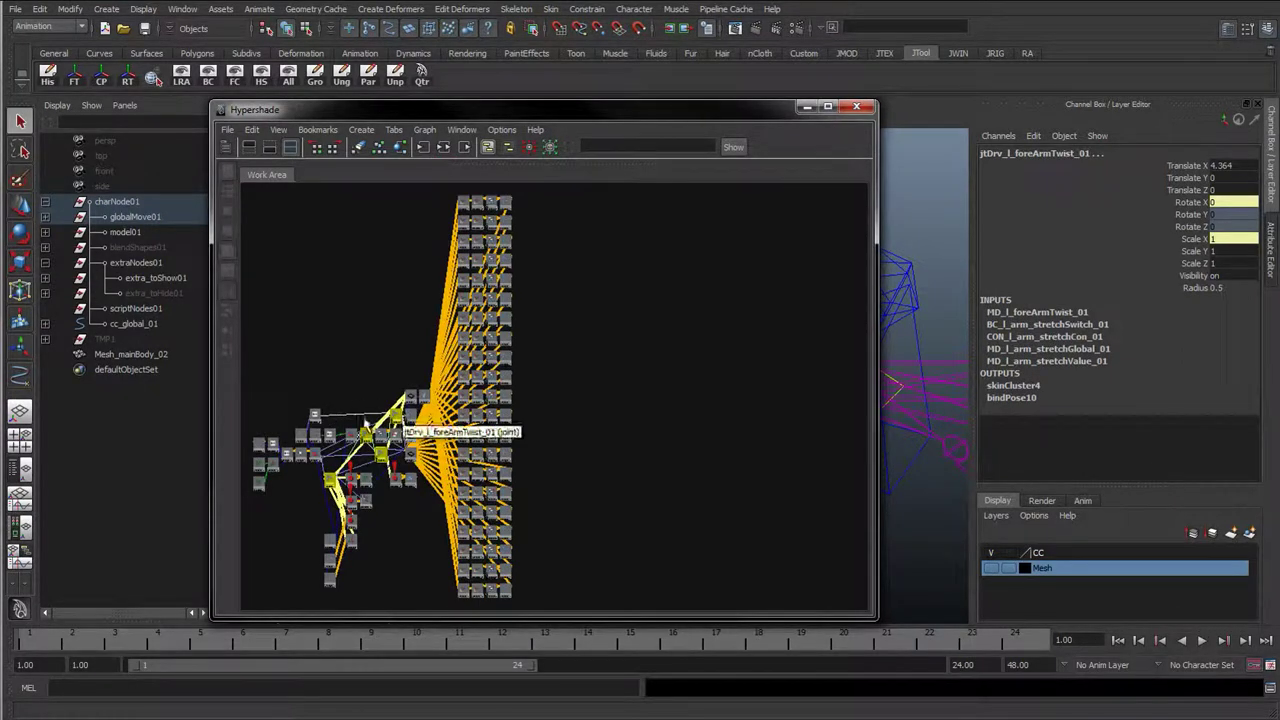
# - Move the four selected drive joint nodes out of the dense part of the Hypershade graph into empty space
pyautogui.keyDown('alt'); pyautogui.moveTo(398, 420); pyautogui.dragTo(494, 422, button='middle'); pyautogui.keyUp('alt')
pyautogui.keyDown('alt'); pyautogui.moveTo(494, 422); pyautogui.dragTo(676, 481, button='right'); pyautogui.keyUp('alt')
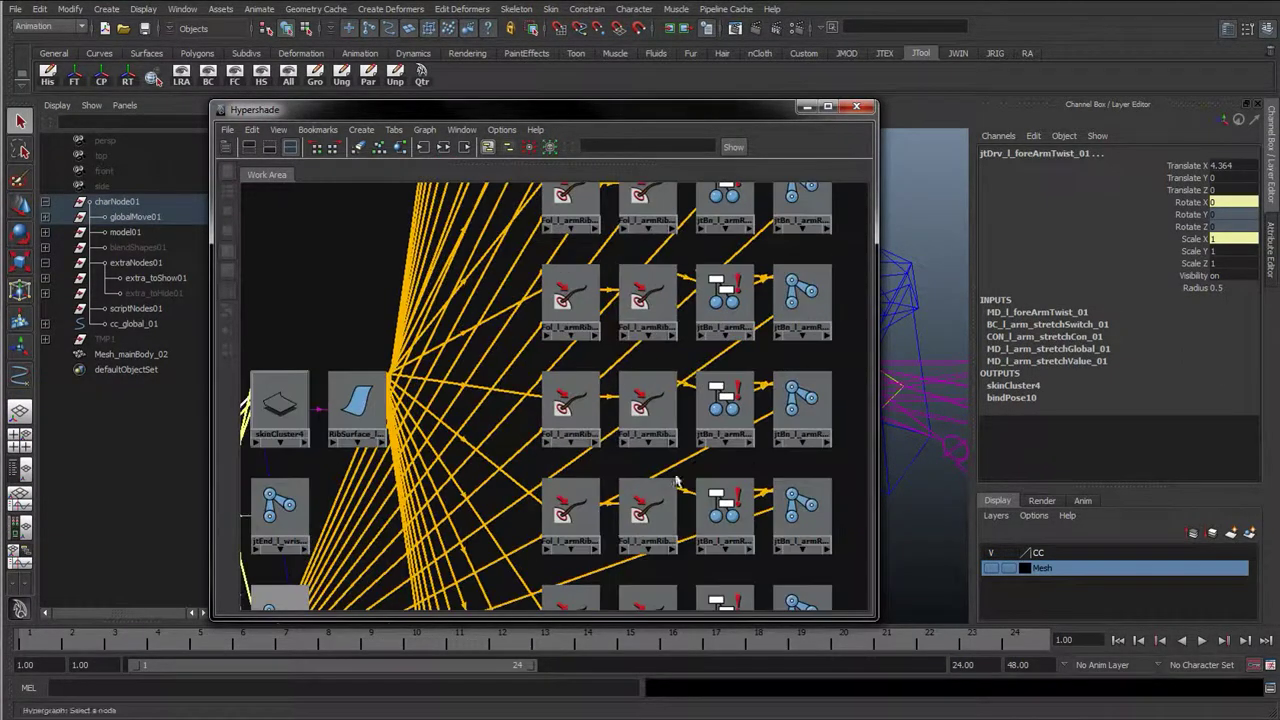
pyautogui.keyDown('alt'); pyautogui.moveTo(607, 302); pyautogui.dragTo(560, 578, button='middle'); pyautogui.keyUp('alt')
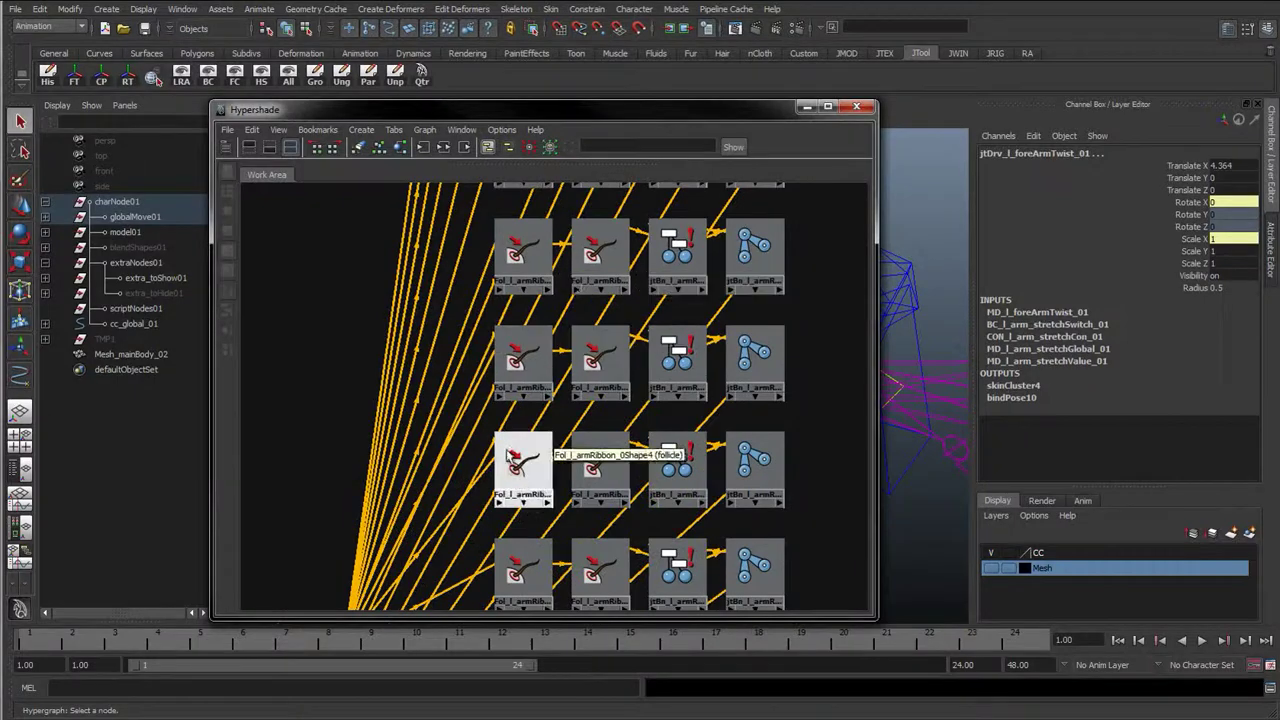
pyautogui.scroll(-6, 600, 460)
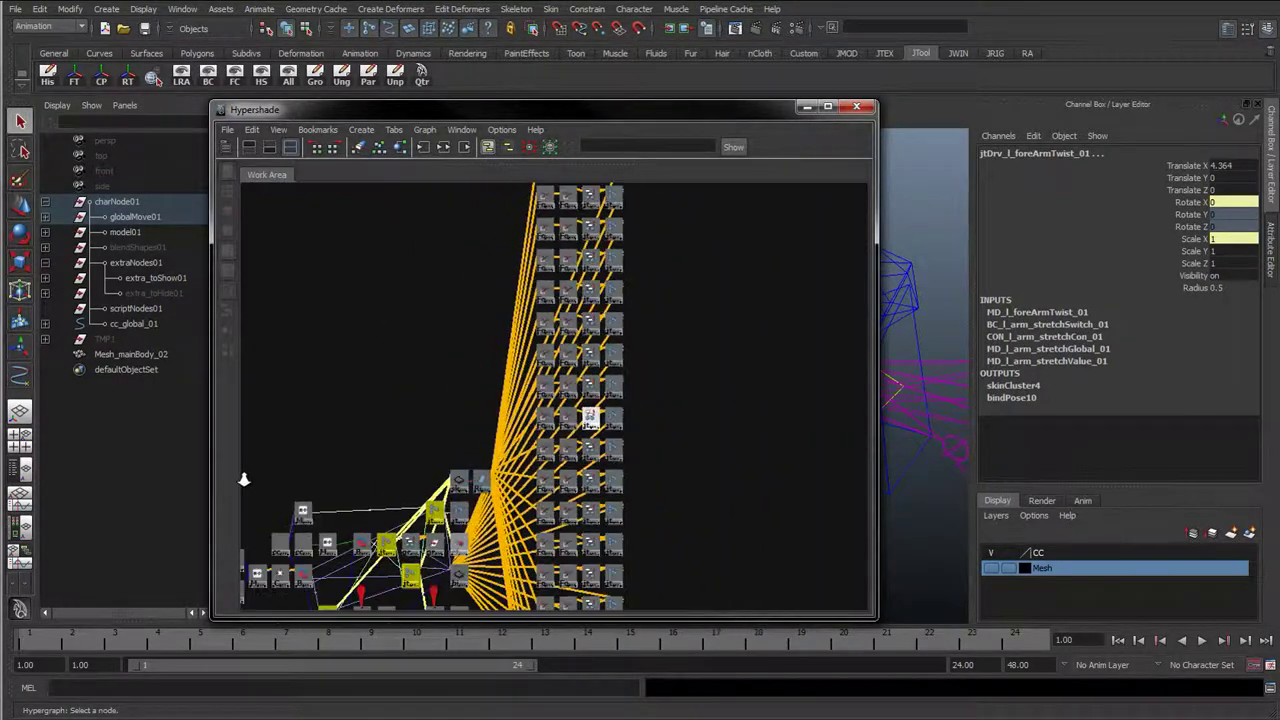
pyautogui.scroll(4, 516, 387)
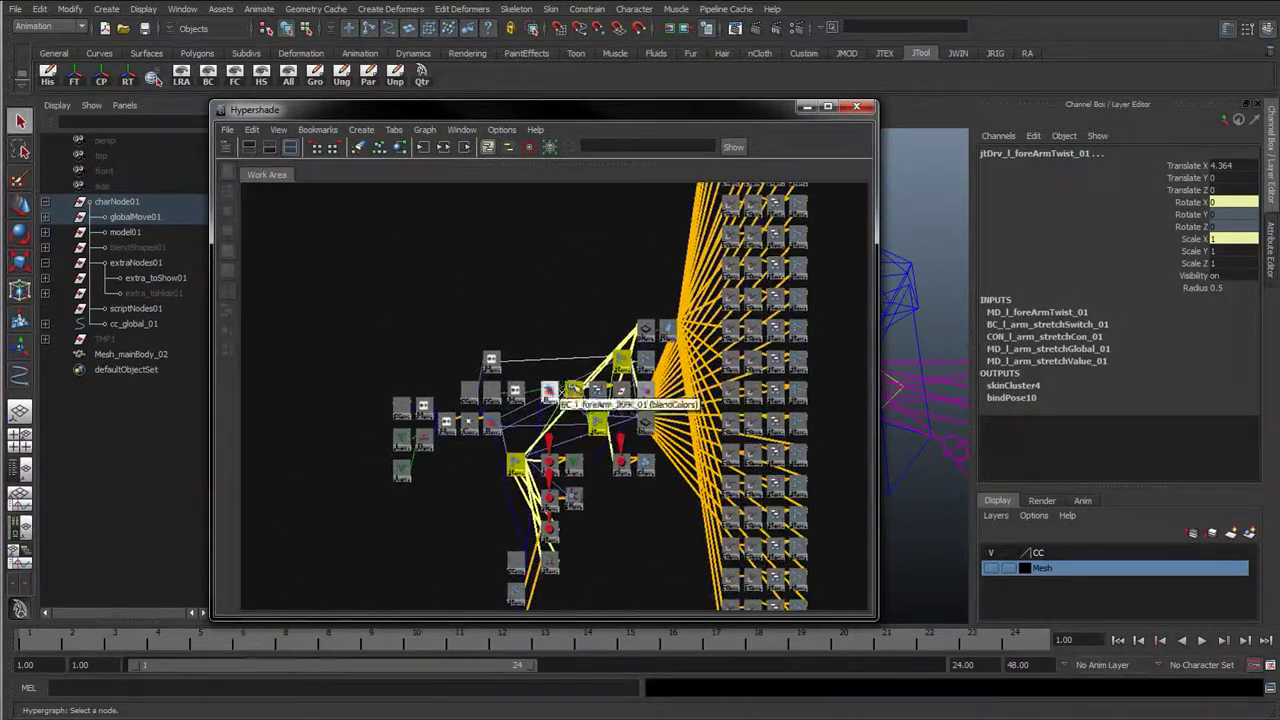
pyautogui.moveTo(576, 394); pyautogui.dragTo(298, 280)
pyautogui.keyDown('alt'); pyautogui.moveTo(447, 322); pyautogui.dragTo(626, 388, button='middle'); pyautogui.keyUp('alt')
# - Reposition the Hypershade window to uncover the arm in the viewport, spread the joint nodes farther from the network, and deselect them
pyautogui.moveTo(525, 112); pyautogui.dragTo(453, 74)
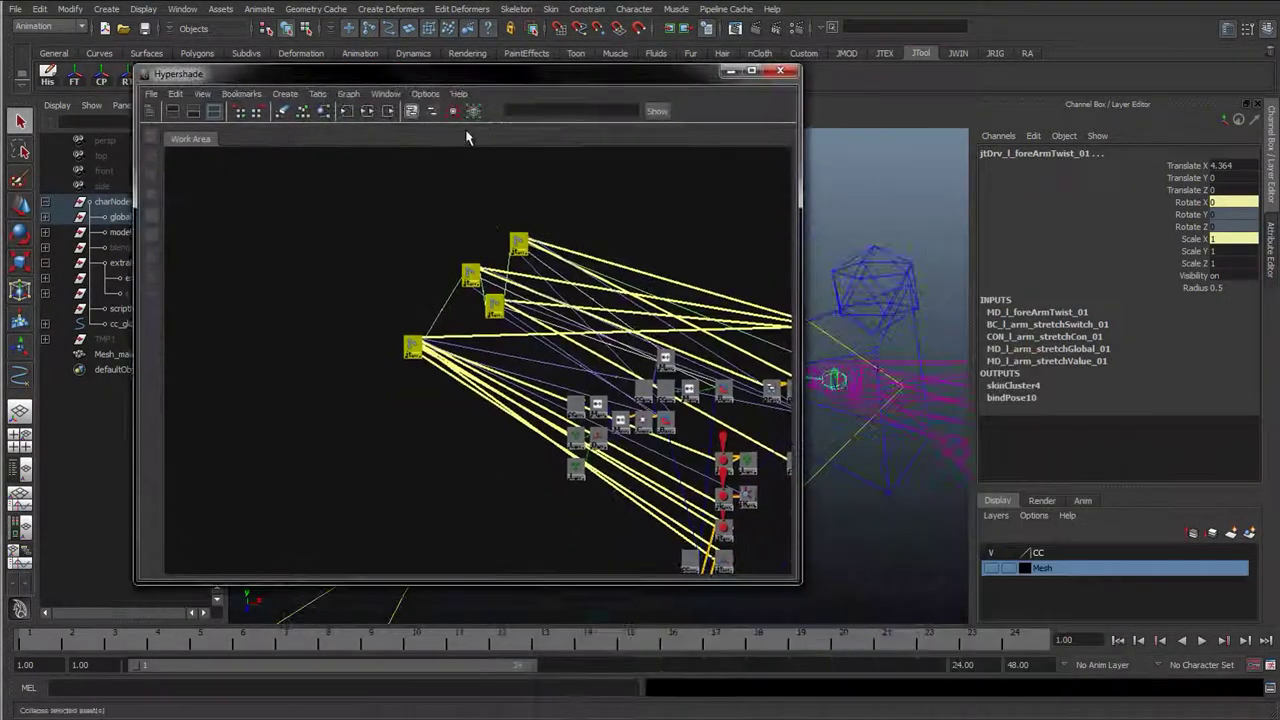
pyautogui.moveTo(457, 271); pyautogui.dragTo(285, 240)
pyautogui.click(669, 214)
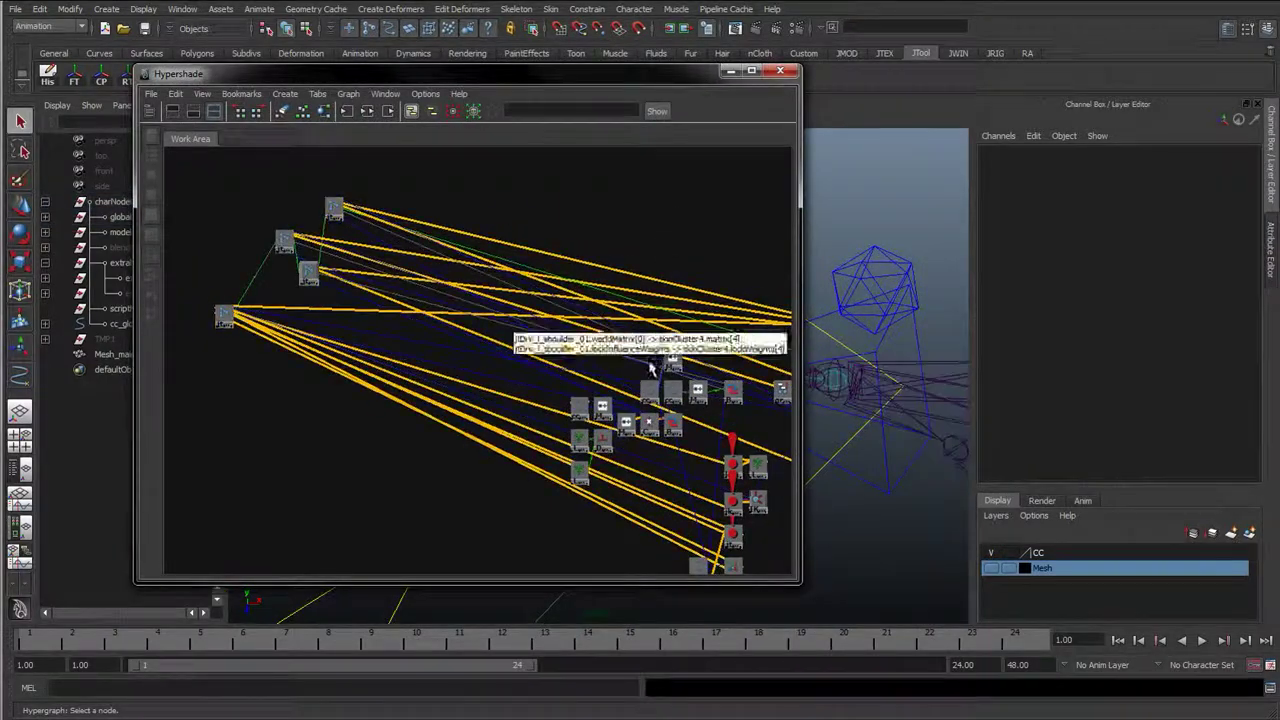
# - Select the cluster of arm control, locator, multiply-divide, condition and blend nodes, and move it as a group away from the skin cluster nodes
pyautogui.scroll(1, 490, 380)
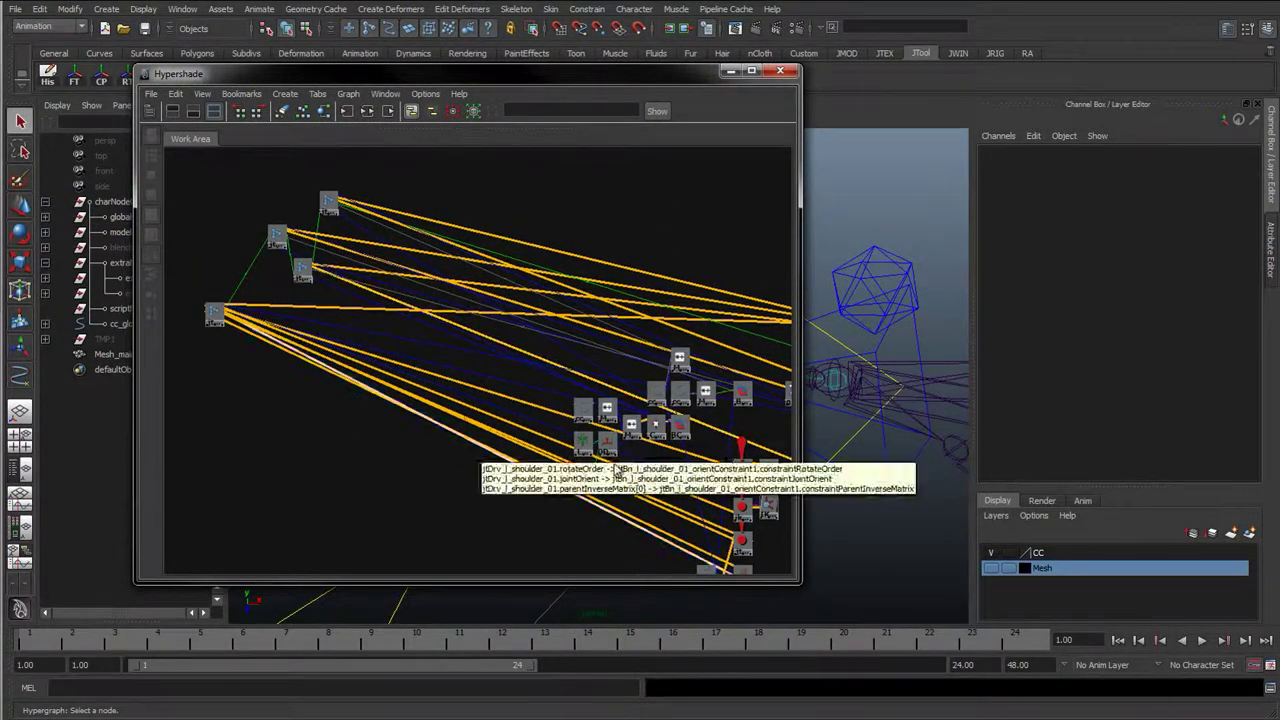
pyautogui.keyDown('alt'); pyautogui.moveTo(614, 460); pyautogui.dragTo(363, 383, button='middle'); pyautogui.keyUp('alt')
pyautogui.keyDown('alt'); pyautogui.moveTo(363, 383); pyautogui.dragTo(570, 410, button='right'); pyautogui.keyUp('alt')
pyautogui.keyDown('alt'); pyautogui.moveTo(435, 380); pyautogui.dragTo(543, 408, button='middle'); pyautogui.keyUp('alt')
pyautogui.keyDown('alt'); pyautogui.moveTo(543, 408); pyautogui.dragTo(465, 424, button='right'); pyautogui.keyUp('alt')
pyautogui.keyDown('alt'); pyautogui.moveTo(465, 424); pyautogui.dragTo(551, 442, button='middle'); pyautogui.keyUp('alt')
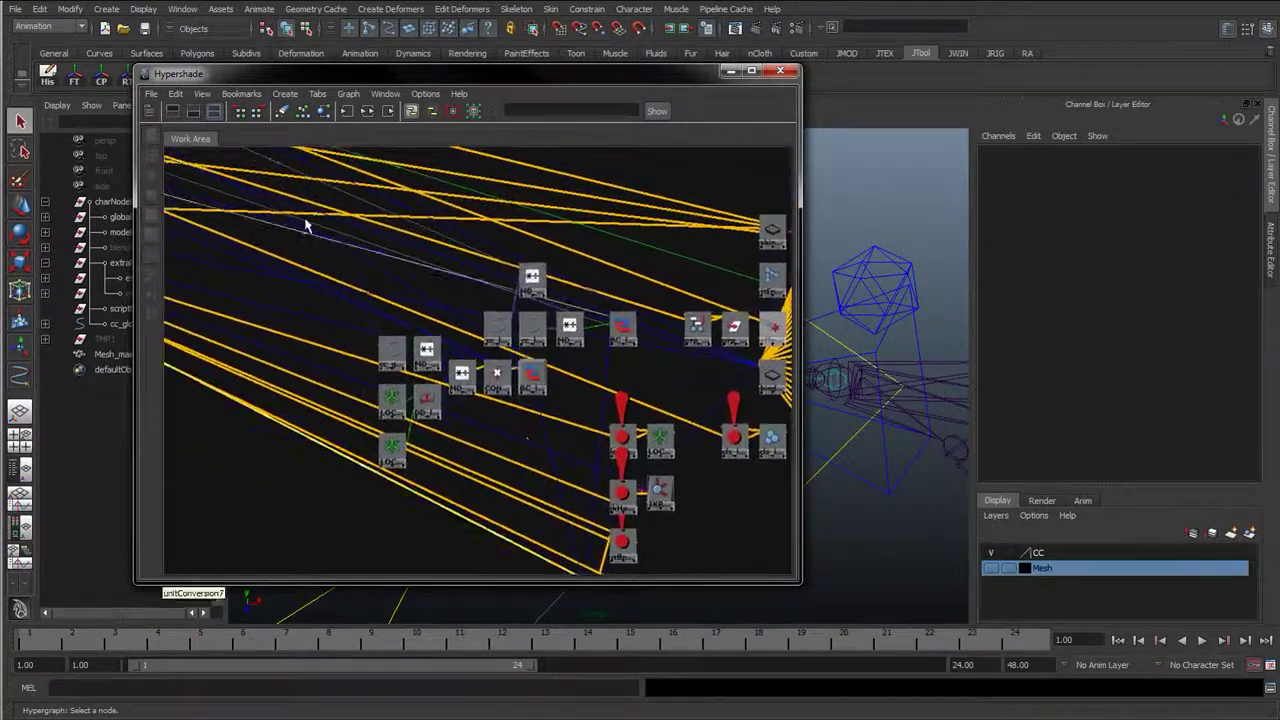
pyautogui.moveTo(322, 505); pyautogui.dragTo(640, 262)
pyautogui.keyDown('ctrl'); pyautogui.click(625, 447); pyautogui.keyUp('ctrl')
pyautogui.keyDown('ctrl'); pyautogui.click(622, 495); pyautogui.keyUp('ctrl')
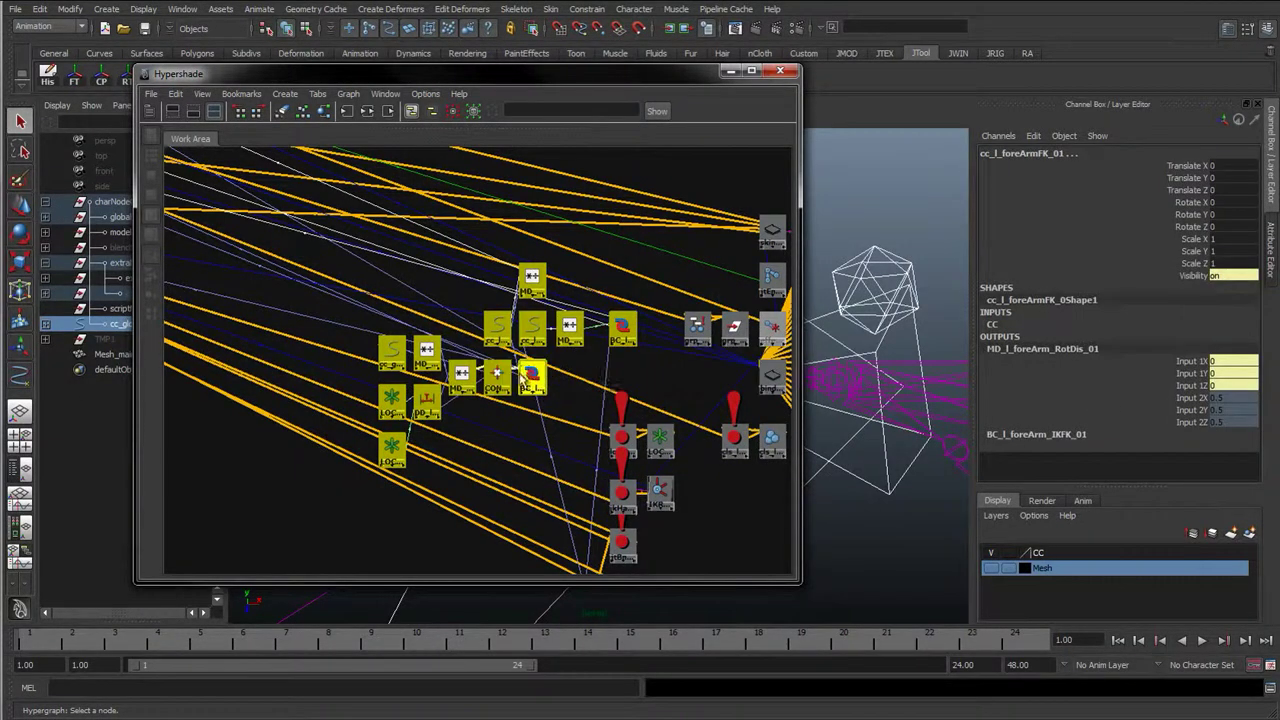
pyautogui.moveTo(495, 375); pyautogui.dragTo(192, 343)
pyautogui.keyDown('alt'); pyautogui.moveTo(572, 381); pyautogui.dragTo(421, 389, button='right'); pyautogui.keyUp('alt')
pyautogui.scroll(-2, 421, 390)
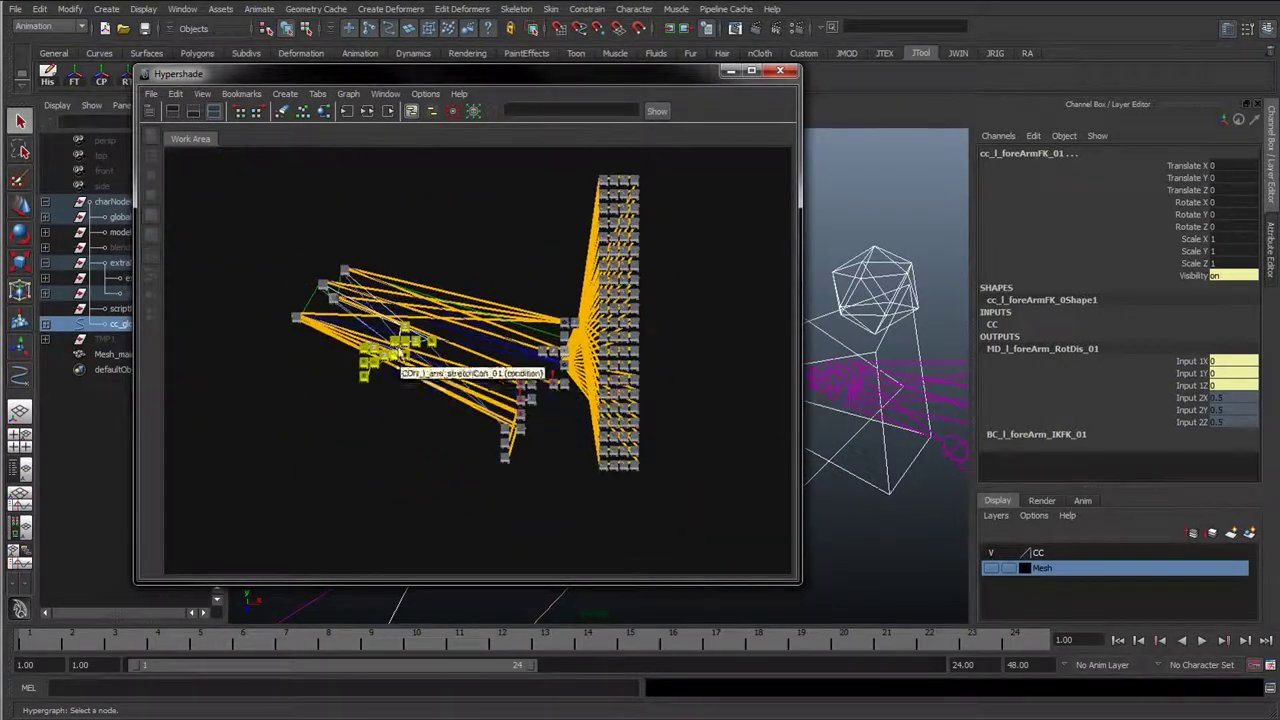
# - Select the skin cluster, ribbon joint and other surrounding nodes beyond the arm stretch network and remove them from the Hypershade graph
pyautogui.click(484, 529)
pyautogui.moveTo(482, 527); pyautogui.dragTo(746, 178)
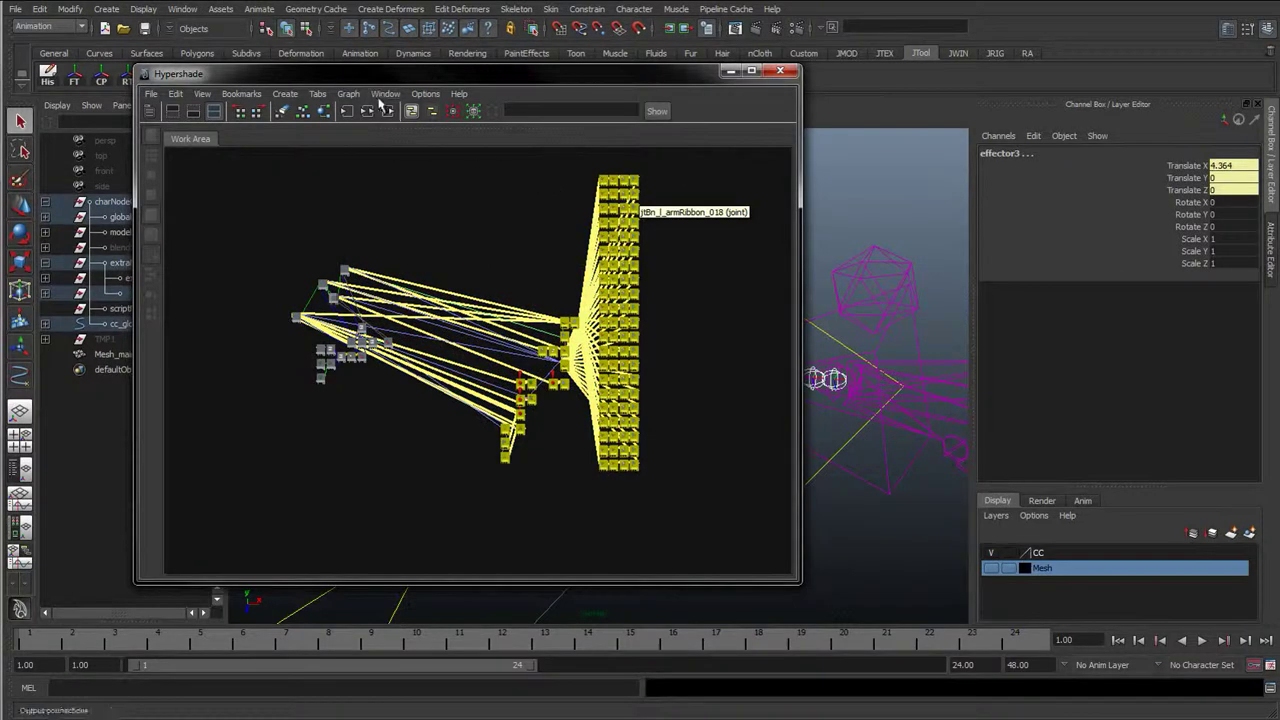
pyautogui.click(348, 93)
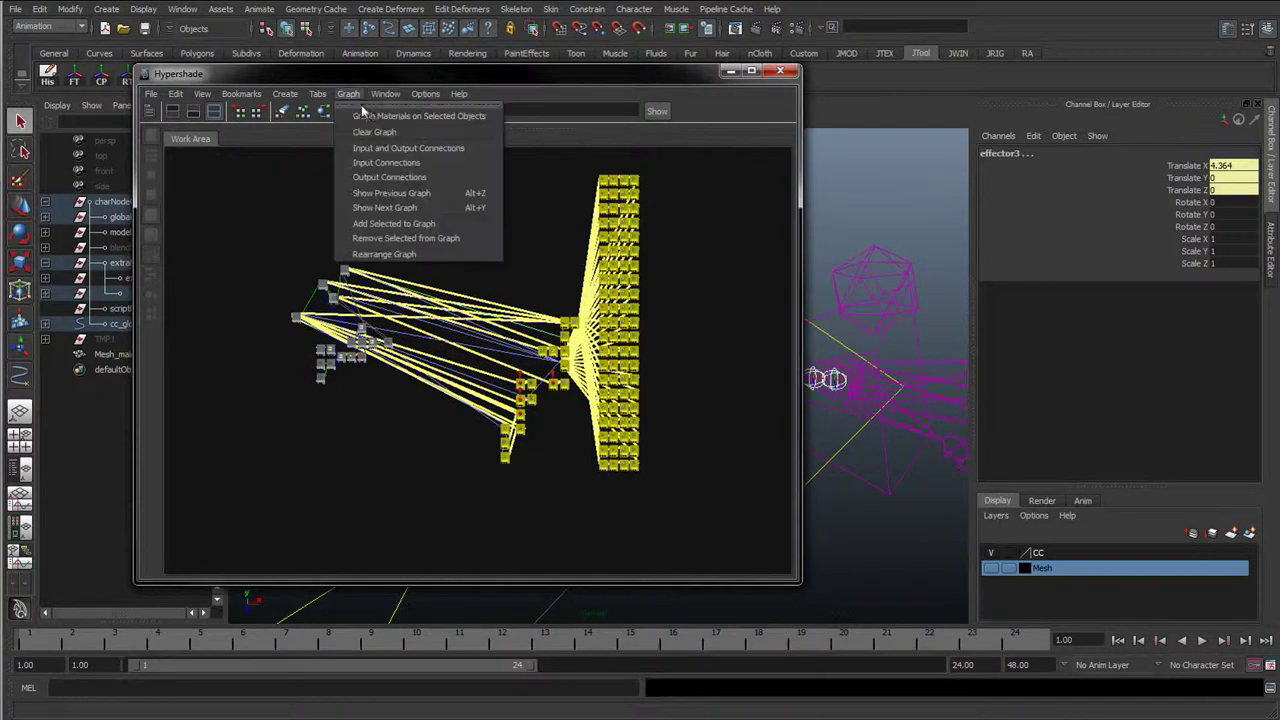
pyautogui.click(400, 238)
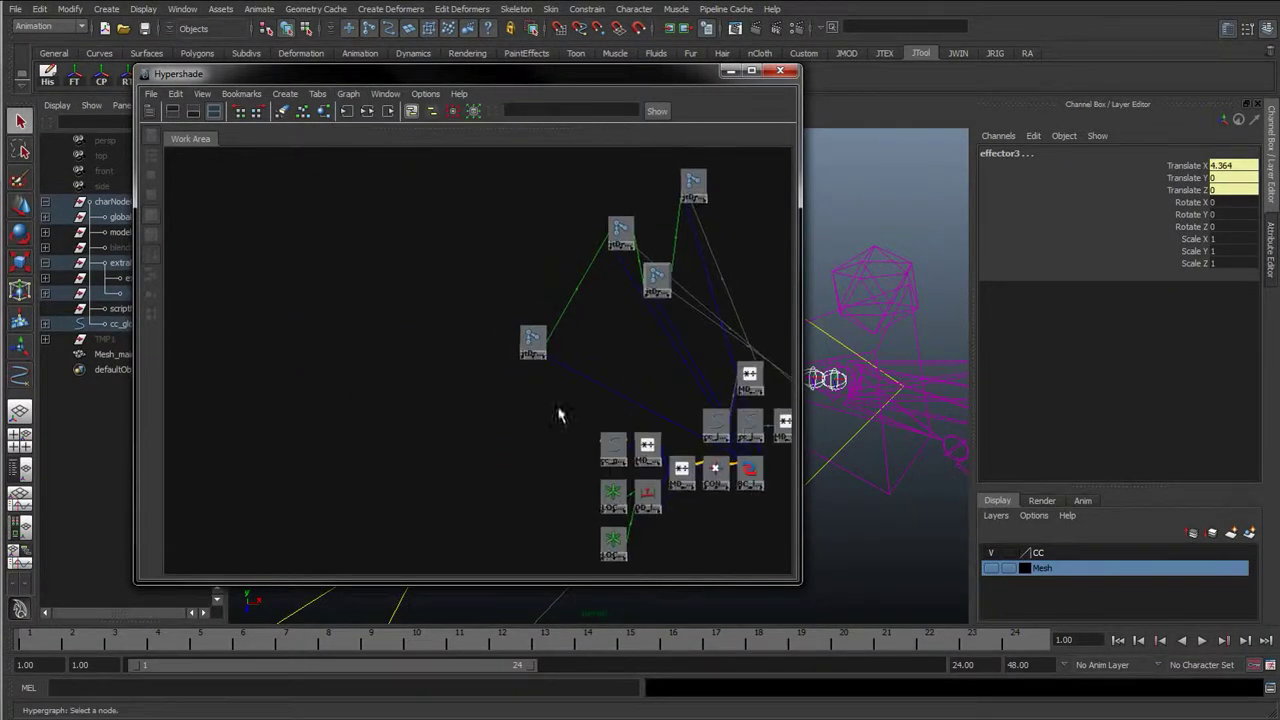
# - Centre the remaining arm nodes and reposition the Hypershade window so the left hand area of the viewport stays uncovered
pyautogui.keyDown('alt'); pyautogui.moveTo(560, 414); pyautogui.dragTo(354, 408, button='middle'); pyautogui.keyUp('alt')
pyautogui.click(366, 386)
pyautogui.scroll(-1, 434, 383)
pyautogui.keyDown('alt'); pyautogui.moveTo(420, 370); pyautogui.dragTo(398, 338, button='middle'); pyautogui.keyUp('alt')
pyautogui.moveTo(491, 71); pyautogui.dragTo(920, 407)
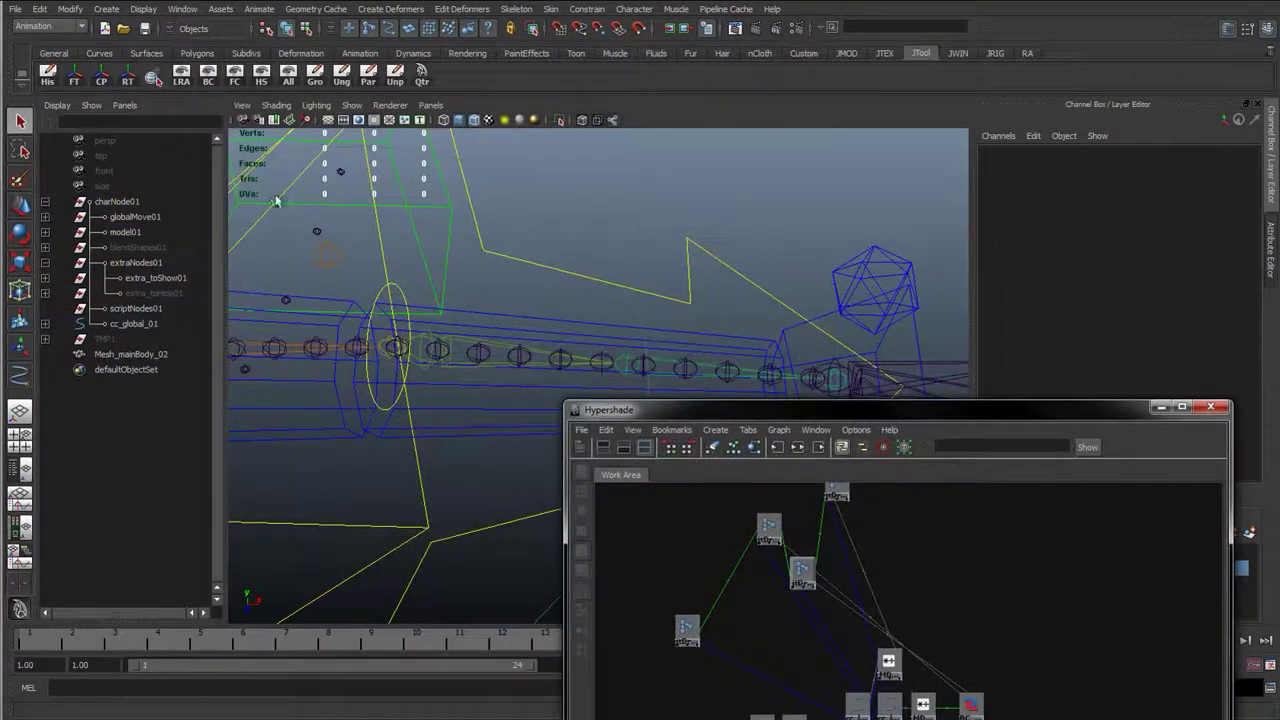
pyautogui.moveTo(726, 410); pyautogui.dragTo(251, 110)
# - Move the elbowB, shoulder and forearm twist drive joint nodes to the output side of the arm utility nodes
pyautogui.scroll(2, 463, 350)
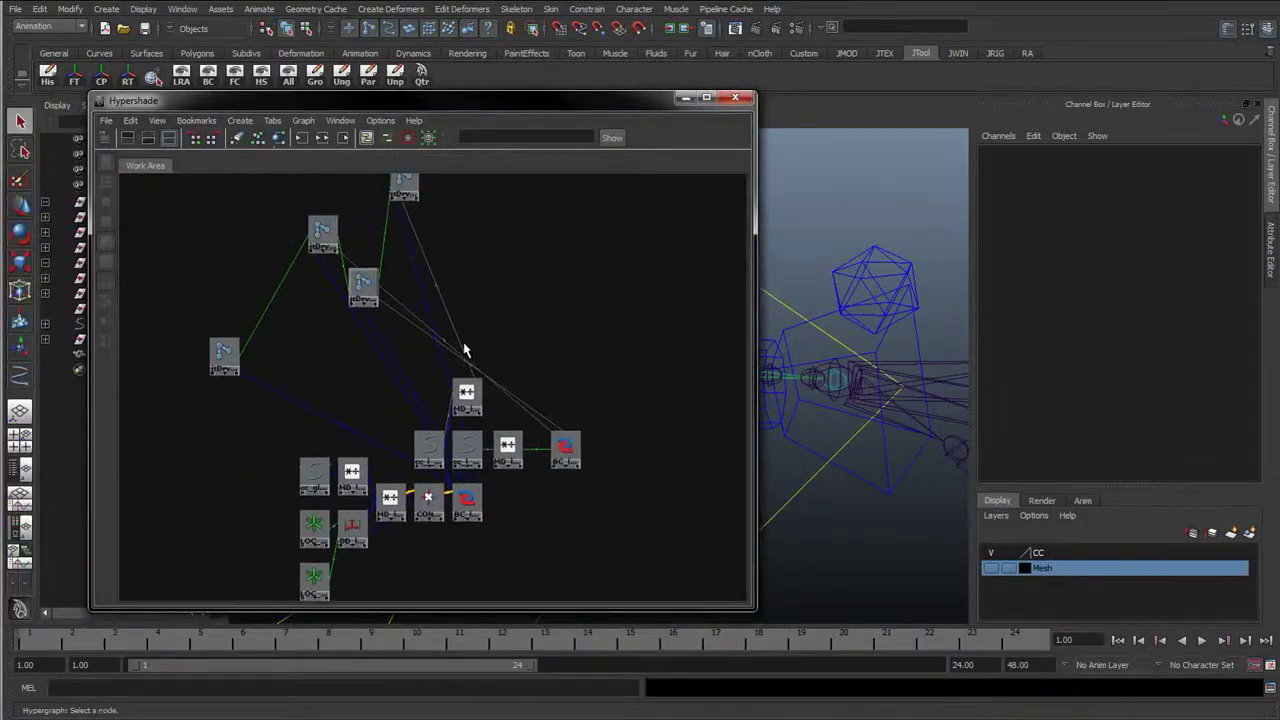
pyautogui.moveTo(362, 285); pyautogui.dragTo(697, 428)
pyautogui.moveTo(229, 355); pyautogui.dragTo(676, 582)
pyautogui.scroll(-1, 523, 333)
pyautogui.keyDown('alt'); pyautogui.moveTo(432, 252); pyautogui.dragTo(326, 217, button='middle'); pyautogui.keyUp('alt')
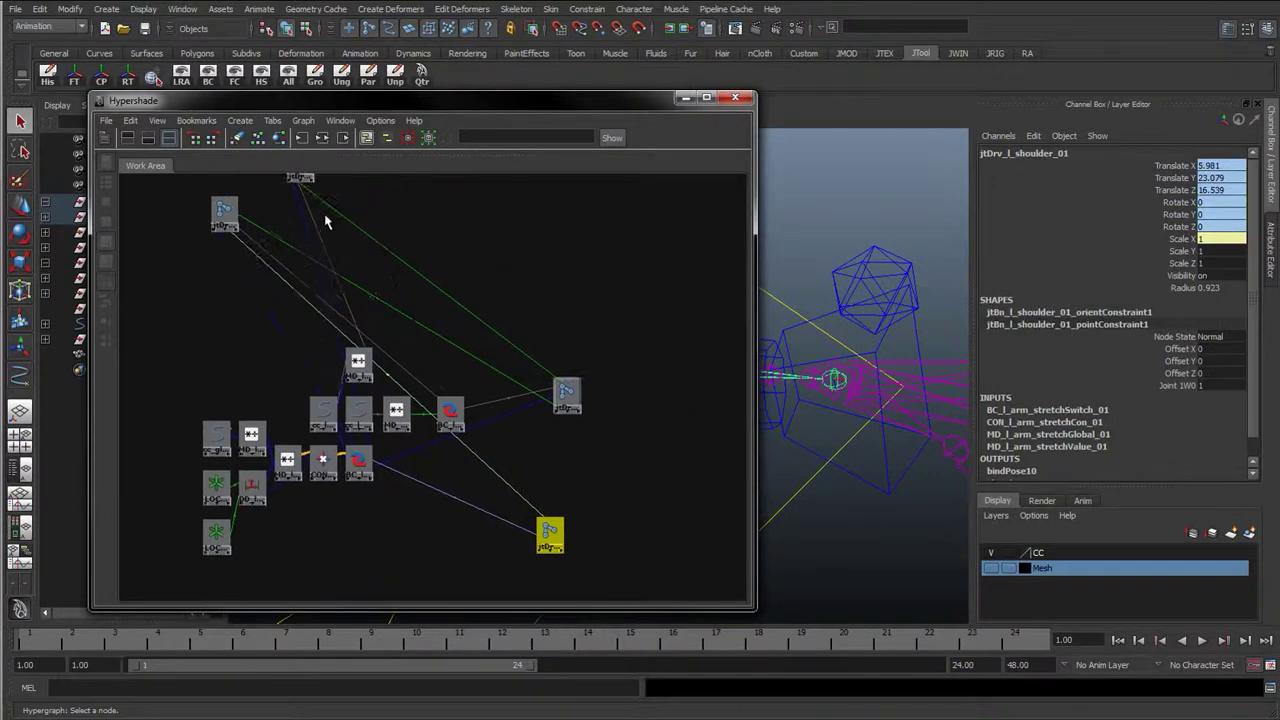
pyautogui.moveTo(300, 172); pyautogui.dragTo(672, 274)
pyautogui.moveTo(566, 395); pyautogui.dragTo(640, 412)
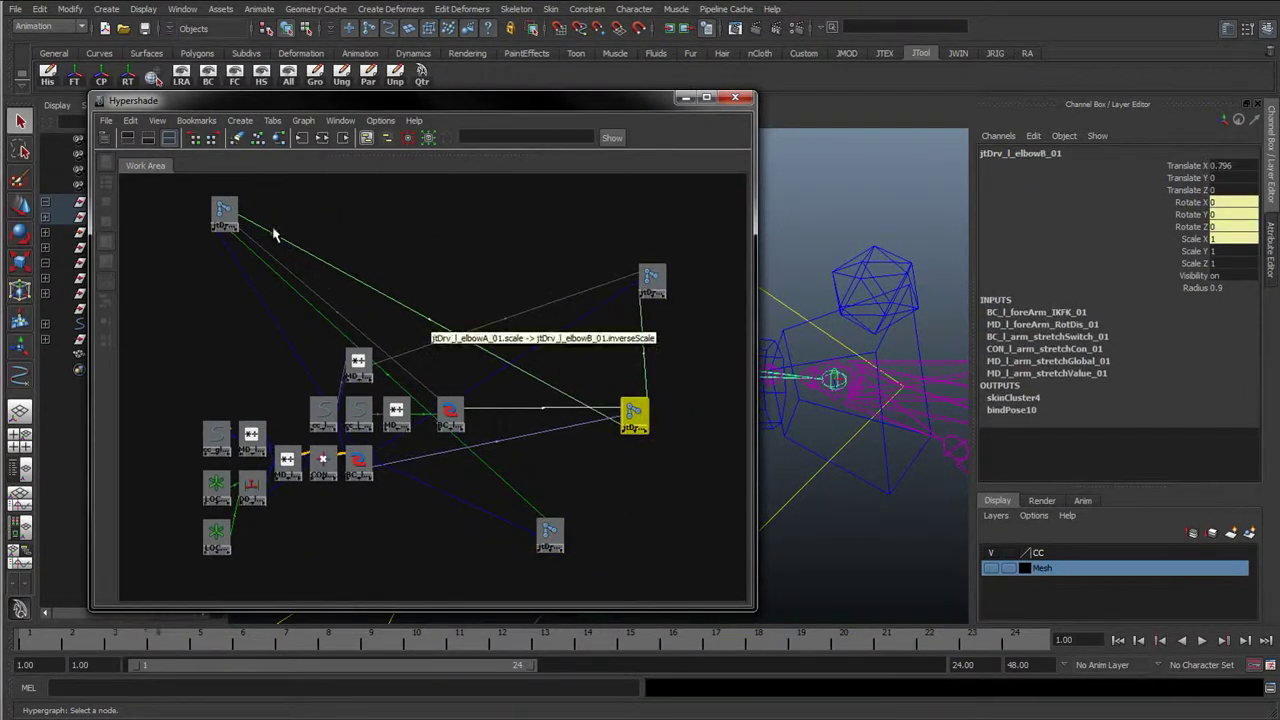
# - Place the elbowA drive joint between elbowB and the shoulder, and adjust the joint nodes into an ordered chain
pyautogui.moveTo(228, 213); pyautogui.dragTo(640, 514)
pyautogui.moveTo(551, 533); pyautogui.dragTo(541, 593)
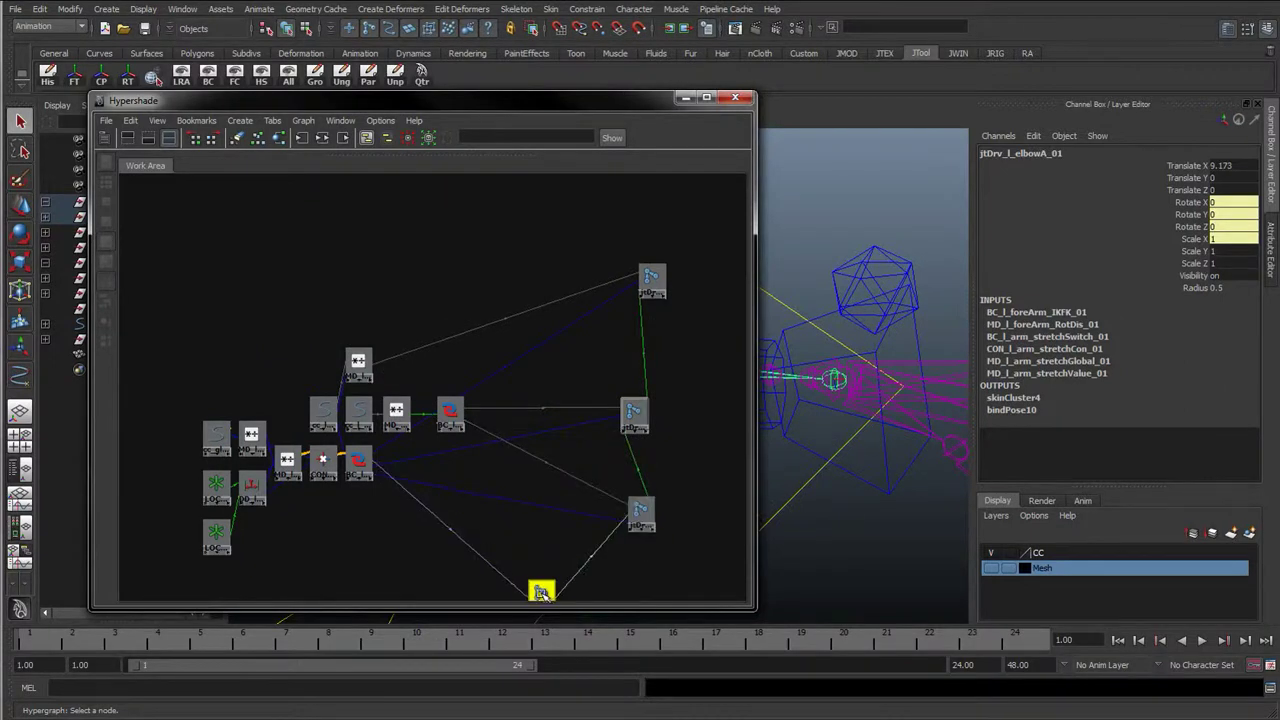
pyautogui.moveTo(640, 514); pyautogui.dragTo(600, 543)
pyautogui.moveTo(634, 417); pyautogui.dragTo(648, 432)
pyautogui.moveTo(600, 537); pyautogui.dragTo(617, 528)
pyautogui.click(542, 590)
# - Check the BC_l_foreArm_IKFK_01 node and pull the BC_l_arm_stretchSwitch_01 blend node away from the condition node
pyautogui.scroll(-3, 594, 508)
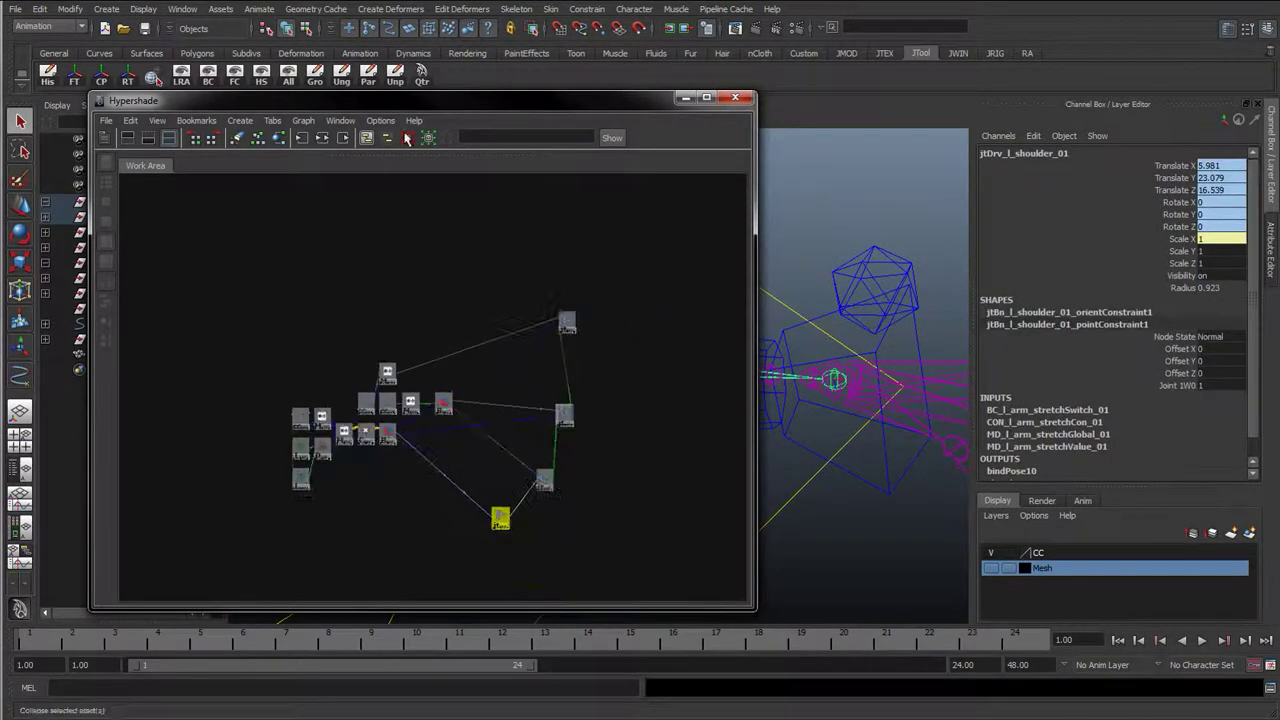
pyautogui.scroll(5, 360, 365)
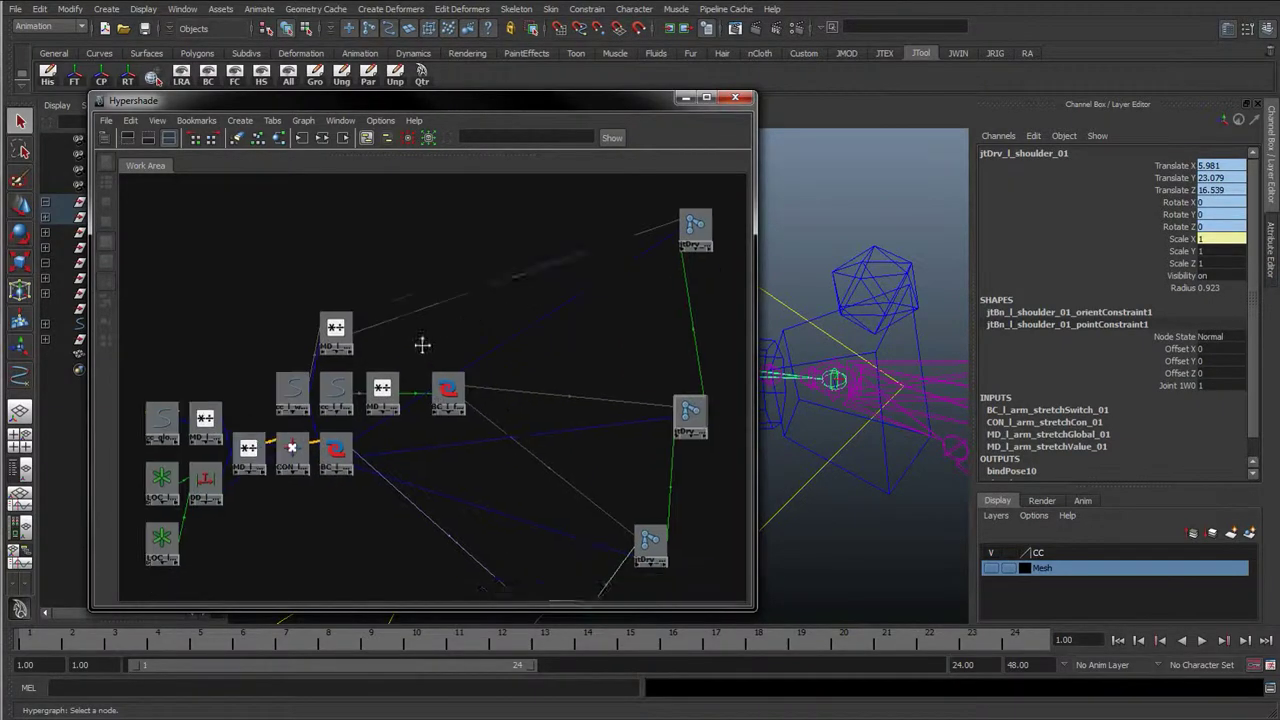
pyautogui.click(330, 405)
pyautogui.click(440, 347)
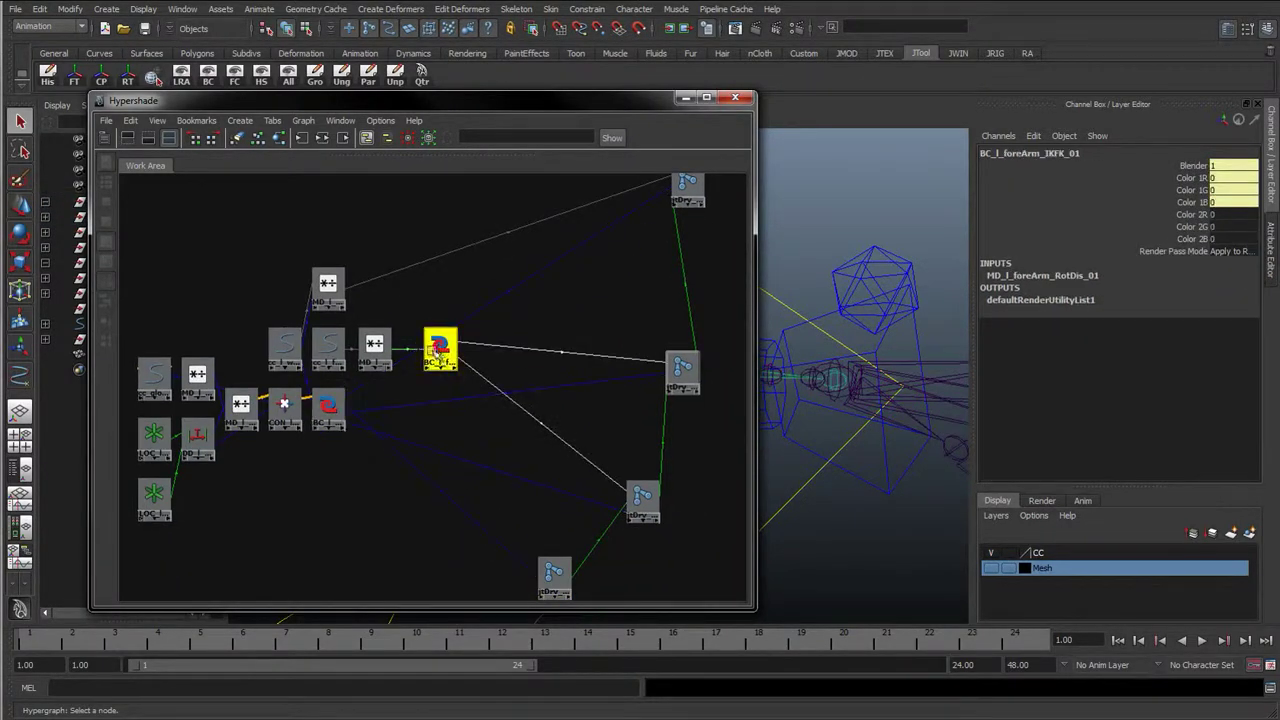
pyautogui.moveTo(348, 392); pyautogui.dragTo(430, 426)
pyautogui.click(485, 429)
pyautogui.click(564, 355)
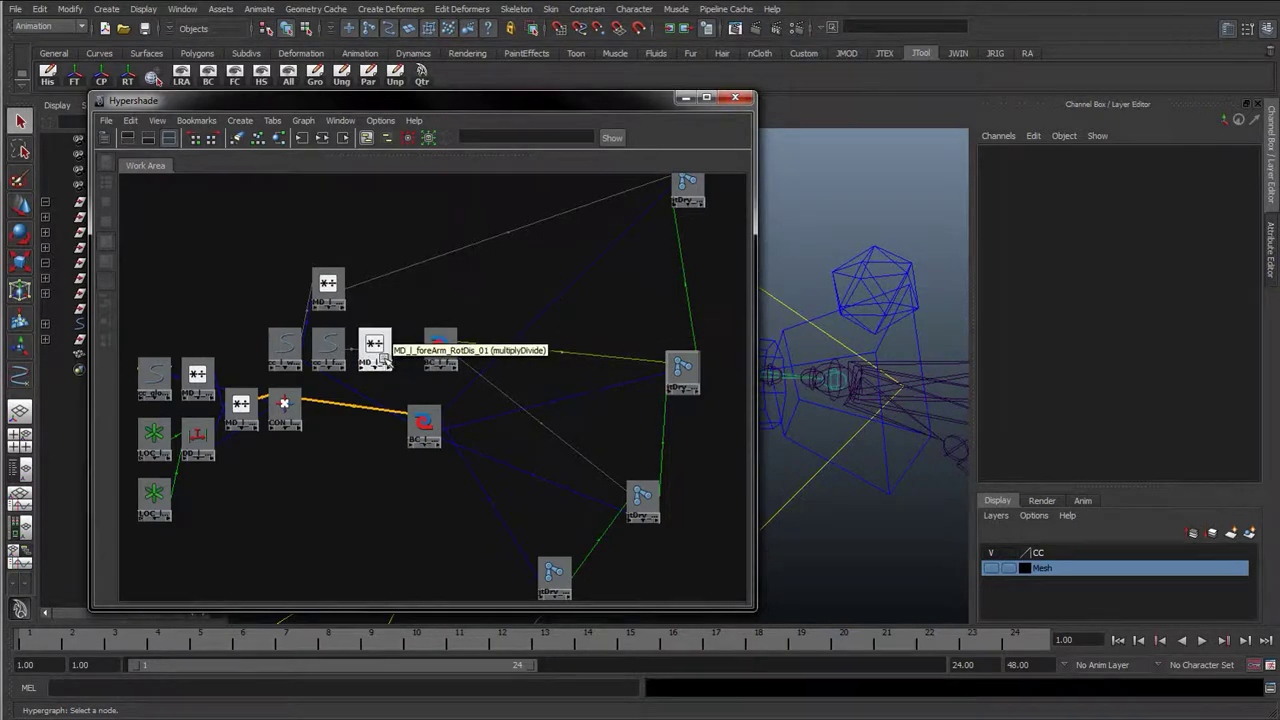
# - Group the forearm controls, their multiply-divide nodes and the IKFK blend node in empty space above the stretch nodes
pyautogui.moveTo(246, 217)
pyautogui.mouseDown()
pyautogui.moveTo(423, 314)
pyautogui.moveTo(443, 343)
pyautogui.moveTo(412, 290)
pyautogui.moveTo(336, 266)
pyautogui.moveTo(259, 206)
pyautogui.mouseUp()
pyautogui.click(314, 323)
pyautogui.click(320, 250)
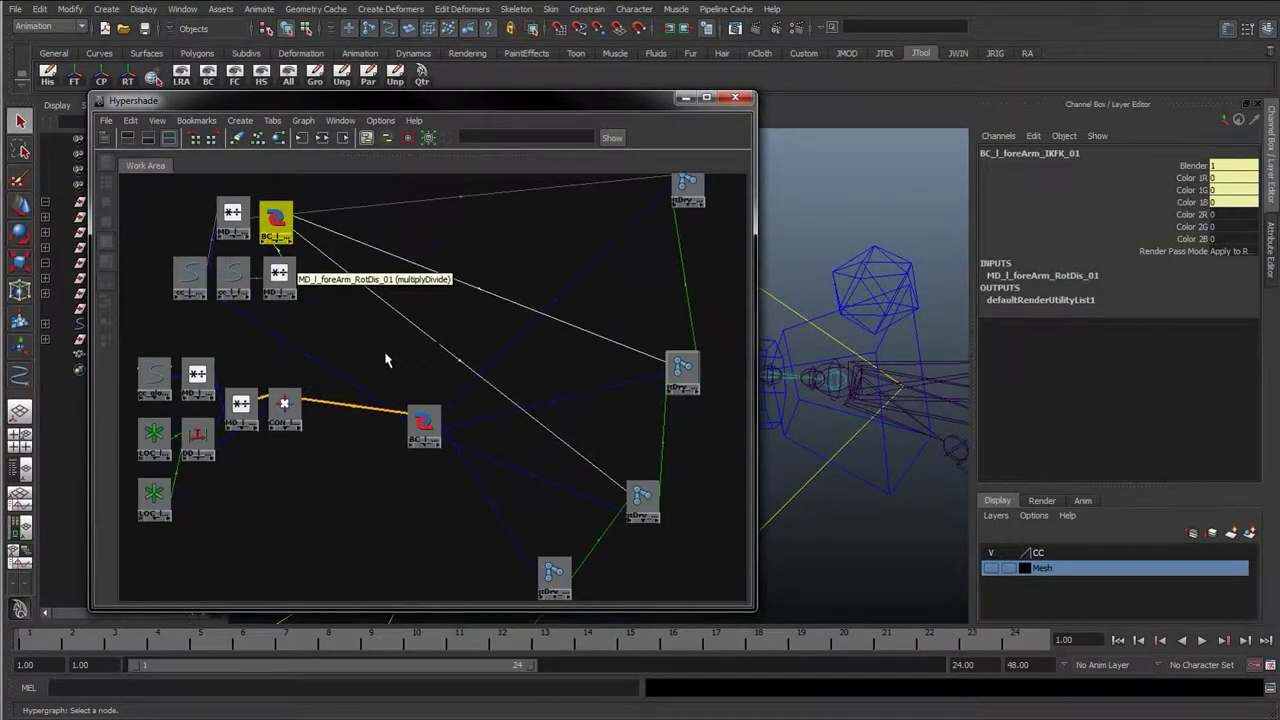
# - Select the BC_l_arm_stretchSwitch_01 node and examine its channels, inputs and connections to the drive joints
pyautogui.keyDown('alt'); pyautogui.moveTo(386, 358); pyautogui.dragTo(272, 314, button='middle'); pyautogui.keyUp('alt')
pyautogui.click(270, 314)
pyautogui.moveTo(305, 368); pyautogui.dragTo(296, 350)
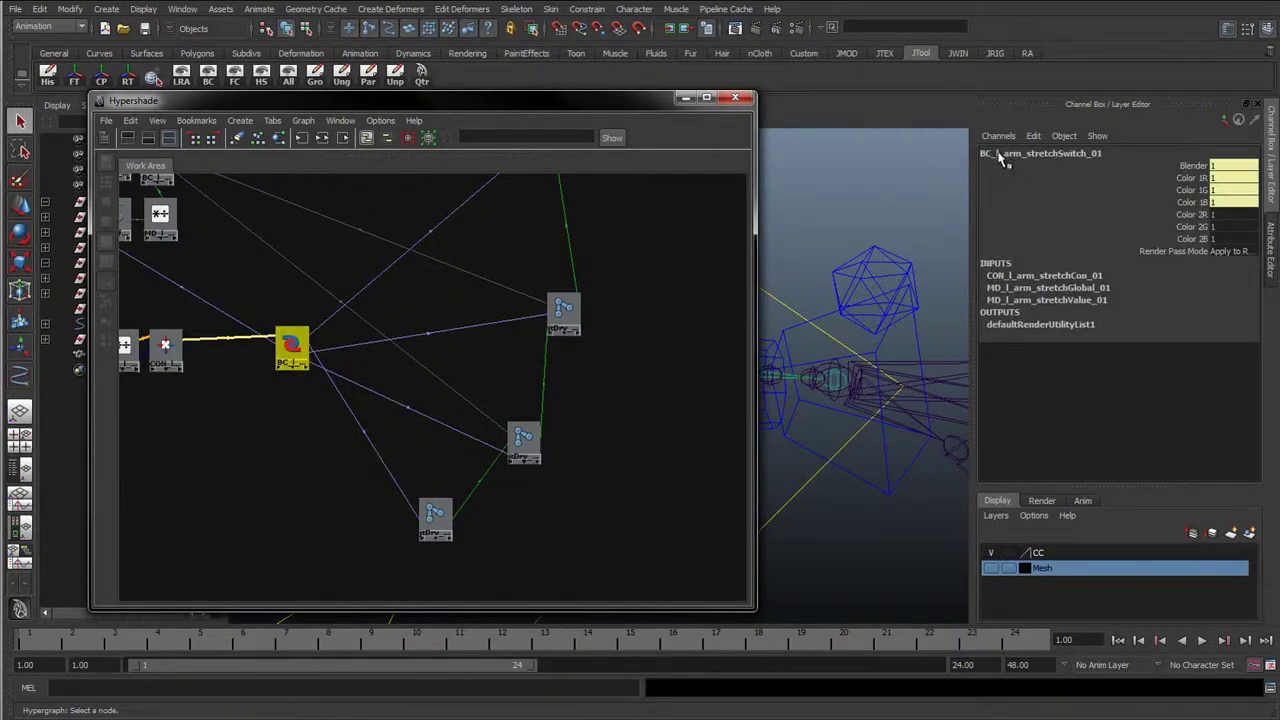
pyautogui.keyDown('alt'); pyautogui.moveTo(482, 268); pyautogui.dragTo(569, 347, button='middle'); pyautogui.keyUp('alt')
pyautogui.moveTo(372, 418); pyautogui.dragTo(367, 396)
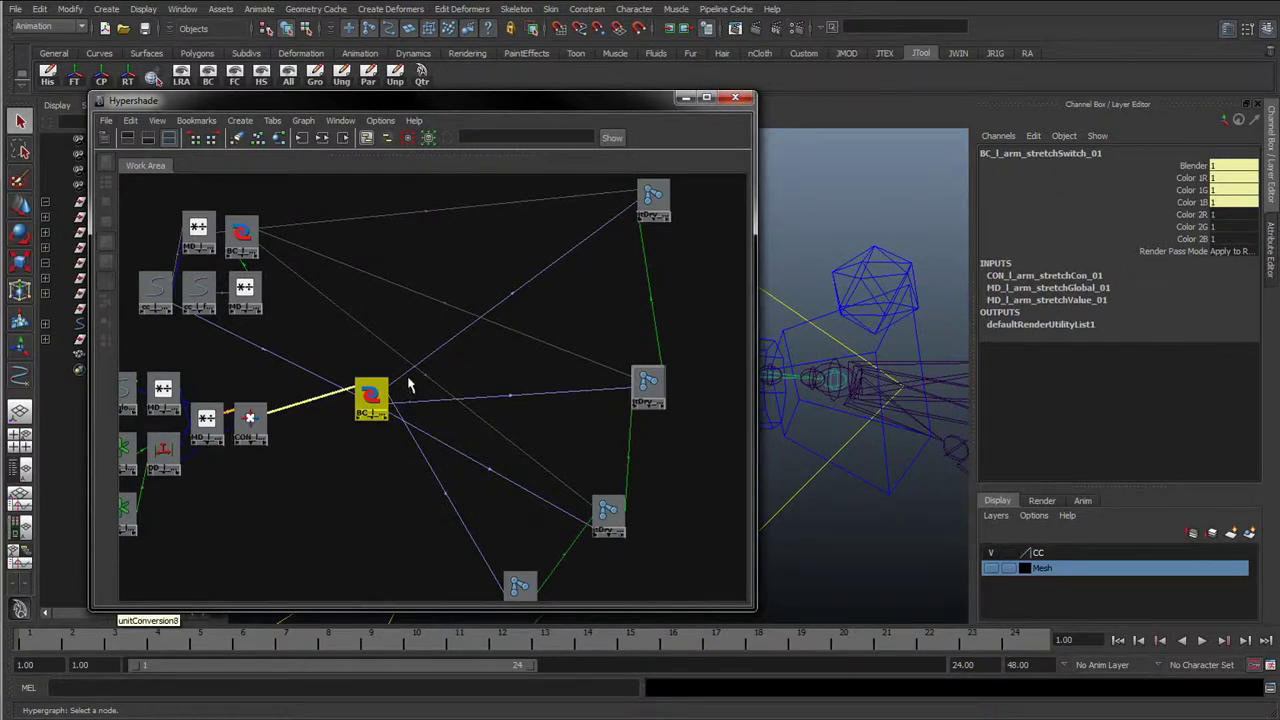
# - Create a Blend Colors utility node, filtering the node list by "bl", and place it between the stretch switch and the joints
pyautogui.click(105, 138)
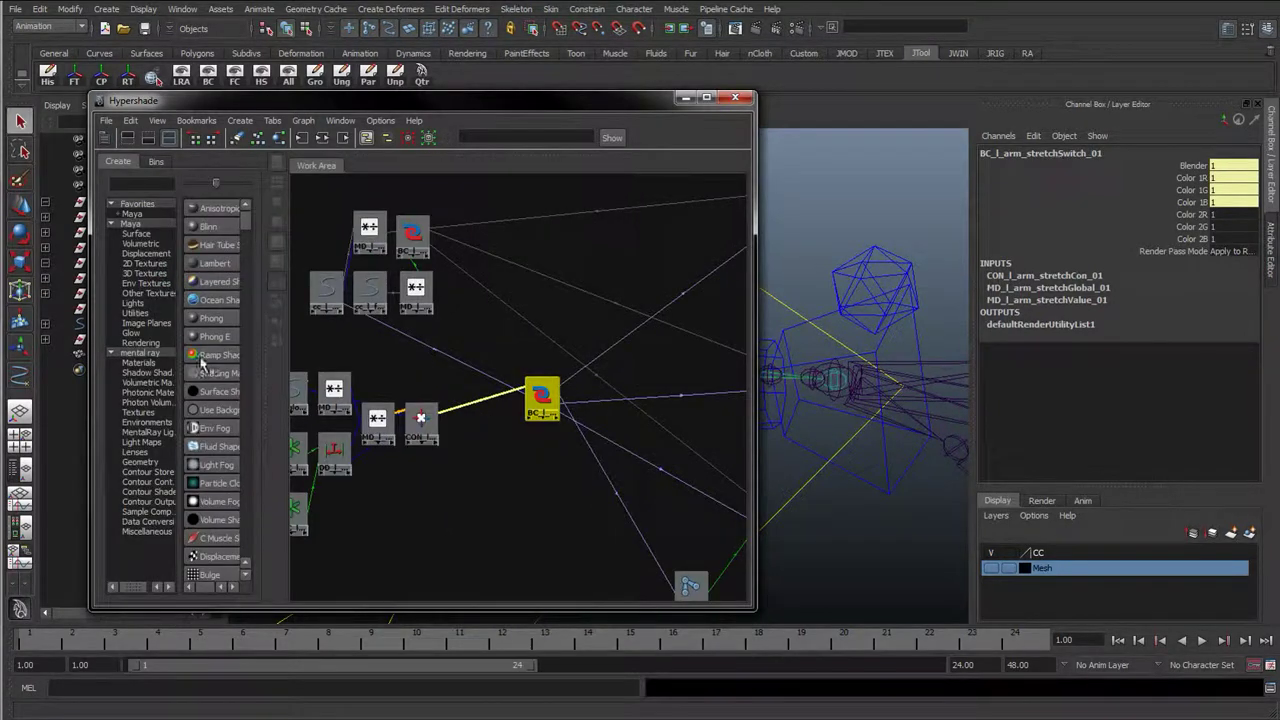
pyautogui.click(160, 184)
pyautogui.write('b')
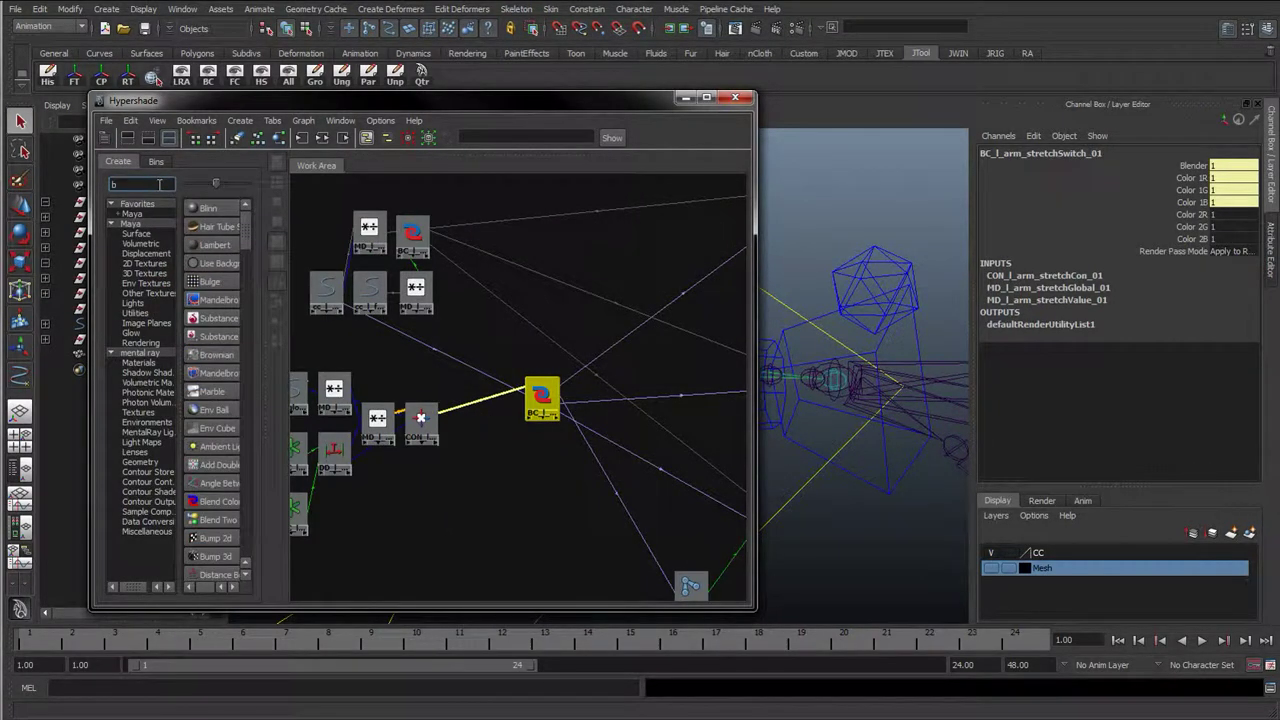
pyautogui.write('l')
pyautogui.click(198, 263)
pyautogui.click(105, 138)
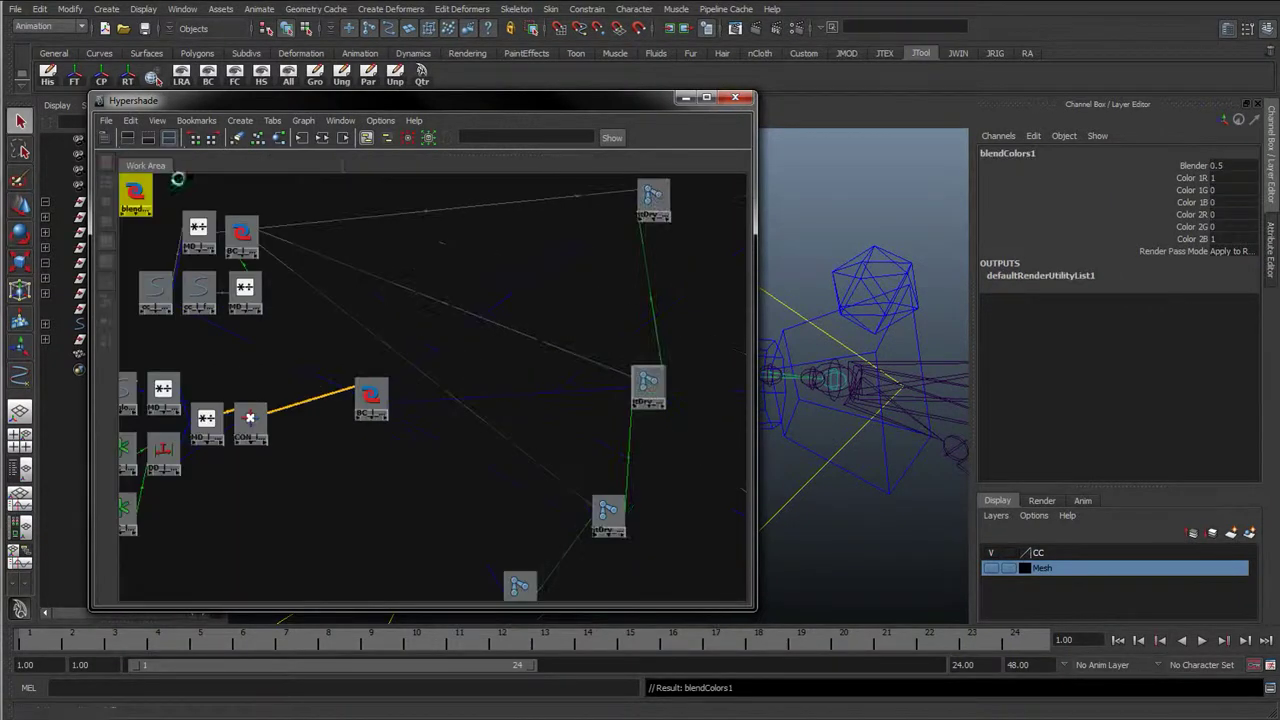
pyautogui.moveTo(153, 212); pyautogui.dragTo(502, 362)
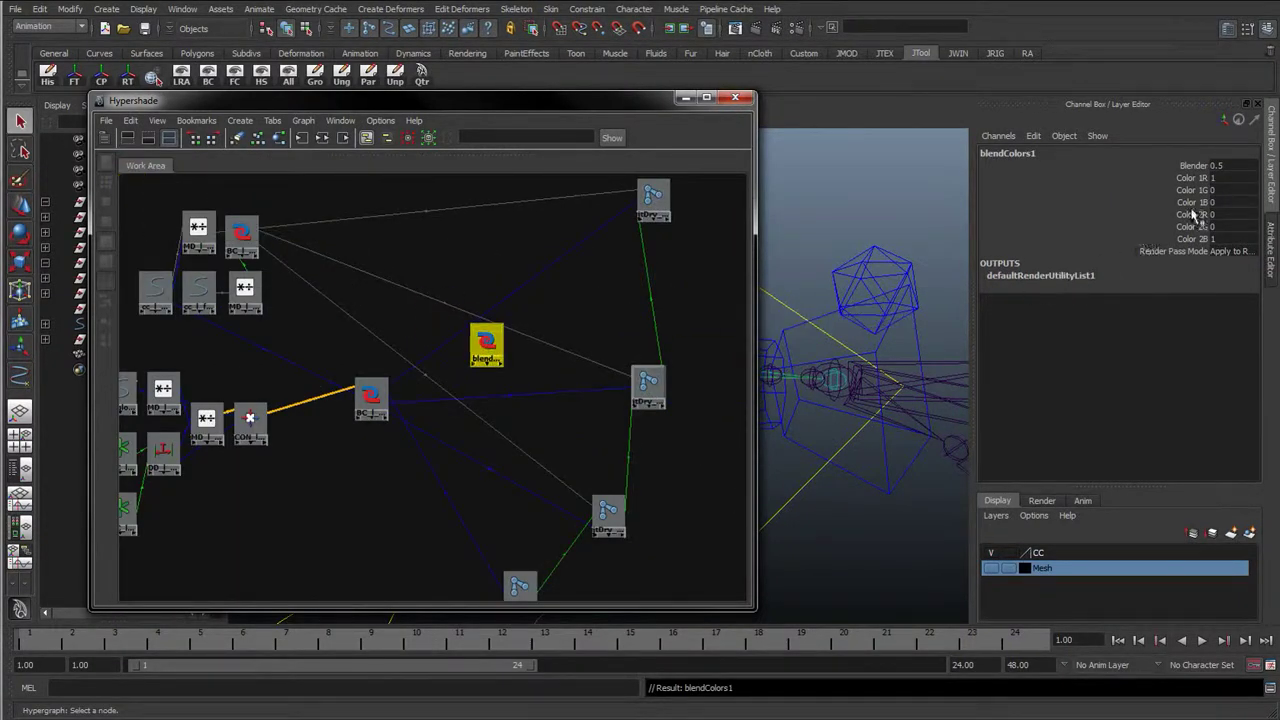
# - Set all Color 1 and Color 2 channels and the Blender value of the new blend colors node to 1
pyautogui.moveTo(1214, 178); pyautogui.dragTo(1220, 239)
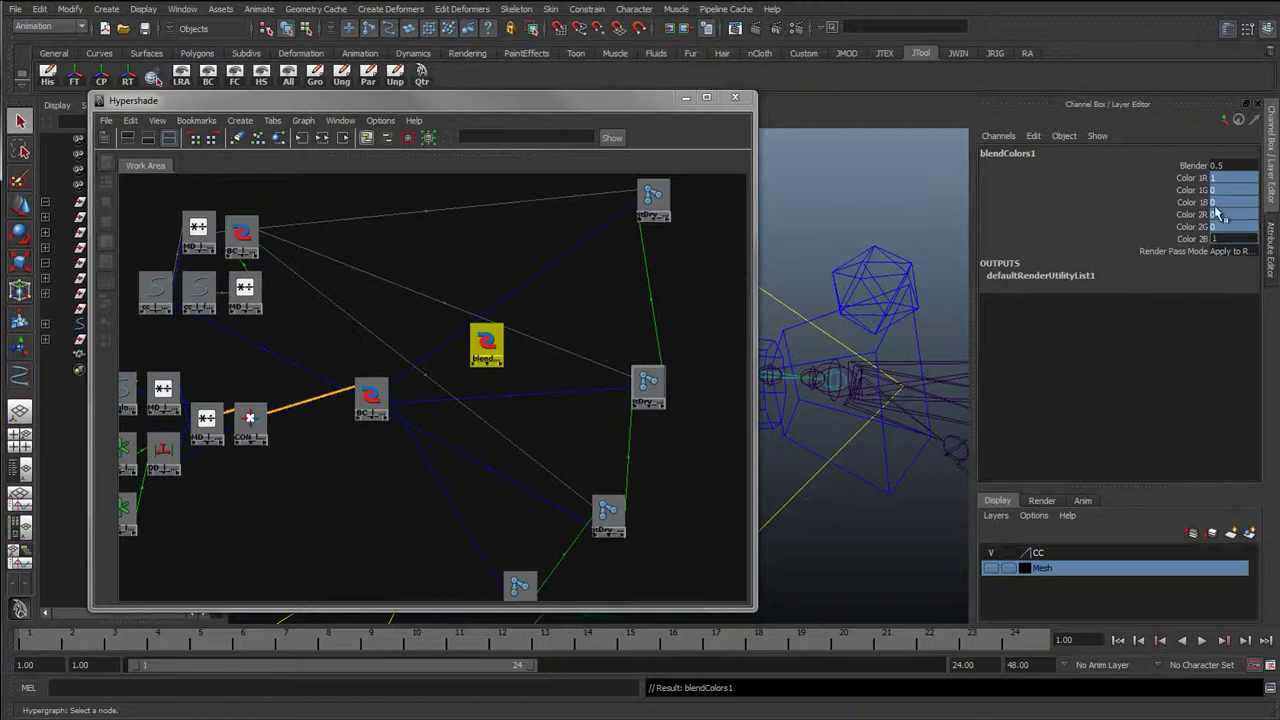
pyautogui.write('1')
pyautogui.press('Return')
pyautogui.doubleClick(1222, 162)
pyautogui.write('1')
pyautogui.press('Return')
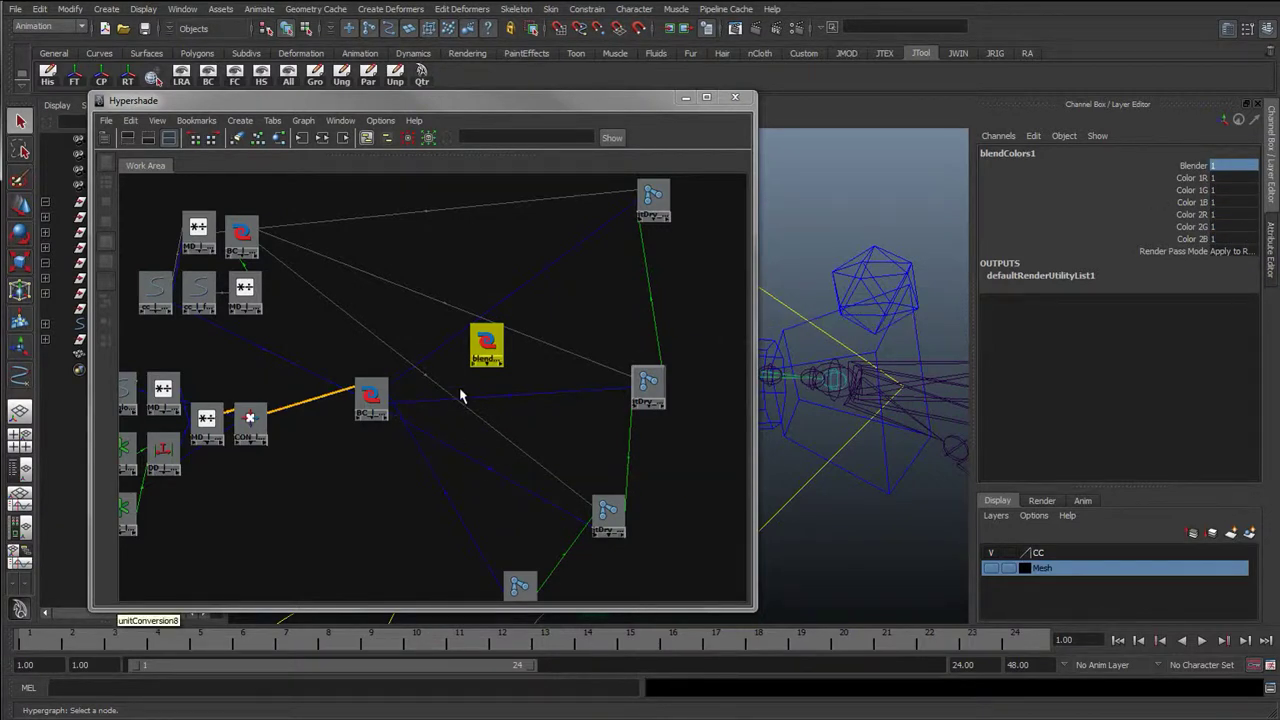
# - Move the new blend colors node next to the forearm twist drive joint
pyautogui.keyDown('alt'); pyautogui.moveTo(640, 290); pyautogui.dragTo(623, 354, button='right'); pyautogui.keyUp('alt')
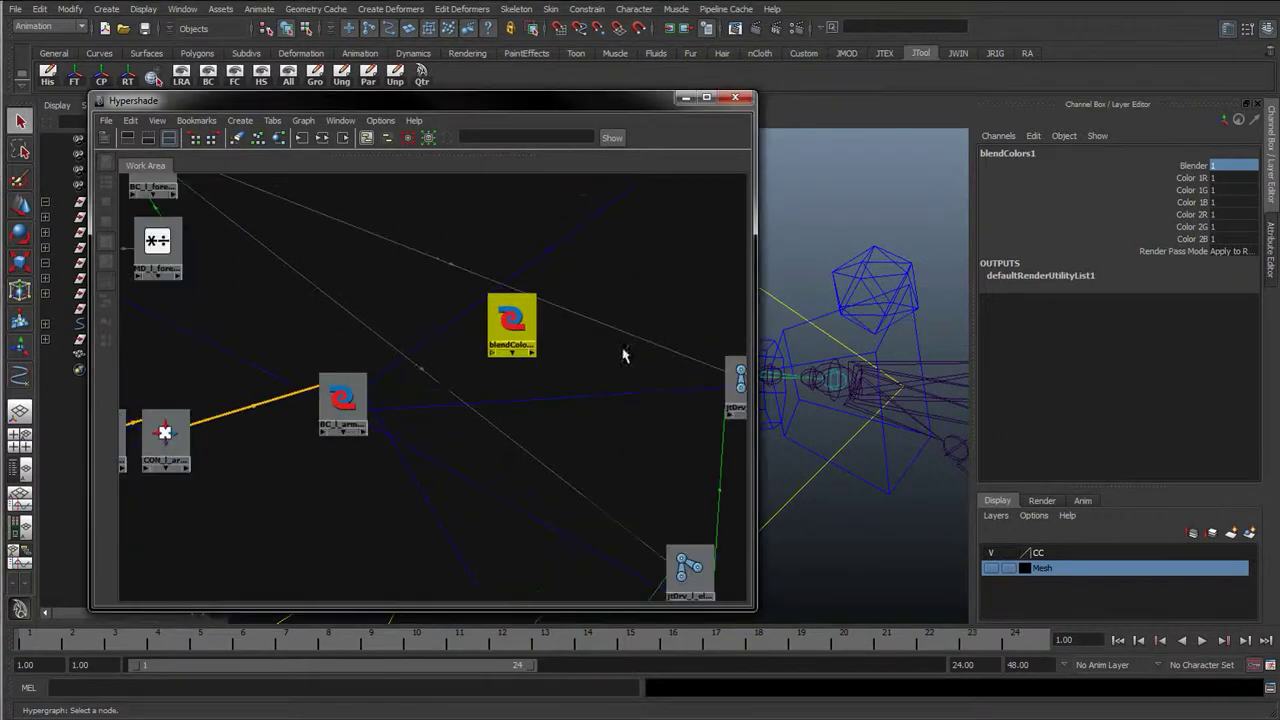
pyautogui.click(436, 305)
pyautogui.click(510, 322)
pyautogui.scroll(-3, 434, 323)
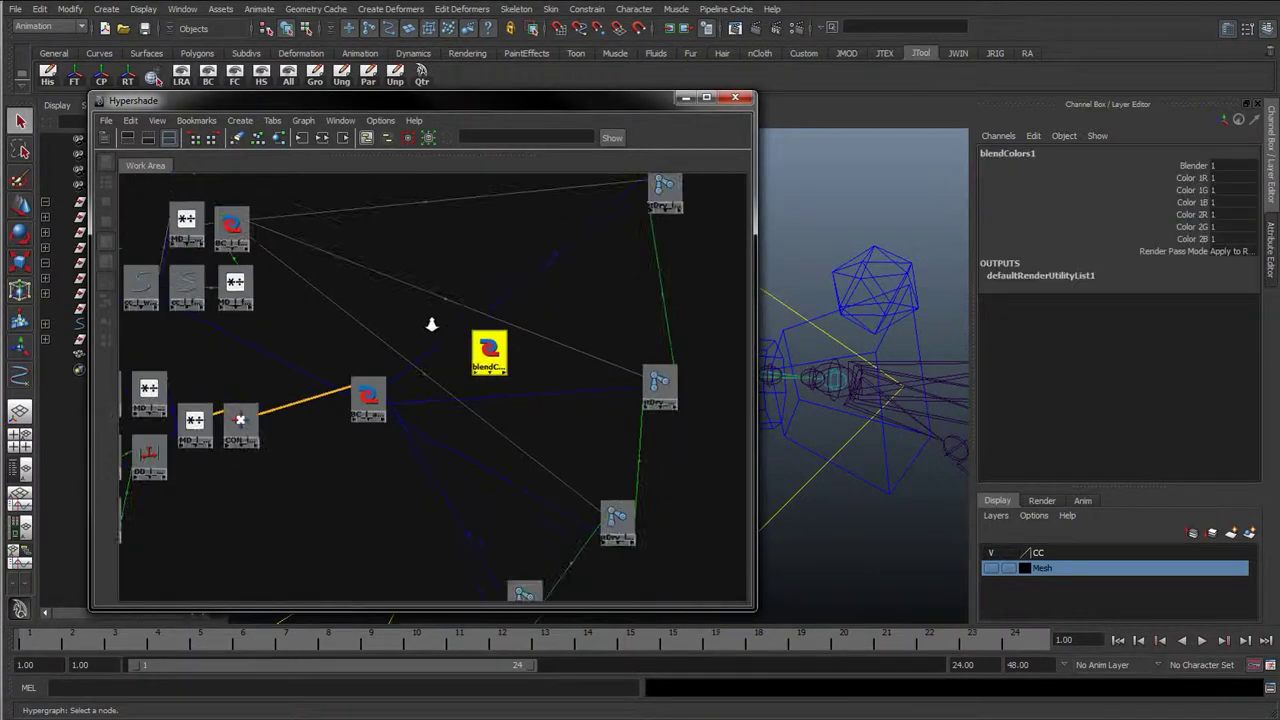
pyautogui.moveTo(492, 346); pyautogui.dragTo(563, 338)
pyautogui.keyDown('alt'); pyautogui.moveTo(650, 332); pyautogui.dragTo(571, 329, button='right'); pyautogui.keyUp('alt')
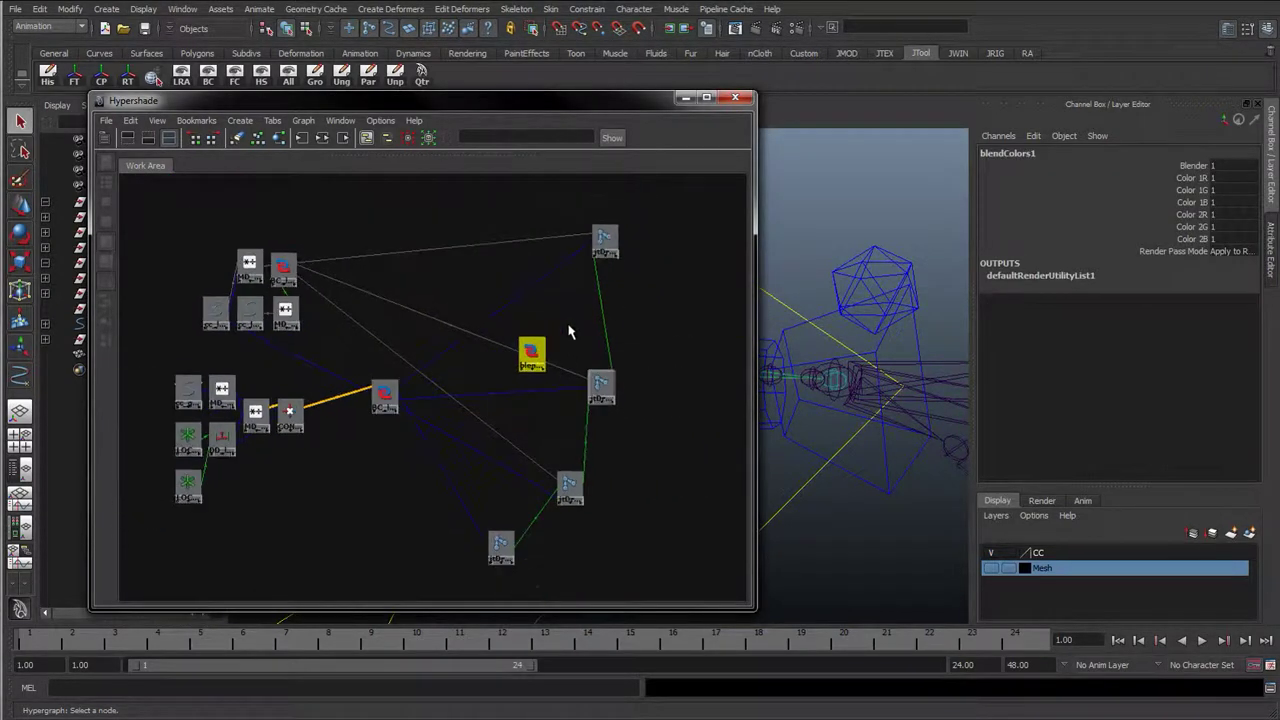
pyautogui.keyDown('alt'); pyautogui.moveTo(566, 330); pyautogui.dragTo(506, 326, button='middle'); pyautogui.keyUp('alt')
pyautogui.moveTo(475, 350); pyautogui.dragTo(500, 242)
# - Duplicate the blend colors node three times, placing one copy beside each of the elbowB, elbowA and shoulder drive joints
pyautogui.hotkey('ctrl', 'd')
pyautogui.moveTo(141, 270); pyautogui.dragTo(503, 371)
pyautogui.hotkey('ctrl', 'd')
pyautogui.moveTo(140, 316); pyautogui.dragTo(475, 472)
pyautogui.hotkey('ctrl', 'd')
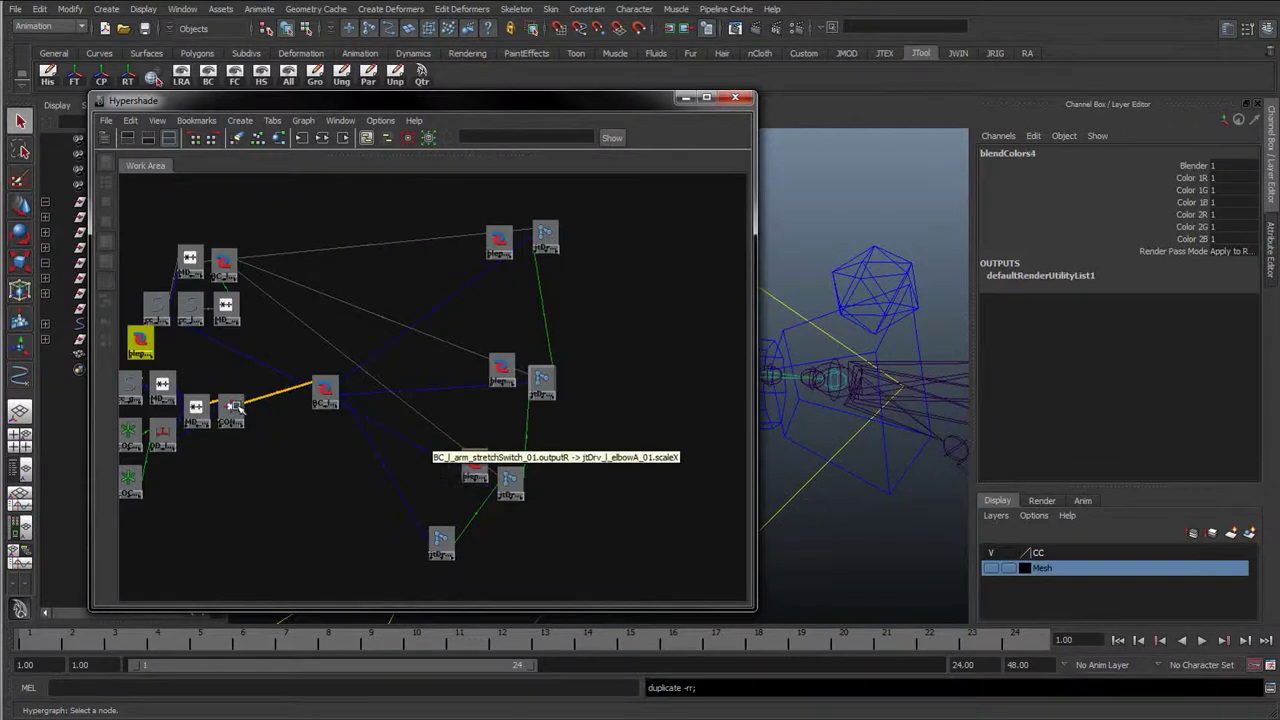
pyautogui.moveTo(140, 345); pyautogui.dragTo(411, 520)
pyautogui.scroll(3, 490, 505)
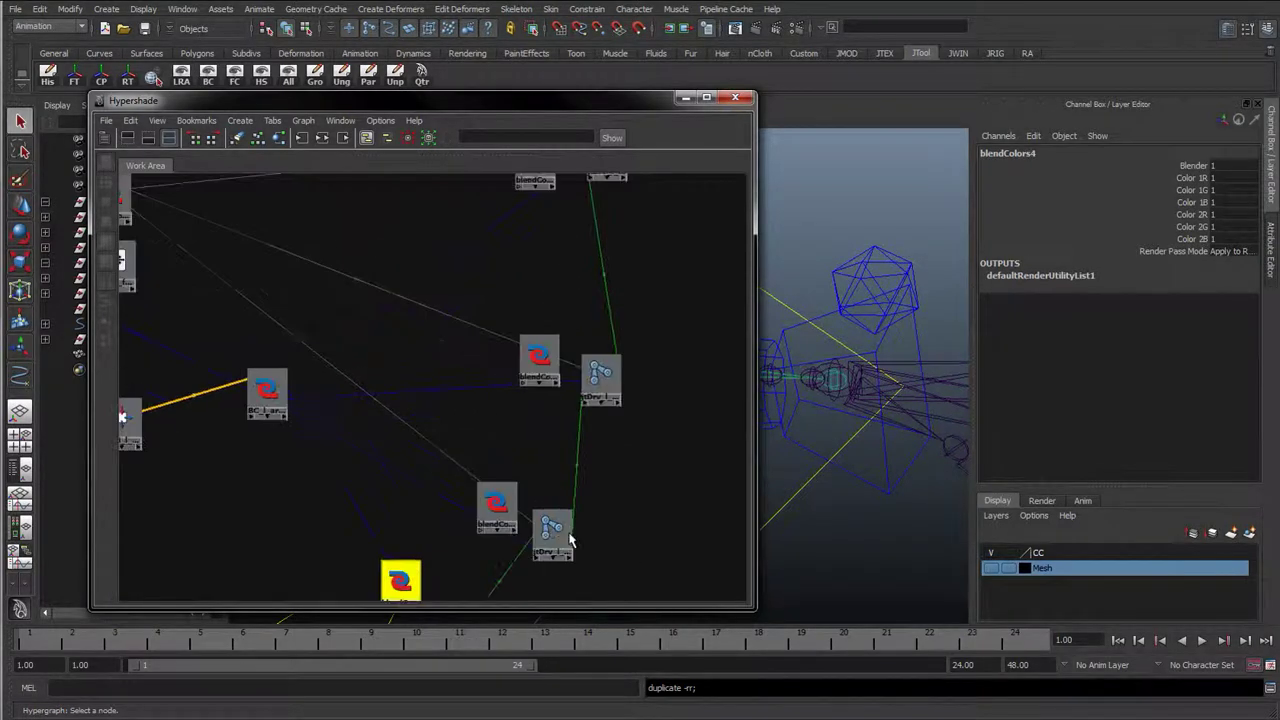
# - Open the Connection Editor from blendColors4 to jtDrv_l_shoulder_01 and move it clear of the two nodes
pyautogui.click(397, 393)
pyautogui.moveTo(371, 514); pyautogui.dragTo(424, 568, button='middle')
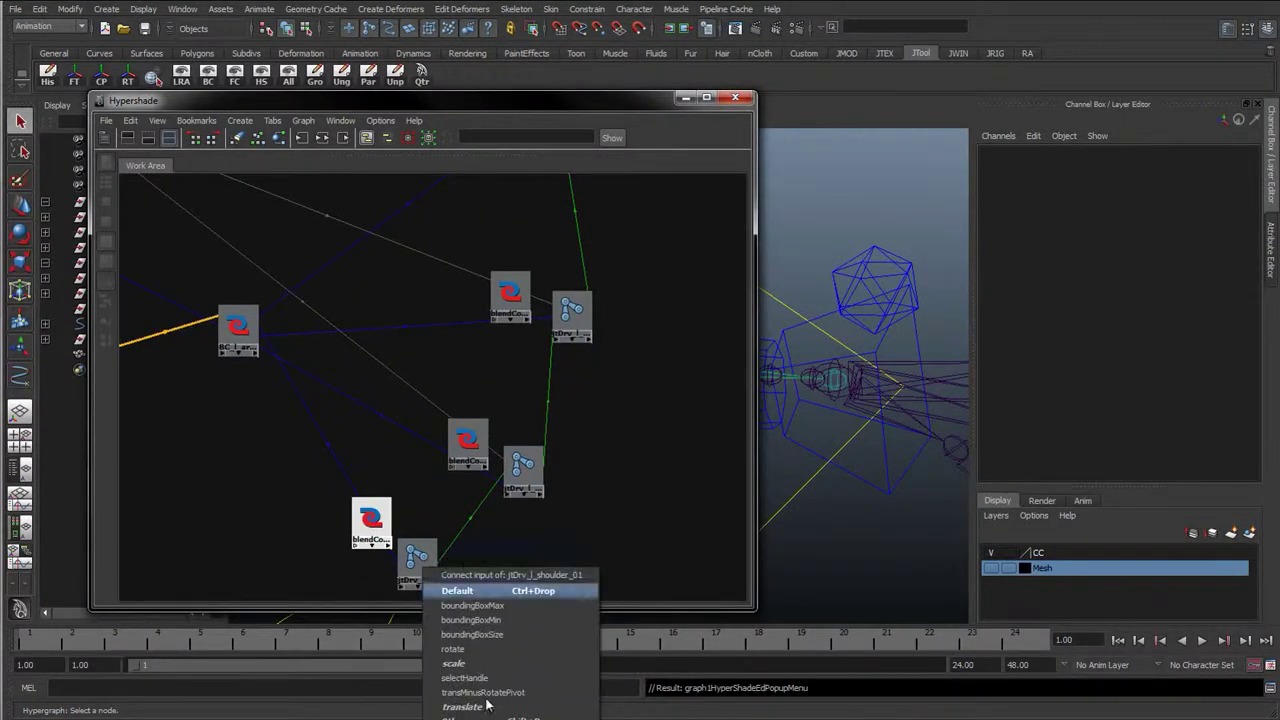
pyautogui.click(462, 717)
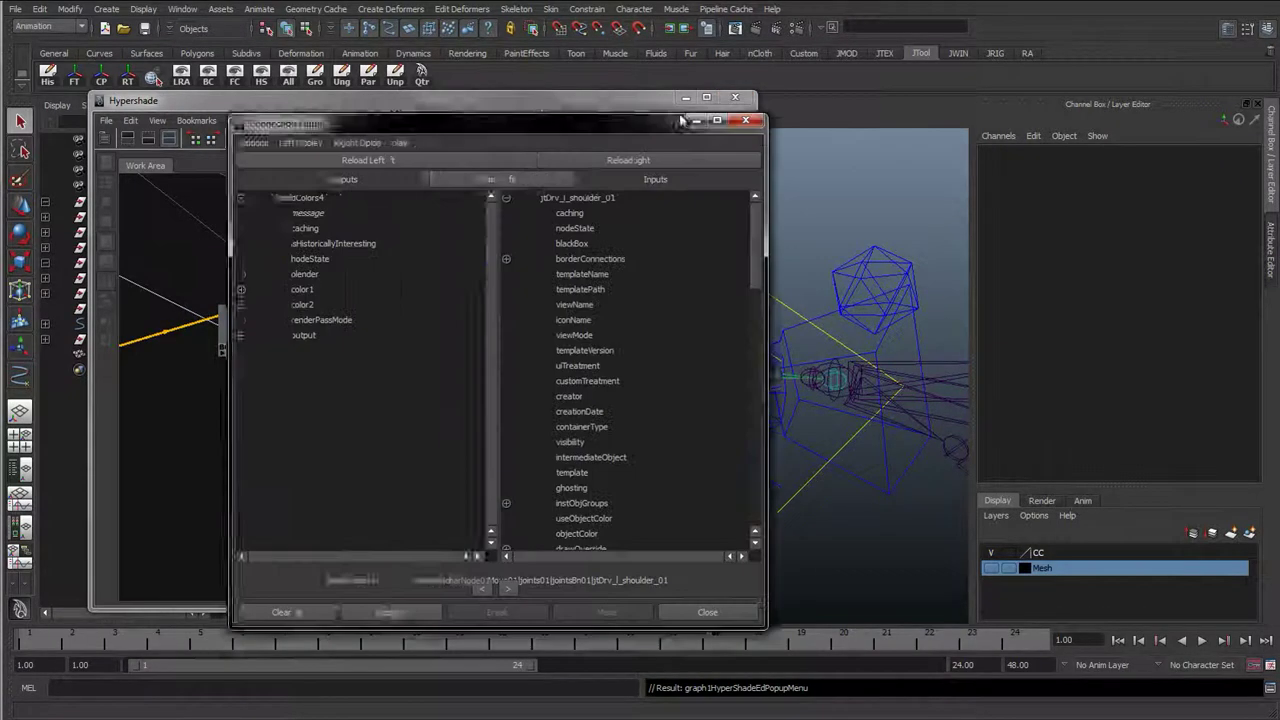
pyautogui.moveTo(681, 119); pyautogui.dragTo(523, 58)
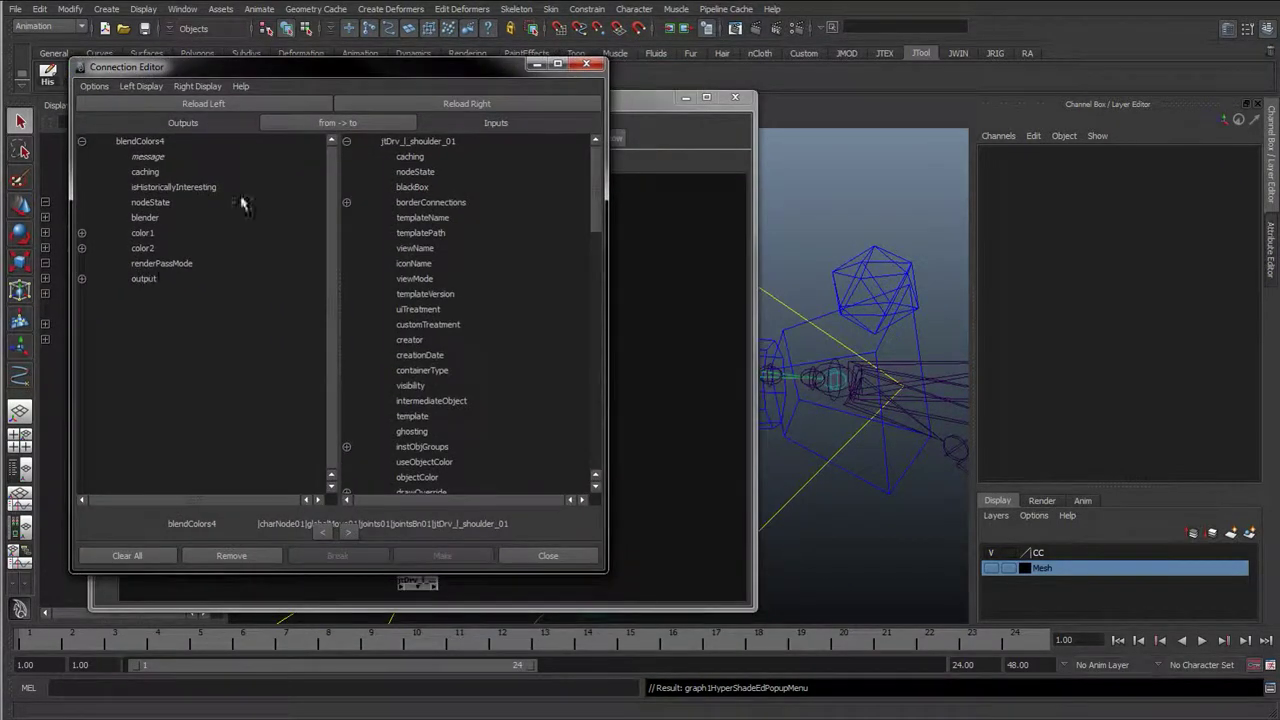
pyautogui.moveTo(350, 68); pyautogui.dragTo(748, 80)
# - Connect the outputR of blendColors4 to the scaleX of jtDrv_l_shoulder_01
pyautogui.click(480, 290)
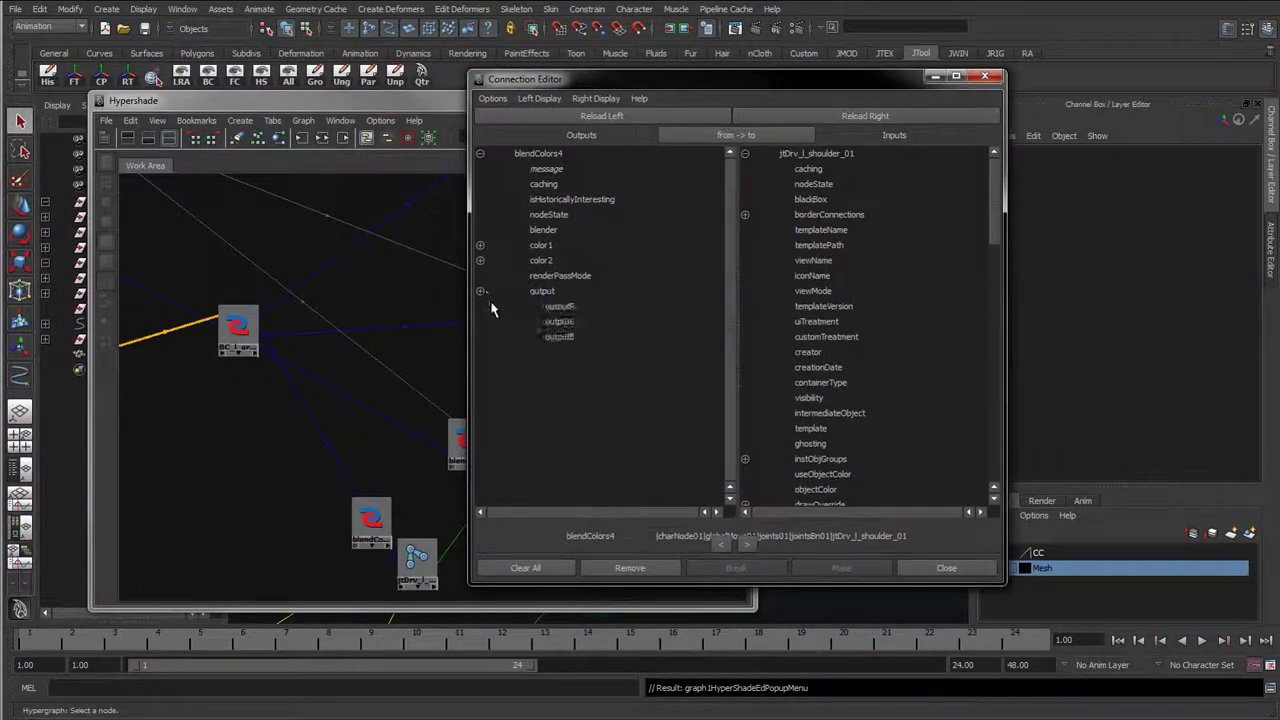
pyautogui.click(560, 306)
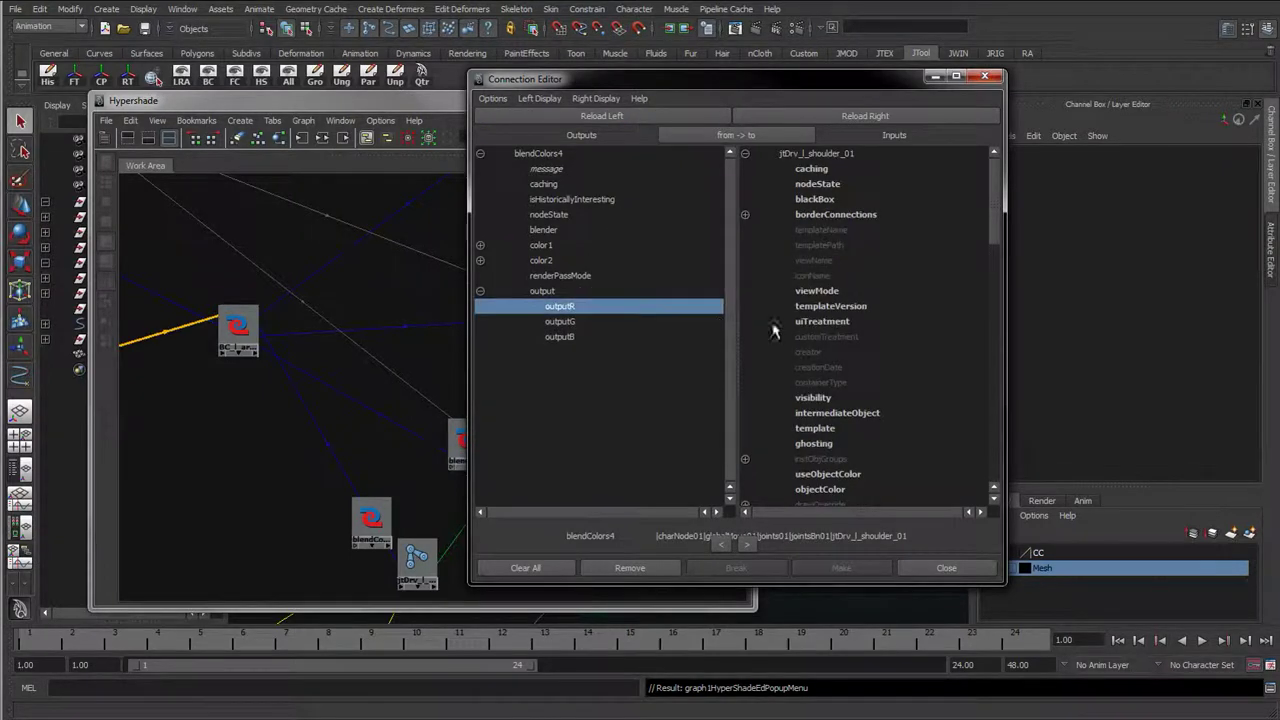
pyautogui.scroll(-5, 806, 405)
pyautogui.scroll(-10, 806, 410)
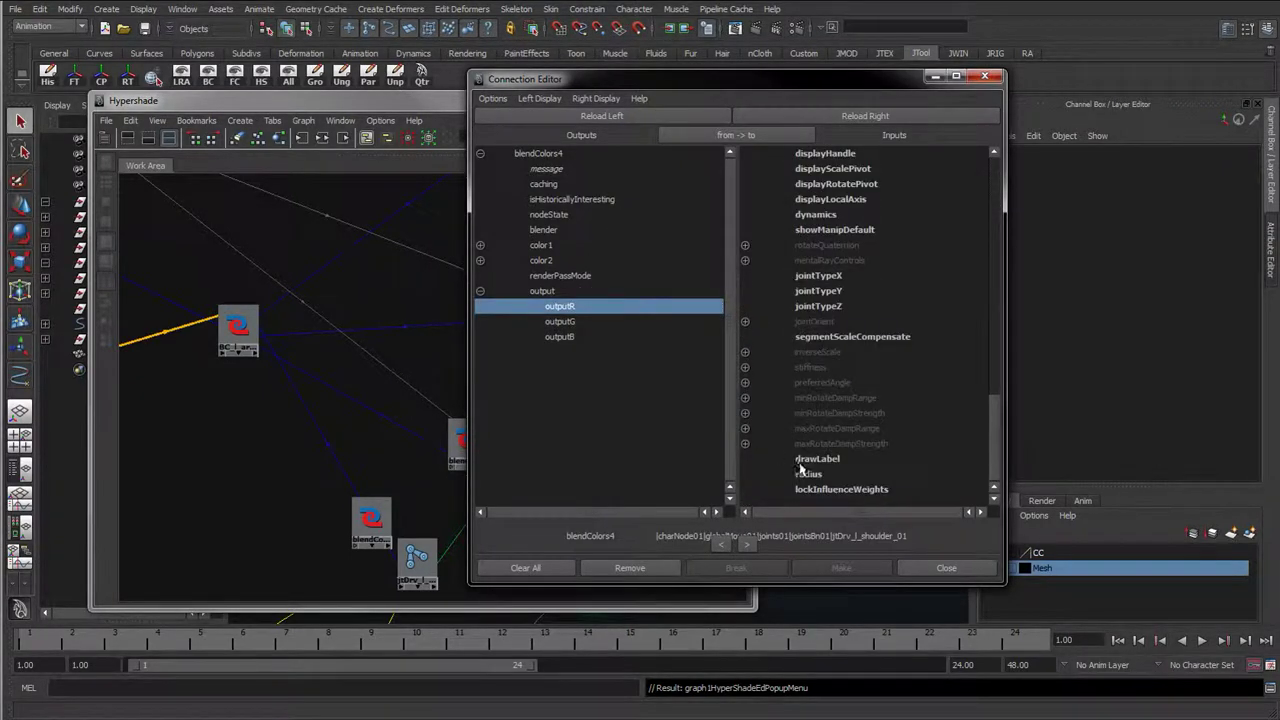
pyautogui.scroll(10, 790, 430)
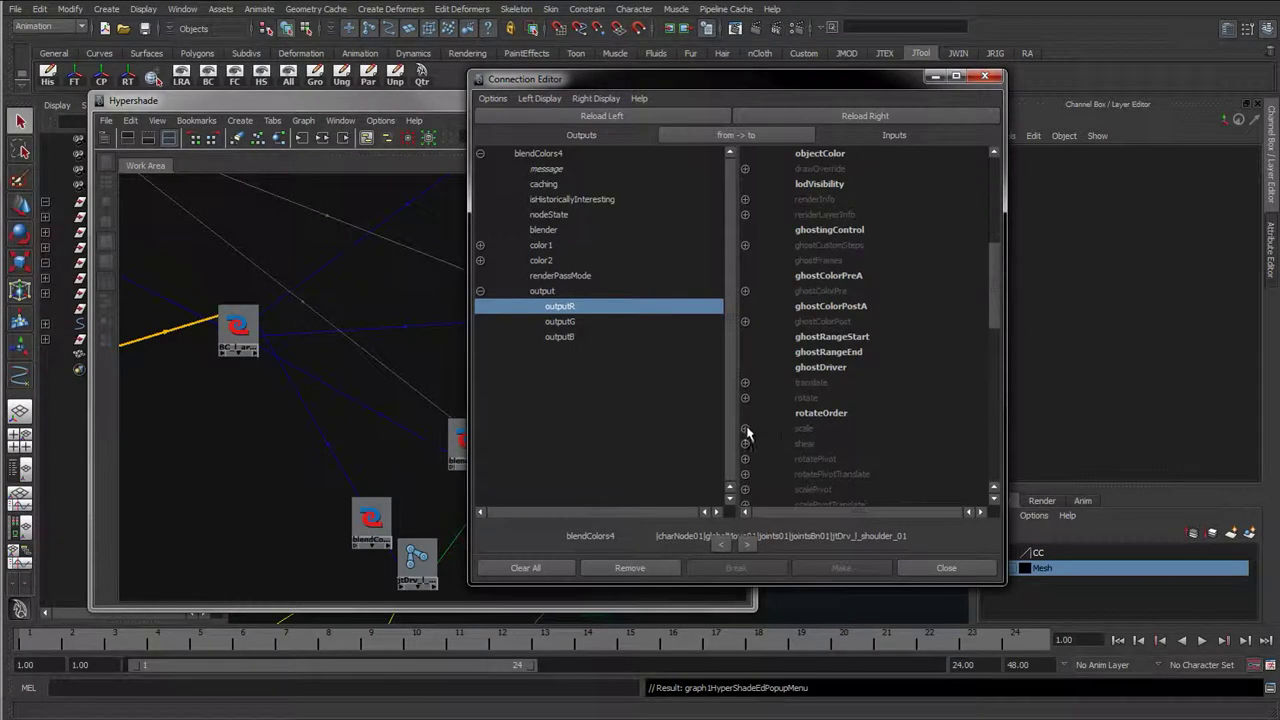
pyautogui.click(744, 428)
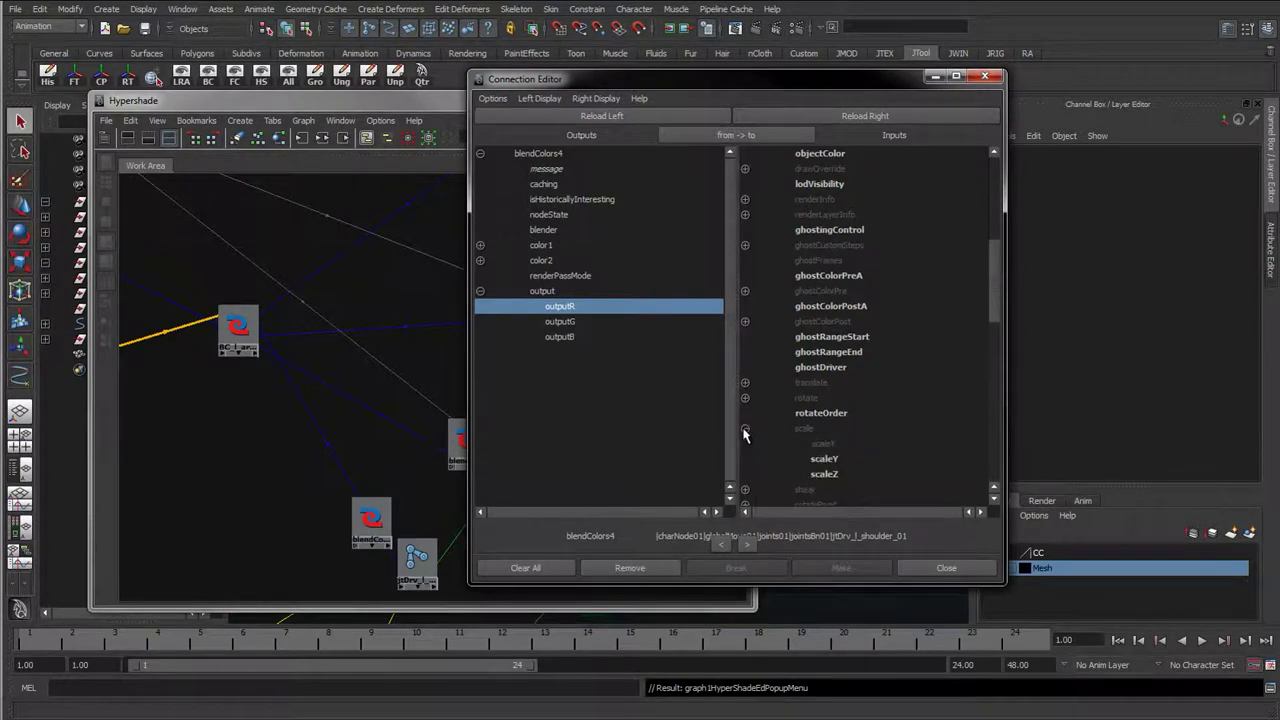
pyautogui.click(824, 444)
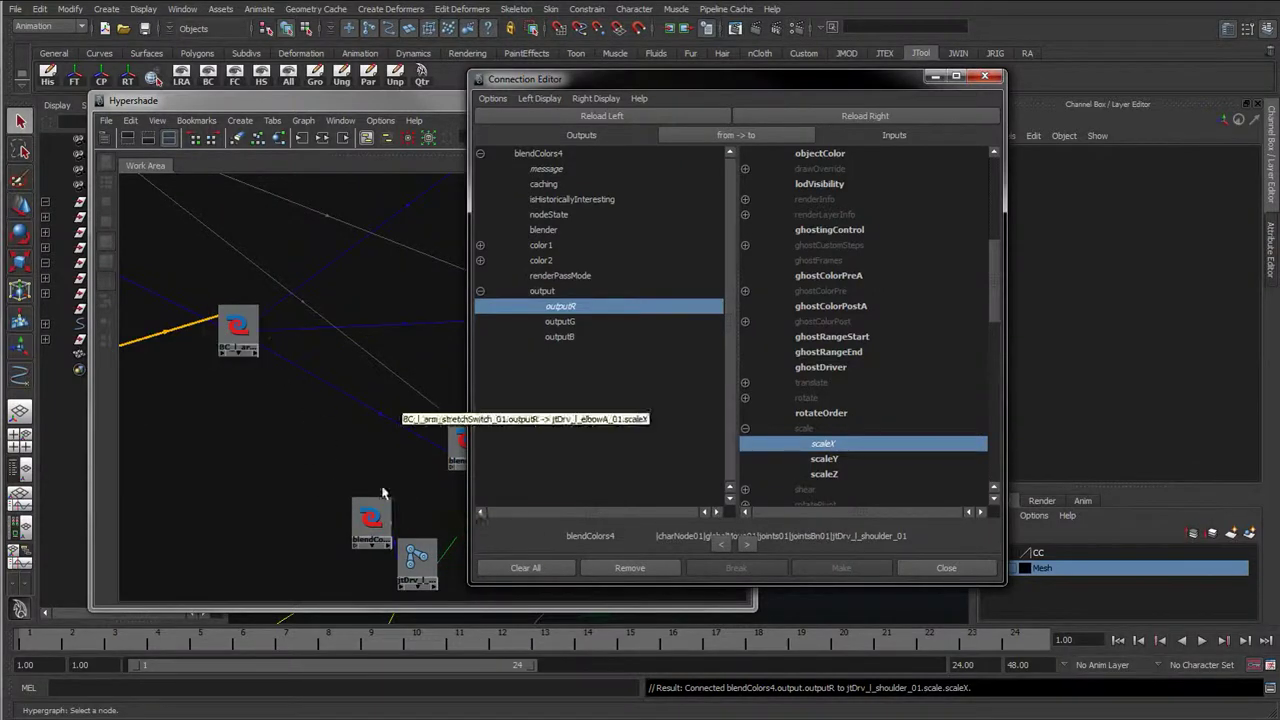
# - Move blendColors4 away from the shoulder drive joint so the connection between the two nodes is clearly exposed
pyautogui.moveTo(372, 520); pyautogui.dragTo(312, 490)
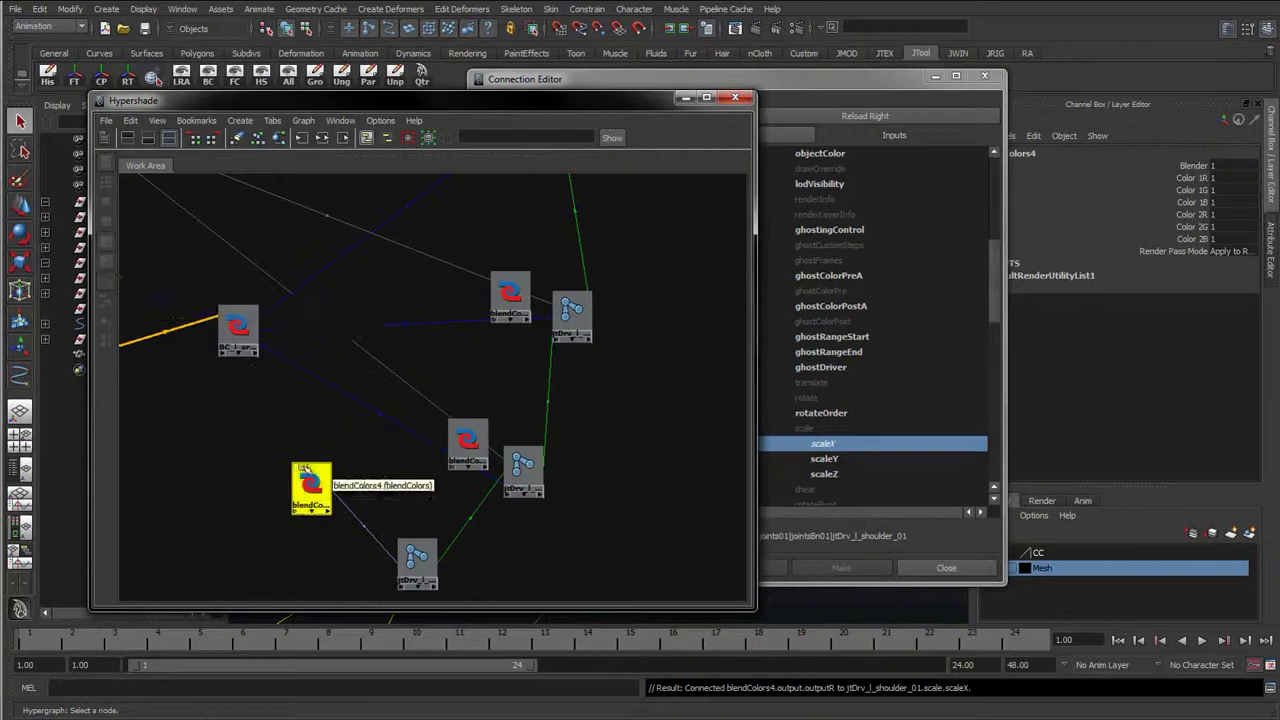
pyautogui.moveTo(310, 487); pyautogui.dragTo(335, 493)
pyautogui.keyDown('alt'); pyautogui.moveTo(532, 463); pyautogui.dragTo(478, 457, button='right'); pyautogui.keyUp('alt')
pyautogui.keyDown('alt'); pyautogui.moveTo(478, 457); pyautogui.dragTo(532, 457, button='middle'); pyautogui.keyUp('alt')
pyautogui.keyDown('alt'); pyautogui.moveTo(532, 457); pyautogui.dragTo(560, 457, button='right'); pyautogui.keyUp('alt')
pyautogui.moveTo(434, 483); pyautogui.dragTo(436, 478)
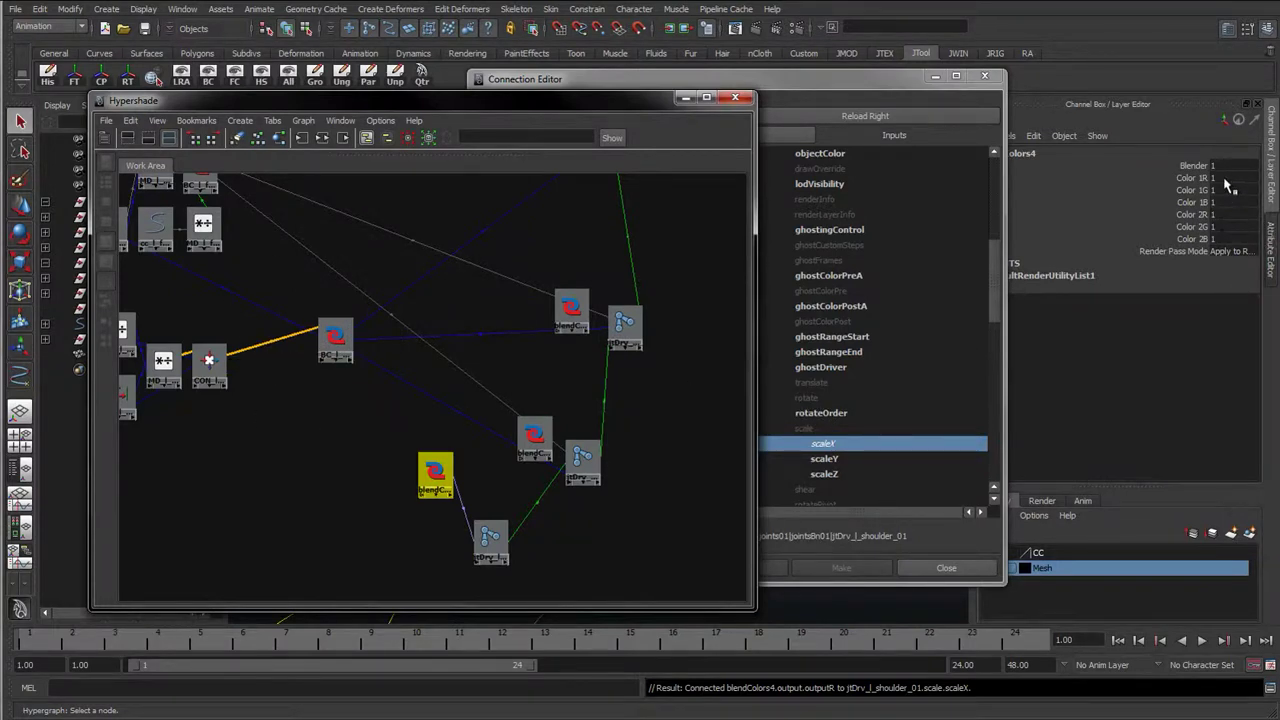
pyautogui.moveTo(1195, 178)
pyautogui.mouseDown()
pyautogui.moveTo(1191, 214)
pyautogui.moveTo(1191, 202)
pyautogui.mouseUp()
pyautogui.click(1192, 188)
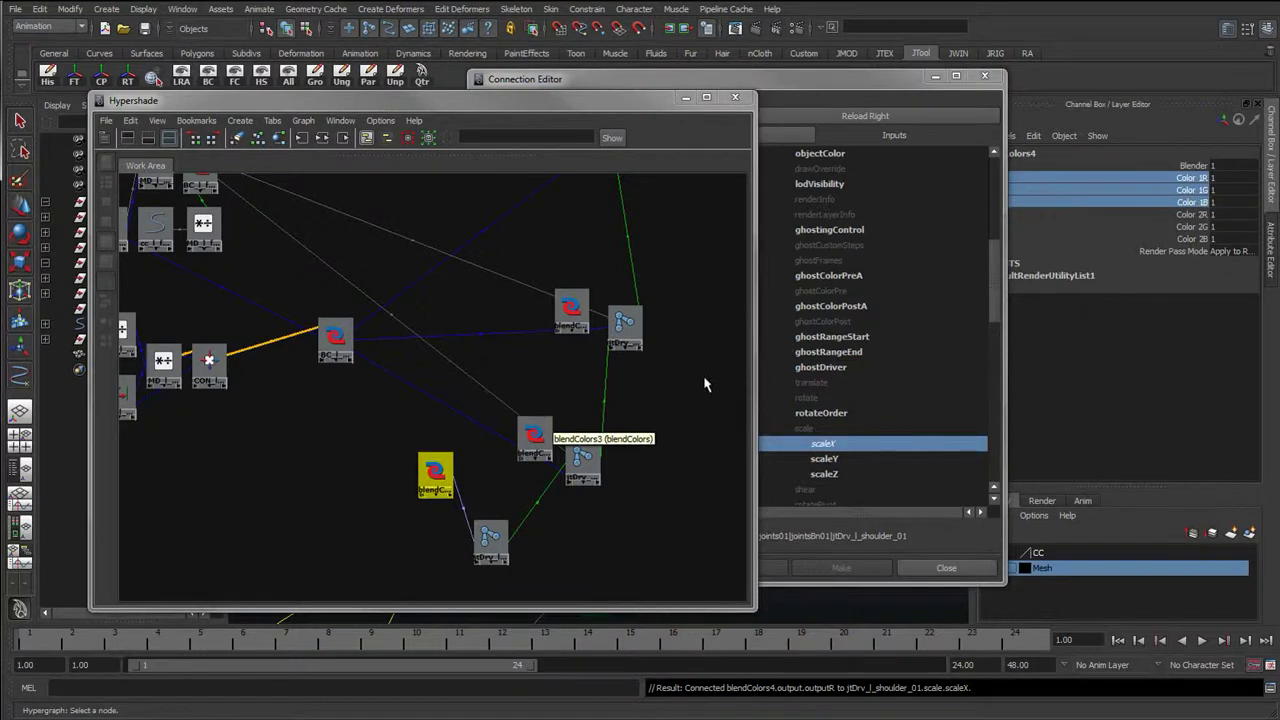
pyautogui.click(1190, 179)
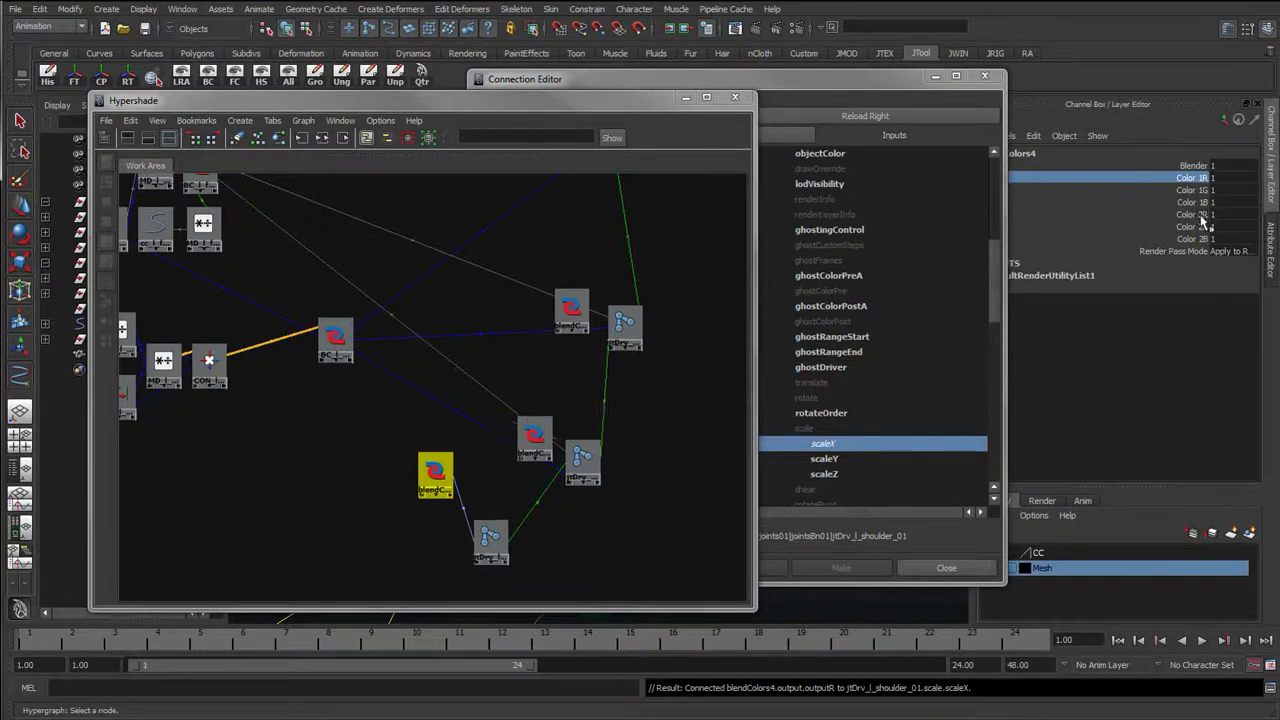
pyautogui.moveTo(1196, 214); pyautogui.dragTo(1195, 247)
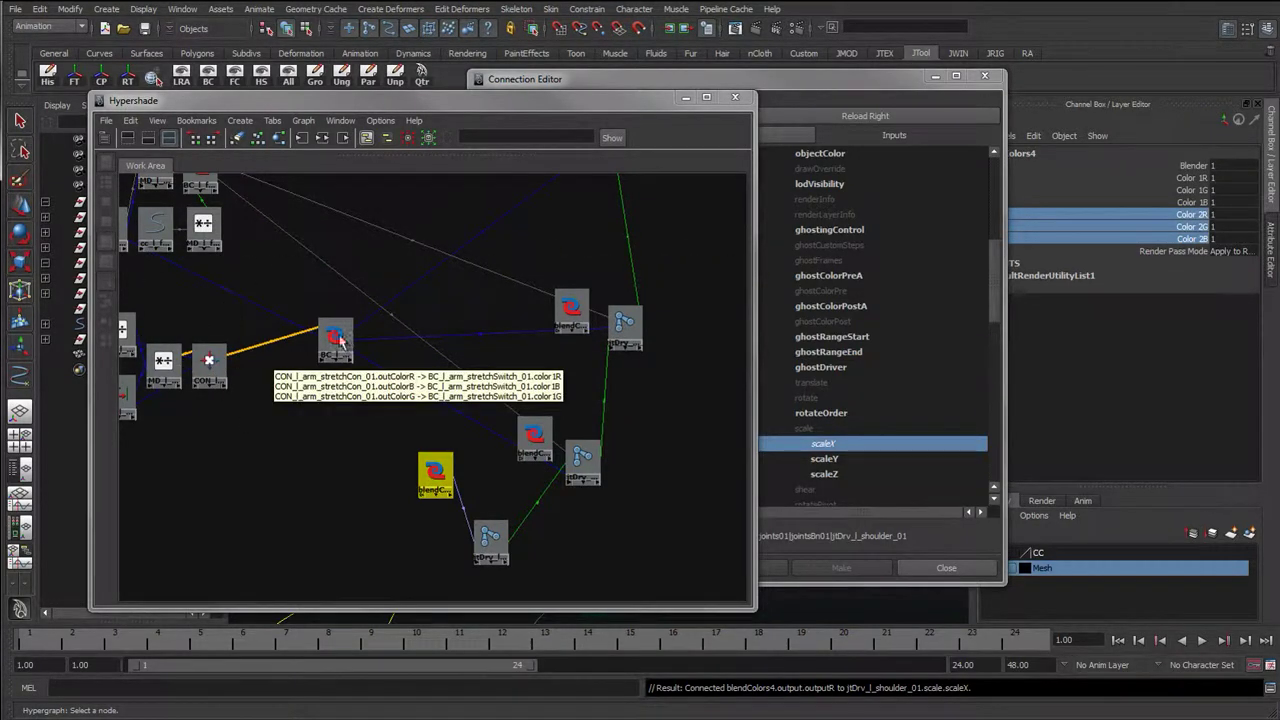
# - Move blendColors3 away from the elbowA drive joint and connect its outputR to the scaleX of jtDrv_l_elbowA_01
pyautogui.moveTo(534, 436); pyautogui.dragTo(500, 408)
pyautogui.moveTo(828, 85); pyautogui.dragTo(951, 81)
pyautogui.click(711, 113)
pyautogui.click(604, 288)
pyautogui.click(666, 301)
pyautogui.click(578, 458)
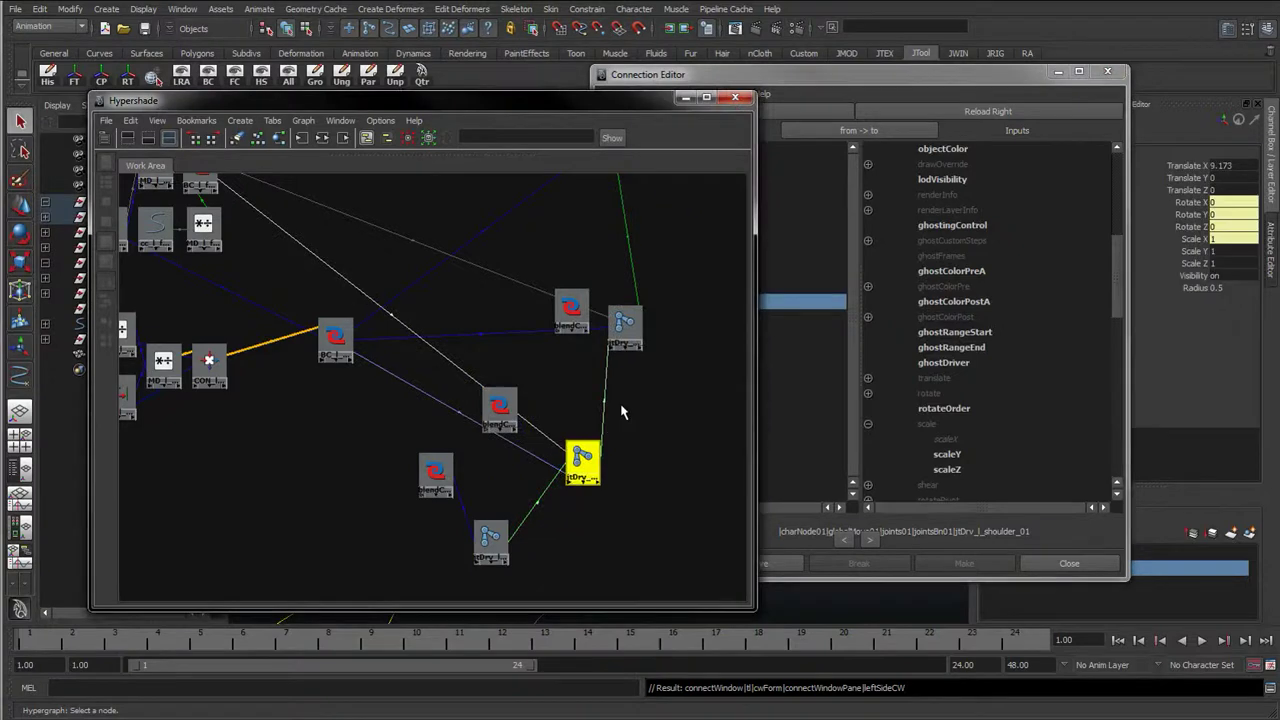
pyautogui.click(966, 120)
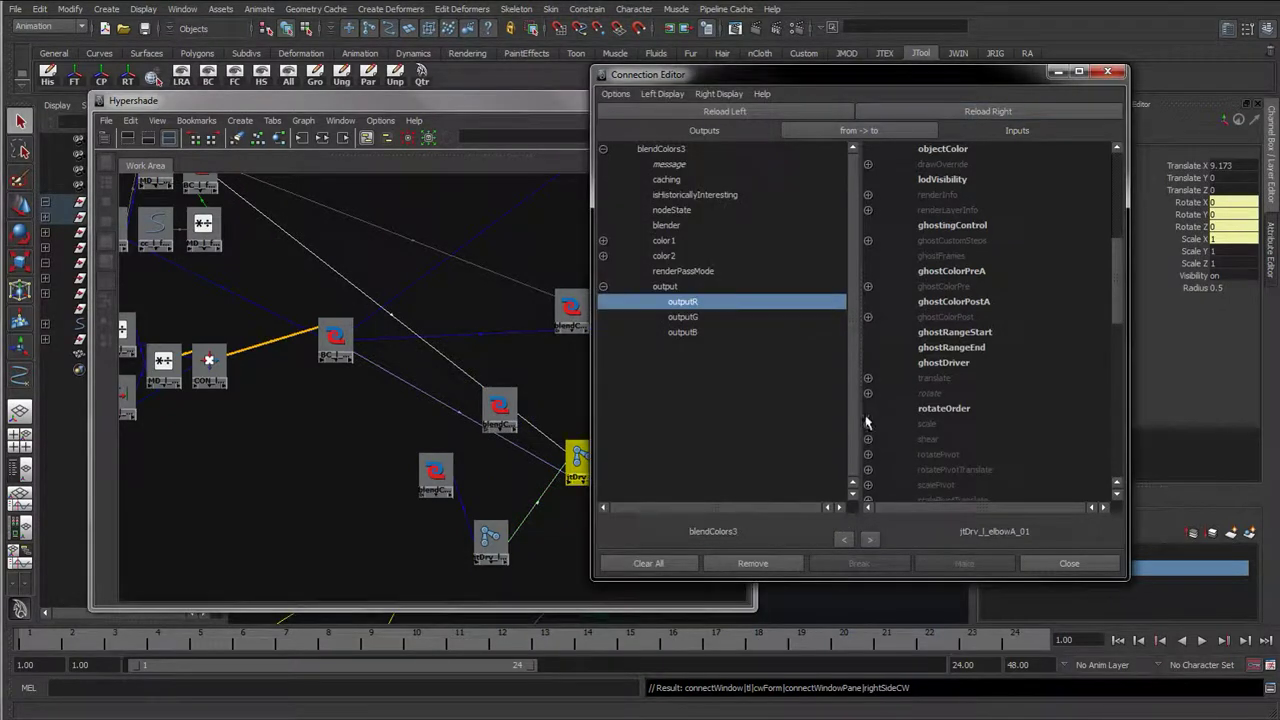
pyautogui.click(867, 423)
pyautogui.click(945, 440)
# - Connect the outputR of blendColors2 to the scaleX of jtDrv_l_elbowB_01
pyautogui.moveTo(828, 75); pyautogui.dragTo(970, 91)
pyautogui.keyDown('alt'); pyautogui.moveTo(597, 217); pyautogui.dragTo(486, 368, button='middle'); pyautogui.keyUp('alt')
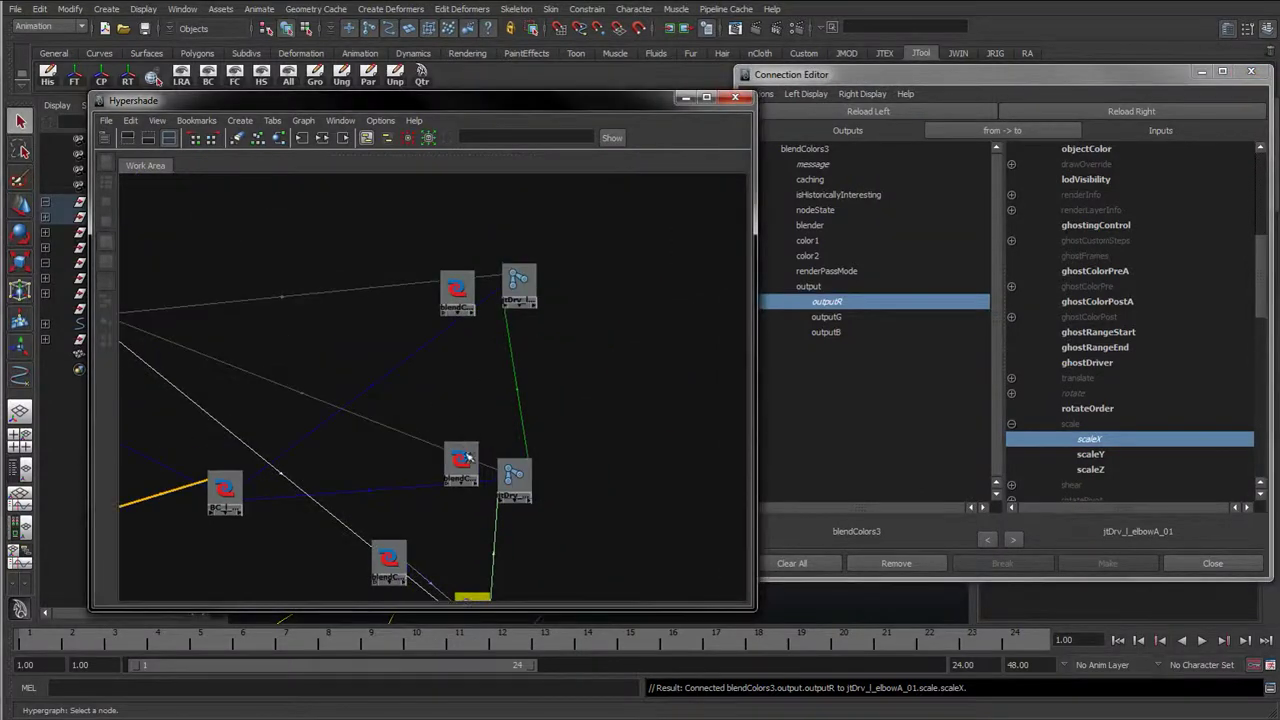
pyautogui.click(460, 458)
pyautogui.click(868, 111)
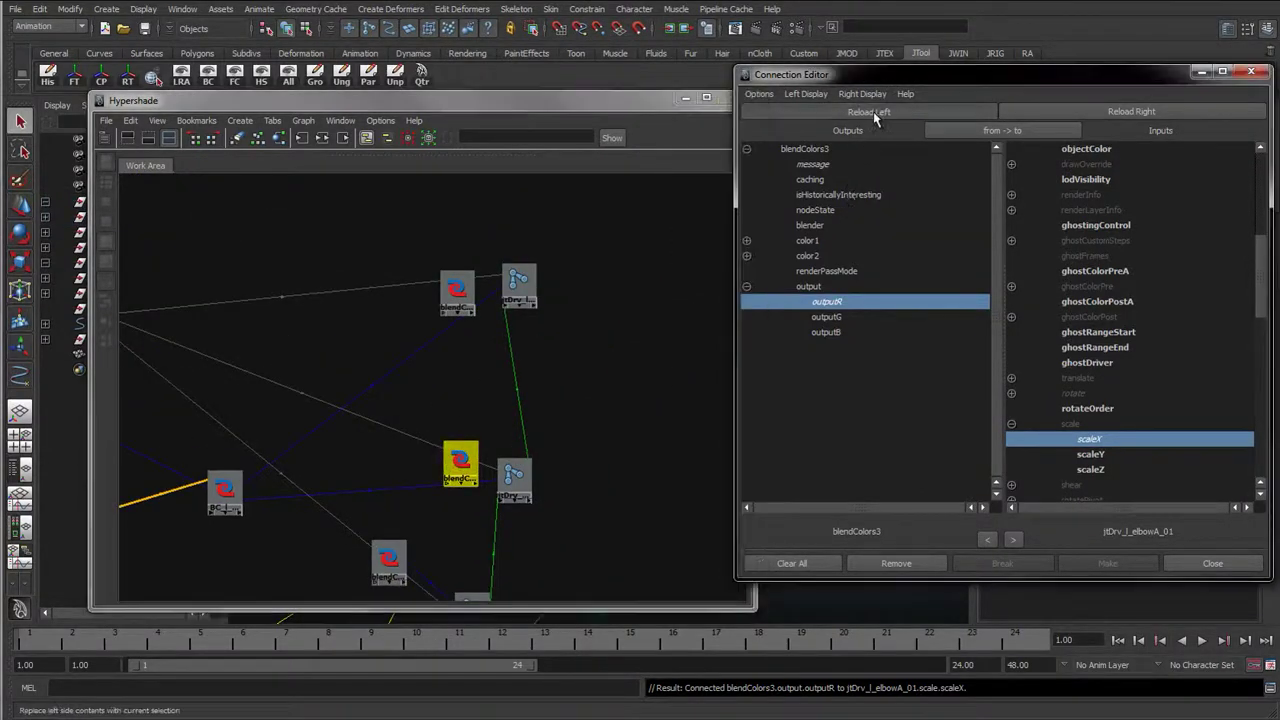
pyautogui.click(746, 287)
pyautogui.click(770, 301)
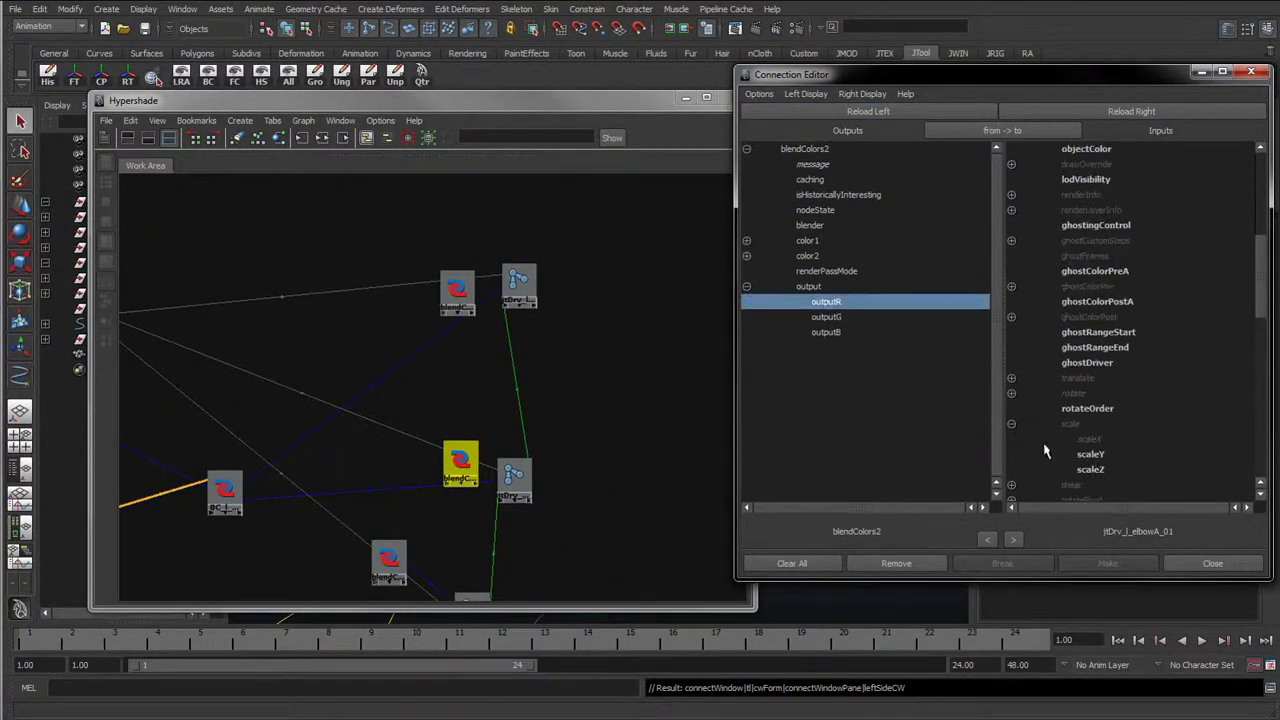
pyautogui.click(1110, 112)
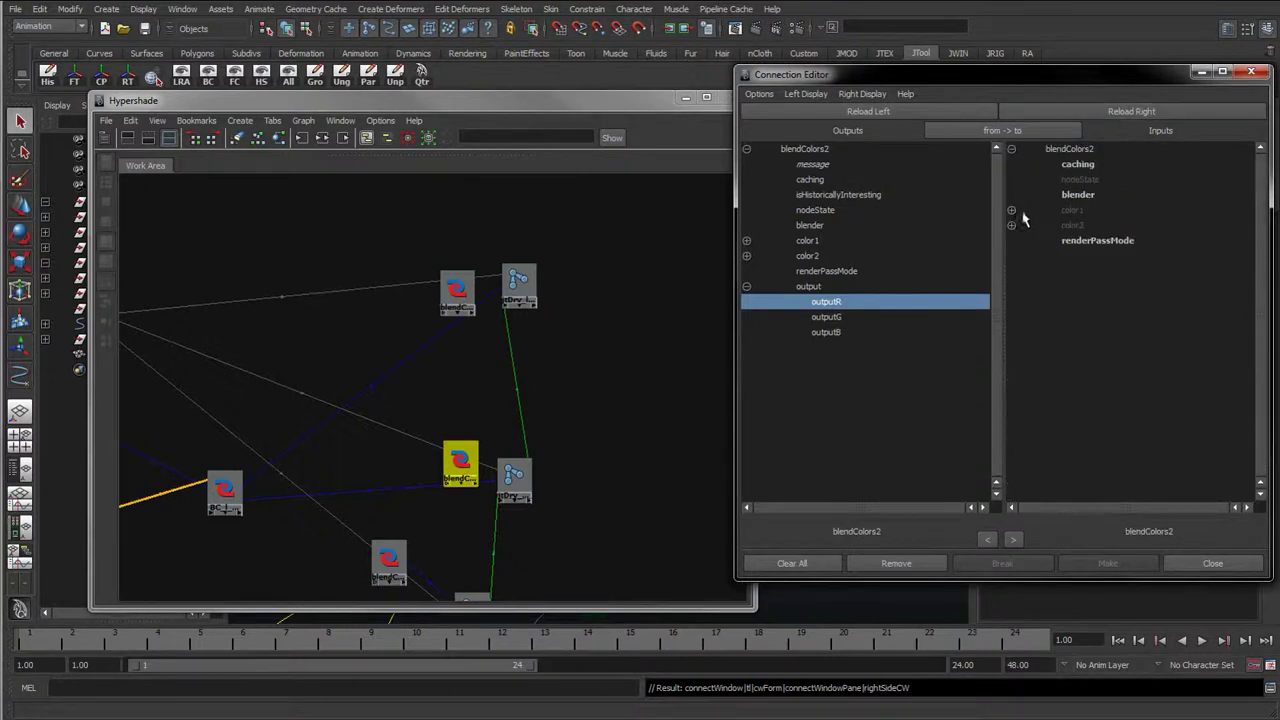
pyautogui.click(513, 478)
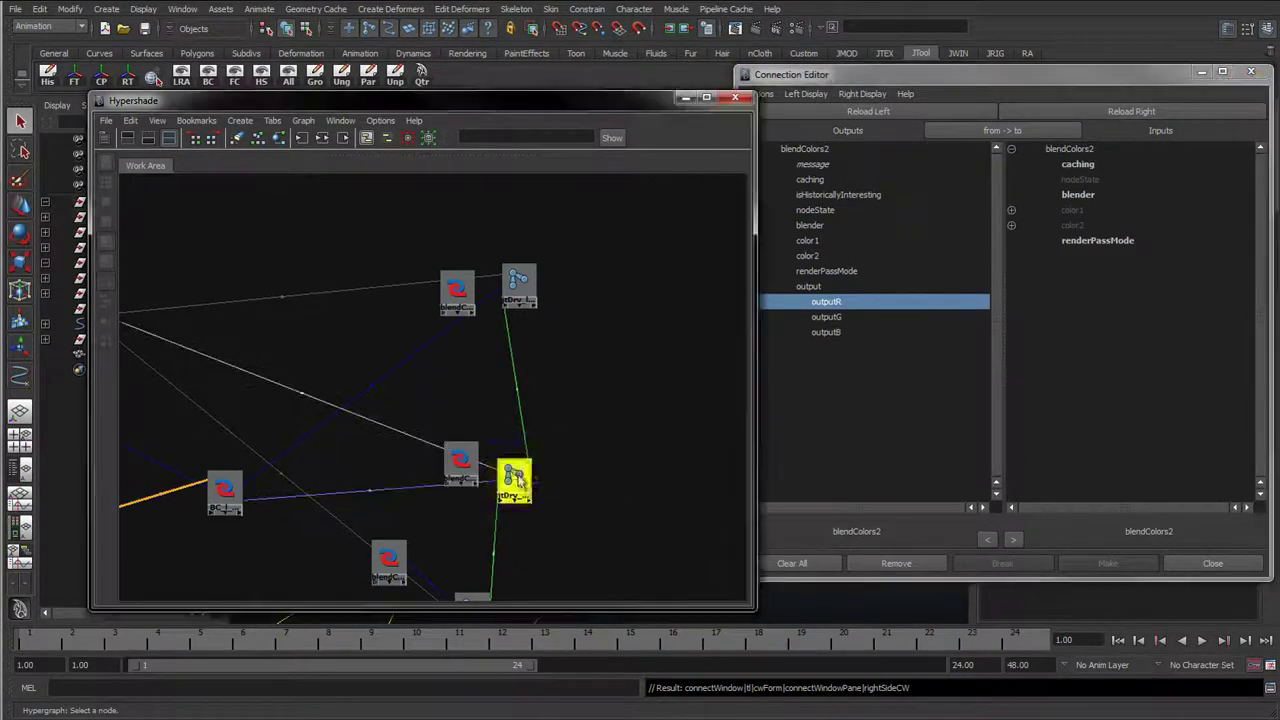
pyautogui.click(1105, 113)
pyautogui.scroll(-10, 1080, 350)
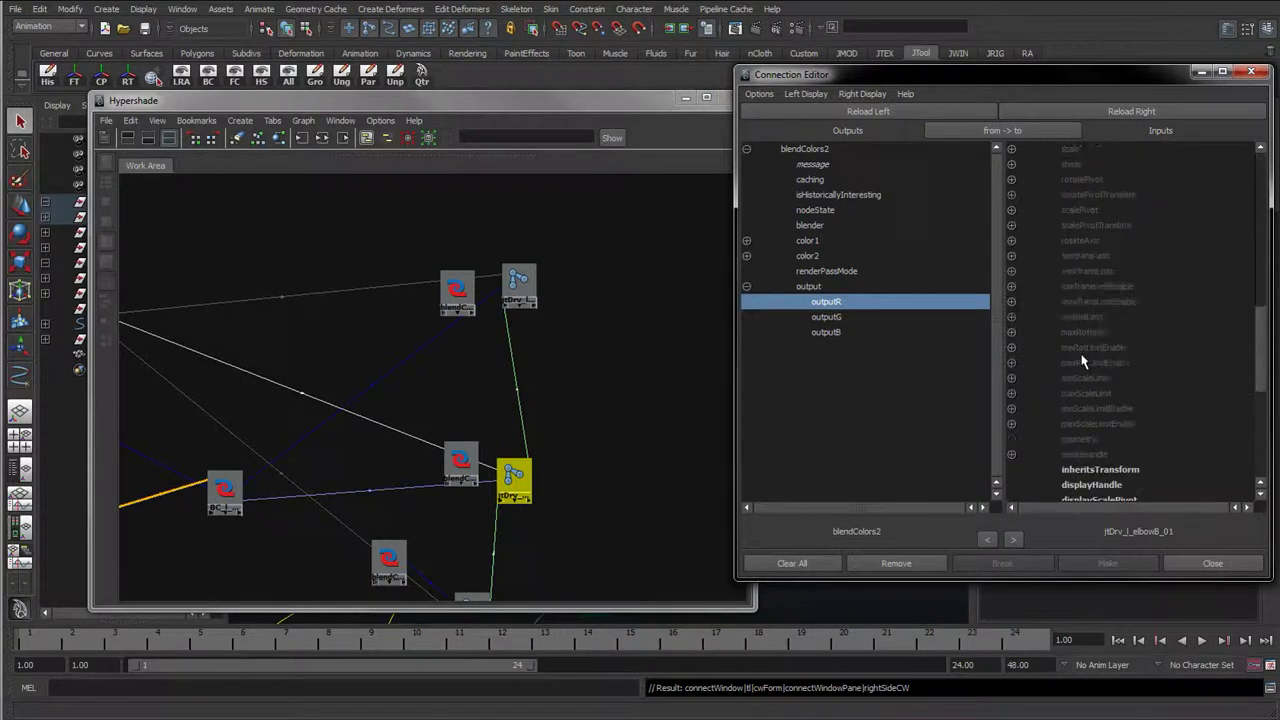
pyautogui.click(1011, 394)
pyautogui.click(1089, 408)
# - Connect the outputR of blendColors1 to the scaleX of jtDrv_l_foreArmTwist_01
pyautogui.click(457, 290)
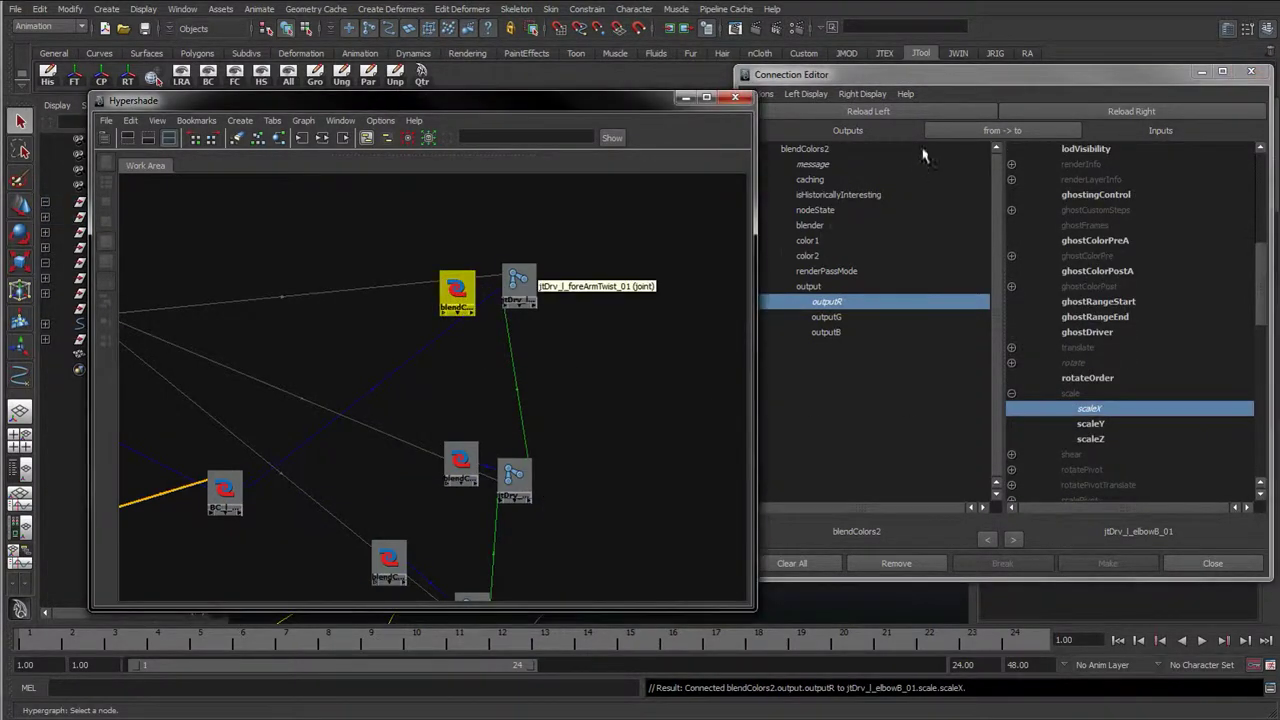
pyautogui.click(932, 113)
pyautogui.click(747, 287)
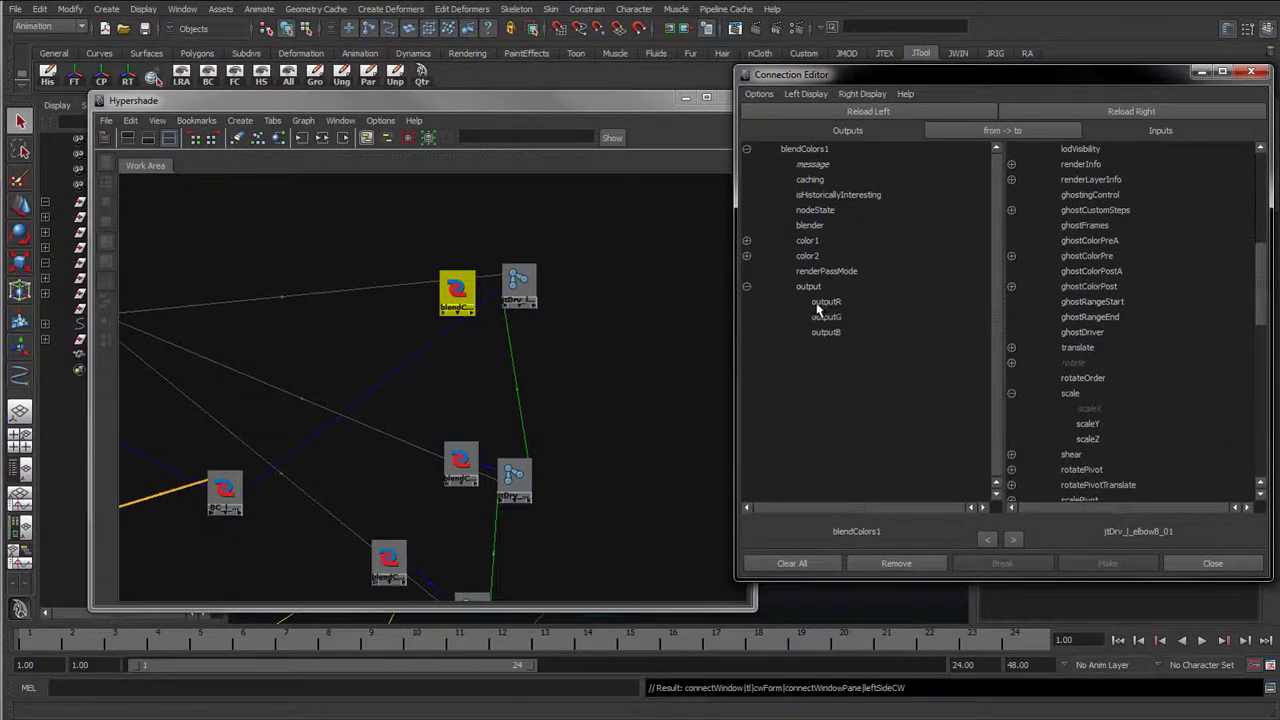
pyautogui.click(826, 301)
pyautogui.click(519, 283)
pyautogui.click(1105, 112)
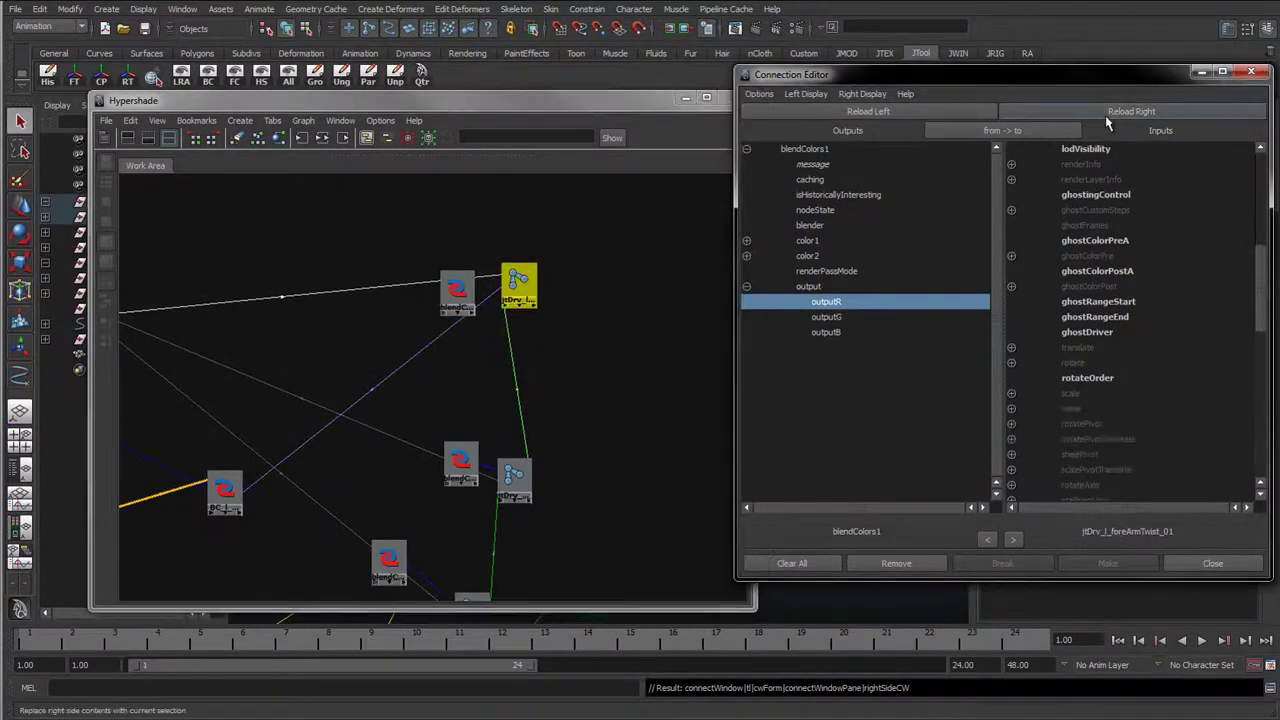
pyautogui.click(1011, 393)
pyautogui.click(1075, 408)
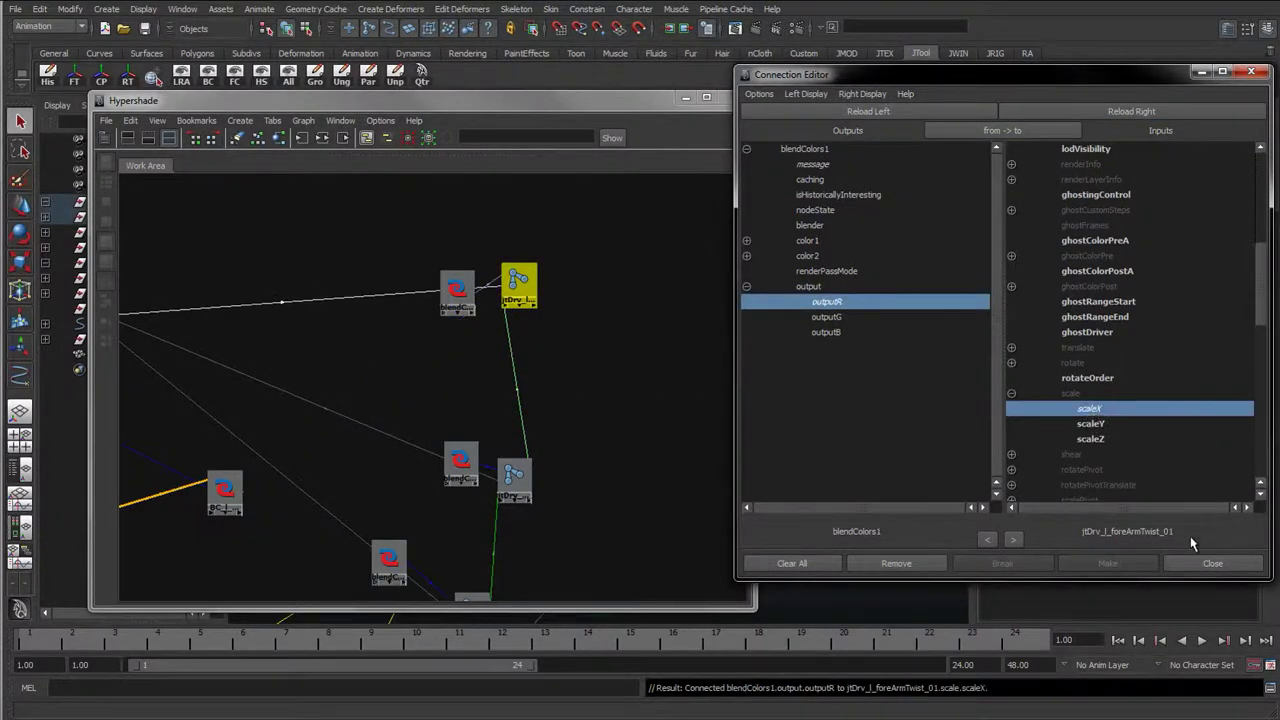
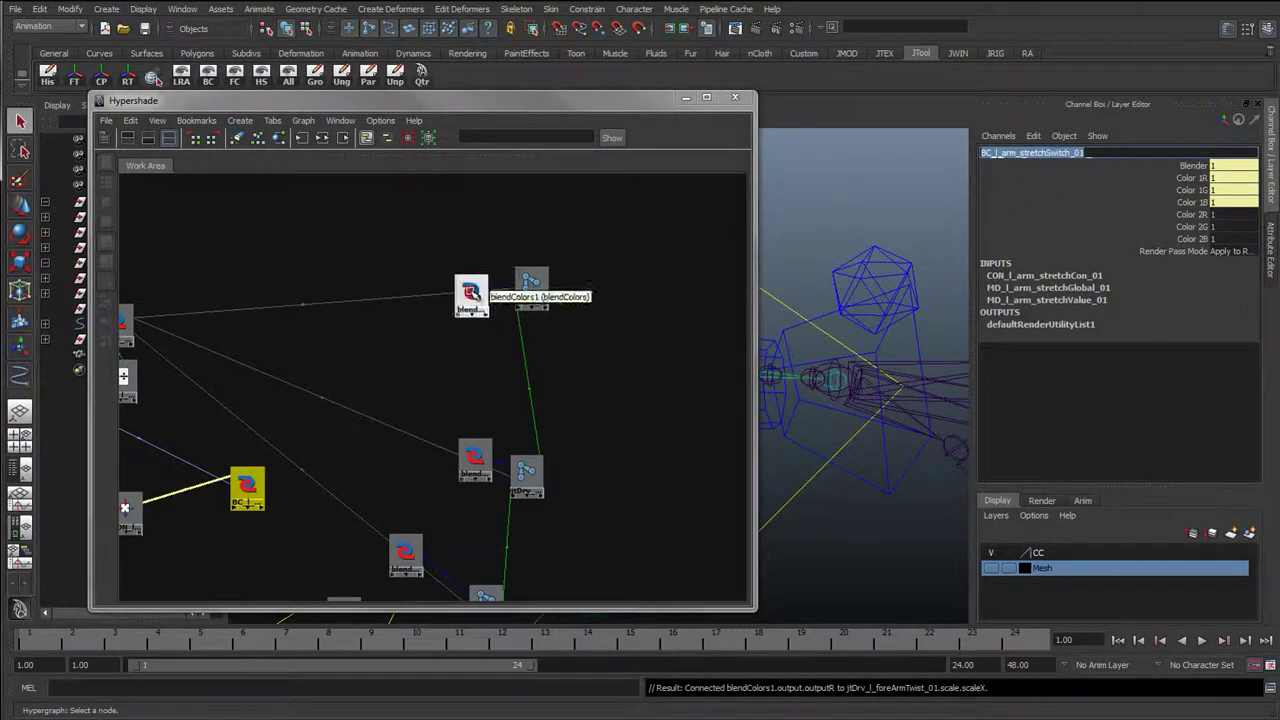
# - Rename blendColors1 to BC_l_arm_FKstretchSwitch_02, based on the name of the existing arm stretch switch node
pyautogui.click(472, 292)
pyautogui.click(1025, 154)
pyautogui.write('BC_l_arm_stretchSwitch_01')
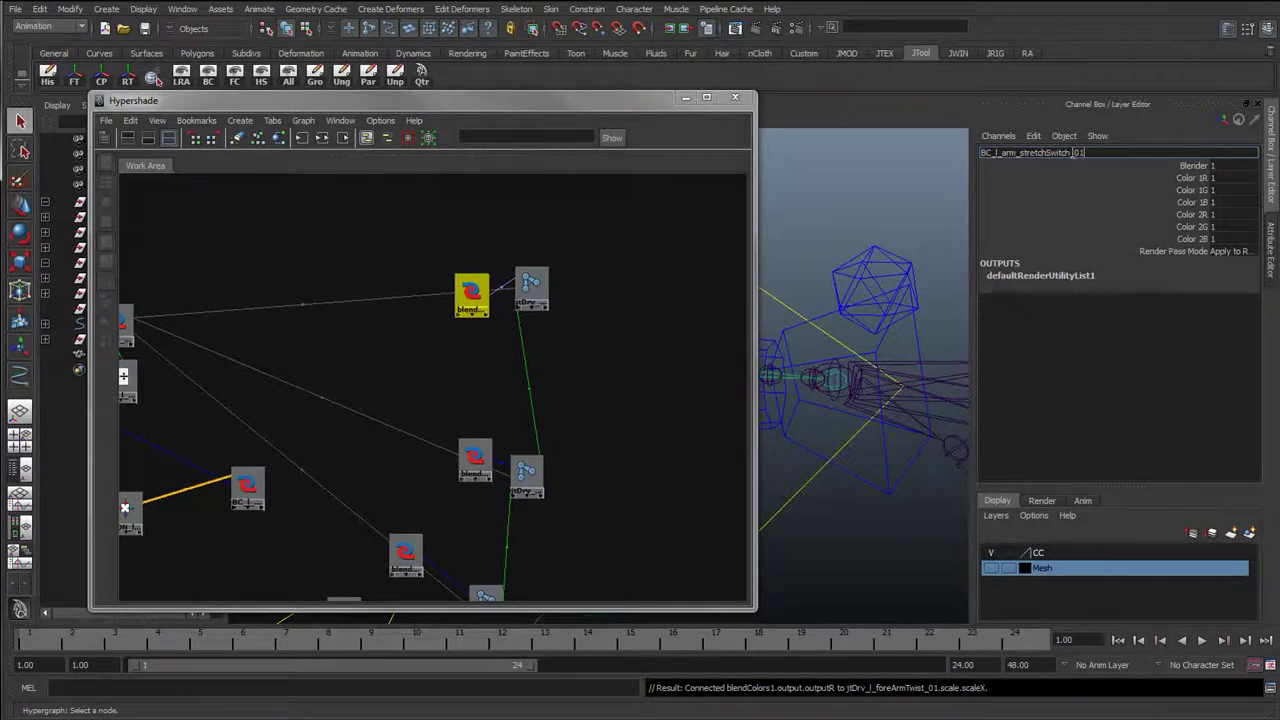
pyautogui.moveTo(1069, 155); pyautogui.dragTo(1036, 155)
pyautogui.click(1026, 165)
pyautogui.click(1030, 154)
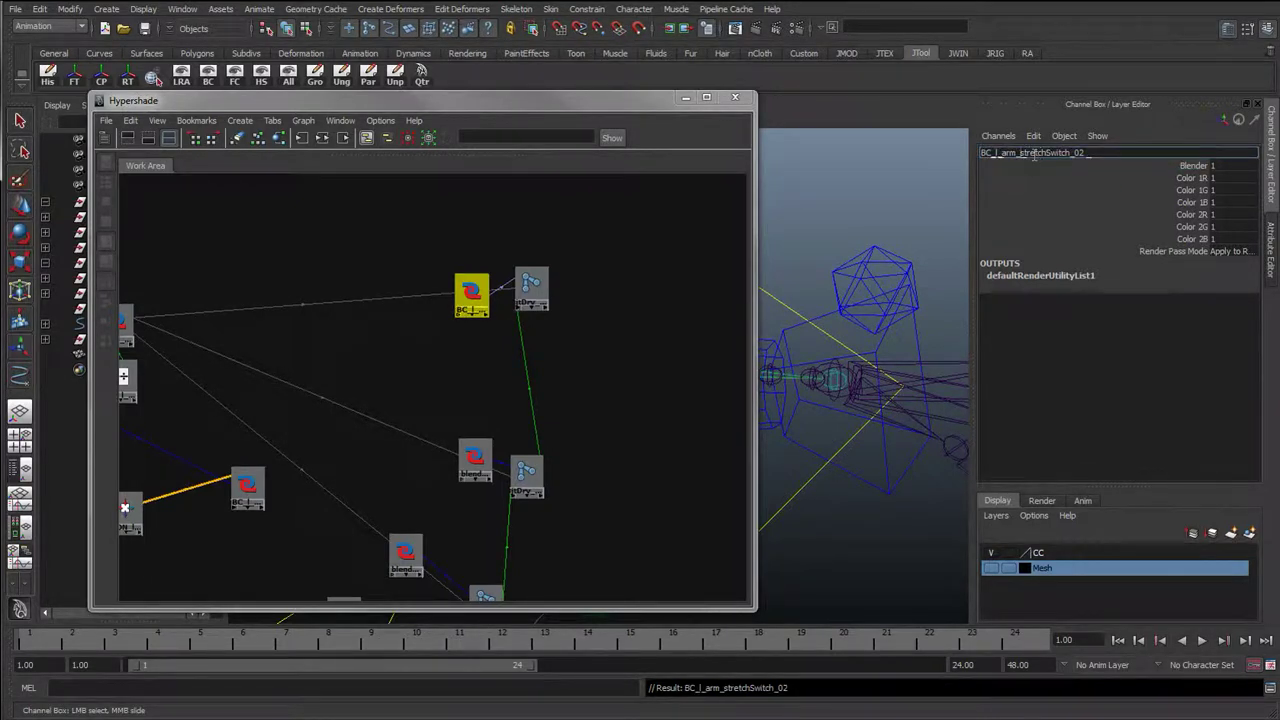
pyautogui.write('FK')
pyautogui.press('Return')
# - Insert the joint name foreArmTwist into the node name, making it BC_l_arm_FKstretchSwitch_foreArmTwist02
pyautogui.click(528, 288)
pyautogui.moveTo(1011, 153); pyautogui.dragTo(1040, 160)
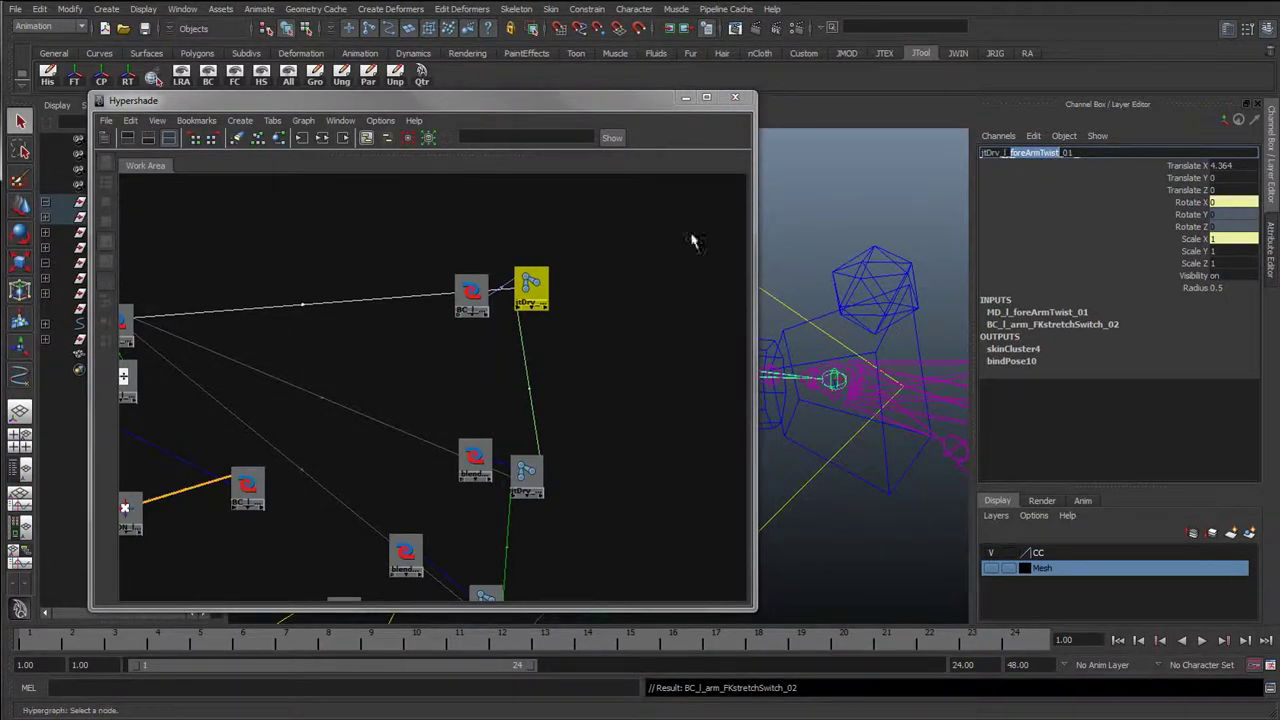
pyautogui.click(471, 292)
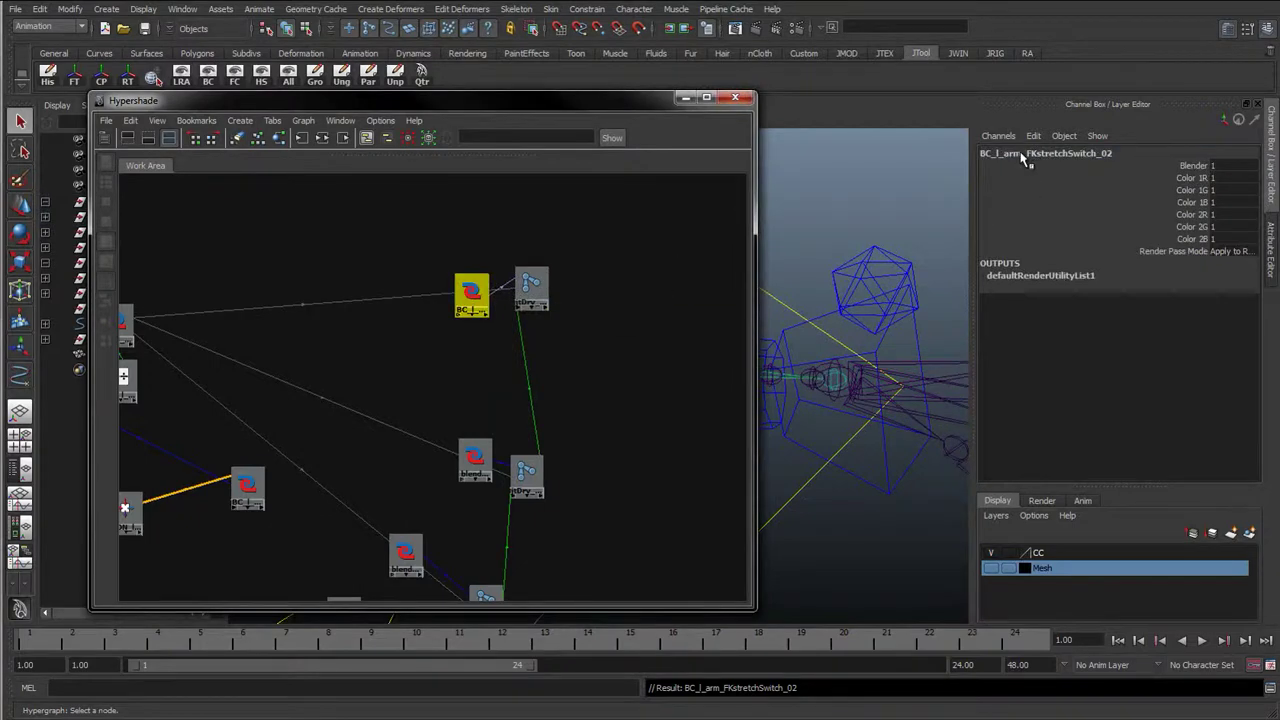
pyautogui.click(1086, 155)
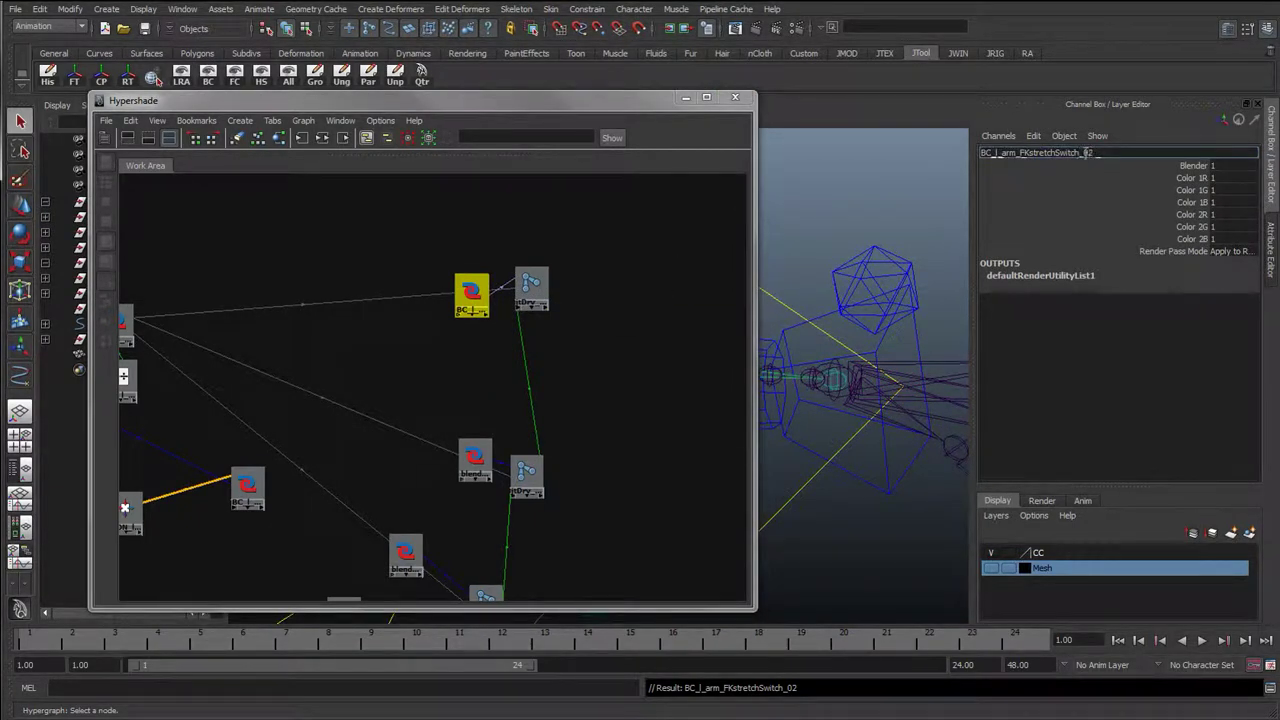
pyautogui.write('foreArmTwist')
pyautogui.press('Return')
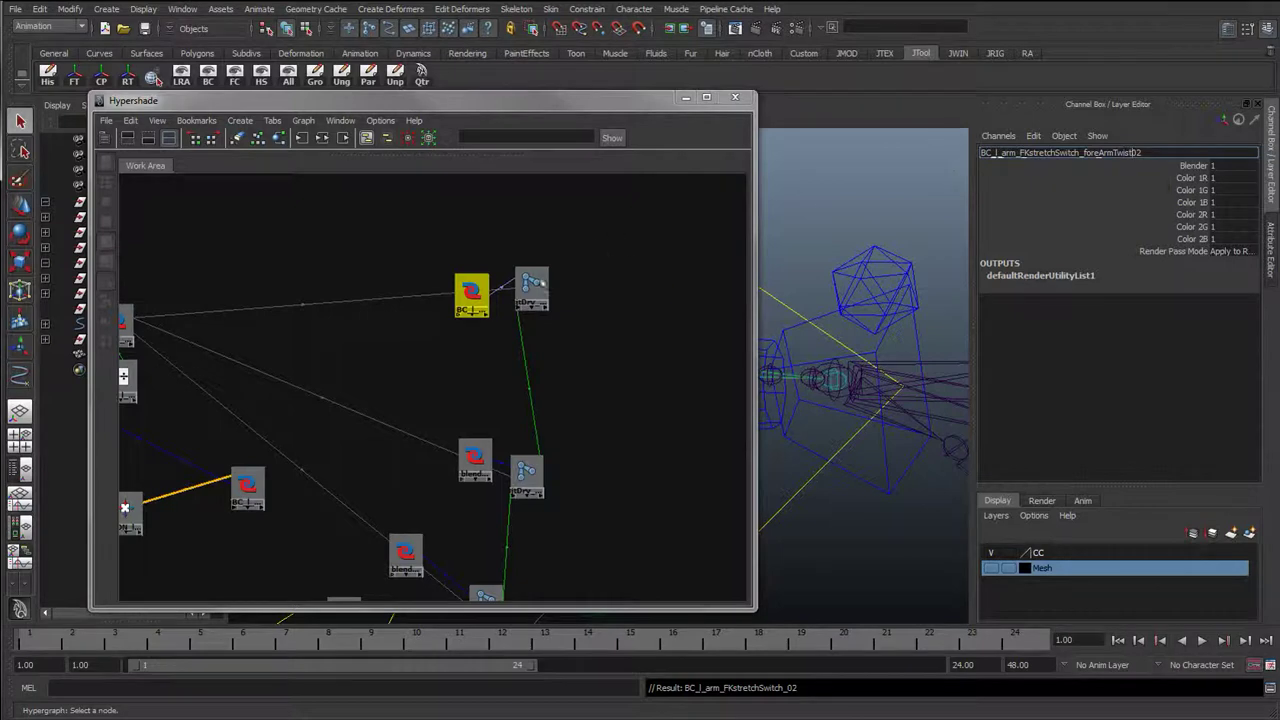
# - Uncover the viewport and examine where the forearm twist drive joint sits in the left arm
pyautogui.click(531, 287)
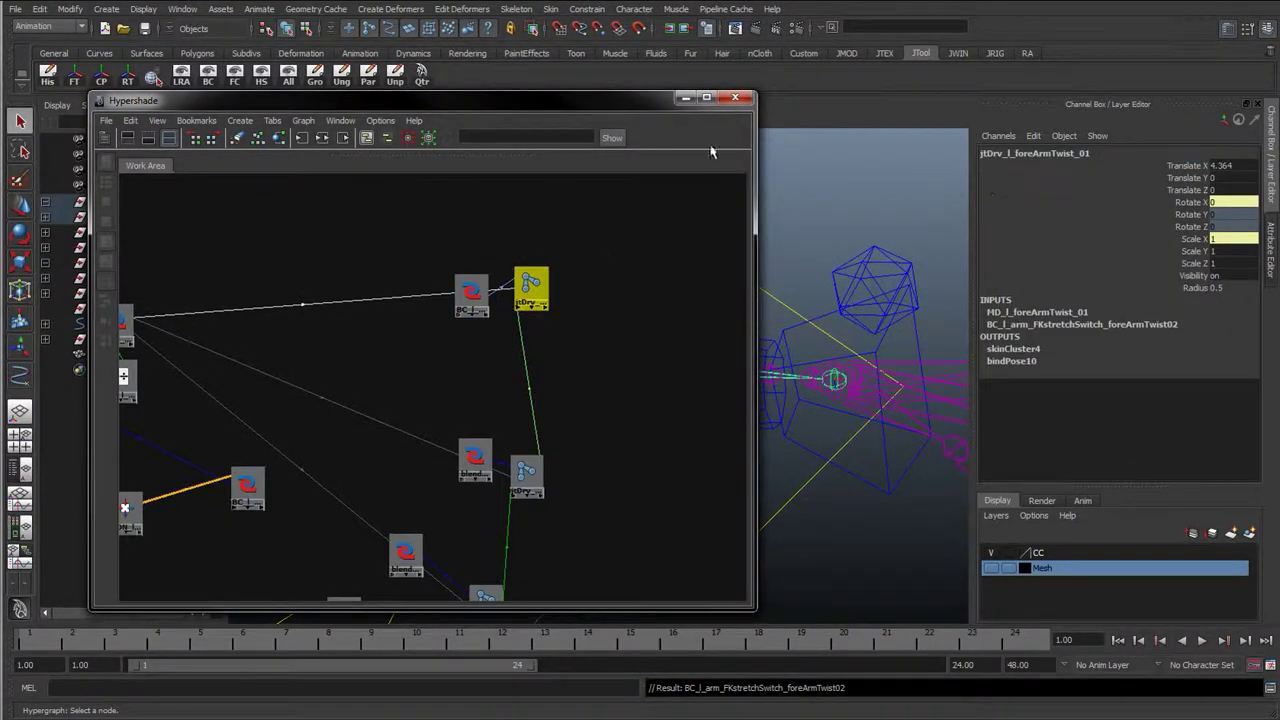
pyautogui.moveTo(650, 107); pyautogui.dragTo(683, 449)
pyautogui.keyDown('alt'); pyautogui.moveTo(660, 400); pyautogui.dragTo(589, 334, button='right'); pyautogui.keyUp('alt')
pyautogui.keyDown('alt'); pyautogui.moveTo(589, 334); pyautogui.dragTo(654, 277, button='middle'); pyautogui.keyUp('alt')
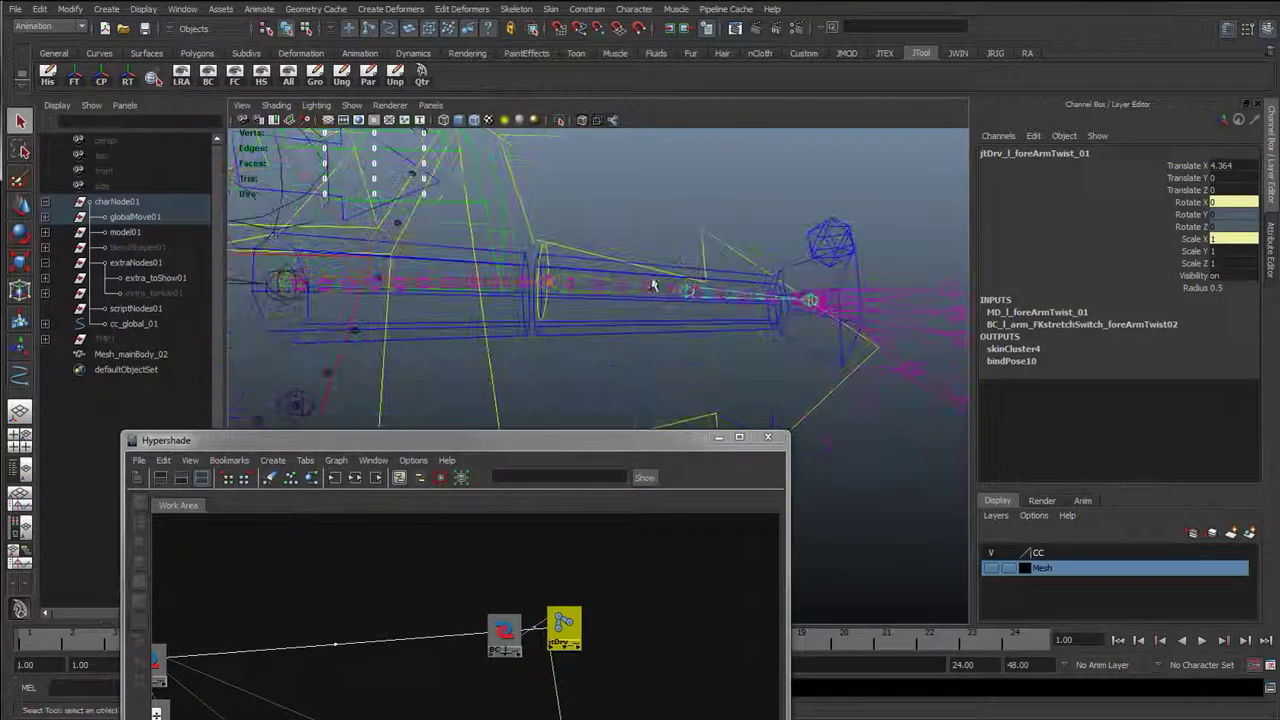
pyautogui.keyDown('alt'); pyautogui.moveTo(691, 323); pyautogui.dragTo(639, 430, button='right'); pyautogui.keyUp('alt')
pyautogui.moveTo(638, 428); pyautogui.dragTo(609, 123)
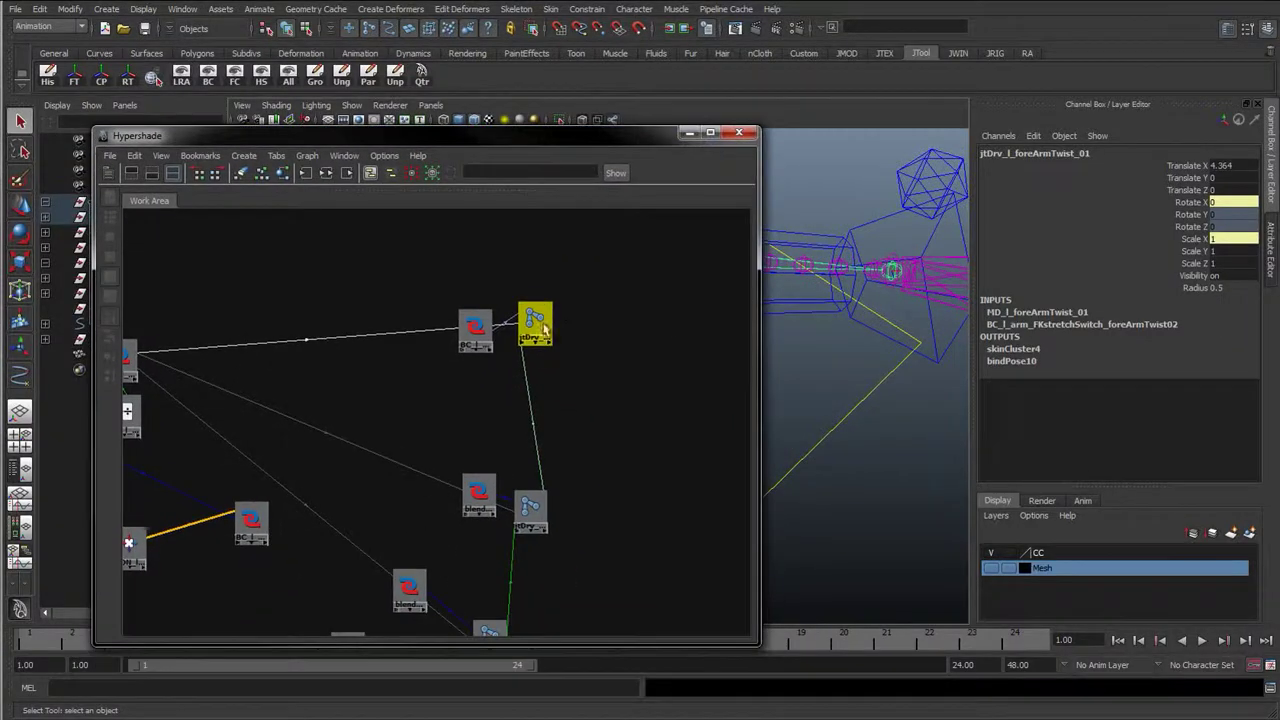
# - Move the forearm twist blend colors node slightly up and rename it BC_l_arm_FKstretchSwitch_foreArmTwist_01
pyautogui.click(478, 326)
pyautogui.moveTo(478, 326); pyautogui.dragTo(480, 308)
pyautogui.click(1180, 153)
pyautogui.press('BackSpace')
pyautogui.press('BackSpace')
pyautogui.write('_01')
pyautogui.press('Return')
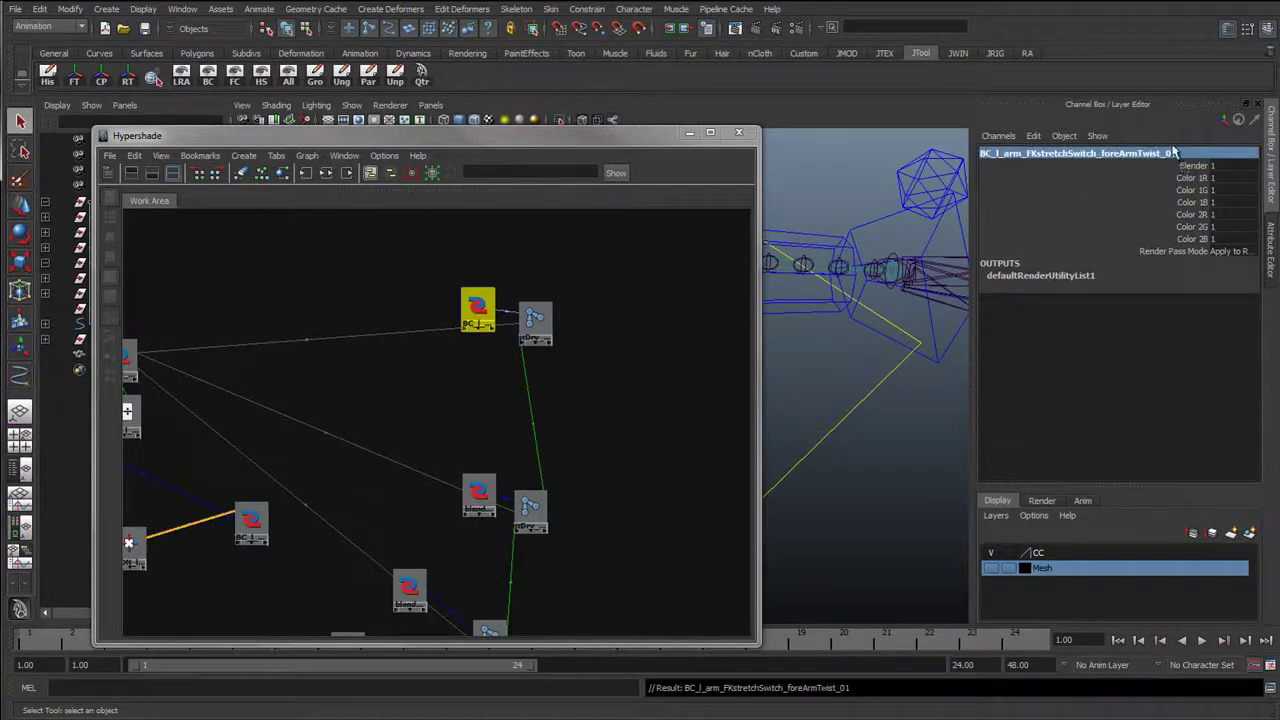
# - Copy the forearm twist switch's name to the blend colors node beside the elbowB joint, ending it in _02
pyautogui.click(1065, 155)
pyautogui.hotkey('ctrl', 'c')
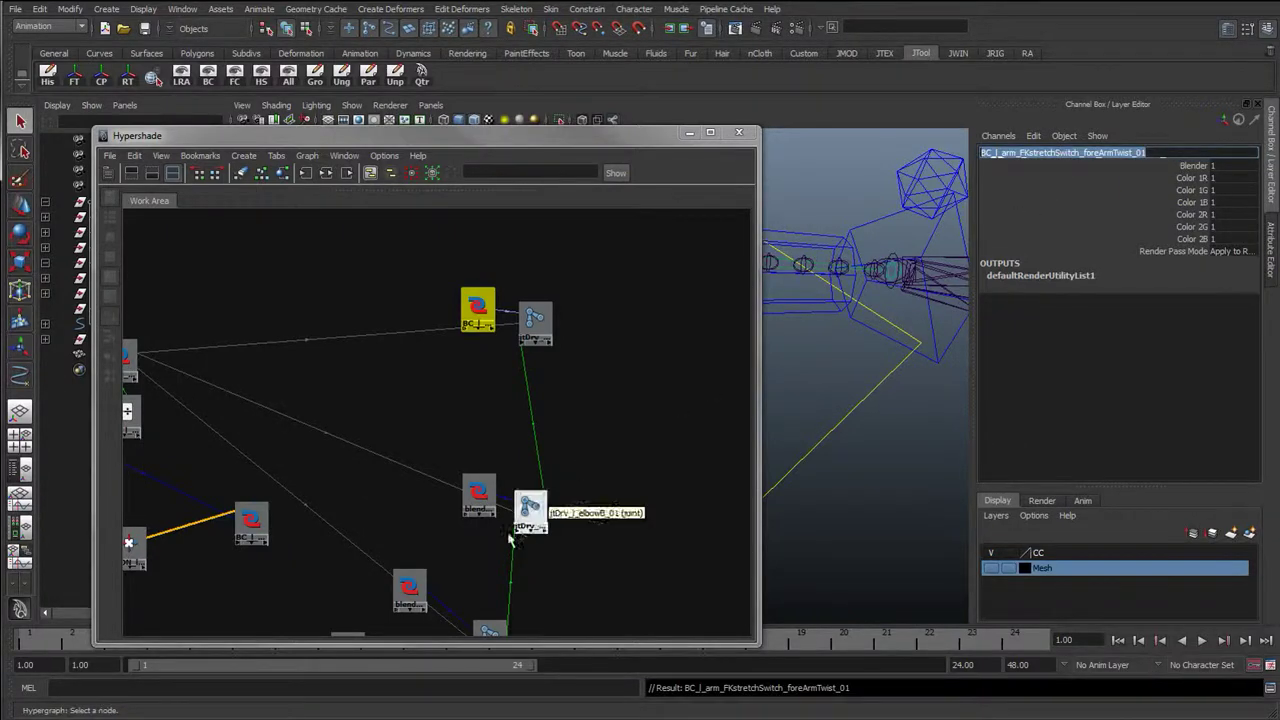
pyautogui.click(478, 492)
pyautogui.hotkey('ctrl', 'v')
pyautogui.press('BackSpace')
pyautogui.write('2')
pyautogui.press('Return')
# - Replace the foreArmTwist_02 suffix with the joint's elbowB_01, naming the node BC_l_arm_FKstretchSwitch_elbowB_01
pyautogui.click(538, 507)
pyautogui.click(1029, 152)
pyautogui.moveTo(1011, 153); pyautogui.dragTo(1107, 165)
pyautogui.hotkey('ctrl', 'c')
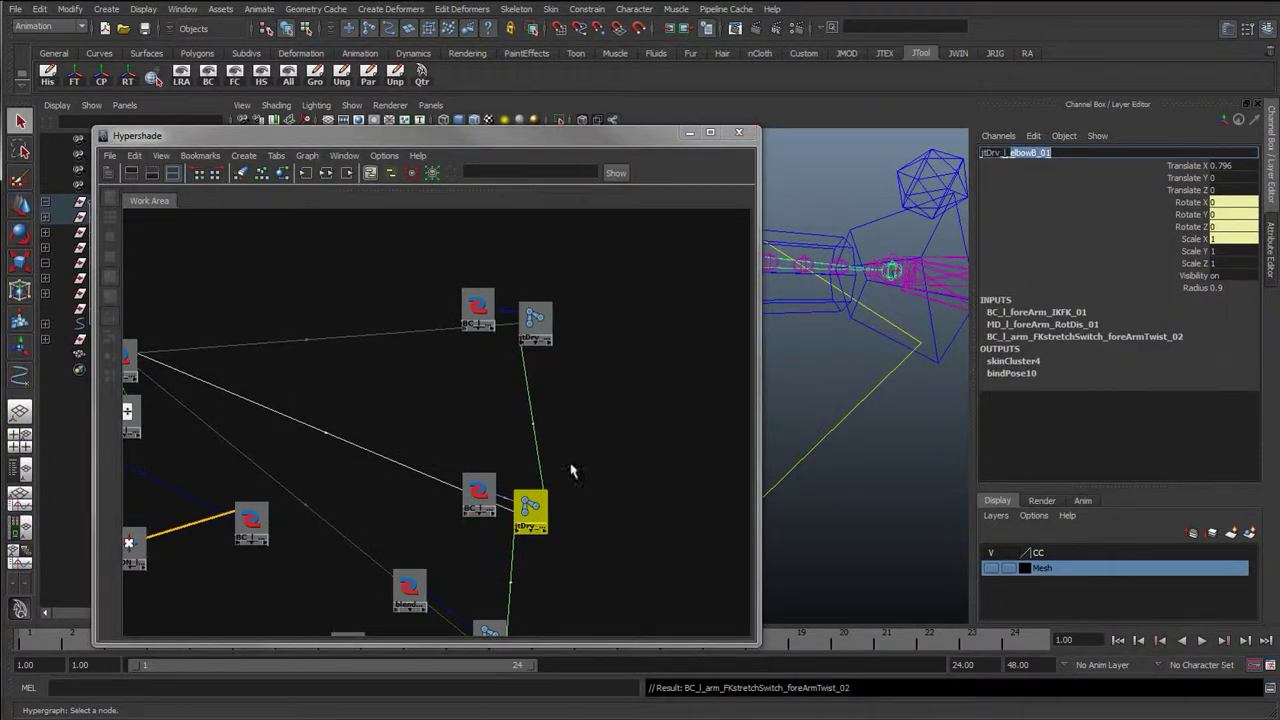
pyautogui.click(479, 492)
pyautogui.click(1088, 154)
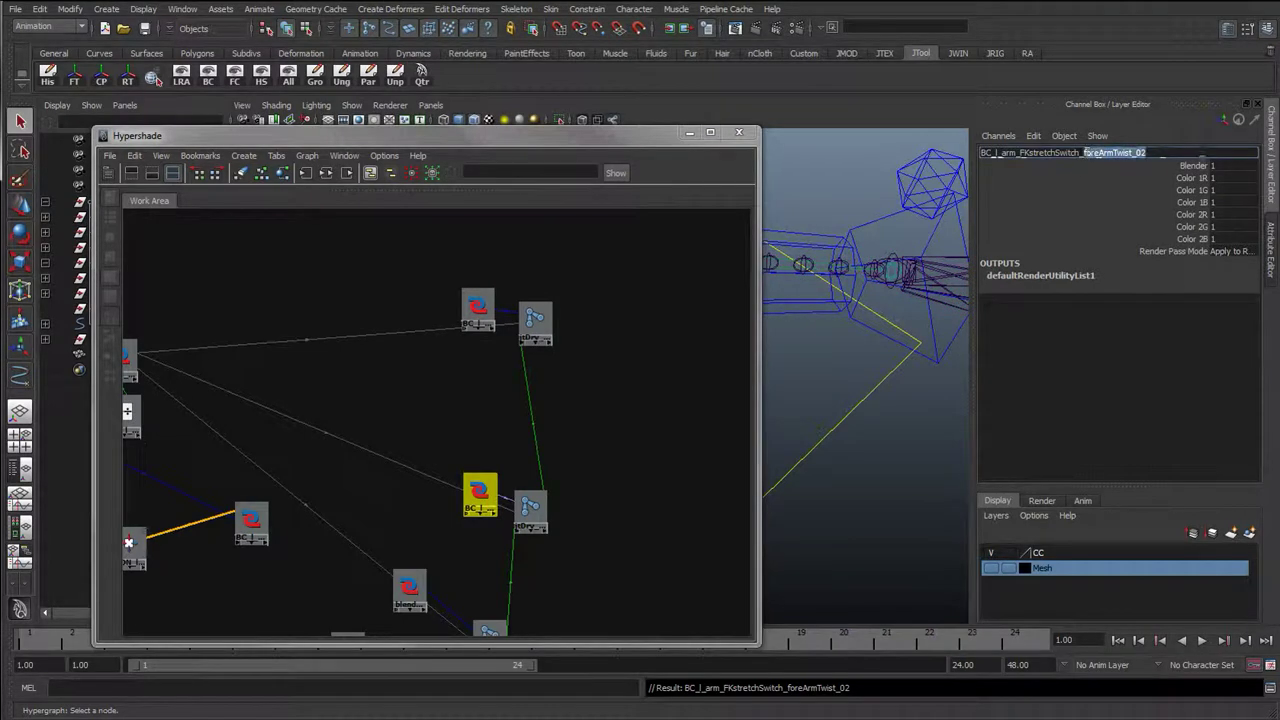
pyautogui.hotkey('ctrl', 'v')
pyautogui.press('Return')
# - Rename blendColors3 to BC_l_arm_FKstretchSwitch_elbowA_01, based on the elbowB switch node's name
pyautogui.click(1085, 156)
pyautogui.hotkey('ctrl', 'c')
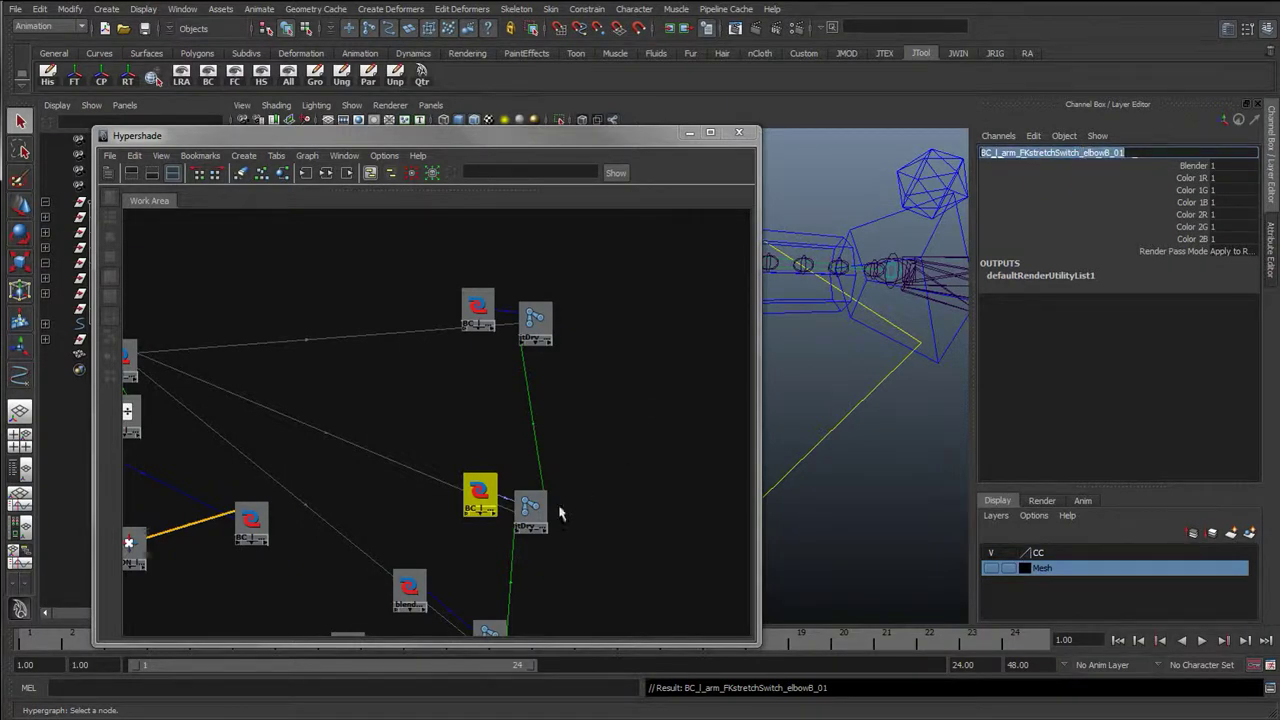
pyautogui.keyDown('alt'); pyautogui.moveTo(530, 514); pyautogui.dragTo(652, 348, button='middle'); pyautogui.keyUp('alt')
pyautogui.click(536, 424)
pyautogui.click(1021, 155)
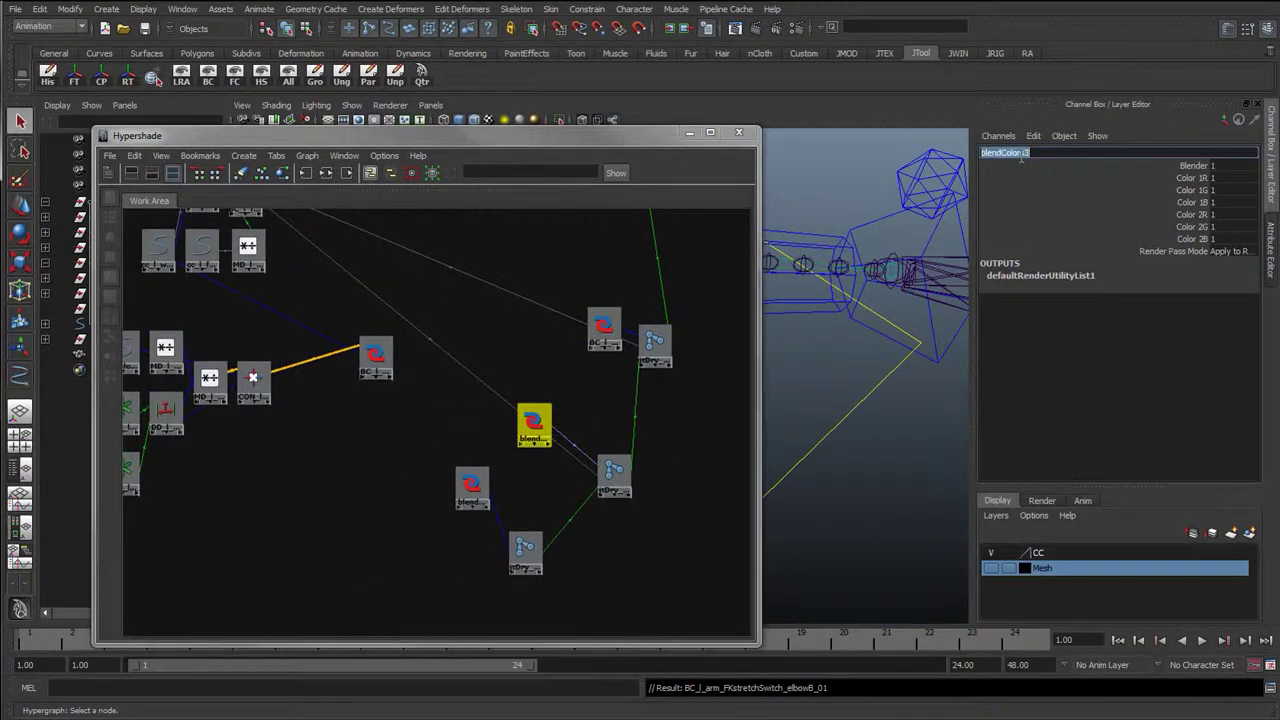
pyautogui.hotkey('ctrl', 'v')
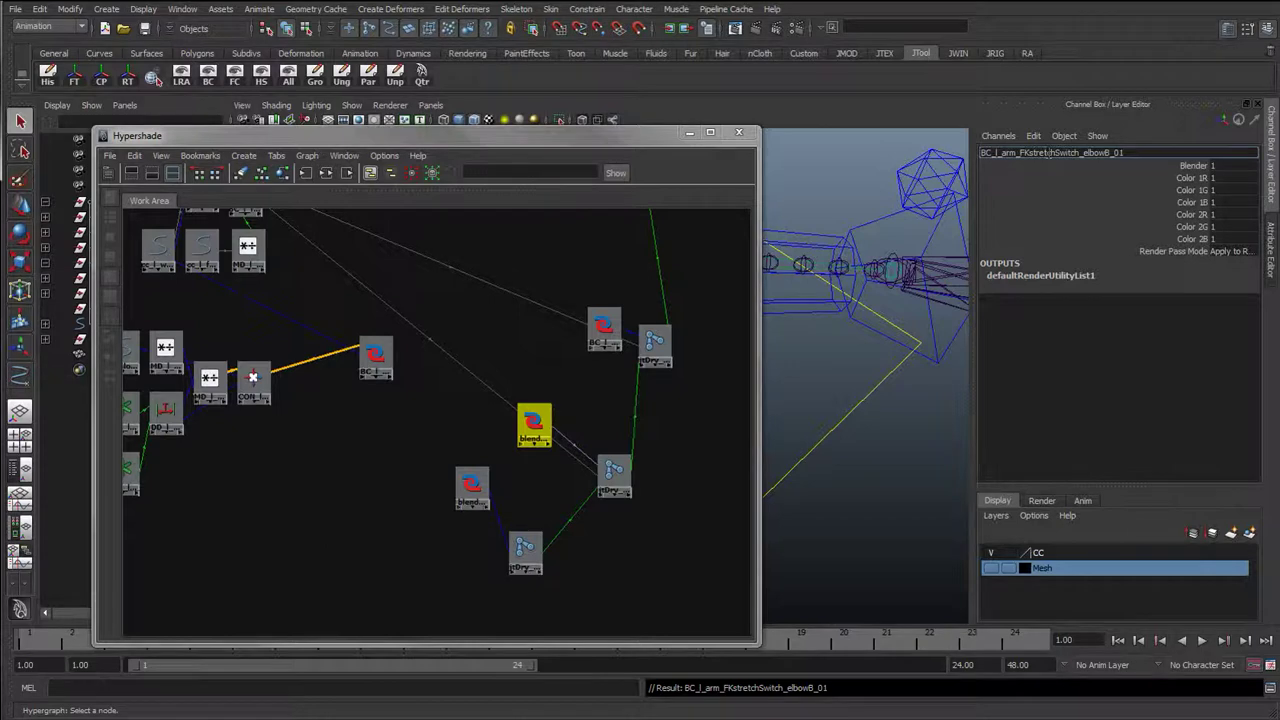
pyautogui.press('Return')
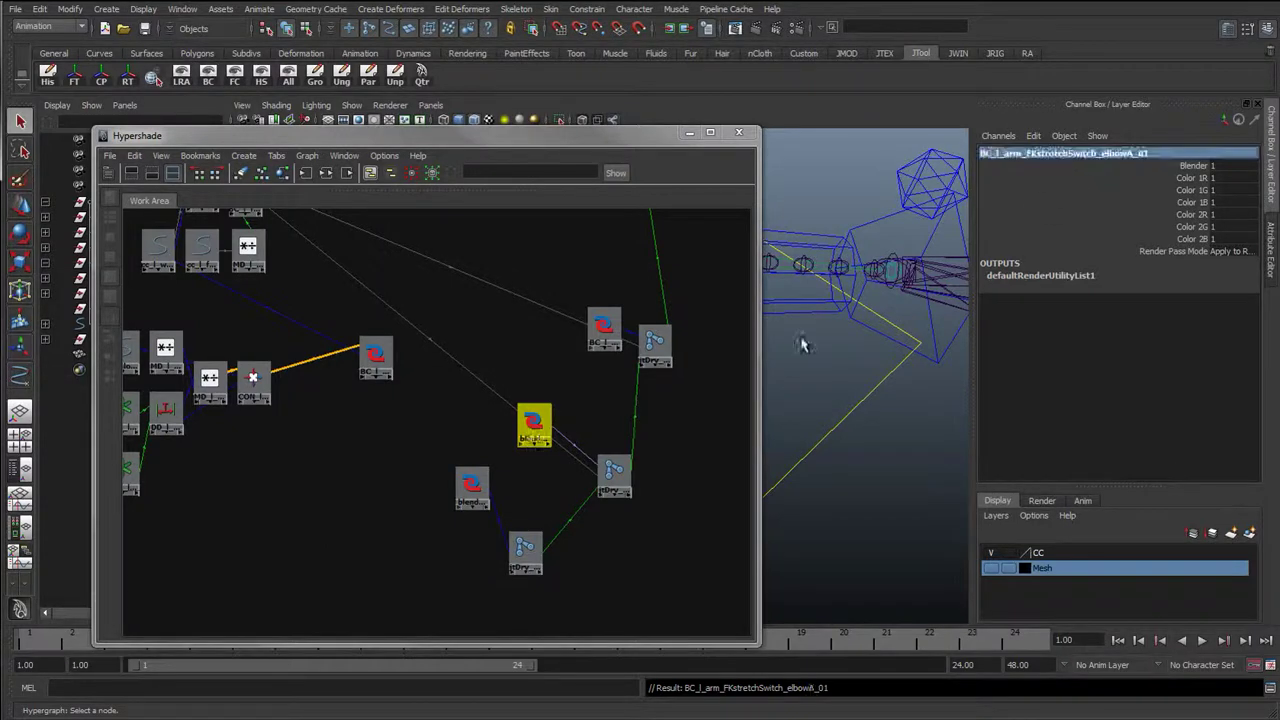
# - Rename blendColors4, beside the shoulder joint, to BC_l_arm_FKstretchSwitch_elbowB_02
pyautogui.click(472, 487)
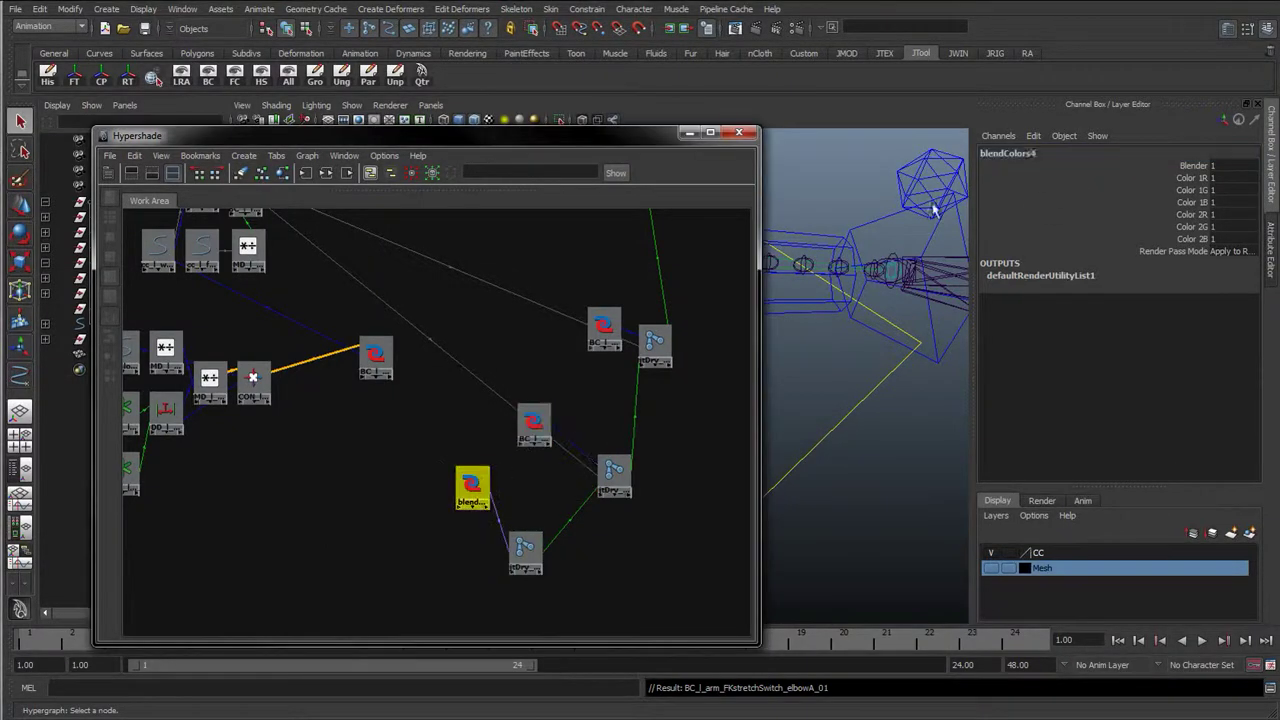
pyautogui.click(1030, 154)
pyautogui.write('BC_l_arm_FKstretchSwitch_elbowB_02')
pyautogui.press('Return')
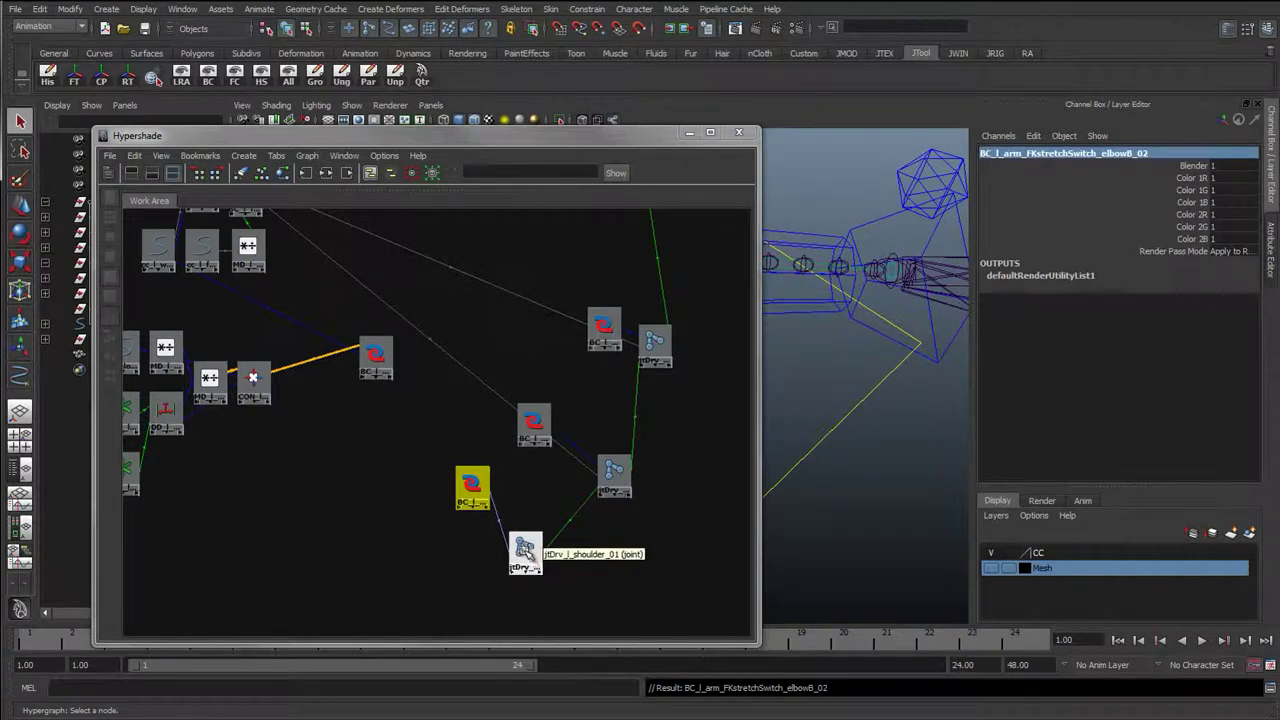
# - Replace that node's elbowB_02 suffix with the joint's shoulder_01, naming it BC_l_arm_FKstretchSwitch_shoulder_01
pyautogui.click(524, 548)
pyautogui.click(1019, 151)
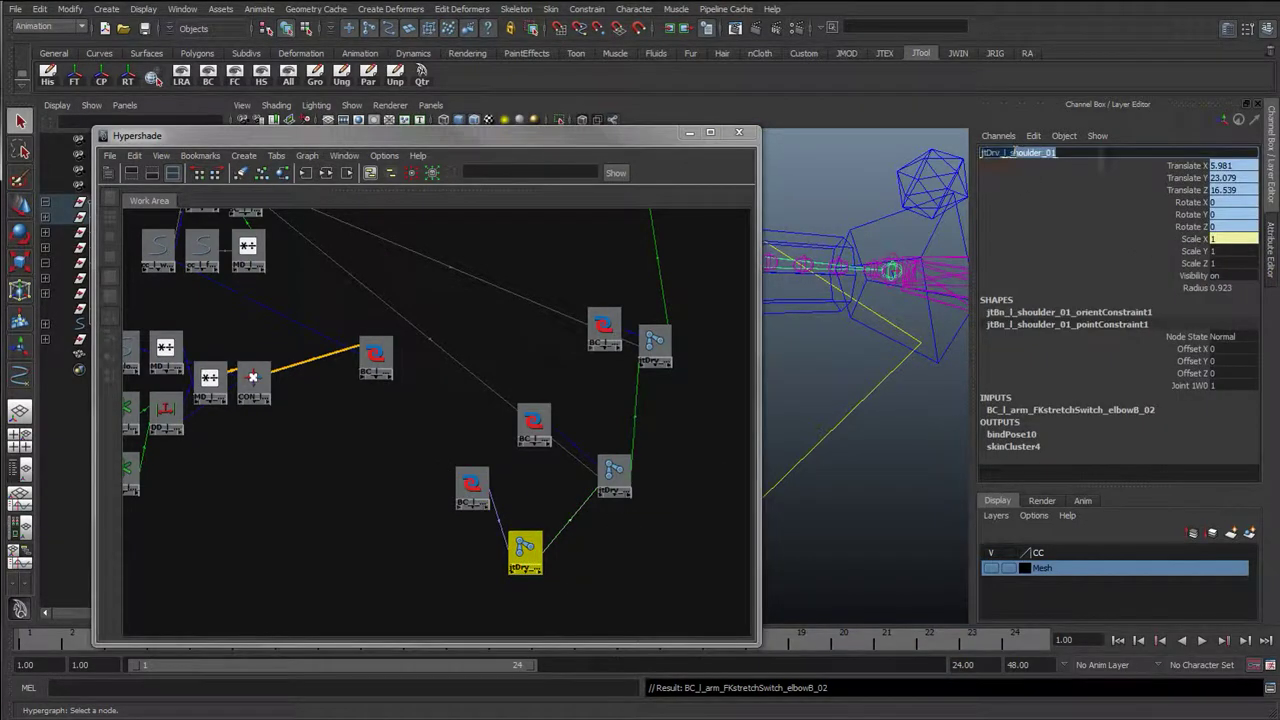
pyautogui.moveTo(1009, 152); pyautogui.dragTo(1118, 166)
pyautogui.hotkey('ctrl', 'c')
pyautogui.click(472, 487)
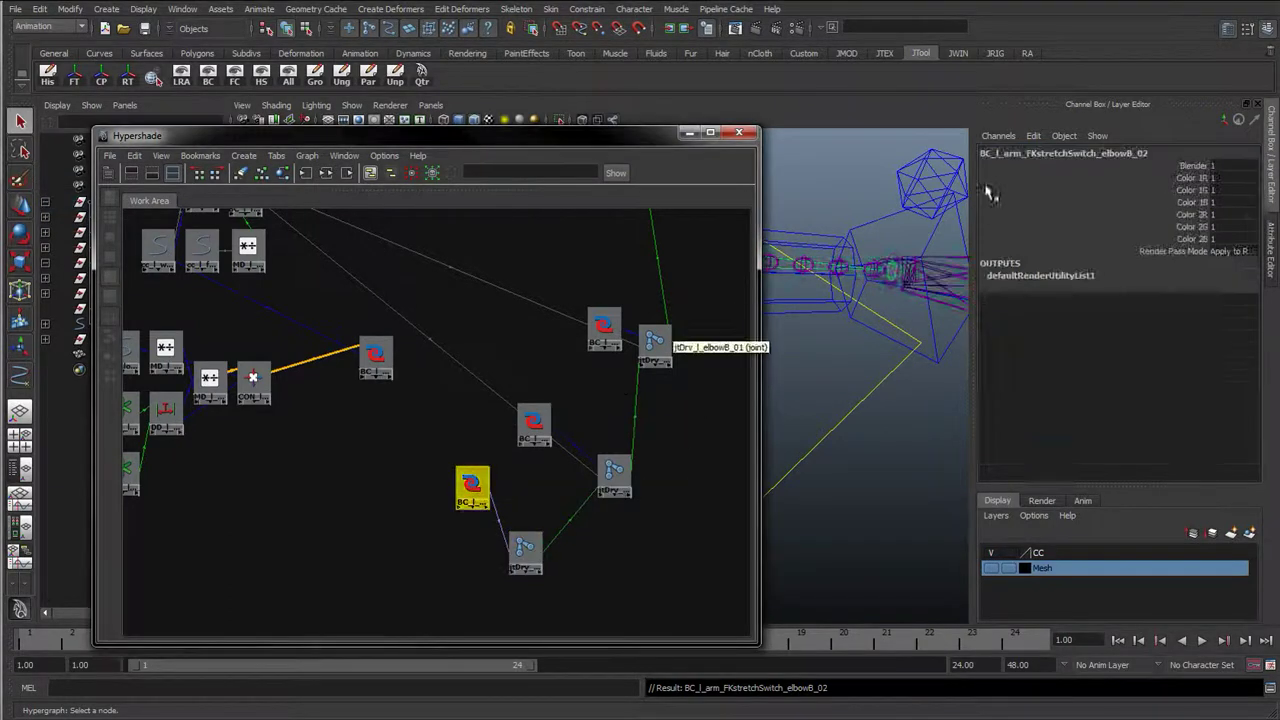
pyautogui.click(1105, 155)
pyautogui.moveTo(1086, 155); pyautogui.dragTo(1113, 158)
pyautogui.hotkey('ctrl', 'v')
pyautogui.press('Return')
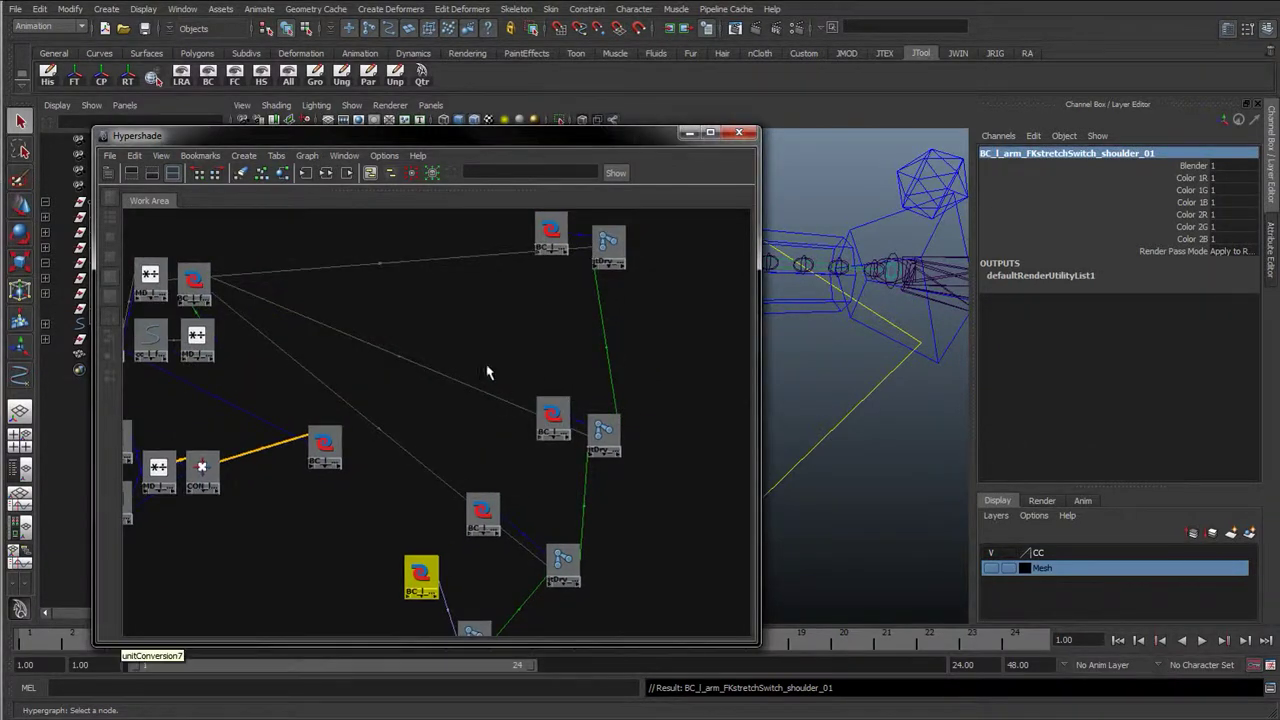
# - Add the IK/FK control curve from the viewport to the Hypershade graph and place its node in empty space
pyautogui.keyDown('alt'); pyautogui.moveTo(474, 402); pyautogui.dragTo(460, 414, button='right'); pyautogui.keyUp('alt')
pyautogui.keyDown('alt'); pyautogui.moveTo(545, 445); pyautogui.dragTo(611, 380, button='middle'); pyautogui.keyUp('alt')
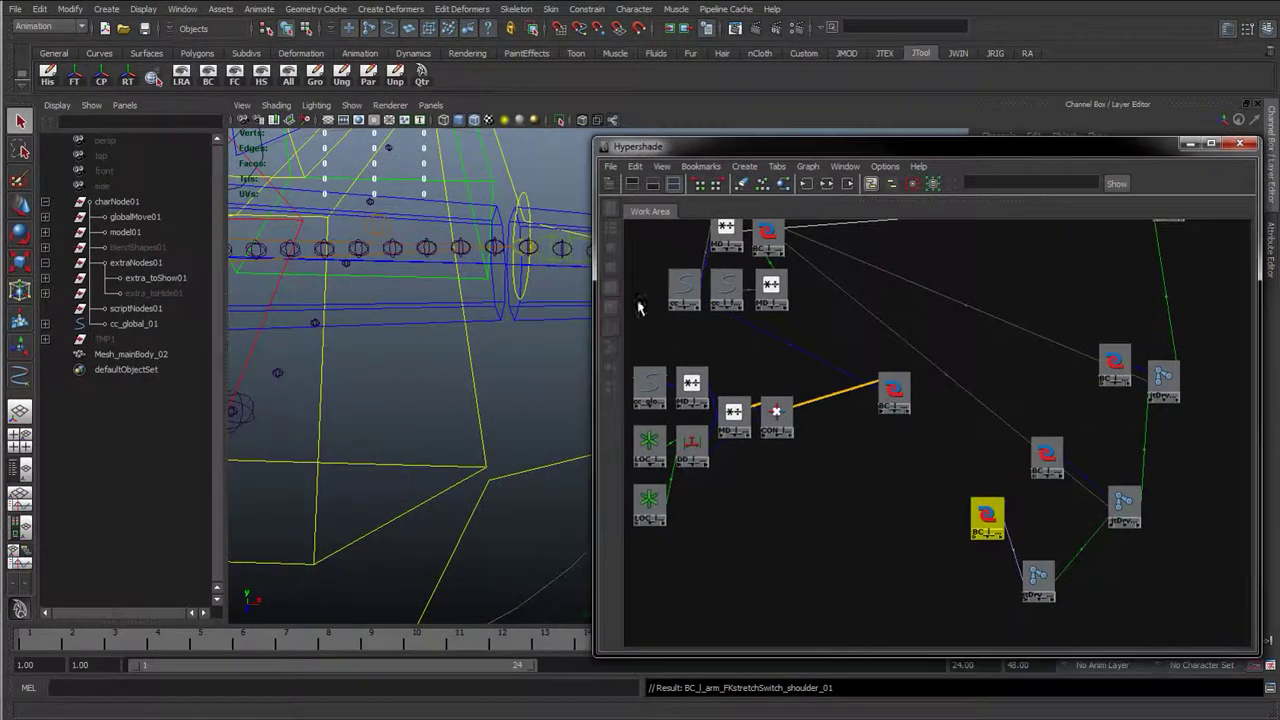
pyautogui.keyDown('alt'); pyautogui.moveTo(480, 420); pyautogui.dragTo(322, 444, button='right'); pyautogui.keyUp('alt')
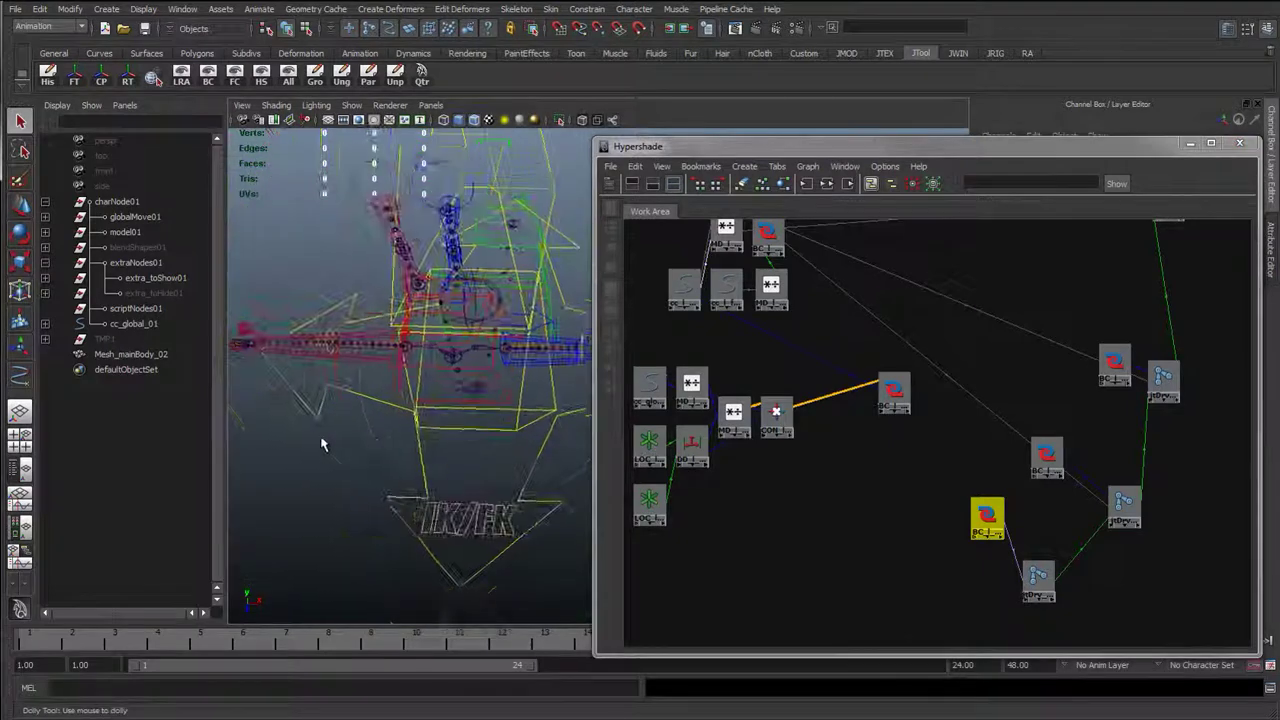
pyautogui.click(468, 516)
pyautogui.moveTo(850, 150); pyautogui.dragTo(754, 142)
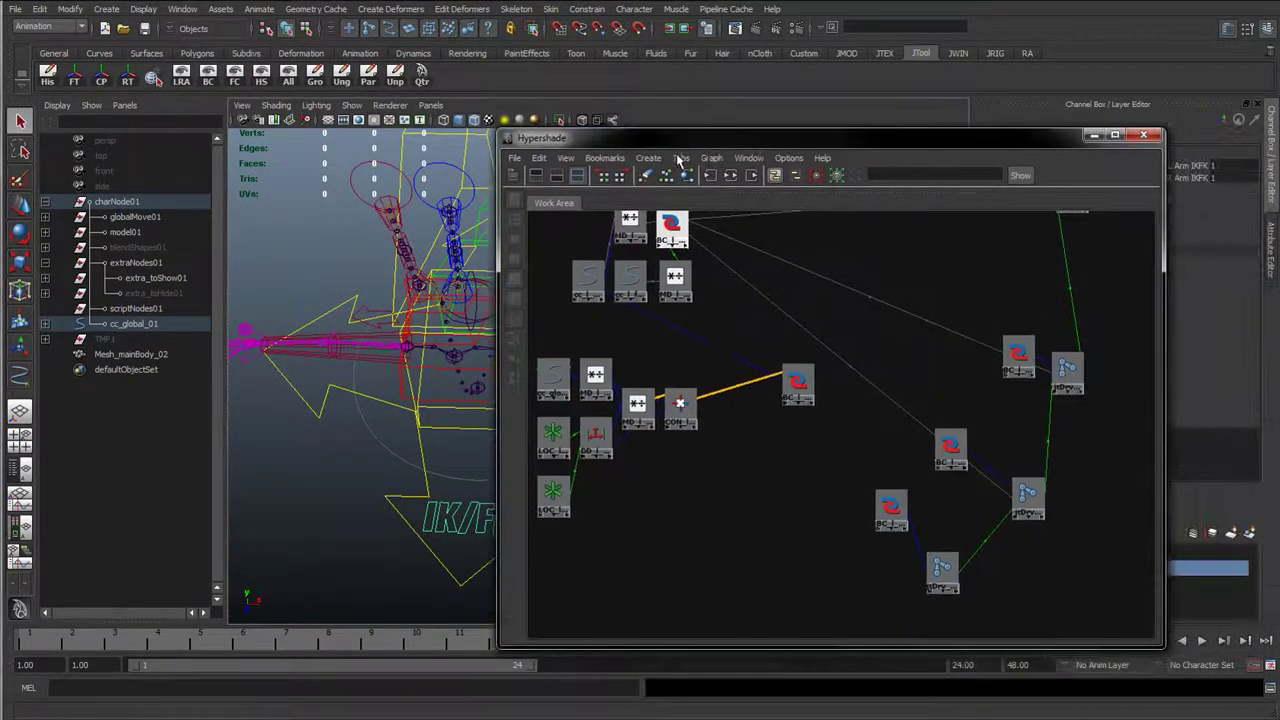
pyautogui.click(711, 158)
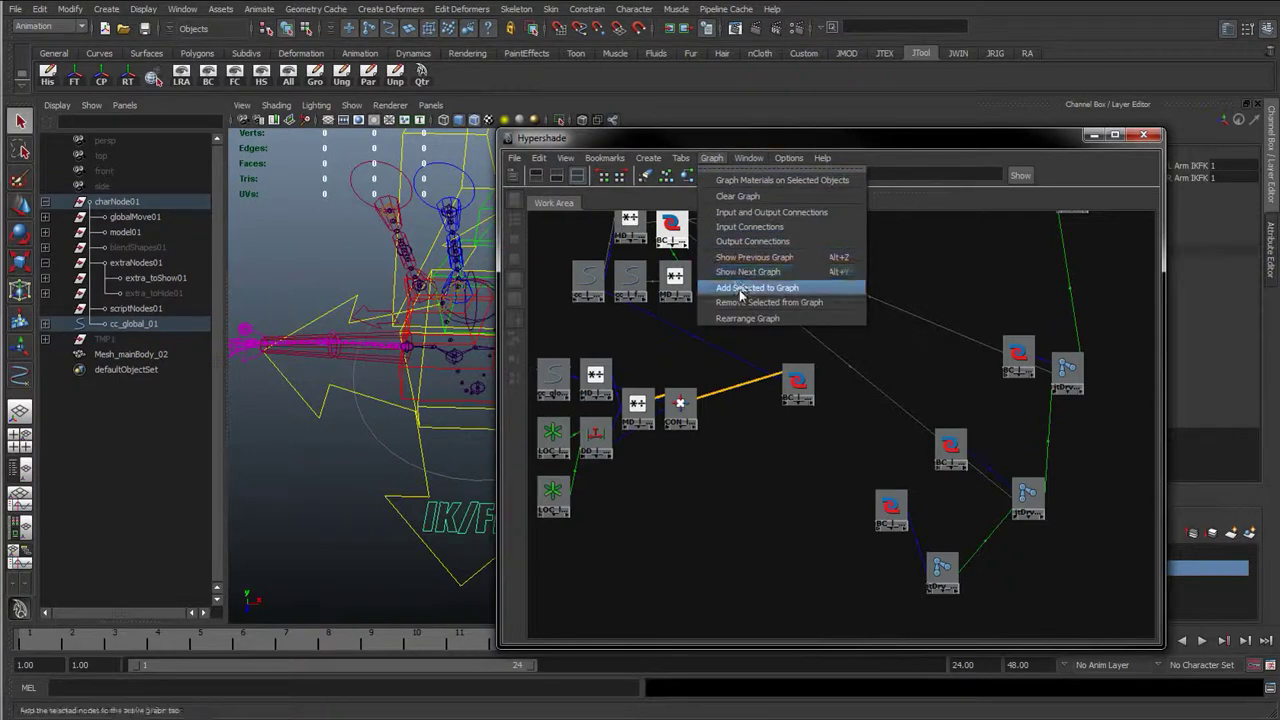
pyautogui.click(757, 288)
pyautogui.moveTo(580, 380); pyautogui.dragTo(807, 565)
pyautogui.keyDown('alt'); pyautogui.moveTo(420, 512); pyautogui.dragTo(371, 514); pyautogui.keyUp('alt')
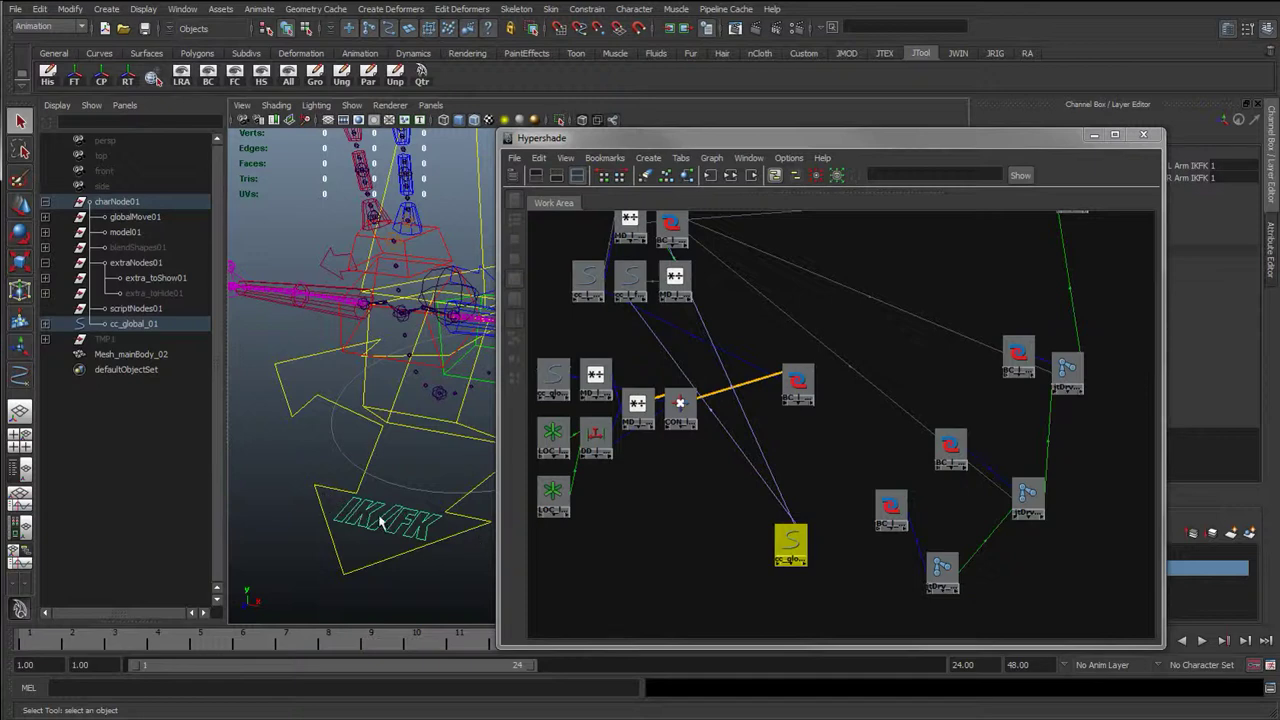
# - Reposition the cc_global_IKFK_01 node in the open area between the stretch network and the FK stretch switches
pyautogui.moveTo(1030, 140); pyautogui.dragTo(1018, 188)
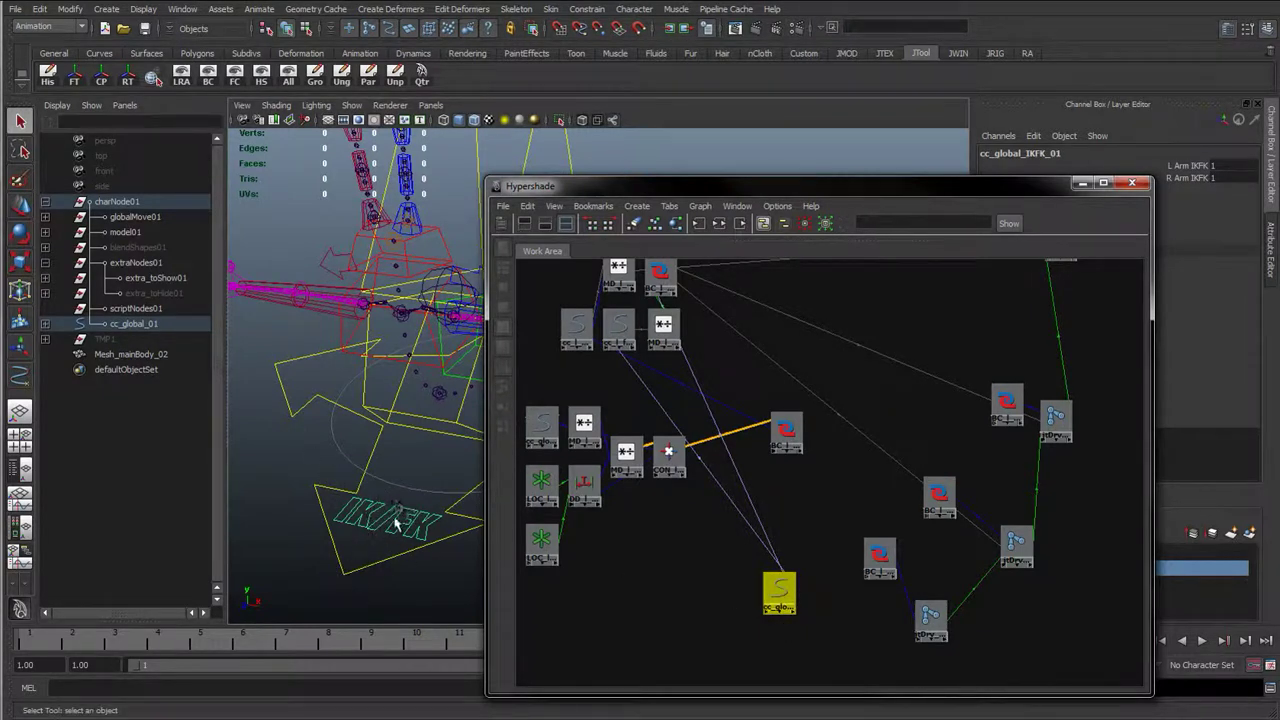
pyautogui.moveTo(780, 592); pyautogui.dragTo(798, 510)
pyautogui.keyDown('alt'); pyautogui.moveTo(781, 452); pyautogui.dragTo(575, 471, button='middle'); pyautogui.keyUp('alt')
pyautogui.keyDown('alt'); pyautogui.moveTo(663, 482); pyautogui.dragTo(724, 481, button='middle'); pyautogui.keyUp('alt')
pyautogui.moveTo(619, 194); pyautogui.dragTo(598, 211)
pyautogui.moveTo(699, 210); pyautogui.dragTo(648, 208)
pyautogui.moveTo(598, 543); pyautogui.dragTo(700, 368)
pyautogui.click(806, 441)
pyautogui.keyDown('alt'); pyautogui.moveTo(799, 294); pyautogui.dragTo(777, 374, button='middle'); pyautogui.keyUp('alt')
# - Move the cc_global_IKFK_01 node near the foreArmTwist FK stretch switch and connect its l_arm_IKFK attribute to the switch's blender input
pyautogui.click(780, 345)
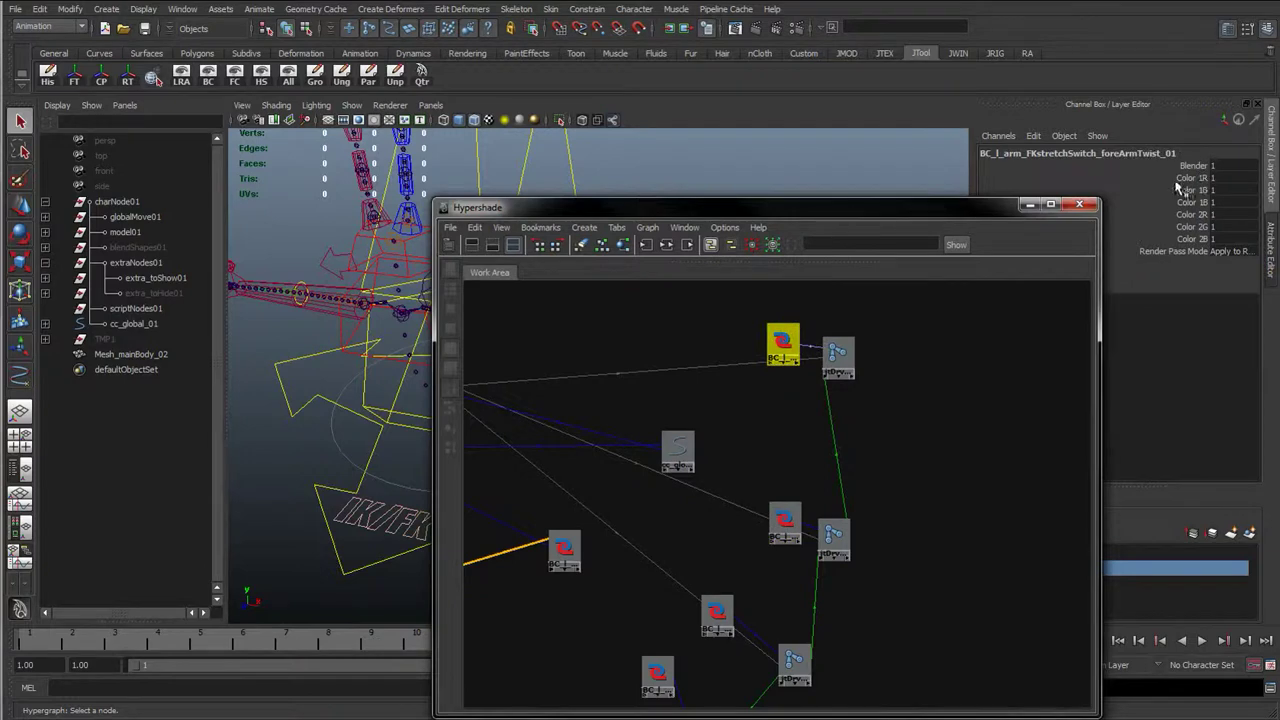
pyautogui.moveTo(1180, 178); pyautogui.dragTo(1182, 214)
pyautogui.moveTo(680, 446); pyautogui.dragTo(593, 314)
pyautogui.moveTo(602, 322); pyautogui.dragTo(769, 354, button='middle')
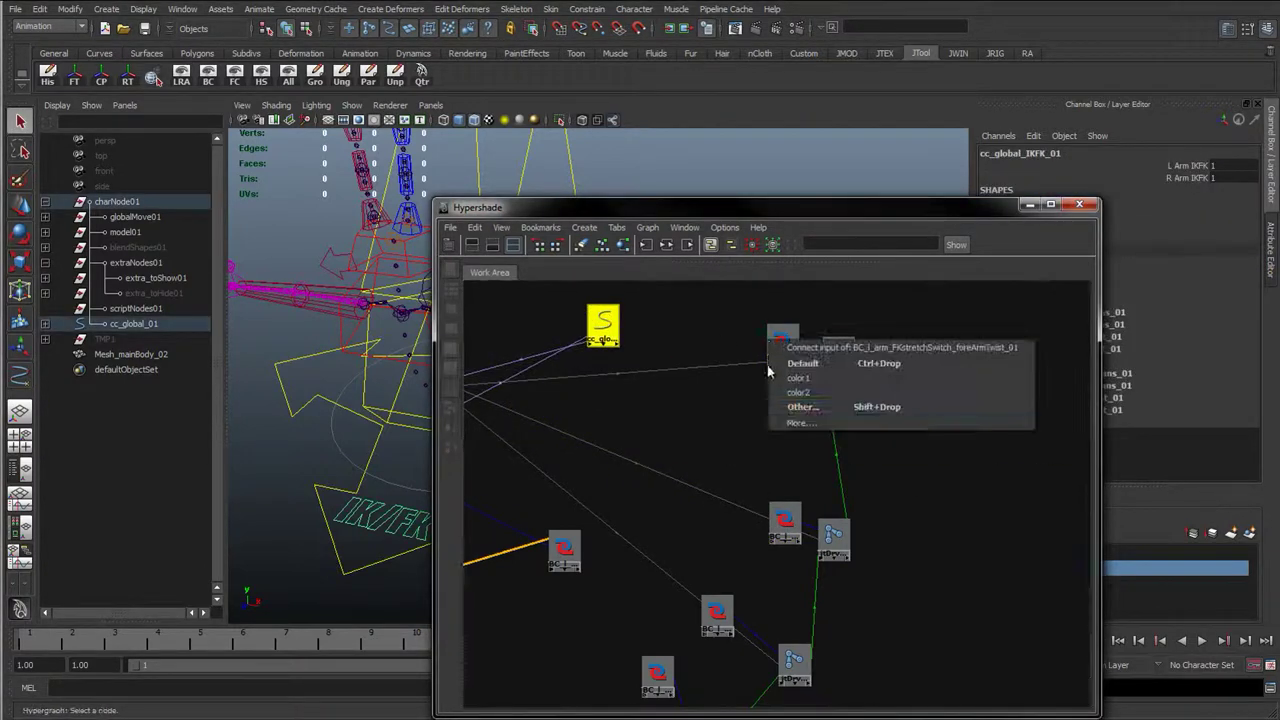
pyautogui.click(798, 407)
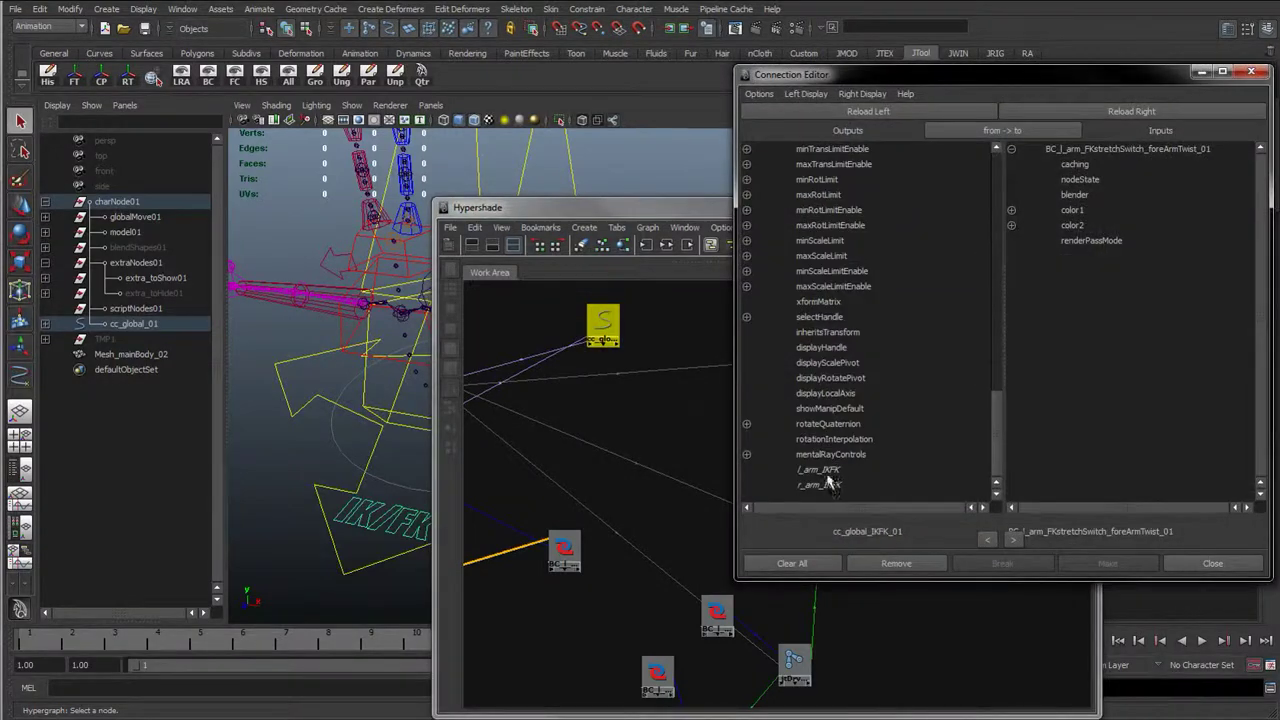
pyautogui.click(818, 469)
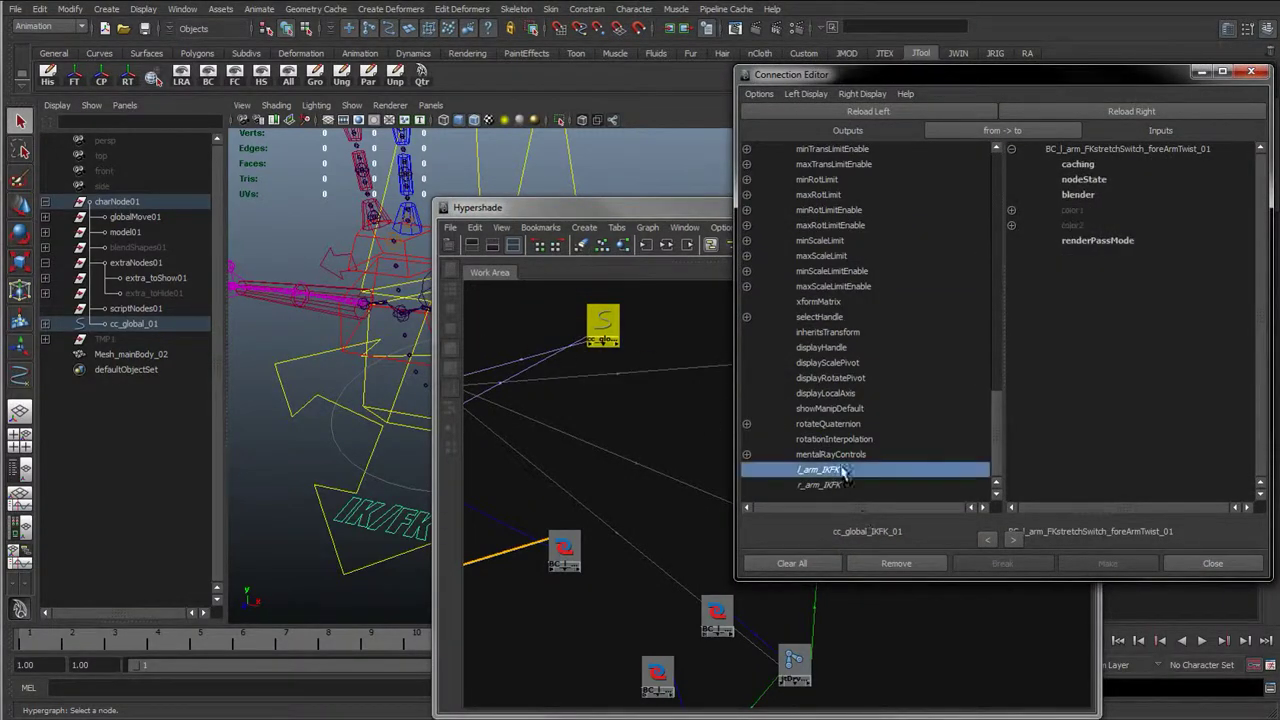
pyautogui.click(1079, 192)
pyautogui.moveTo(880, 77); pyautogui.dragTo(206, 28)
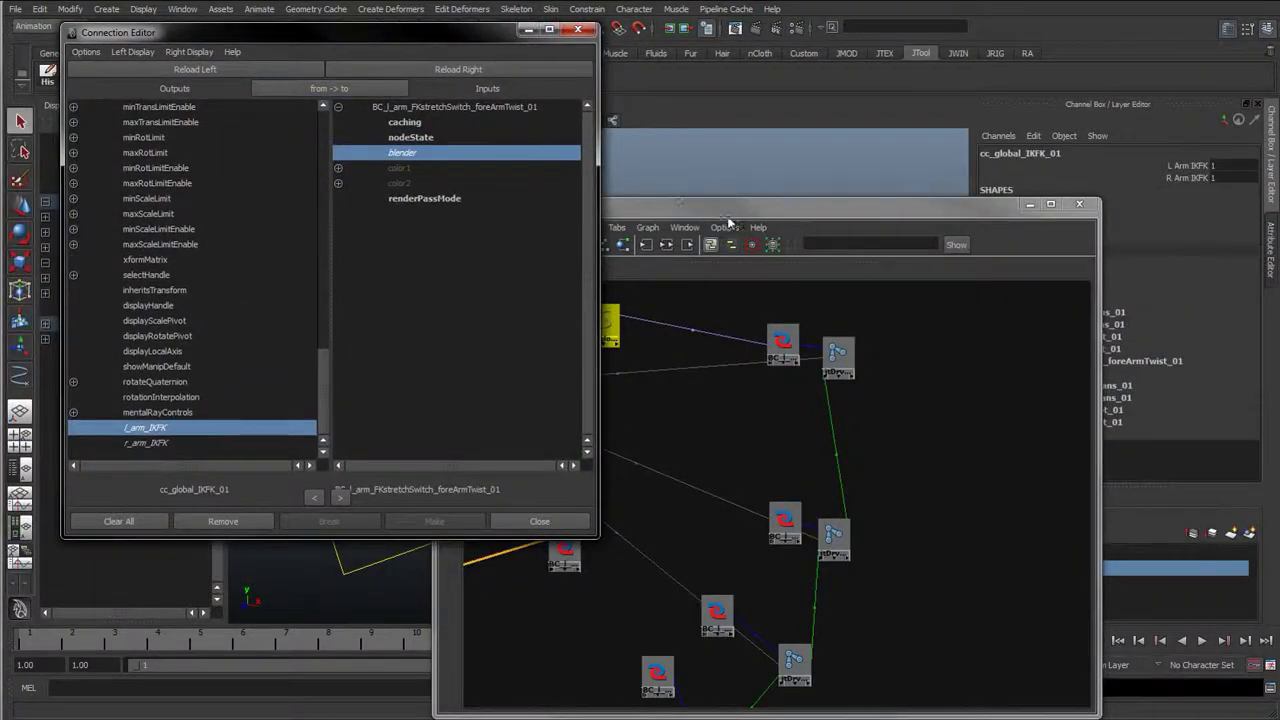
# - Connect l_arm_IKFK to the blender inputs of the elbowB, elbowA and shoulder FK stretch switches
pyautogui.moveTo(720, 205); pyautogui.dragTo(878, 55)
pyautogui.click(935, 362)
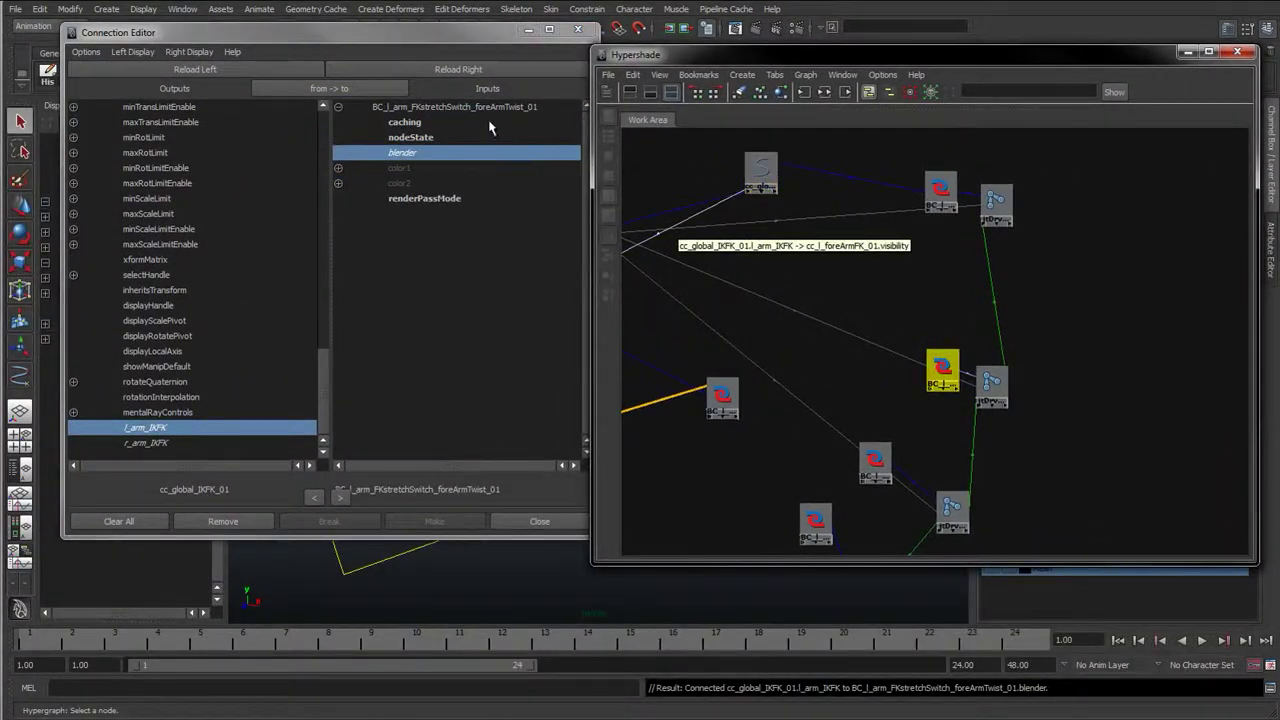
pyautogui.click(458, 69)
pyautogui.click(405, 155)
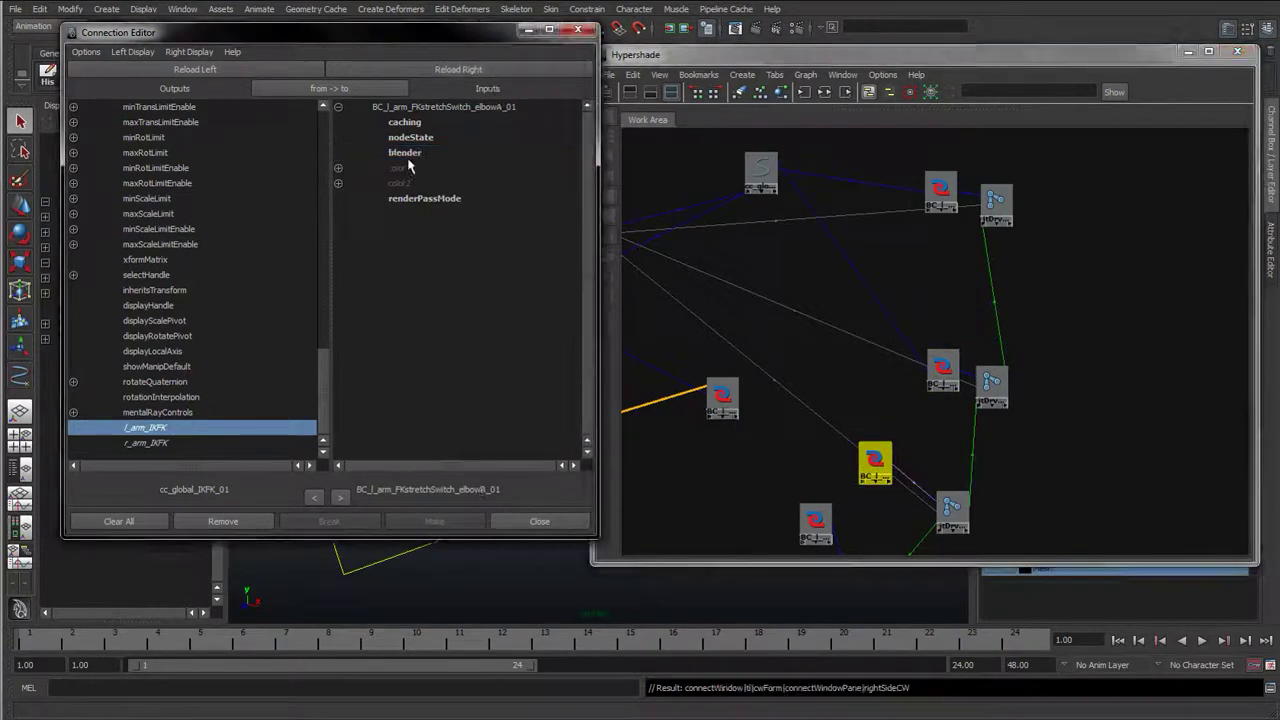
pyautogui.click(406, 155)
pyautogui.click(815, 520)
pyautogui.click(458, 69)
pyautogui.click(410, 154)
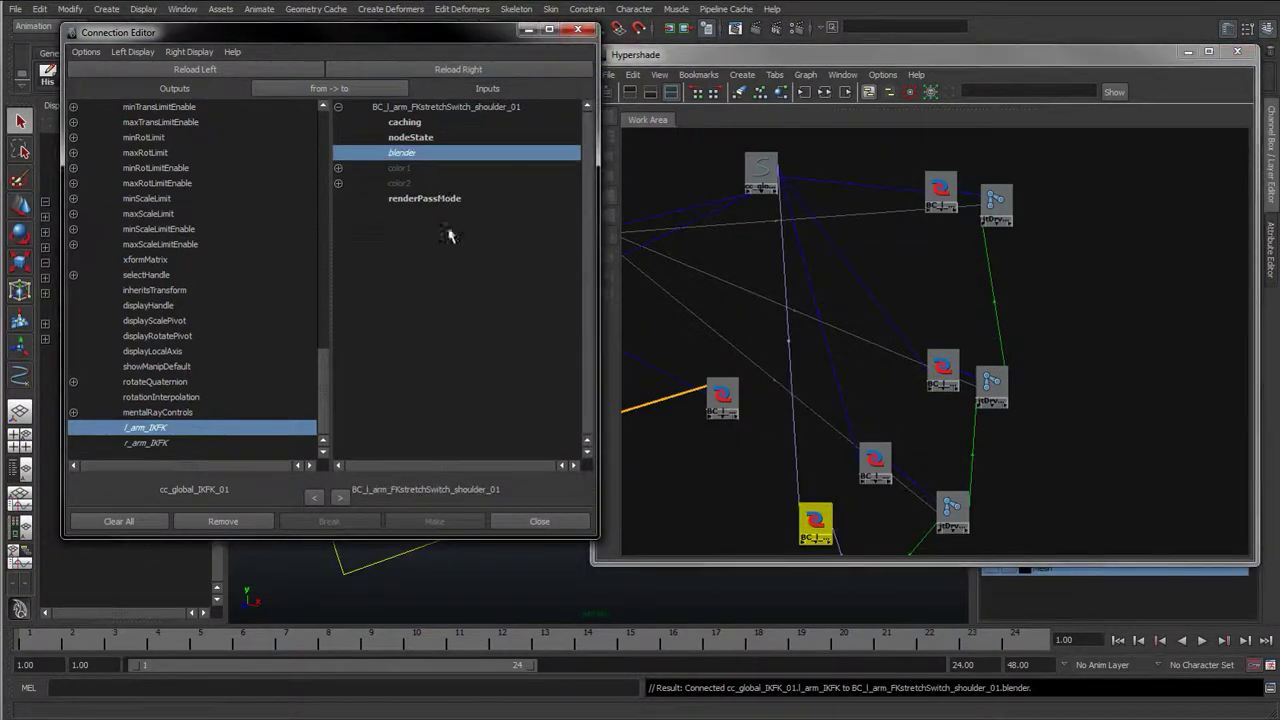
pyautogui.moveTo(446, 38); pyautogui.dragTo(416, 72)
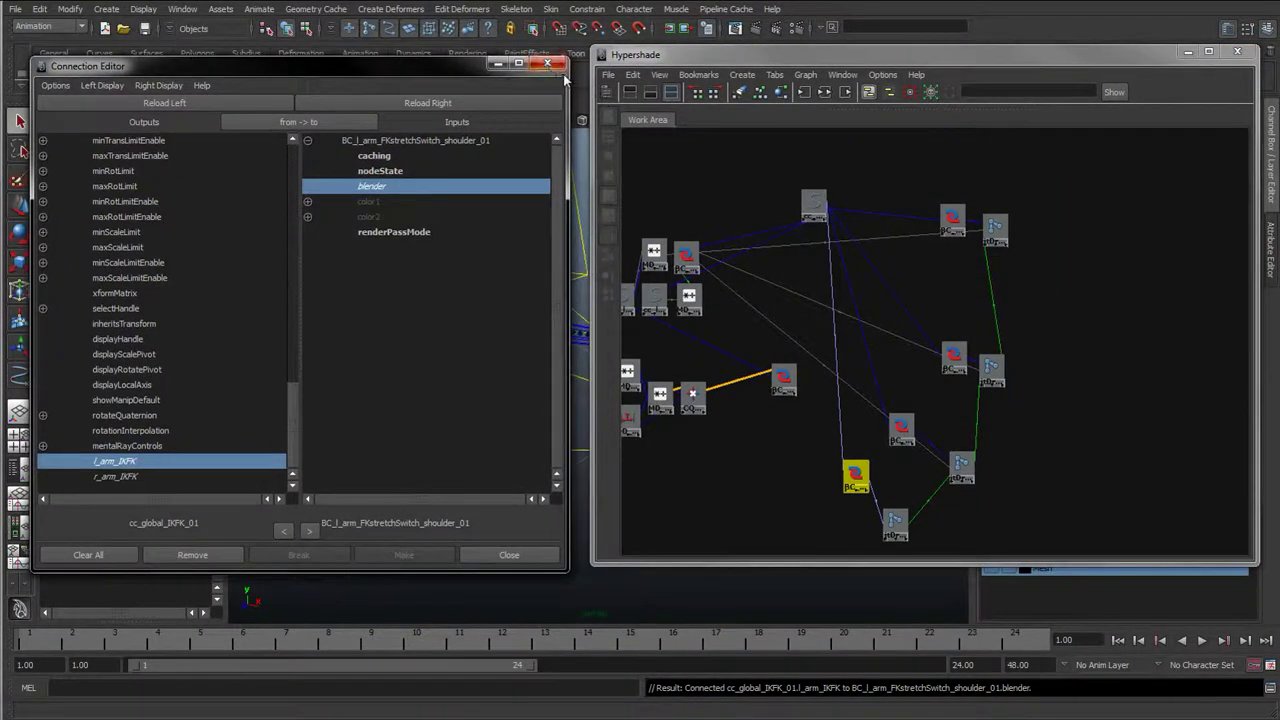
pyautogui.click(547, 64)
# - Examine the Color 1 and Color 2 channels of the foreArmTwist FK stretch switch
pyautogui.moveTo(805, 378); pyautogui.dragTo(787, 335)
pyautogui.click(814, 205)
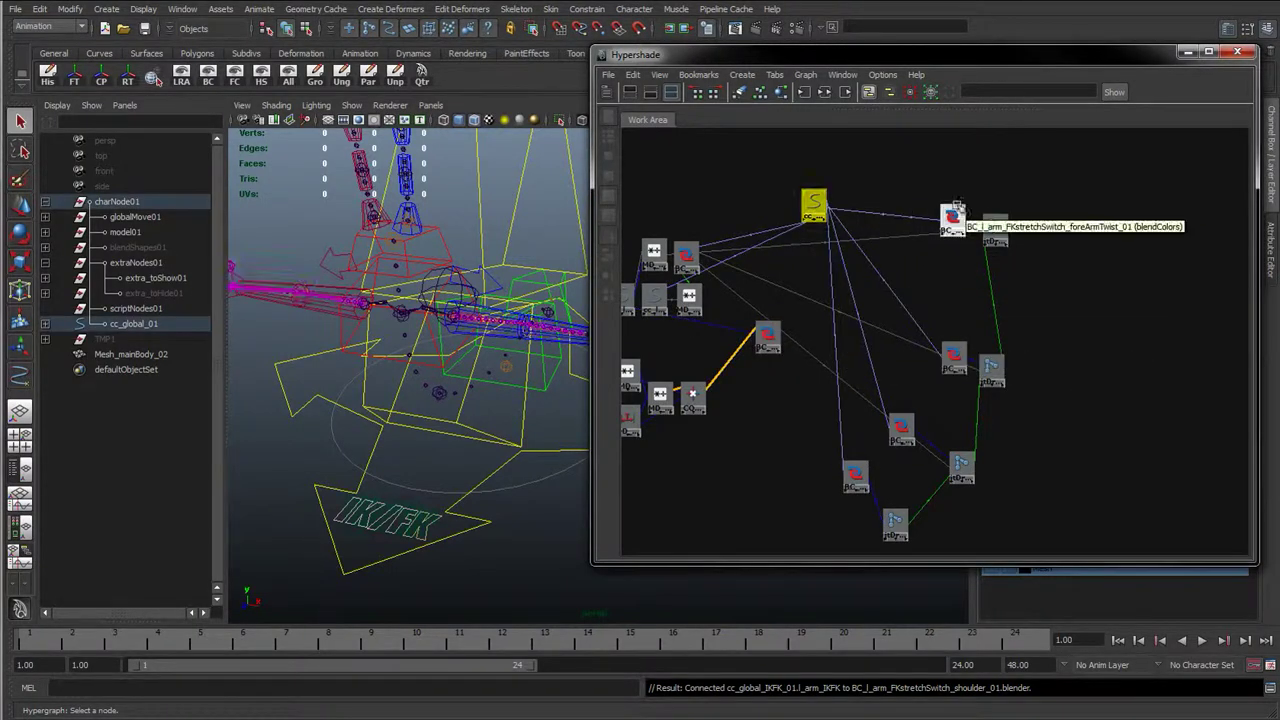
pyautogui.click(952, 220)
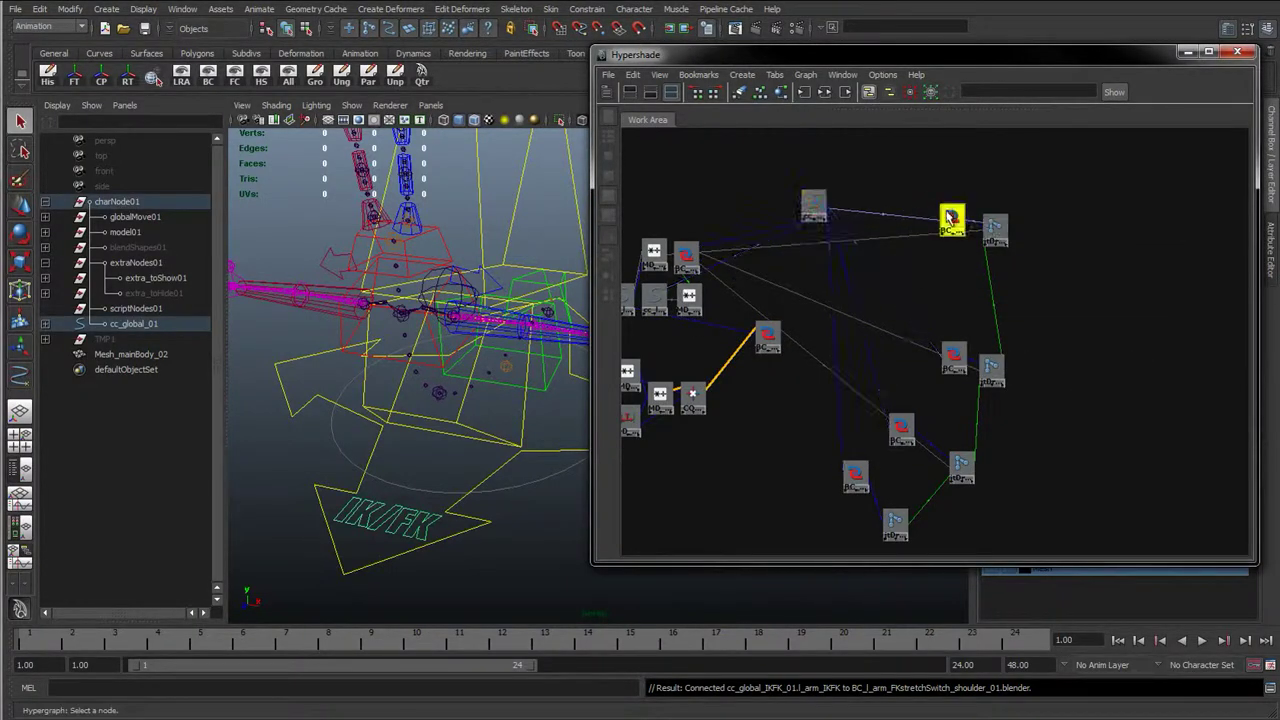
pyautogui.moveTo(1054, 50); pyautogui.dragTo(711, 143)
pyautogui.moveTo(1195, 177); pyautogui.dragTo(1190, 212)
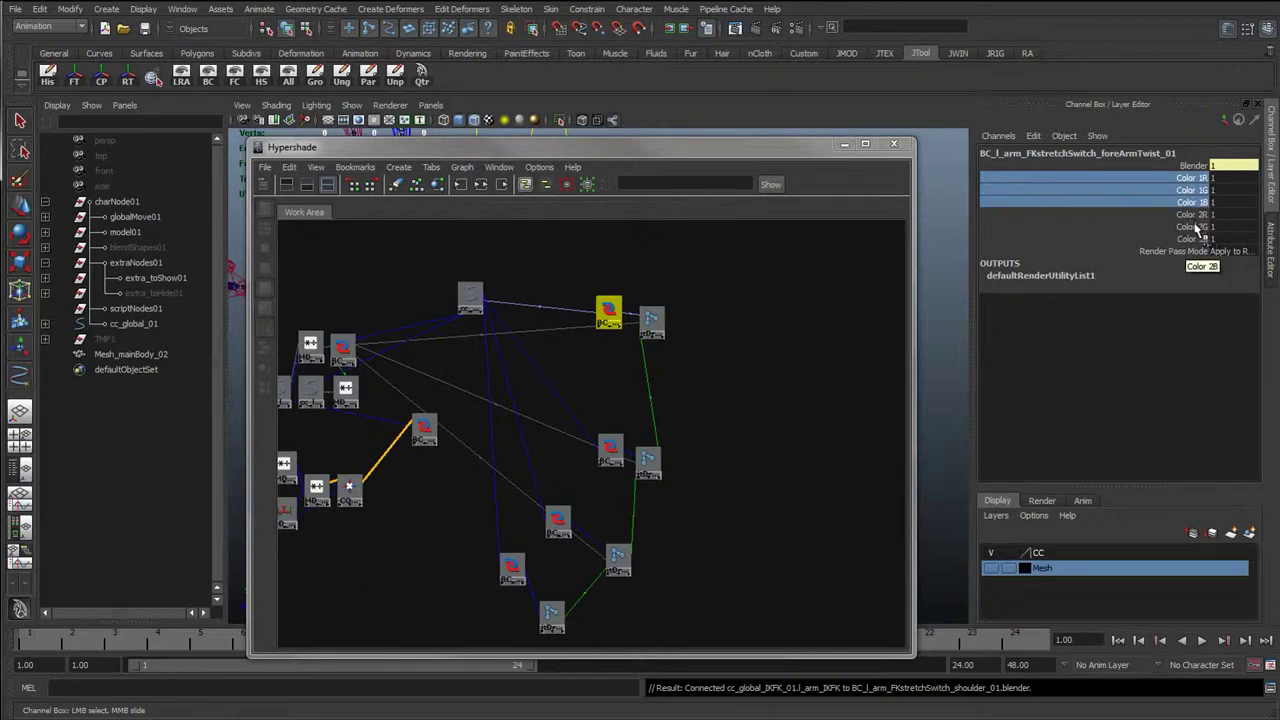
pyautogui.moveTo(1192, 240); pyautogui.dragTo(1193, 228)
pyautogui.moveTo(790, 148); pyautogui.dragTo(950, 31)
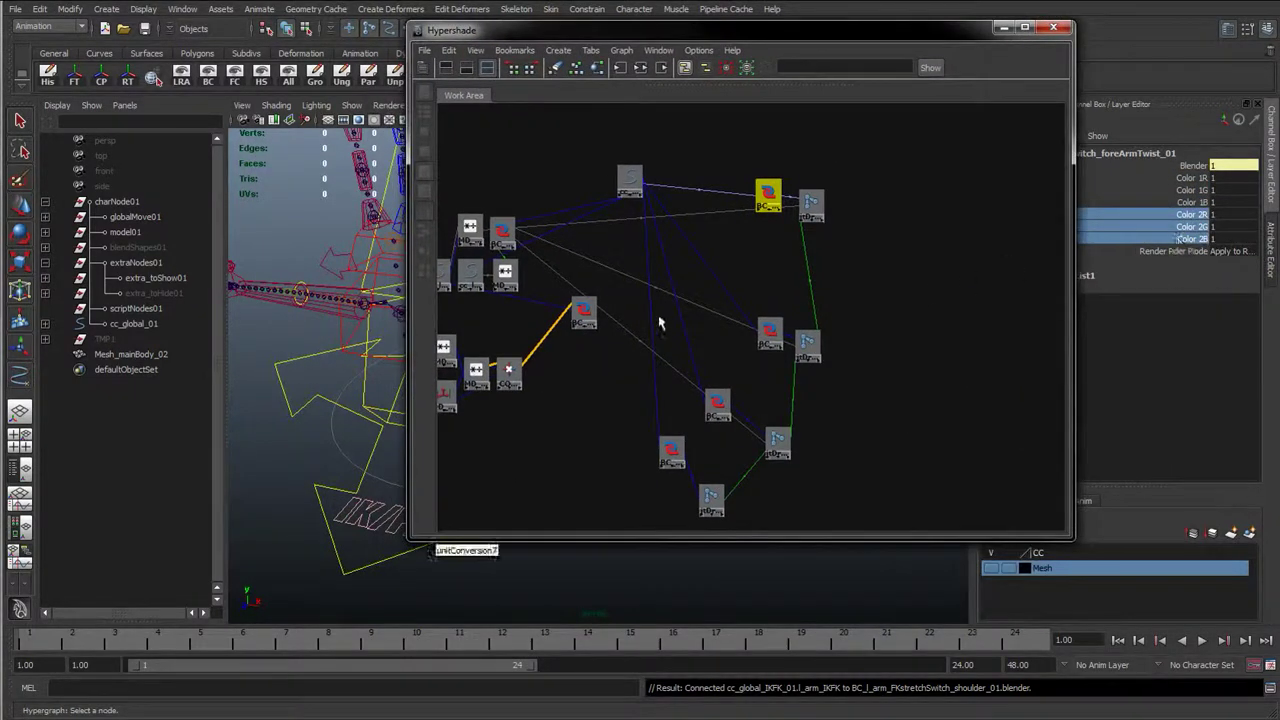
# - Connect the output of BC_l_arm_stretchSwitch_01 to color2 of BC_l_arm_FKstretchSwitch_foreArmTwist_01
pyautogui.moveTo(586, 312); pyautogui.dragTo(554, 325)
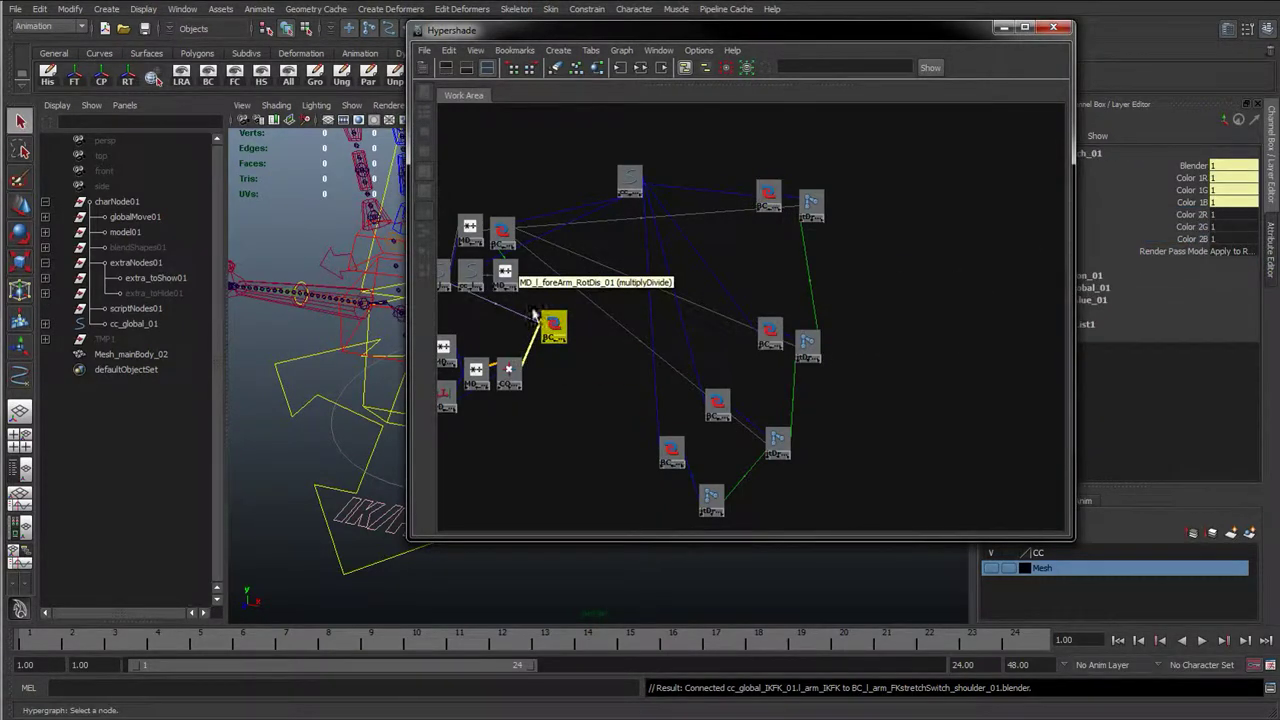
pyautogui.moveTo(772, 189); pyautogui.dragTo(772, 190, button='middle')
pyautogui.click(800, 232)
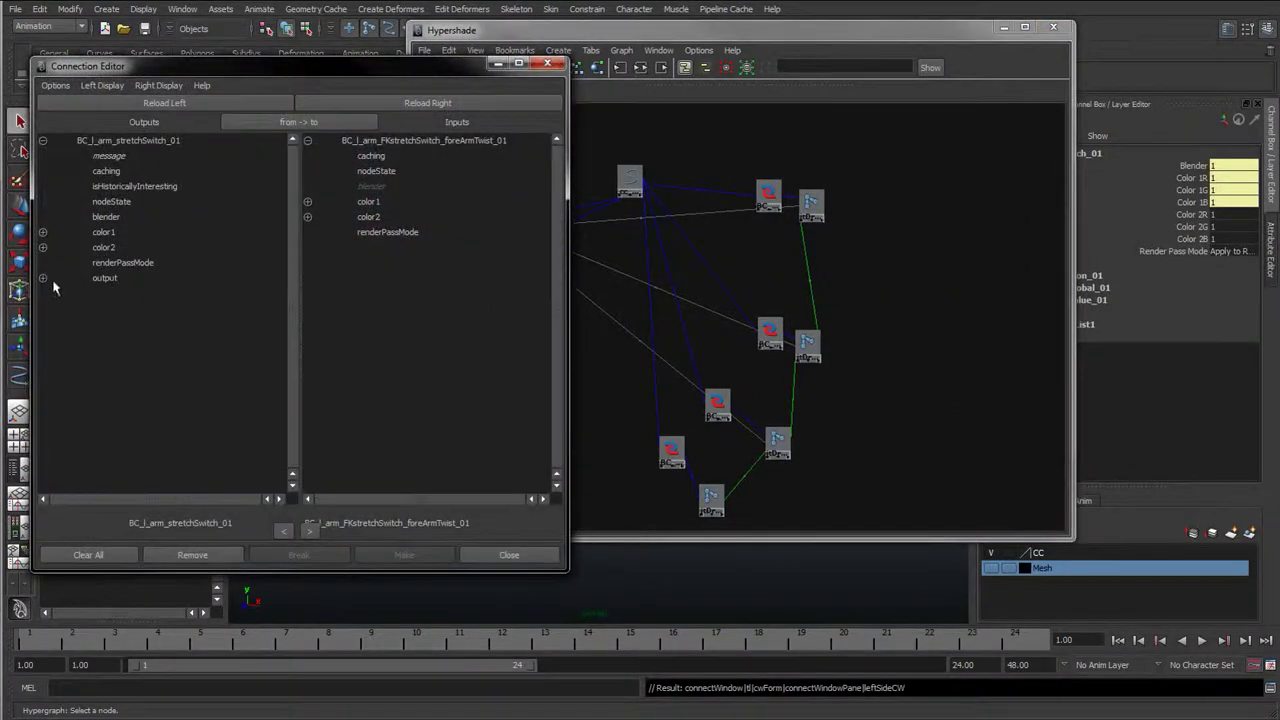
pyautogui.click(103, 278)
pyautogui.click(371, 218)
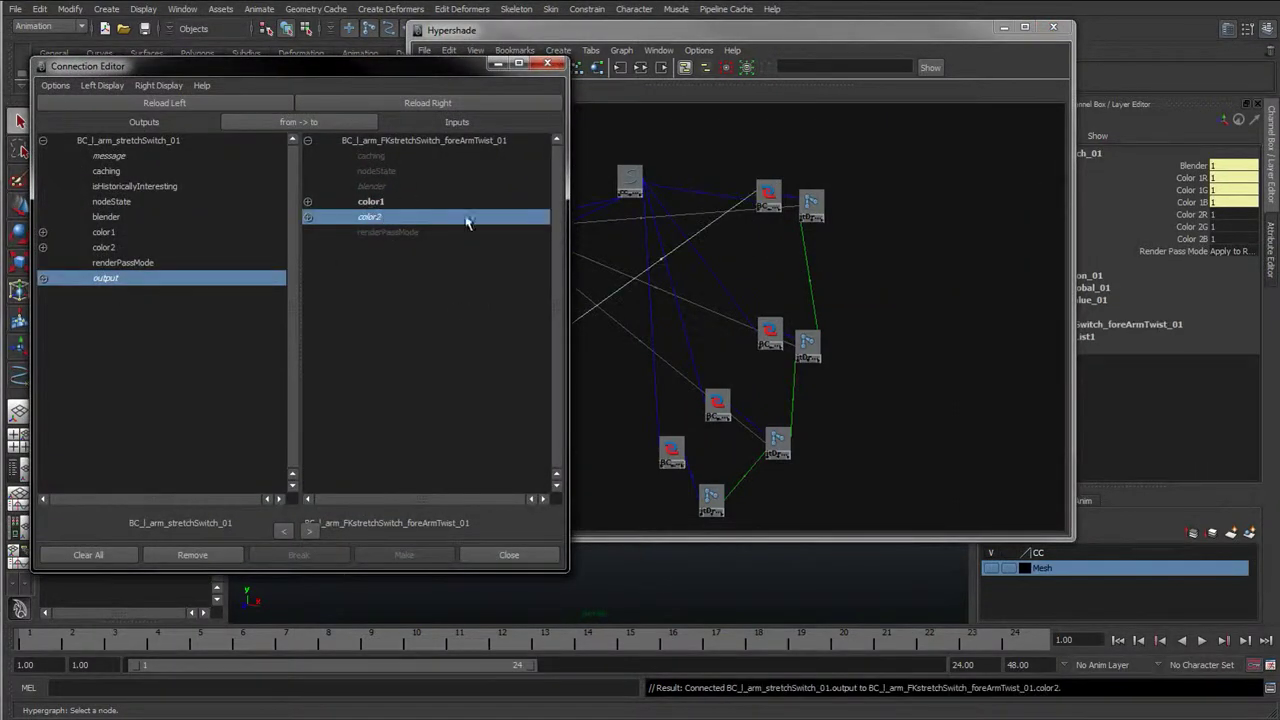
# - Connect the BC_l_arm_stretchSwitch_01 output to color2 of the elbowB, elbowA and shoulder FK stretch switches
pyautogui.moveTo(753, 35); pyautogui.dragTo(891, 37)
pyautogui.click(906, 334)
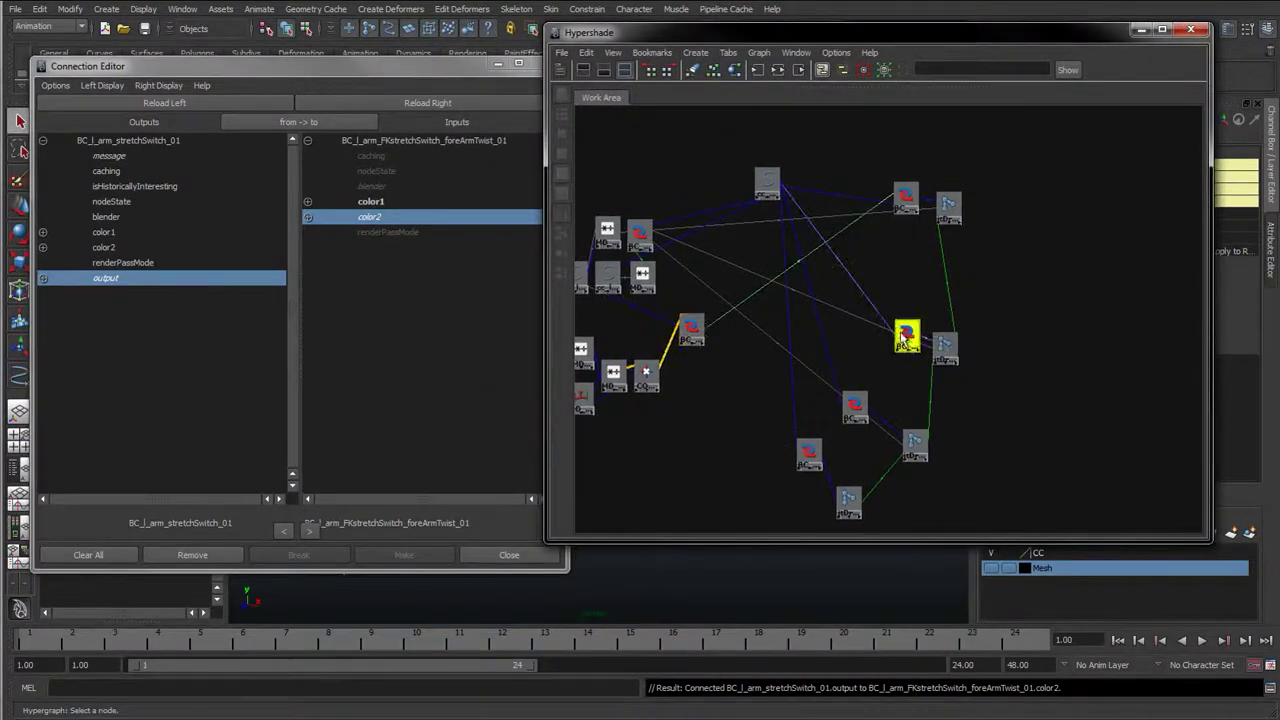
pyautogui.click(427, 102)
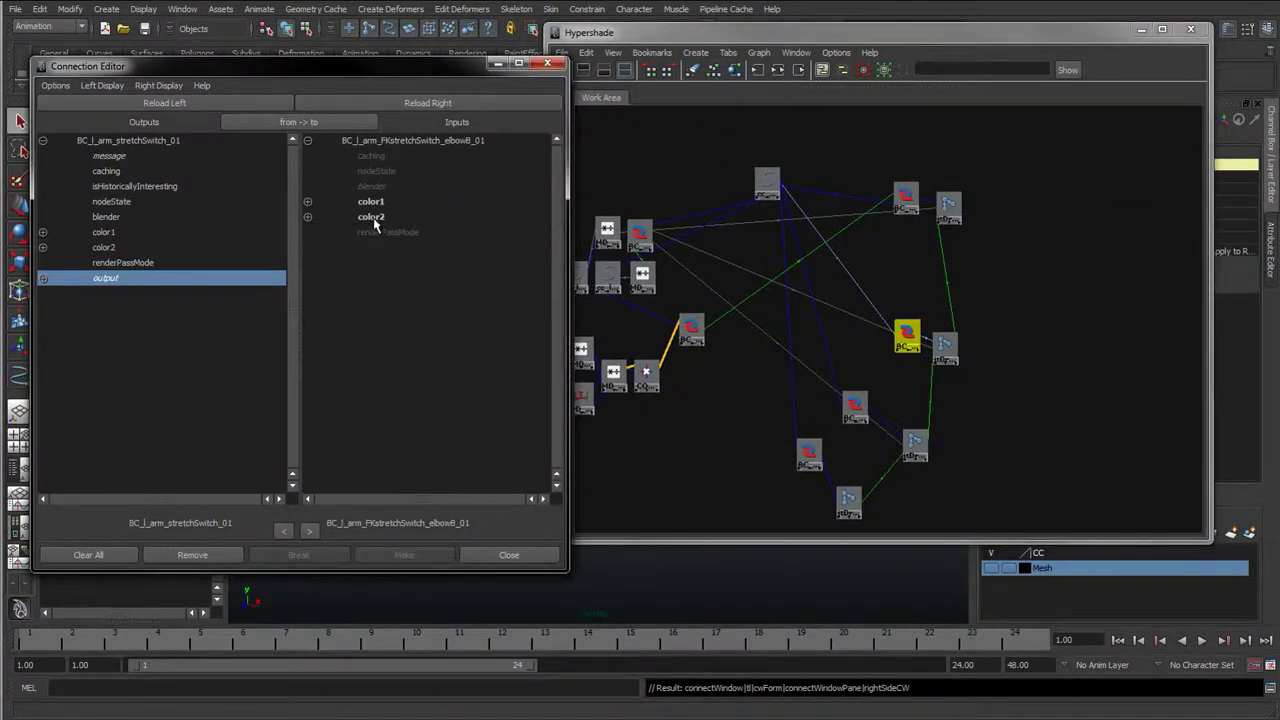
pyautogui.click(855, 405)
pyautogui.click(495, 110)
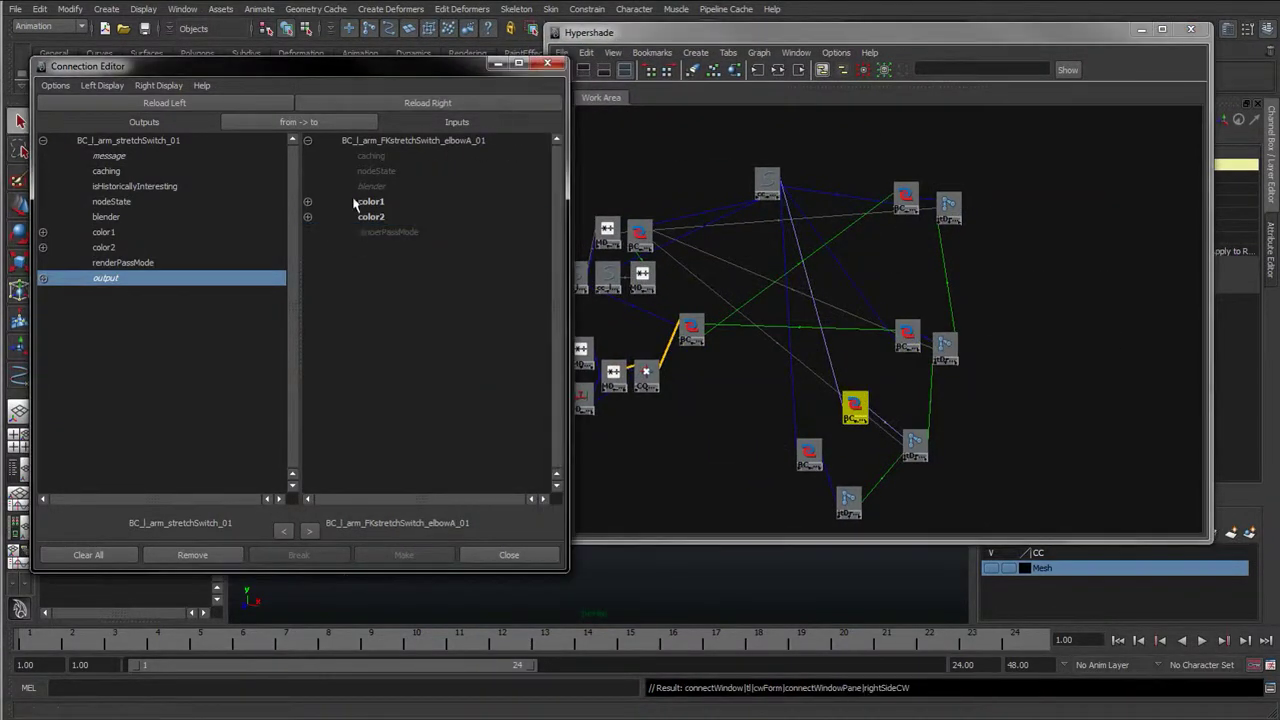
pyautogui.click(369, 216)
pyautogui.click(810, 452)
pyautogui.click(473, 110)
pyautogui.click(473, 110)
pyautogui.click(383, 219)
pyautogui.click(522, 562)
# - Rearrange the cc_global_IKFK_01 and BC_l_arm_stretchSwitch_01 nodes, and select the foreArmTwist FK stretch switch to review its color channels
pyautogui.click(797, 173)
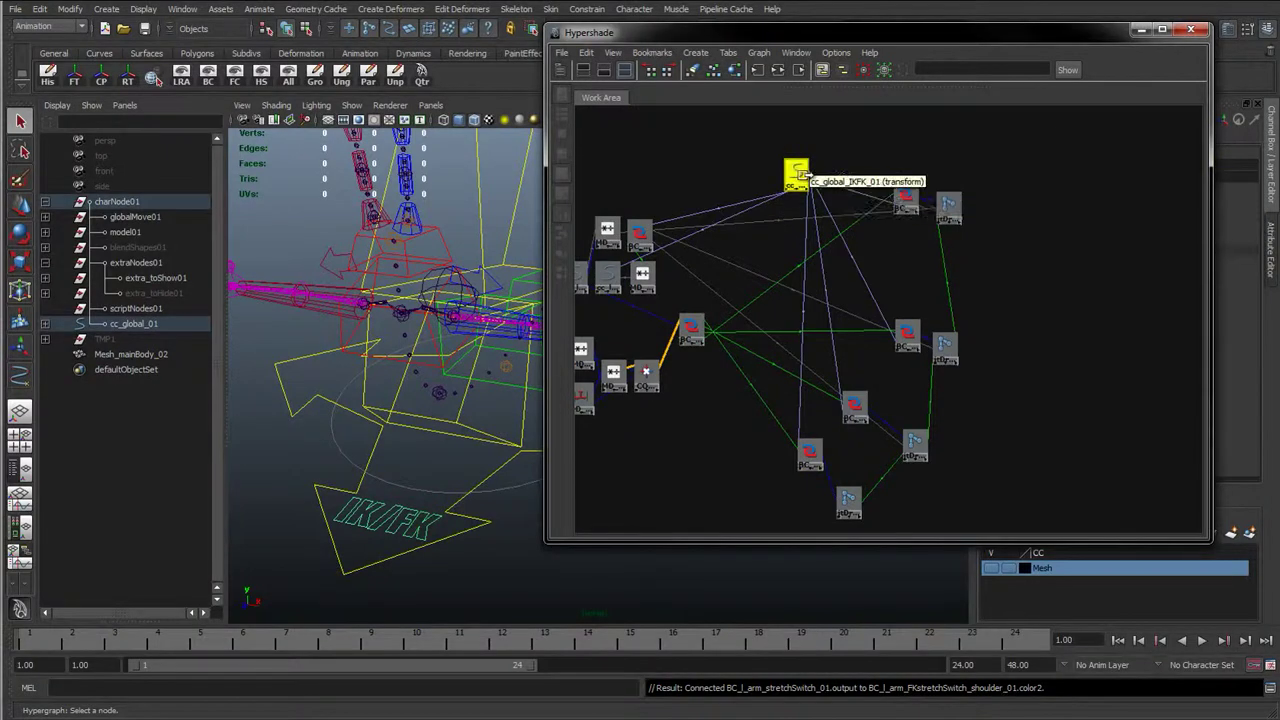
pyautogui.click(692, 332)
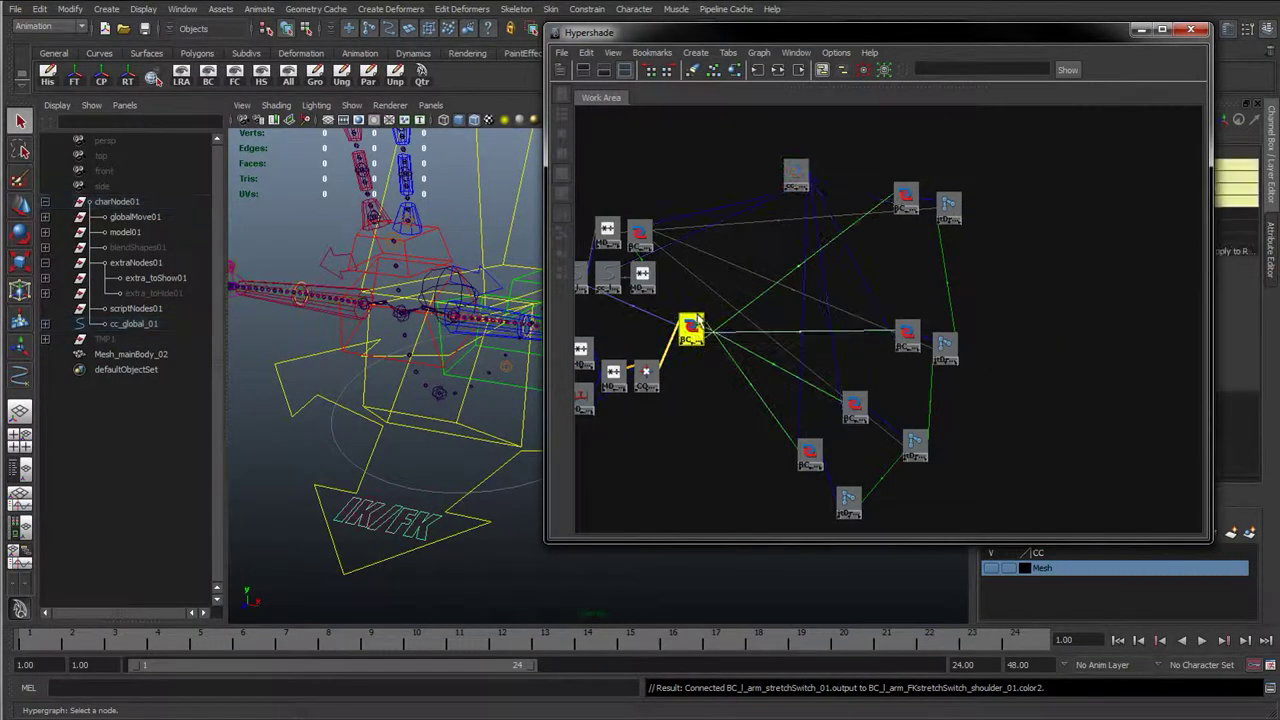
pyautogui.moveTo(694, 331); pyautogui.dragTo(700, 326)
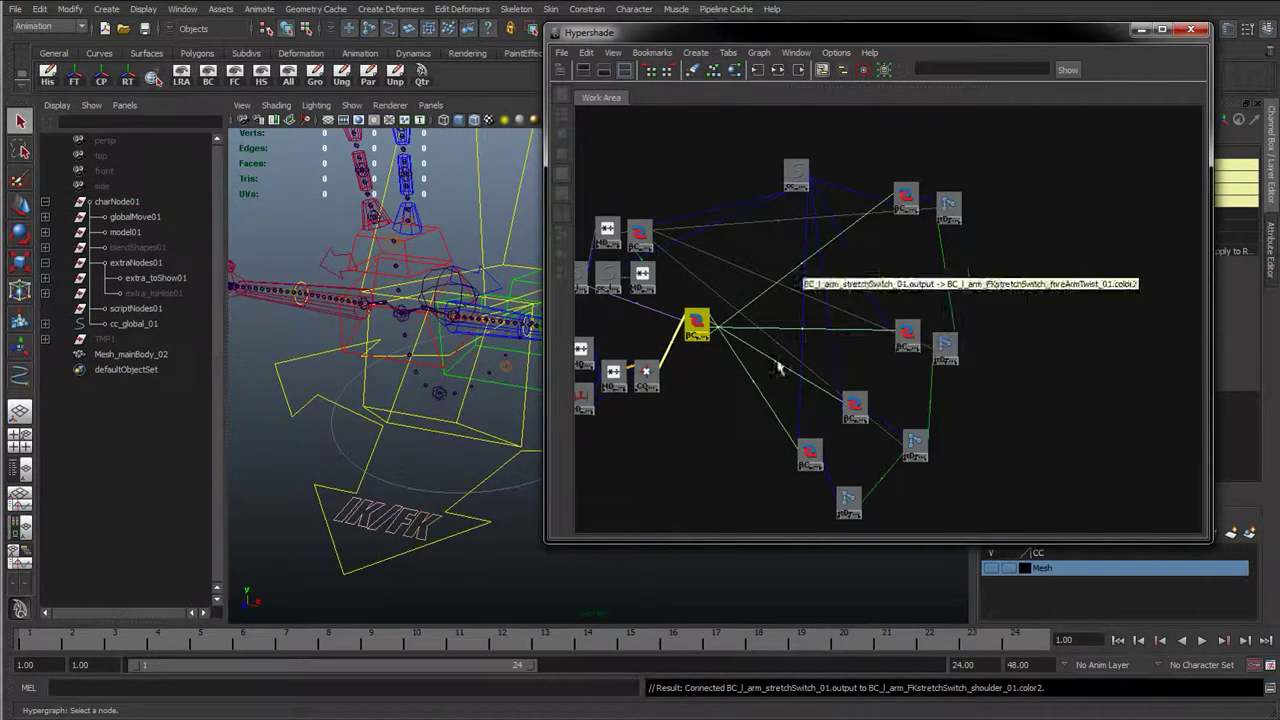
pyautogui.moveTo(797, 174); pyautogui.dragTo(733, 161)
pyautogui.click(906, 197)
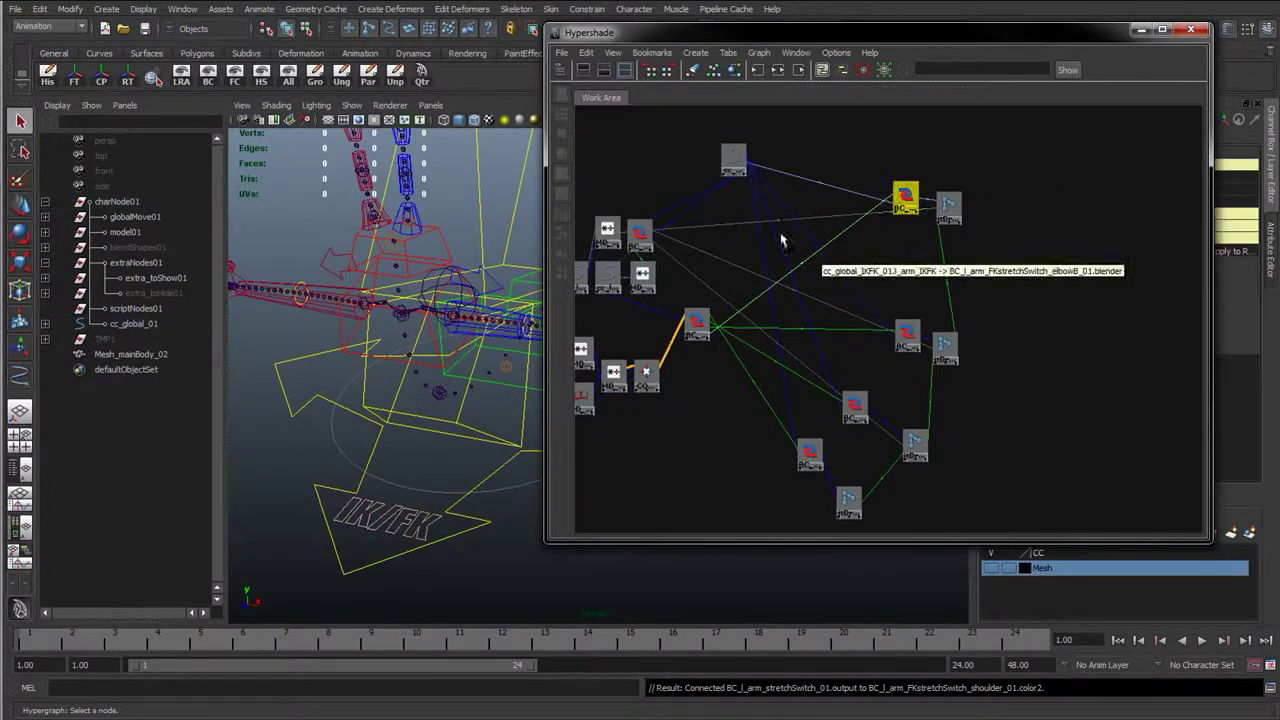
pyautogui.moveTo(1075, 32); pyautogui.dragTo(860, 40)
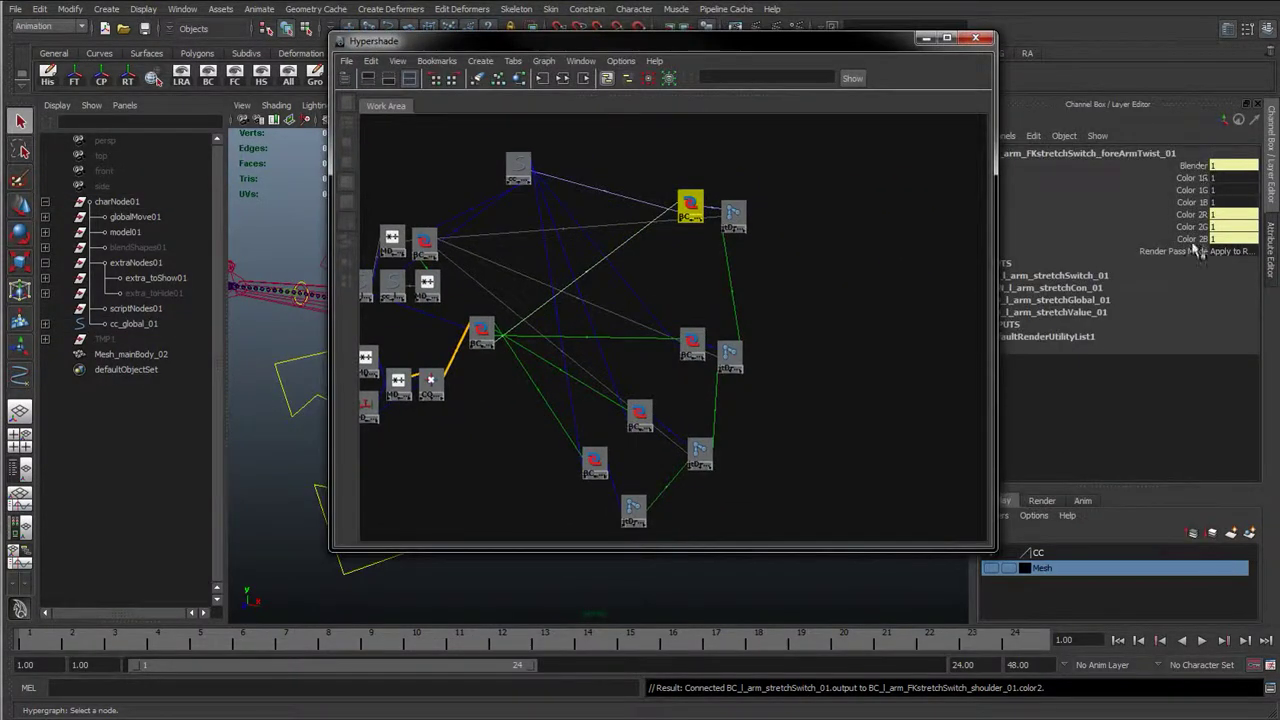
# - Look over the left arm stretch node network and the Color 1 channels of the foreArmTwist FK stretch switch
pyautogui.keyDown('alt'); pyautogui.moveTo(490, 340); pyautogui.dragTo(674, 328, button='middle'); pyautogui.keyUp('alt')
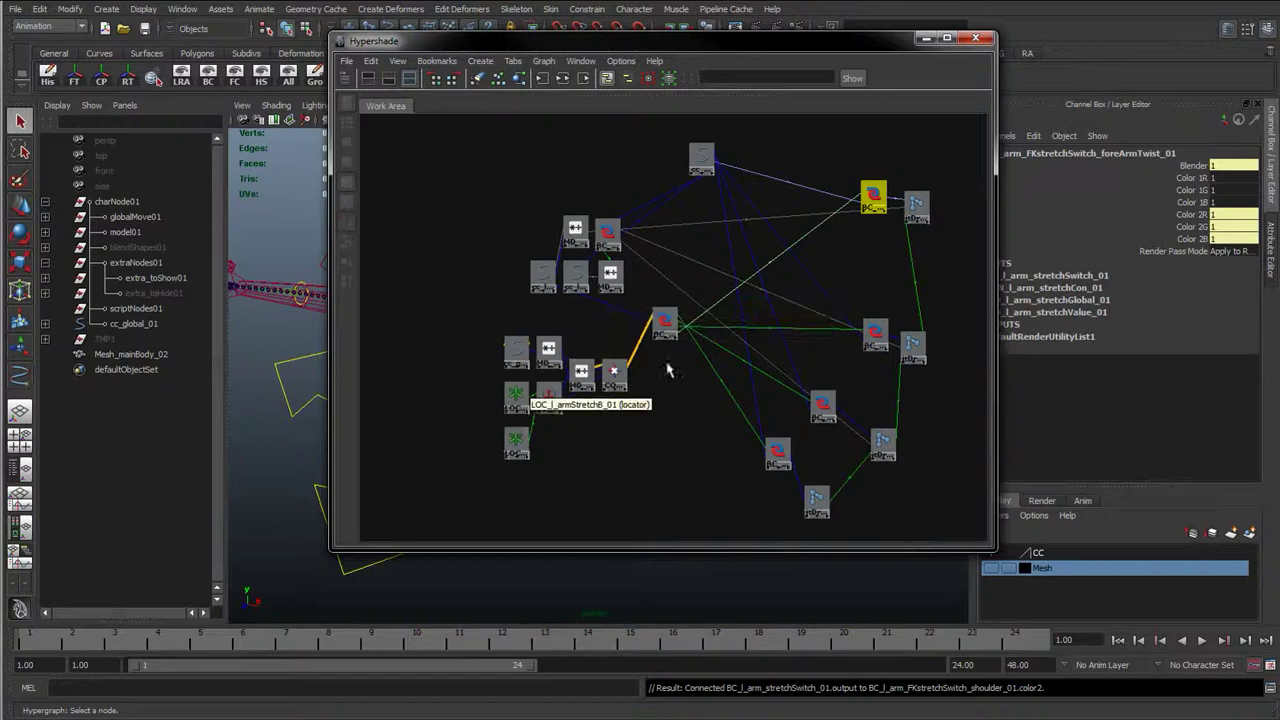
pyautogui.keyDown('alt'); pyautogui.moveTo(620, 298); pyautogui.dragTo(494, 303, button='middle'); pyautogui.keyUp('alt')
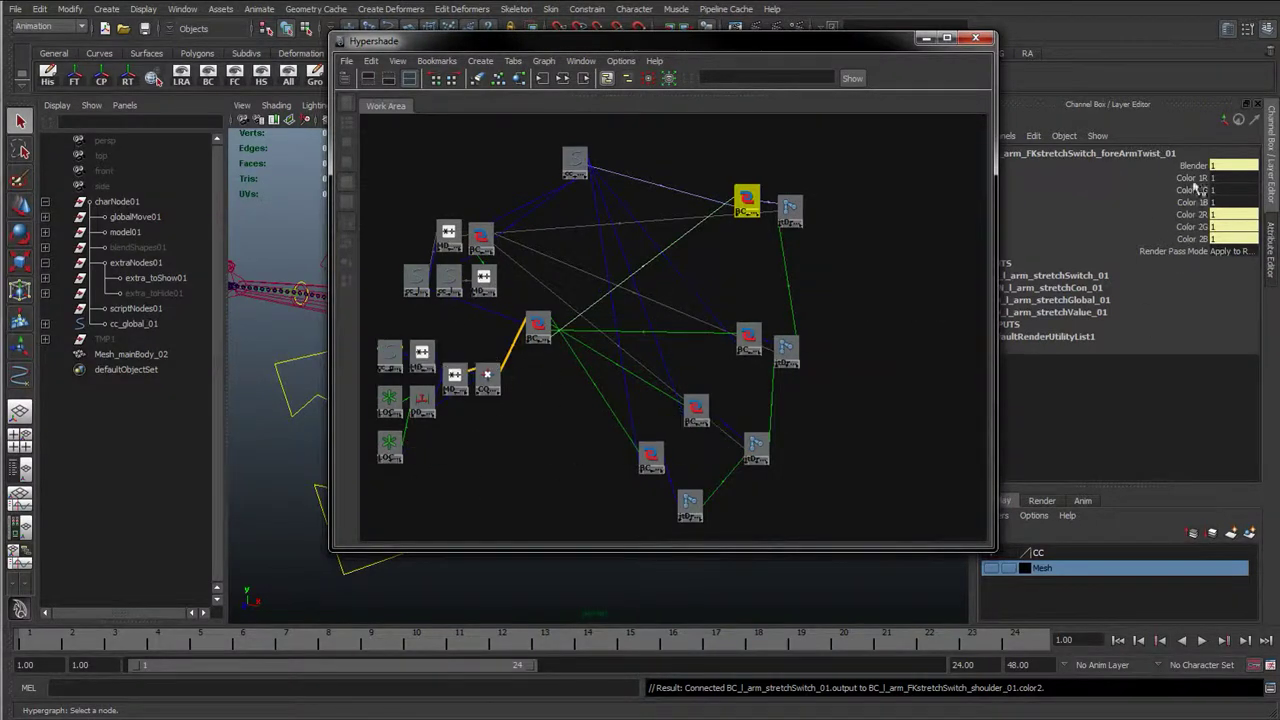
pyautogui.moveTo(1193, 178)
pyautogui.mouseDown()
pyautogui.moveTo(1193, 190)
pyautogui.moveTo(1209, 178)
pyautogui.mouseUp()
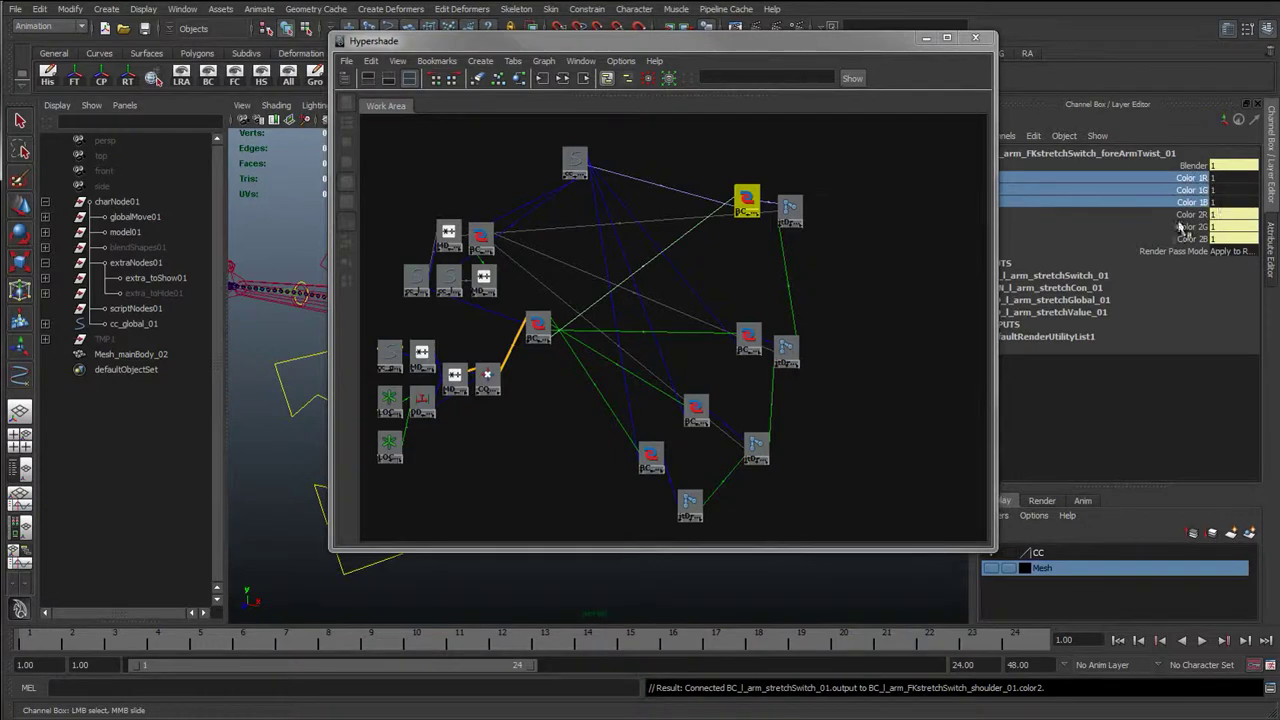
# - Add the cc_l_armFK_01 and cc_l_foreArmFK_01 controls from the viewport to the Hypershade graph
pyautogui.moveTo(665, 41); pyautogui.dragTo(237, 88)
pyautogui.keyDown('alt'); pyautogui.moveTo(928, 363); pyautogui.dragTo(866, 385, button='right'); pyautogui.keyUp('alt')
pyautogui.keyDown('alt'); pyautogui.moveTo(866, 385); pyautogui.dragTo(791, 354); pyautogui.keyUp('alt')
pyautogui.click(847, 311)
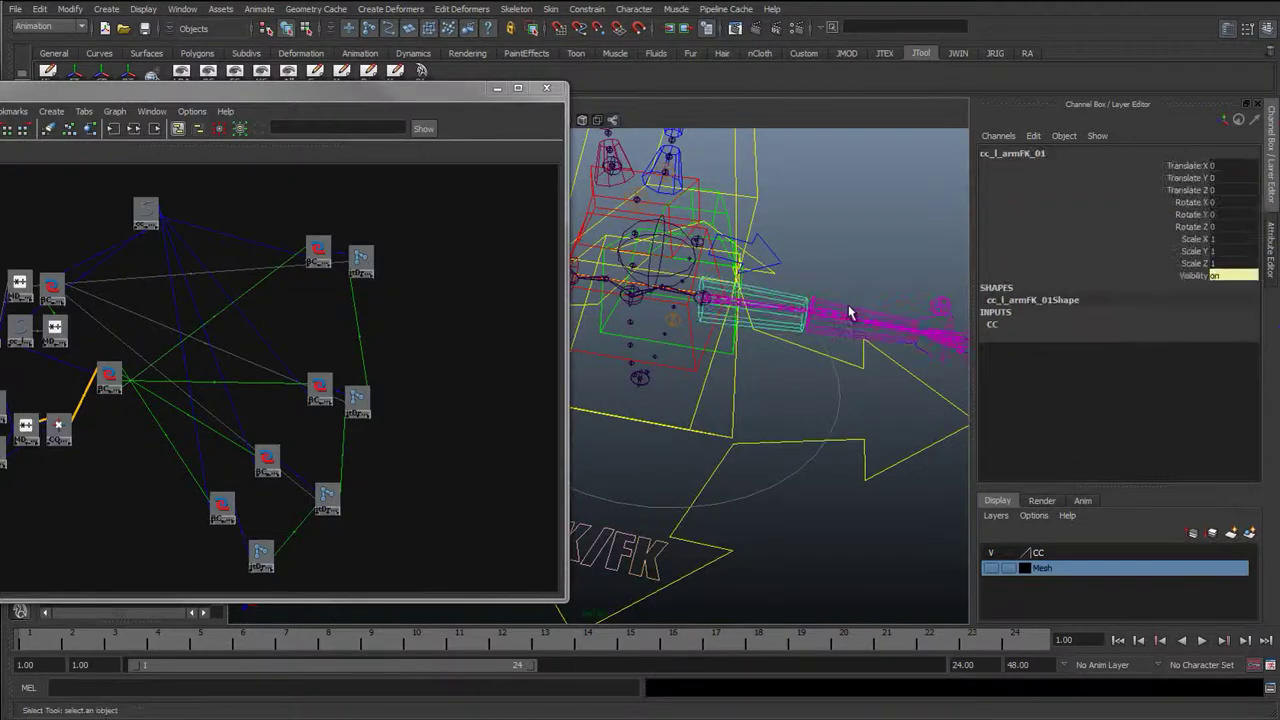
pyautogui.moveTo(168, 92); pyautogui.dragTo(298, 86)
pyautogui.click(244, 104)
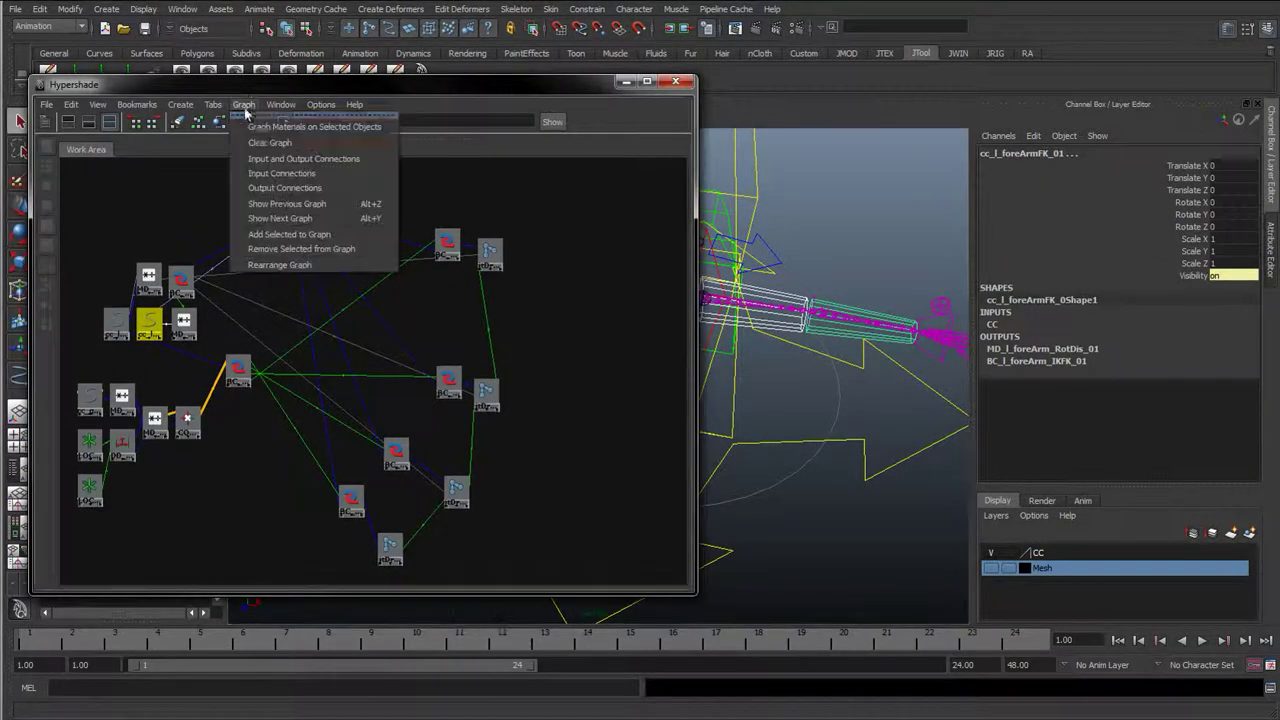
pyautogui.click(271, 240)
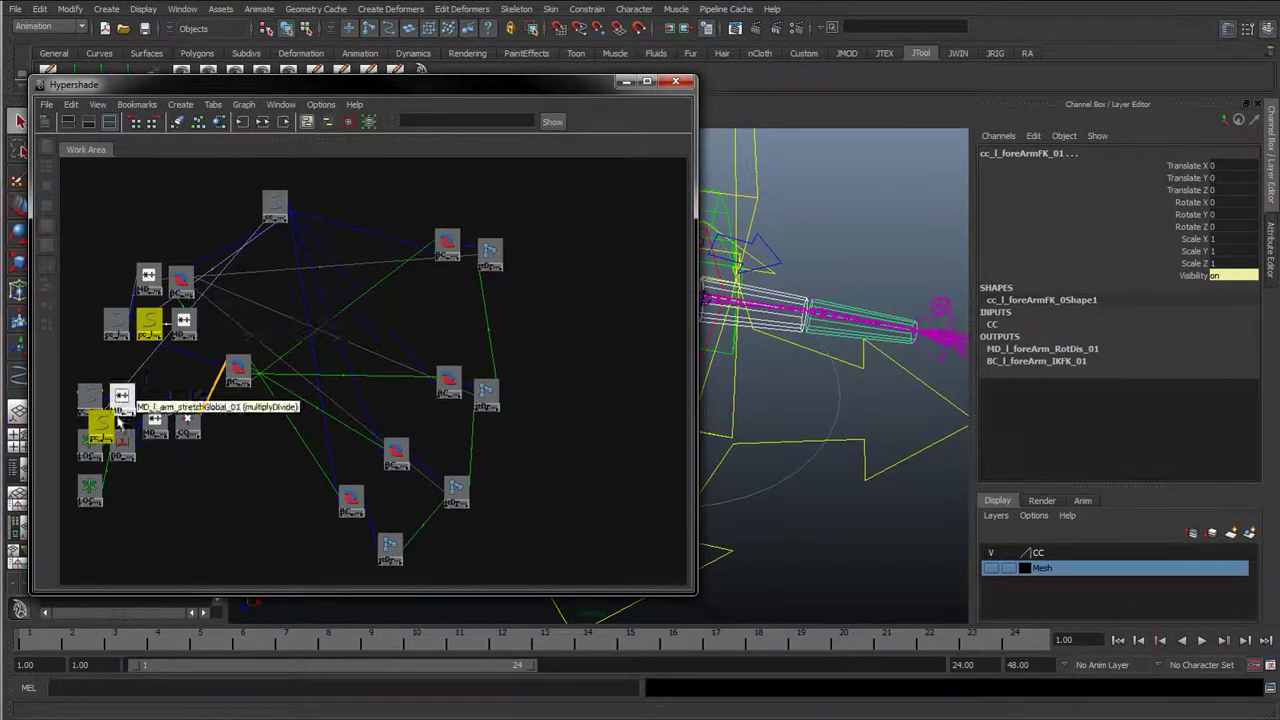
# - Place the cc_l_foreArmFK_01 node near the foreArmTwist FK stretch switch and cc_l_armFK_01 near the shoulder switch
pyautogui.moveTo(104, 429); pyautogui.dragTo(370, 357)
pyautogui.click(429, 309)
pyautogui.click(387, 262)
pyautogui.click(339, 364)
pyautogui.moveTo(339, 364); pyautogui.dragTo(291, 462)
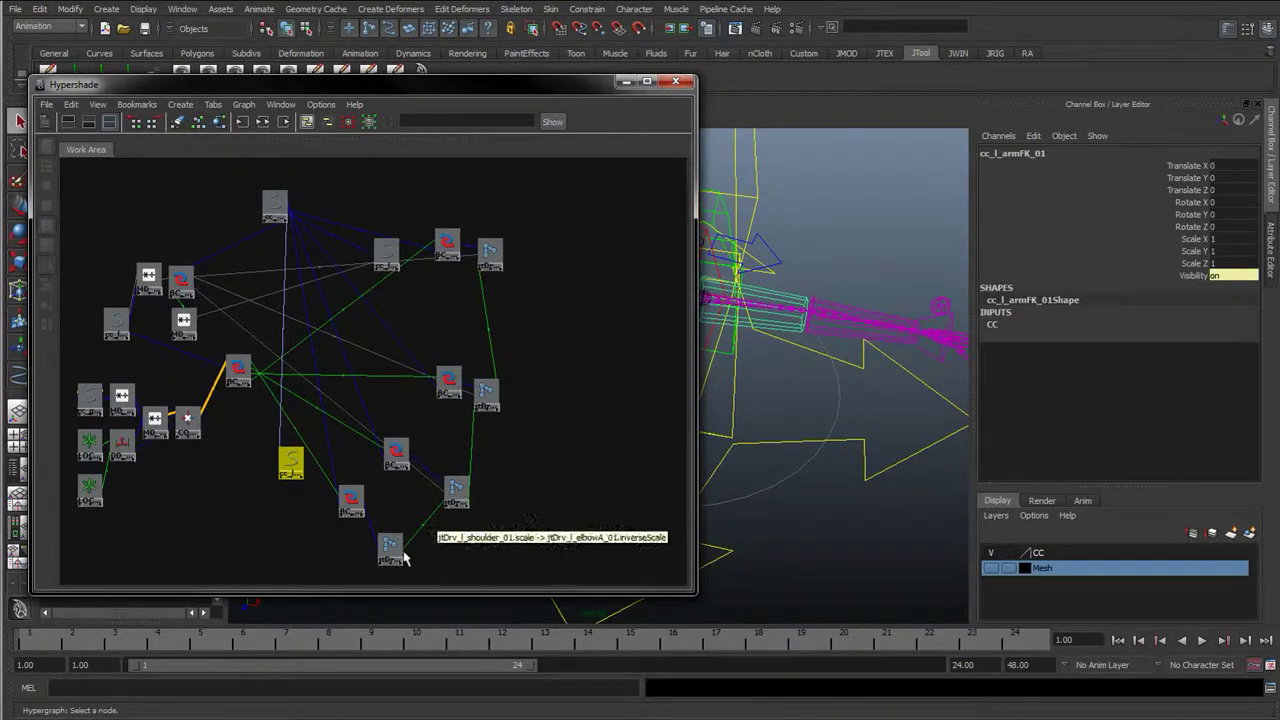
pyautogui.keyDown('alt'); pyautogui.moveTo(421, 404); pyautogui.dragTo(497, 336, button='middle'); pyautogui.keyUp('alt')
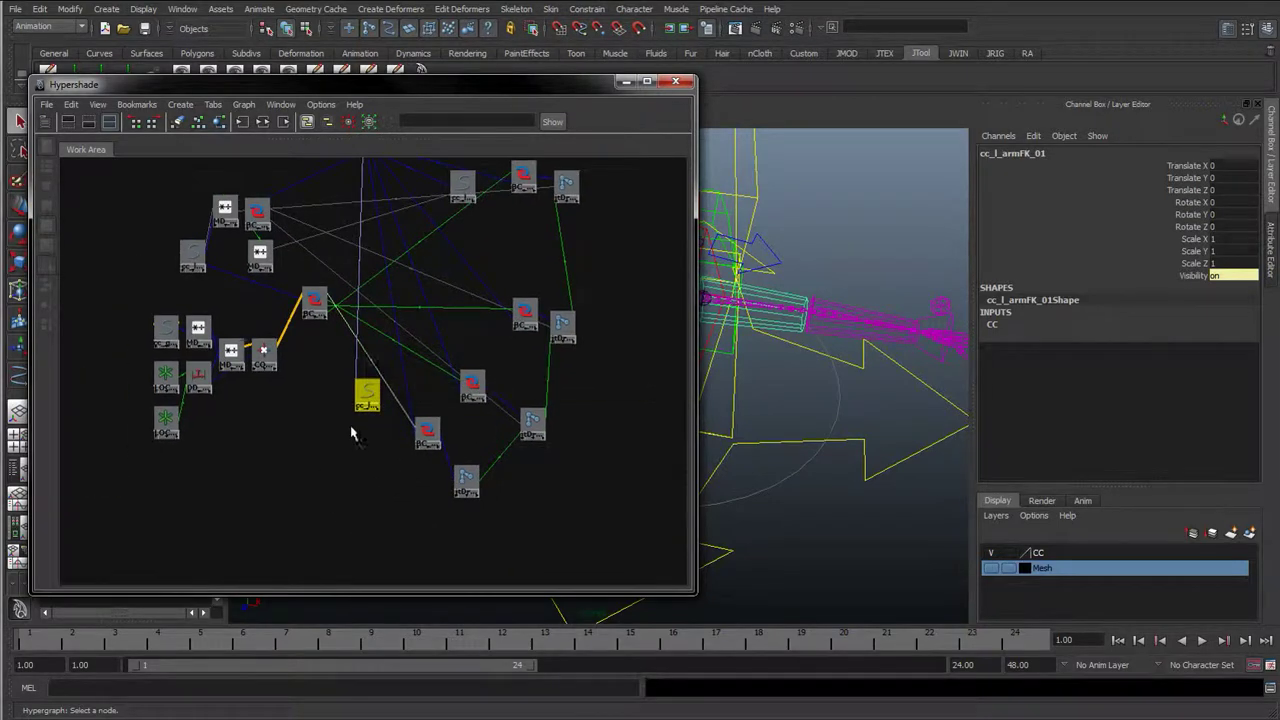
# - Connect the scale of cc_l_armFK_01 to color1 of BC_l_arm_FKstretchSwitch_shoulder_01
pyautogui.moveTo(366, 395); pyautogui.dragTo(420, 425, button='middle')
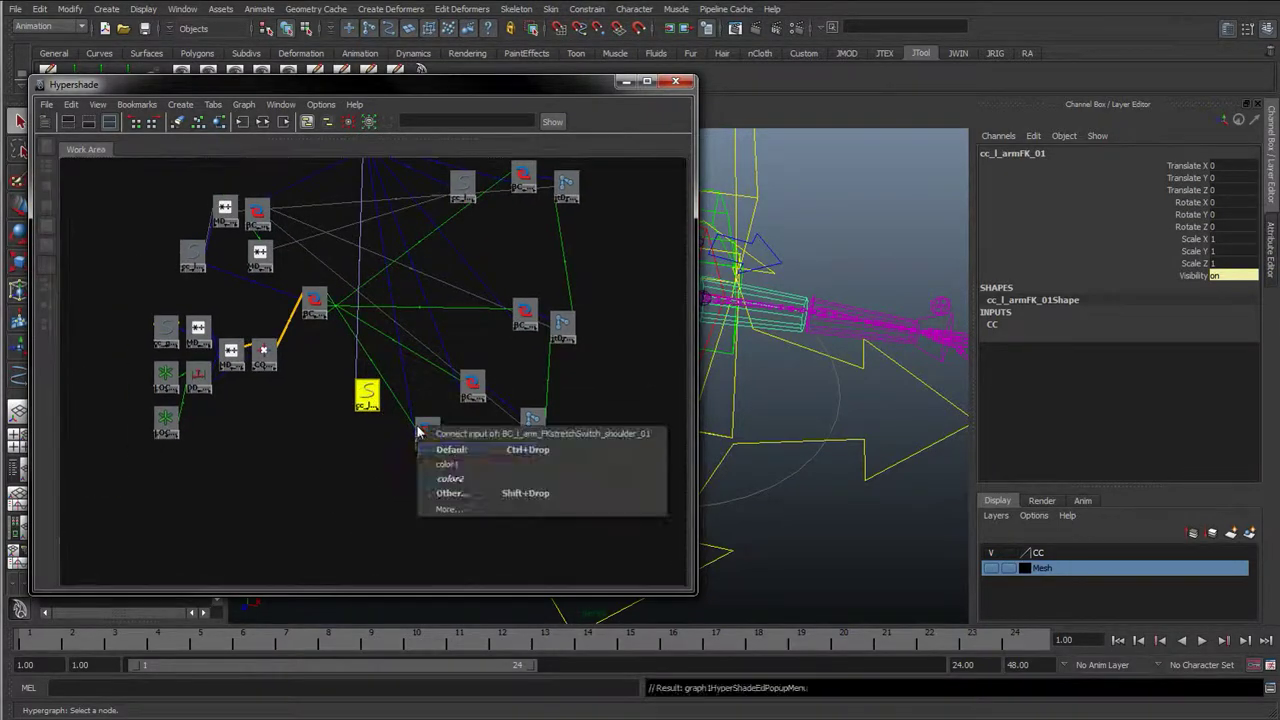
pyautogui.click(453, 494)
pyautogui.scroll(-10, 140, 380)
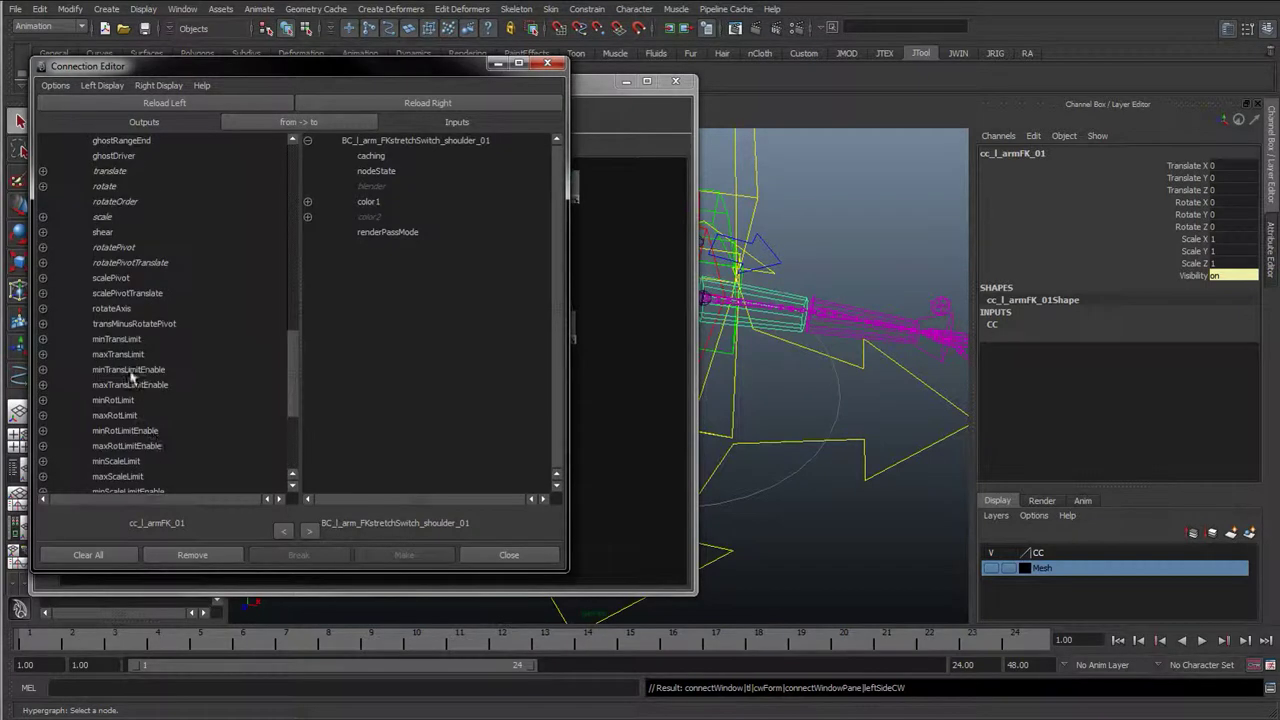
pyautogui.scroll(-8, 108, 400)
pyautogui.click(110, 217)
pyautogui.click(370, 202)
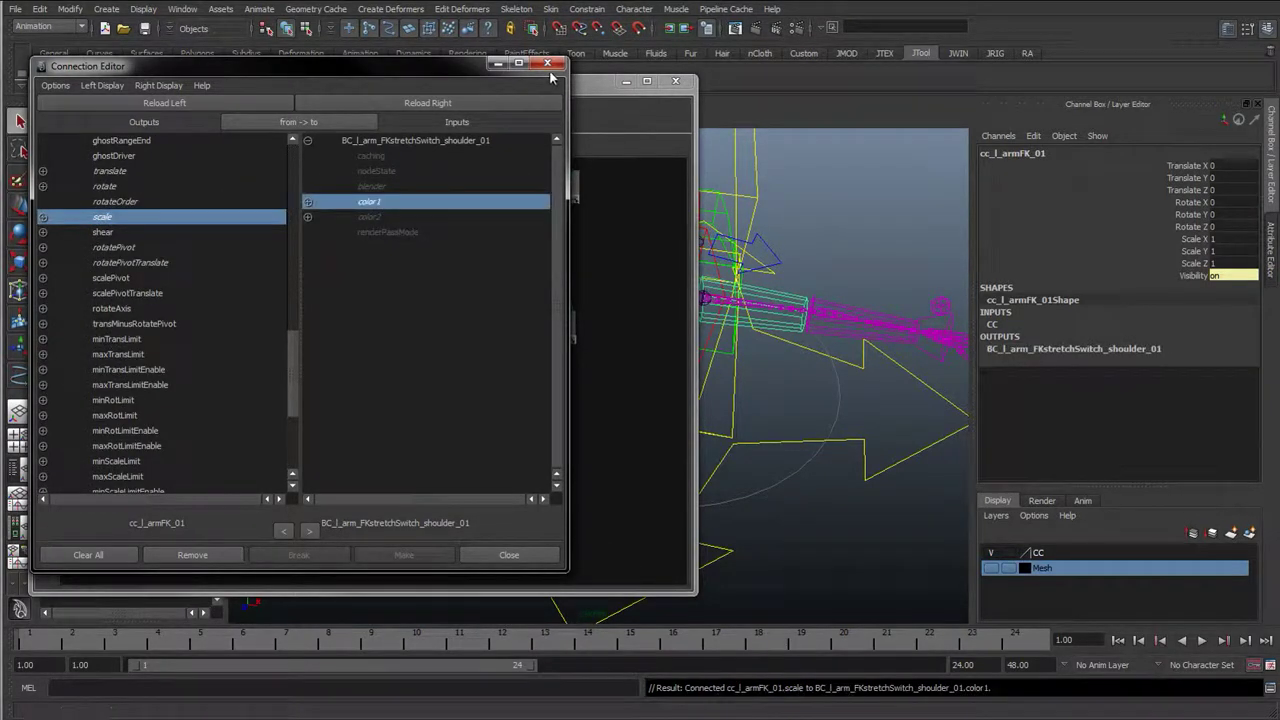
pyautogui.click(547, 65)
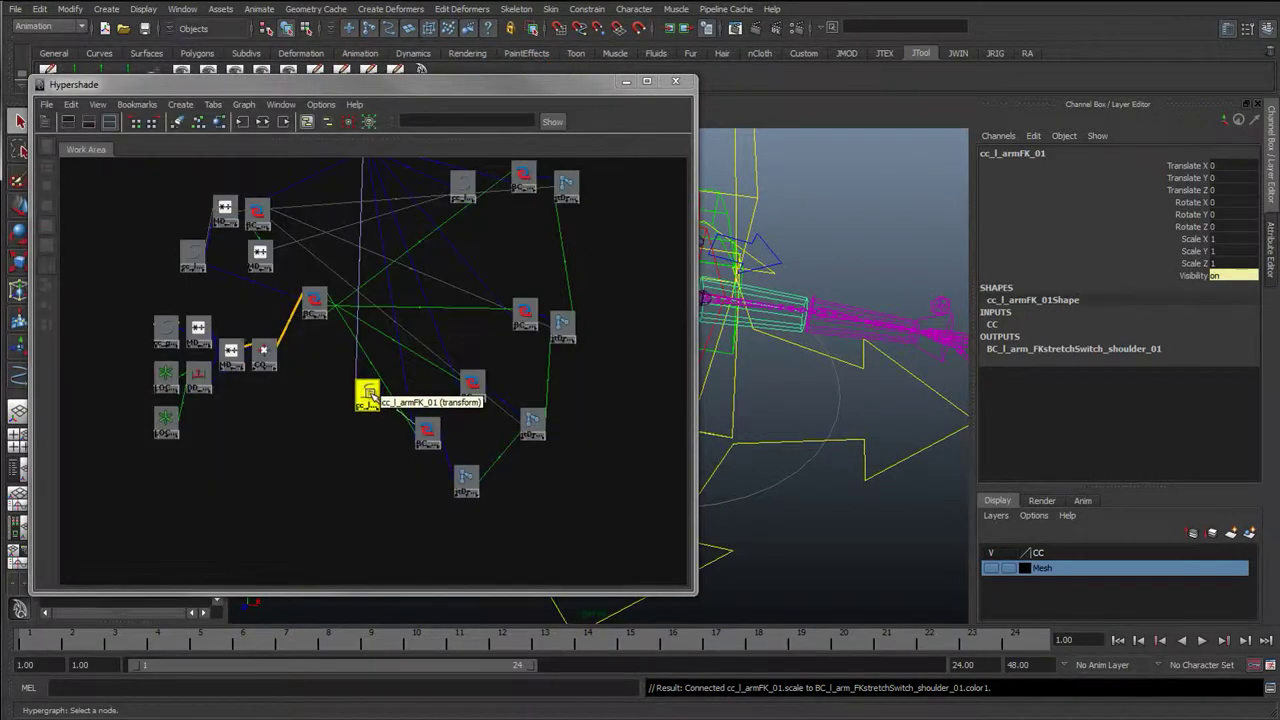
# - Move the cc_l_armFK_01 node clear of the shoulder FK stretch switch, and review that switch's color channels
pyautogui.moveTo(366, 394); pyautogui.dragTo(312, 470)
pyautogui.click(427, 433)
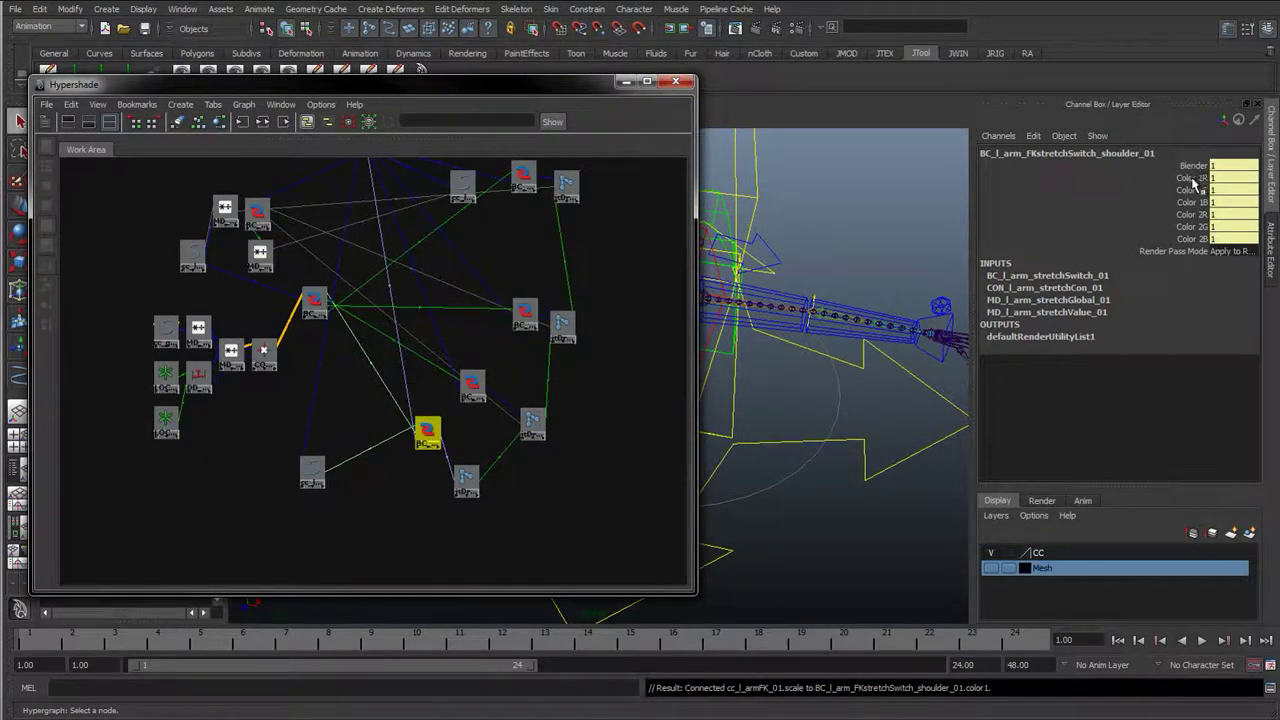
pyautogui.moveTo(1195, 214); pyautogui.dragTo(1195, 250)
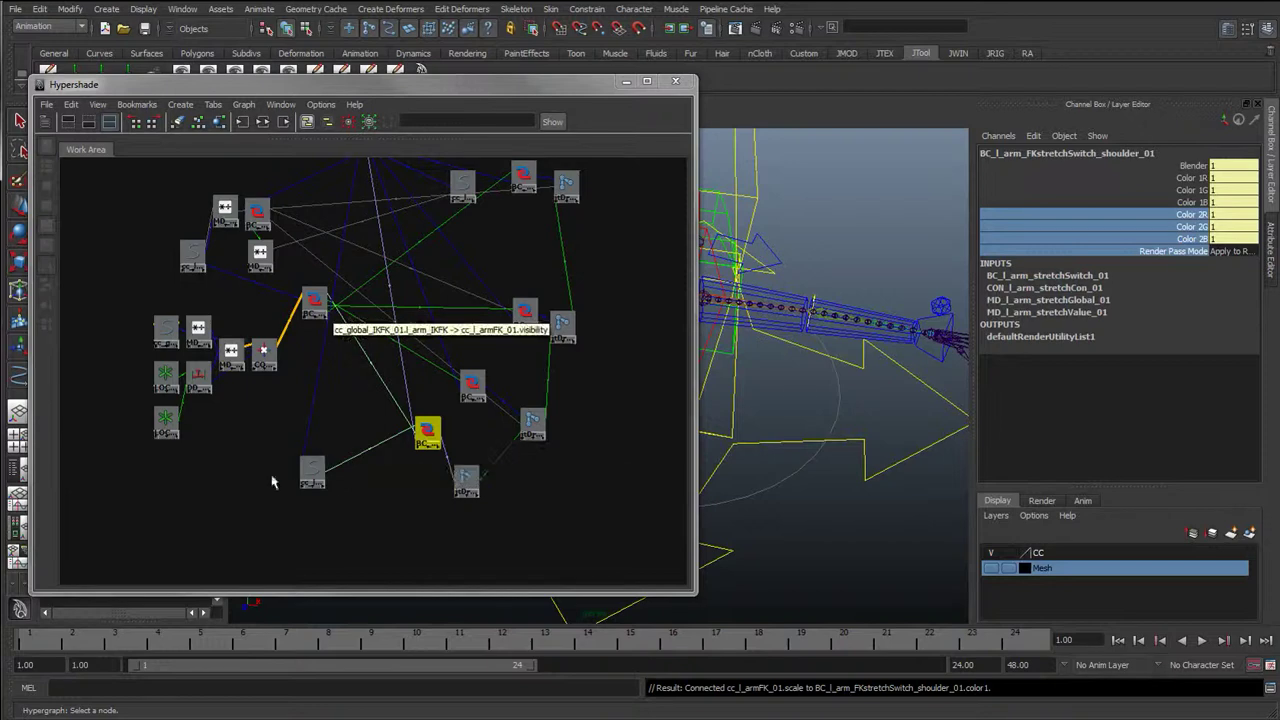
# - Stretch cc_l_armFK_01 along X to test the shoulder connection, and set its Scale X back to 1
pyautogui.click(775, 288)
pyautogui.click(777, 294)
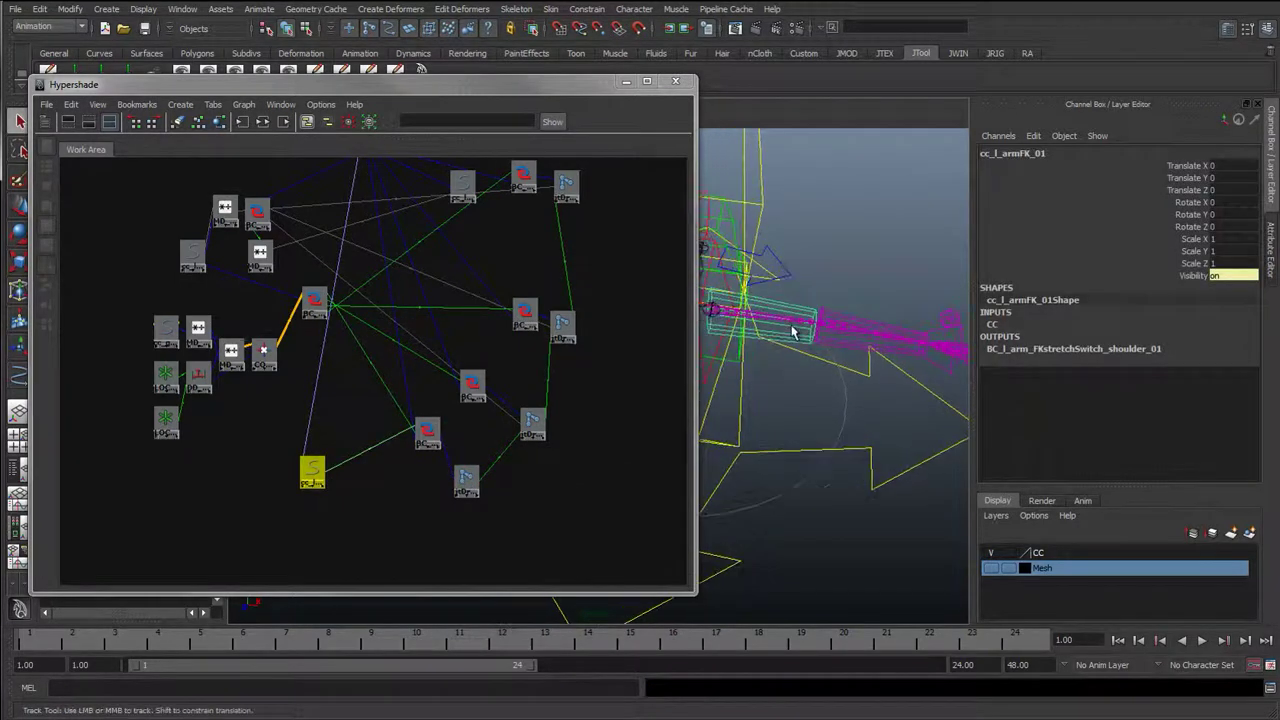
pyautogui.press('r')
pyautogui.moveTo(845, 334); pyautogui.dragTo(823, 389)
pyautogui.moveTo(866, 340); pyautogui.dragTo(900, 360)
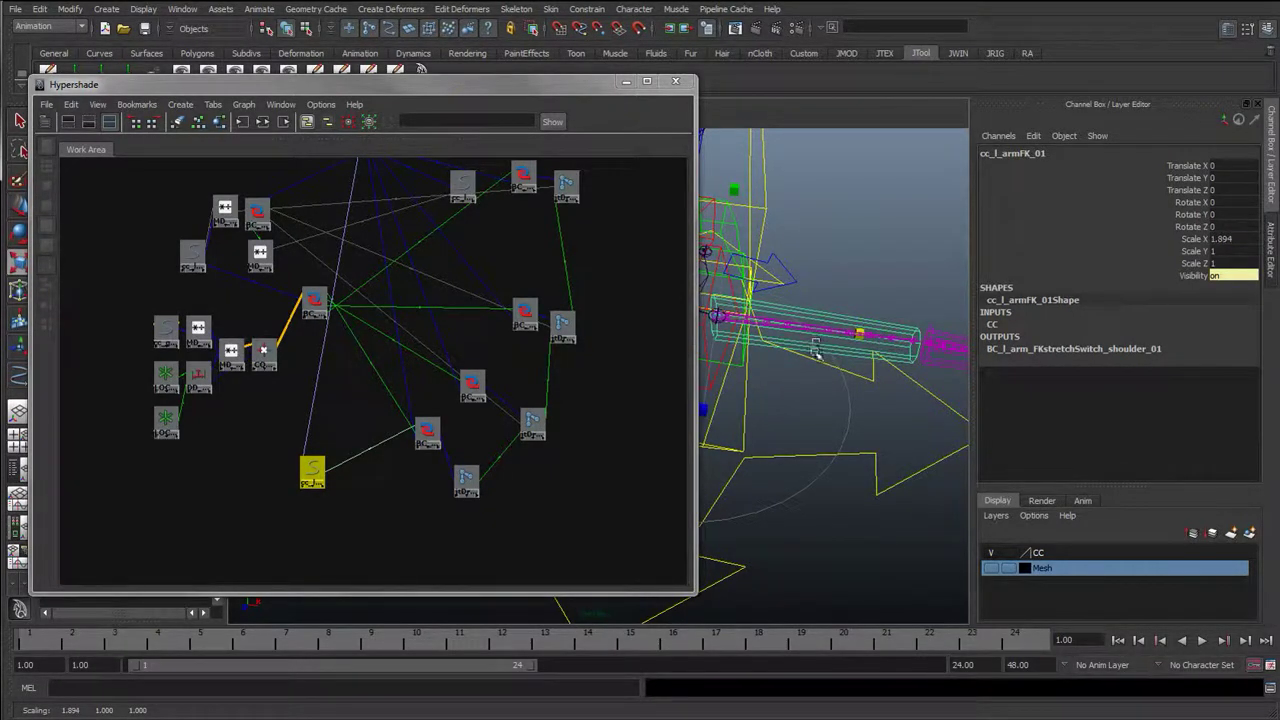
pyautogui.scroll(-1, 815, 355)
pyautogui.scroll(2, 788, 362)
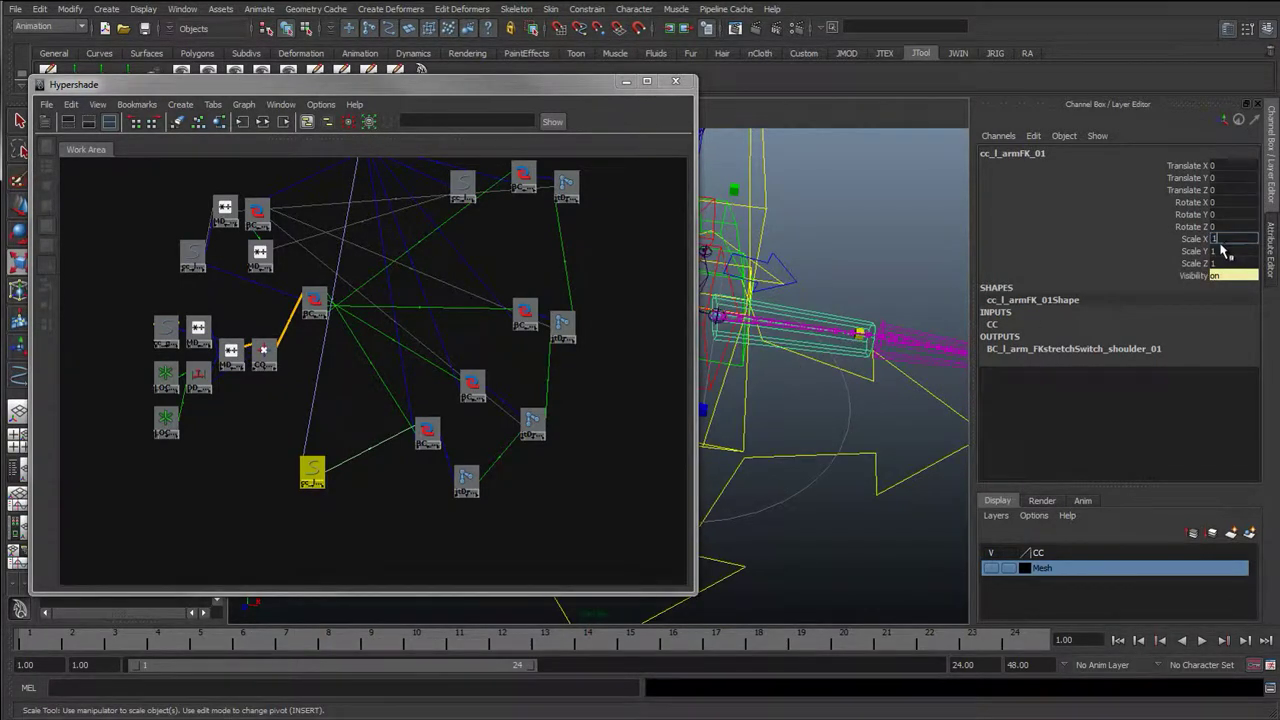
pyautogui.press('Return')
# - Reposition the cc_l_armFK_01 and cc_l_foreArmFK_01 nodes in the graph, with the forearm FK control selected
pyautogui.moveTo(820, 358)
pyautogui.keyDown('alt'); pyautogui.mouseDown()
pyautogui.moveTo(794, 394)
pyautogui.moveTo(838, 366)
pyautogui.moveTo(802, 348)
pyautogui.mouseUp(); pyautogui.keyUp('alt')
pyautogui.moveTo(308, 474); pyautogui.dragTo(319, 458)
pyautogui.keyDown('alt'); pyautogui.moveTo(776, 376); pyautogui.dragTo(872, 375, button='middle'); pyautogui.keyUp('alt')
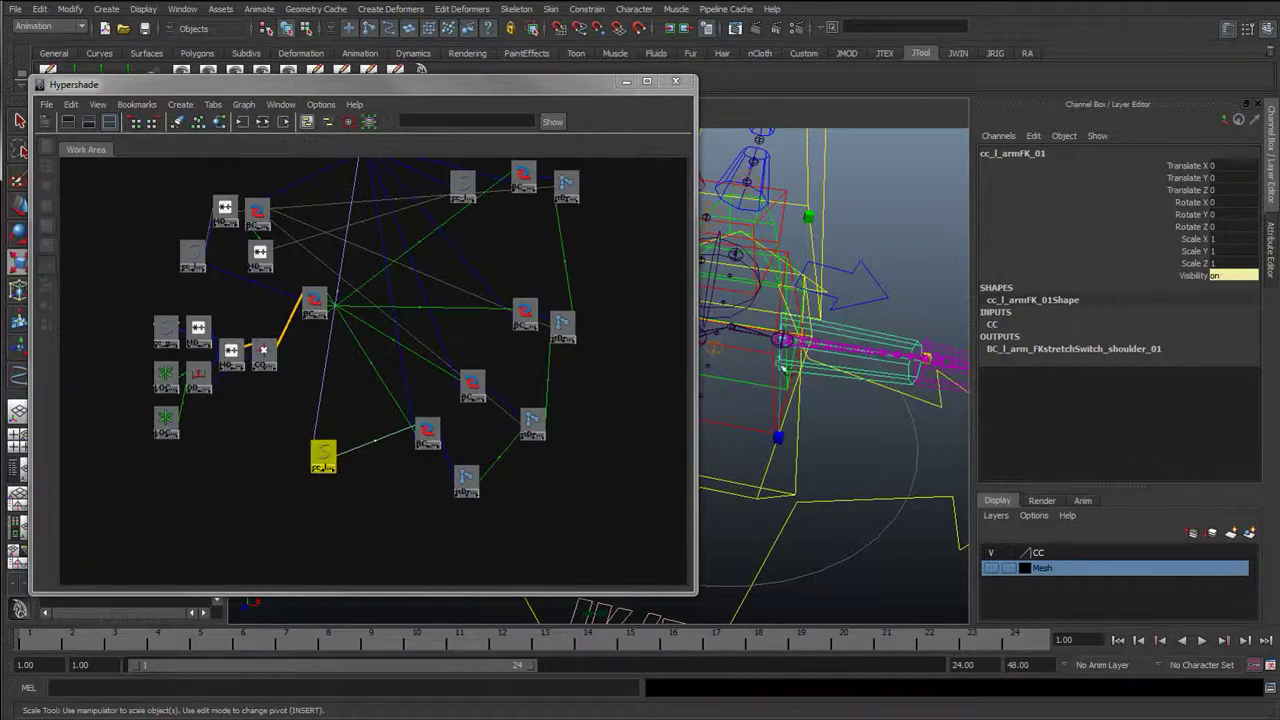
pyautogui.keyDown('alt'); pyautogui.moveTo(883, 359); pyautogui.dragTo(775, 374); pyautogui.keyUp('alt')
pyautogui.click(775, 374)
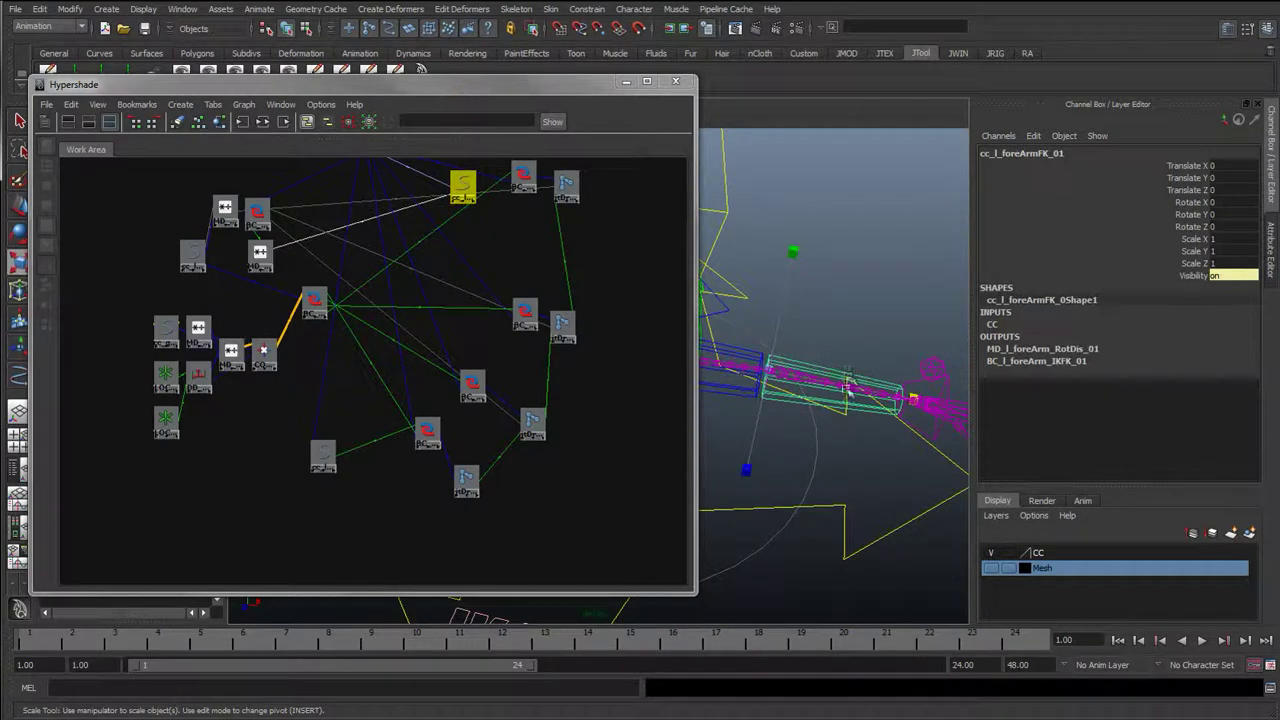
pyautogui.moveTo(912, 400); pyautogui.dragTo(770, 372)
pyautogui.keyDown('alt'); pyautogui.moveTo(386, 377); pyautogui.dragTo(331, 449, button='middle'); pyautogui.keyUp('alt')
pyautogui.moveTo(411, 260); pyautogui.dragTo(376, 321)
# - Connect the scale of cc_l_foreArmFK_01 to color1 of BC_l_arm_FKstretchSwitch_foreArmTwist_01
pyautogui.moveTo(372, 320); pyautogui.dragTo(470, 250, button='middle')
pyautogui.click(502, 312)
pyautogui.scroll(-8, 115, 470)
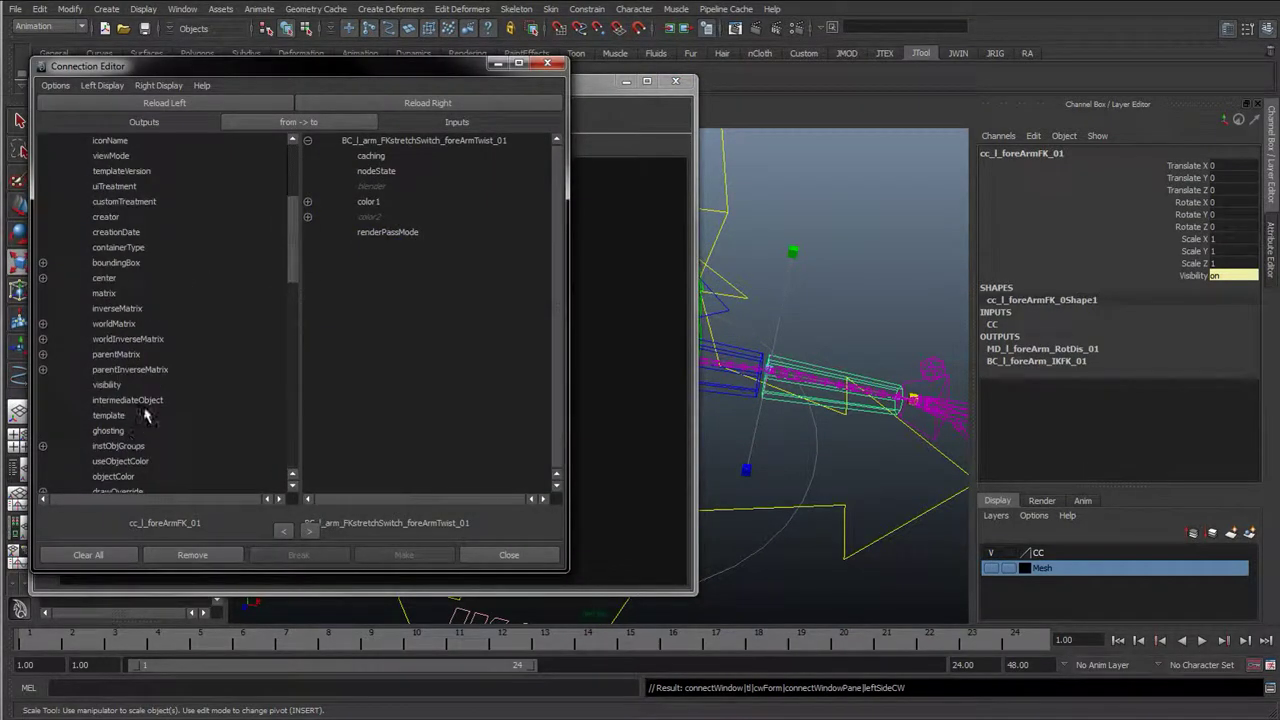
pyautogui.scroll(5, 141, 413)
pyautogui.scroll(-8, 125, 390)
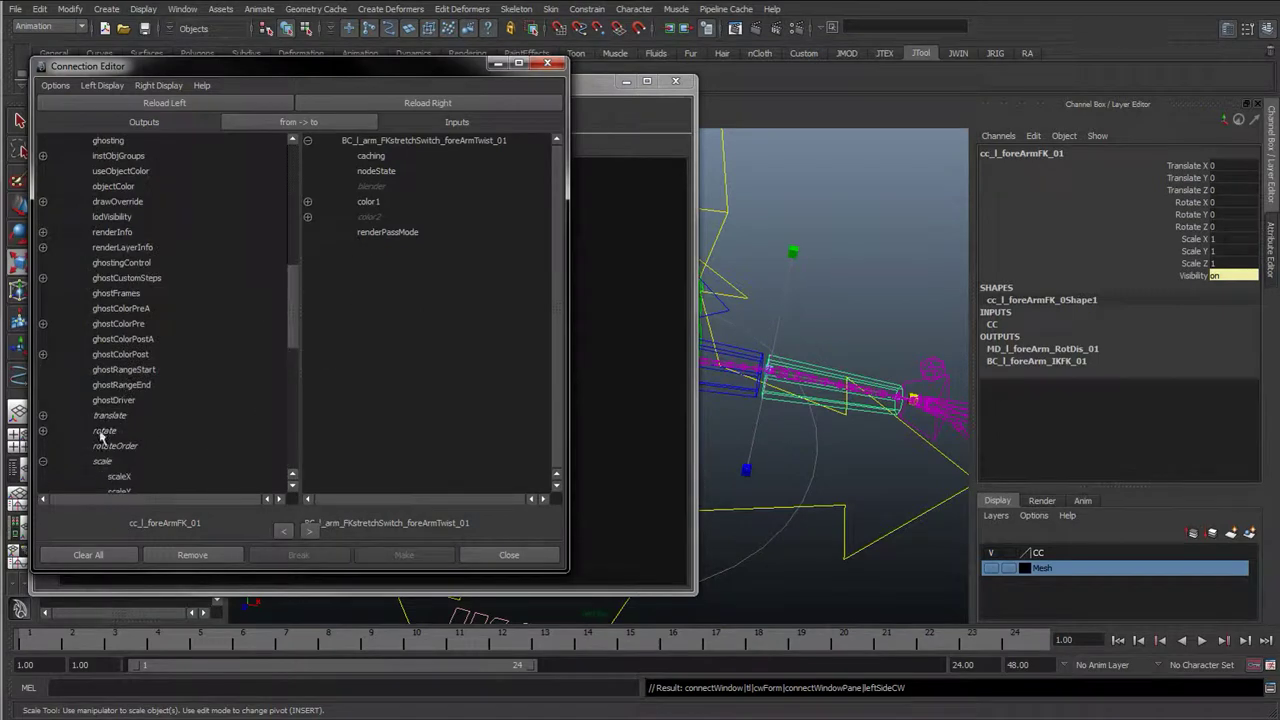
pyautogui.click(100, 461)
pyautogui.click(371, 202)
# - Connect the scale of cc_l_foreArmFK_01 to color1 of the elbowB and elbowA FK stretch switches
pyautogui.moveTo(433, 66); pyautogui.dragTo(295, 108)
pyautogui.moveTo(506, 96); pyautogui.dragTo(811, 90)
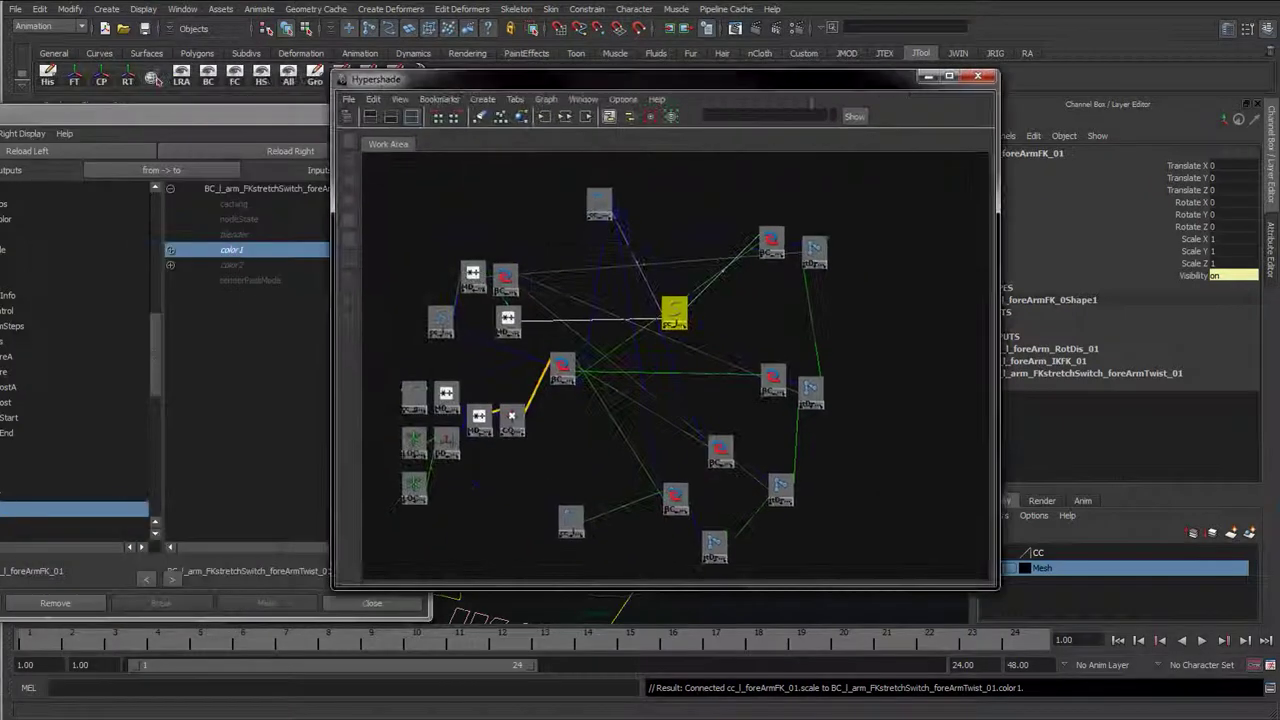
pyautogui.click(773, 378)
pyautogui.click(317, 153)
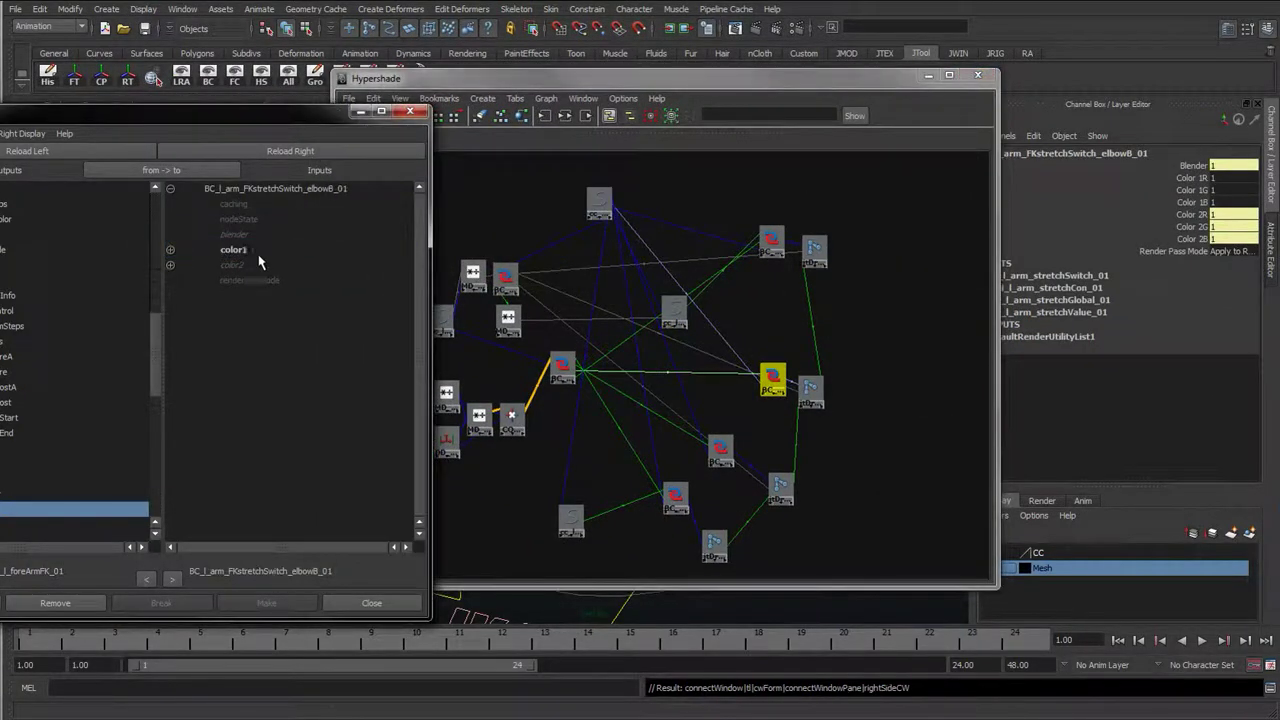
pyautogui.click(241, 252)
pyautogui.click(720, 449)
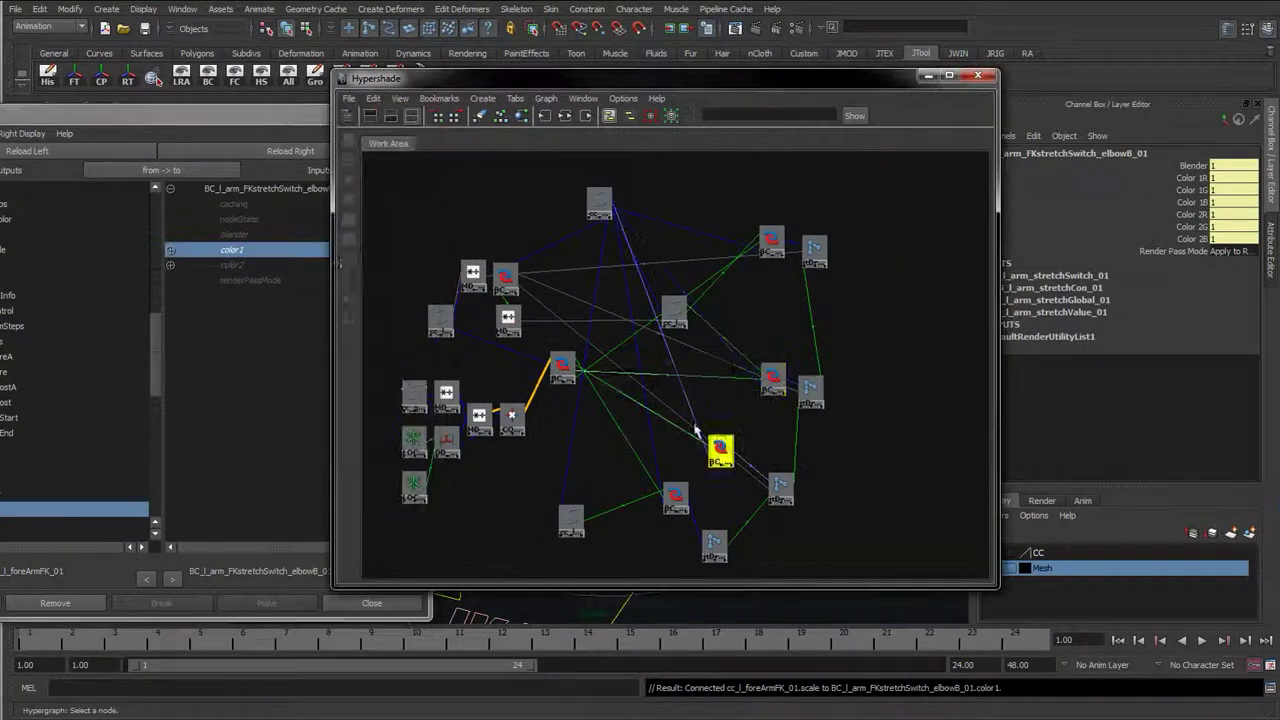
pyautogui.click(280, 153)
pyautogui.click(232, 250)
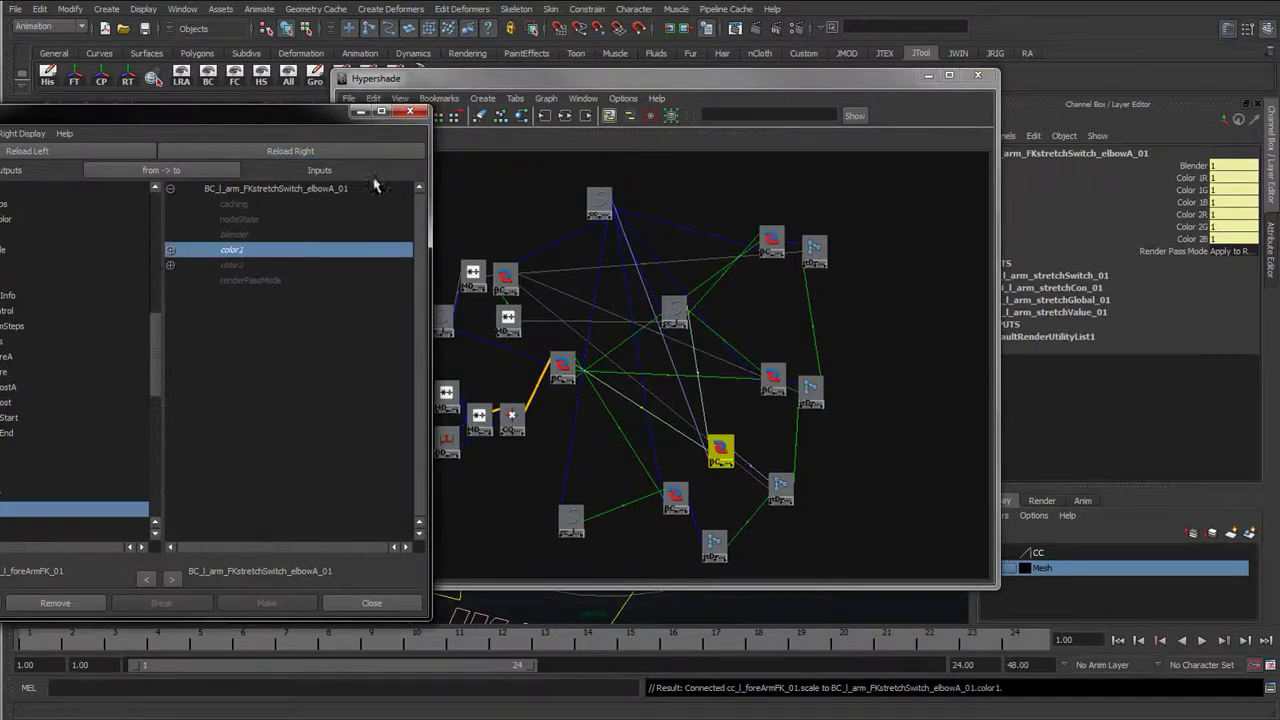
pyautogui.click(410, 112)
# - Move the jtDrv_l_elbowB_01 and jtDrv_l_foreArmTwist_01 nodes away from their switches, and check the twist joint's scale channels
pyautogui.moveTo(603, 79); pyautogui.dragTo(283, 100)
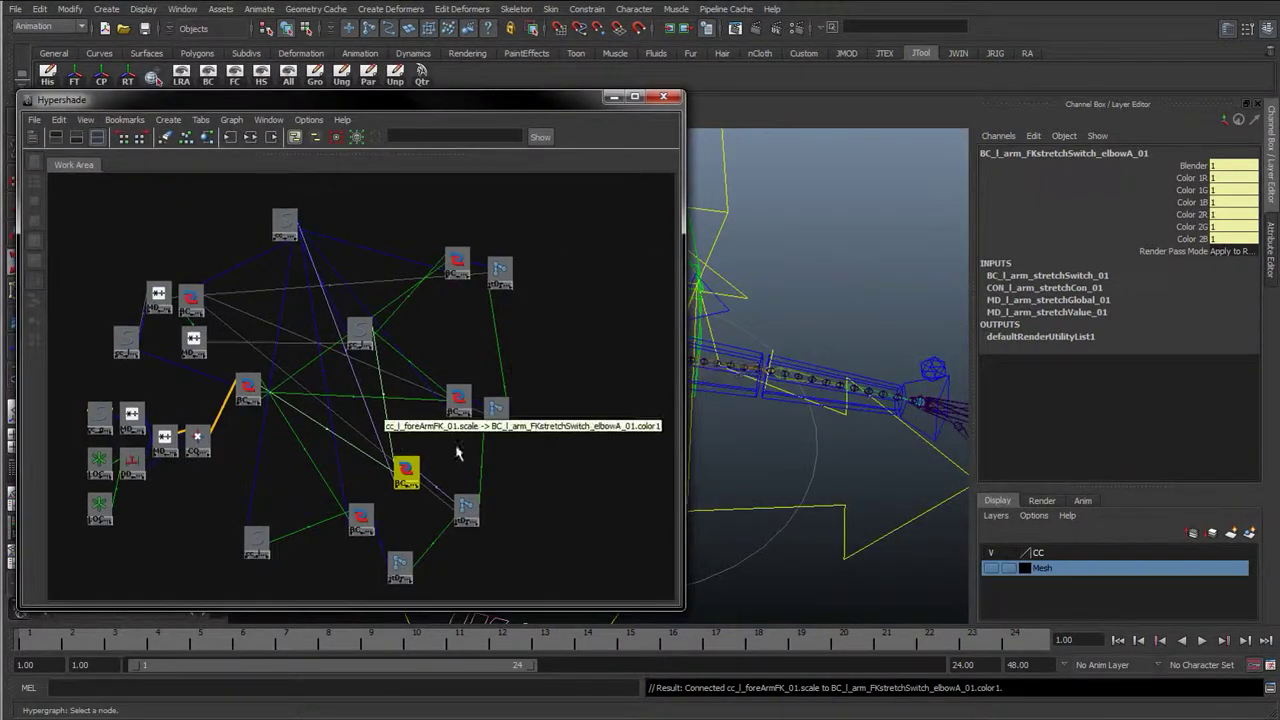
pyautogui.moveTo(495, 410); pyautogui.dragTo(621, 457)
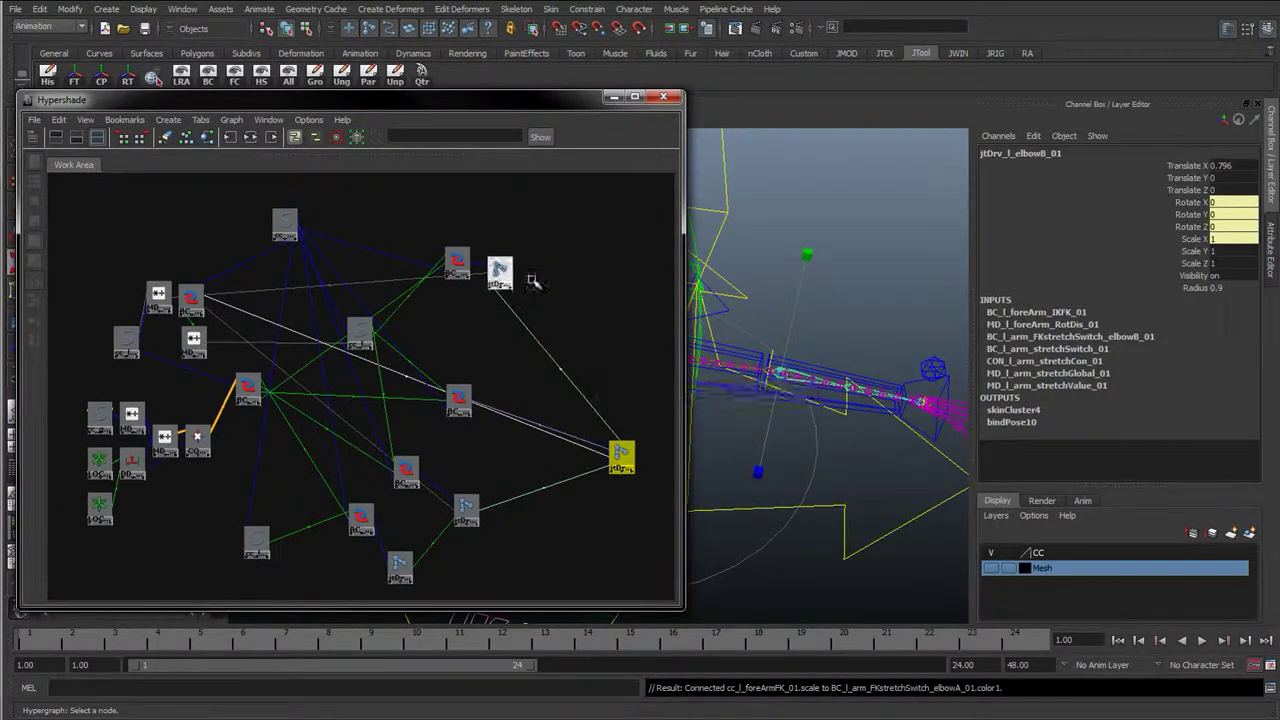
pyautogui.moveTo(503, 270); pyautogui.dragTo(590, 340)
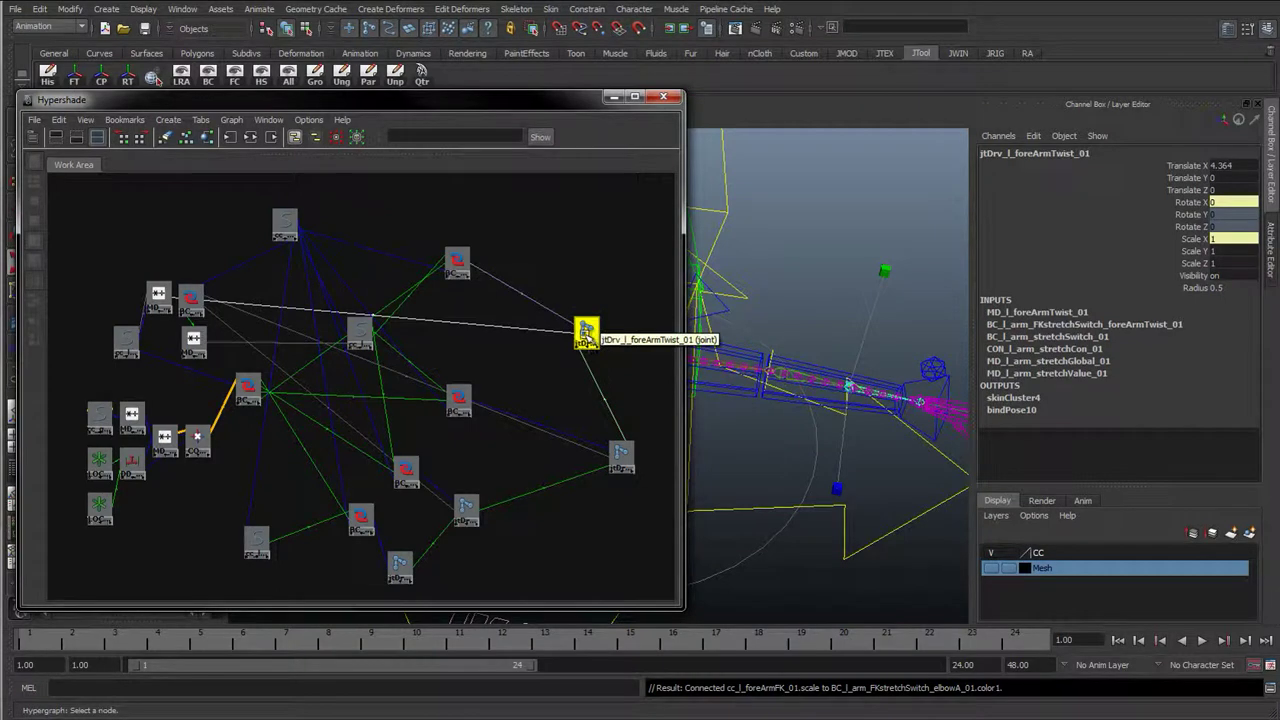
pyautogui.click(1195, 254)
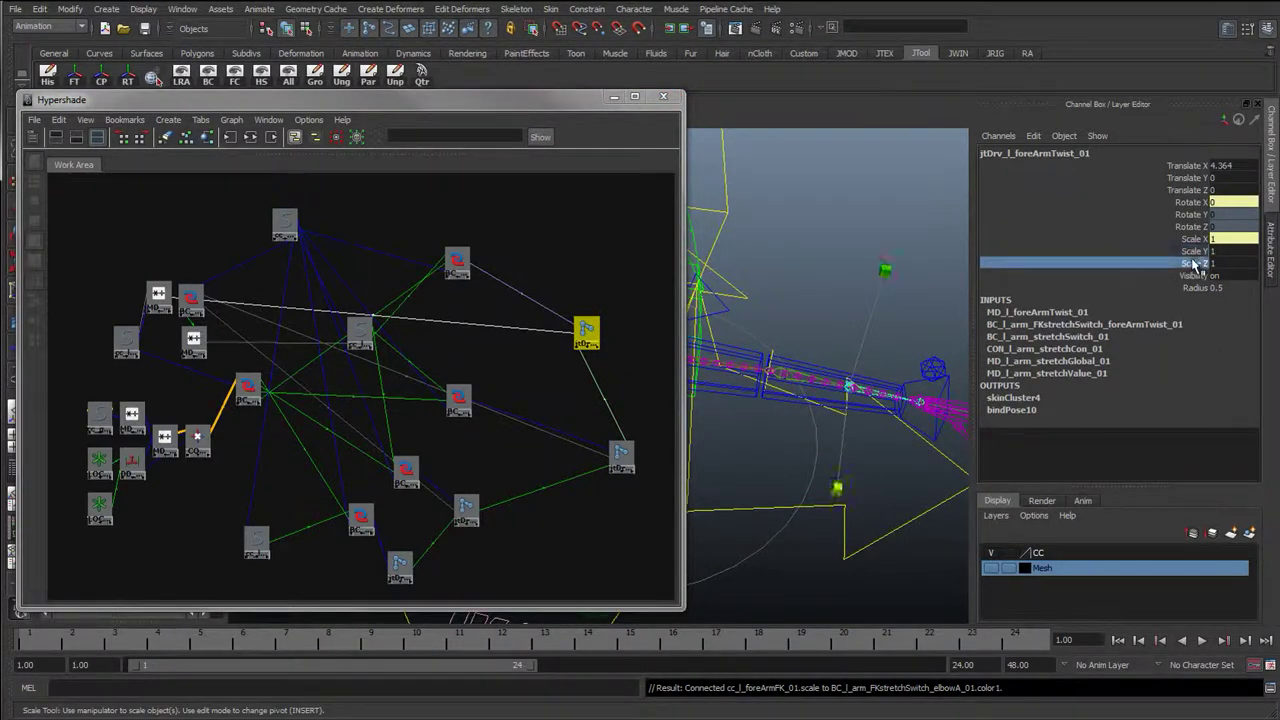
pyautogui.click(567, 100)
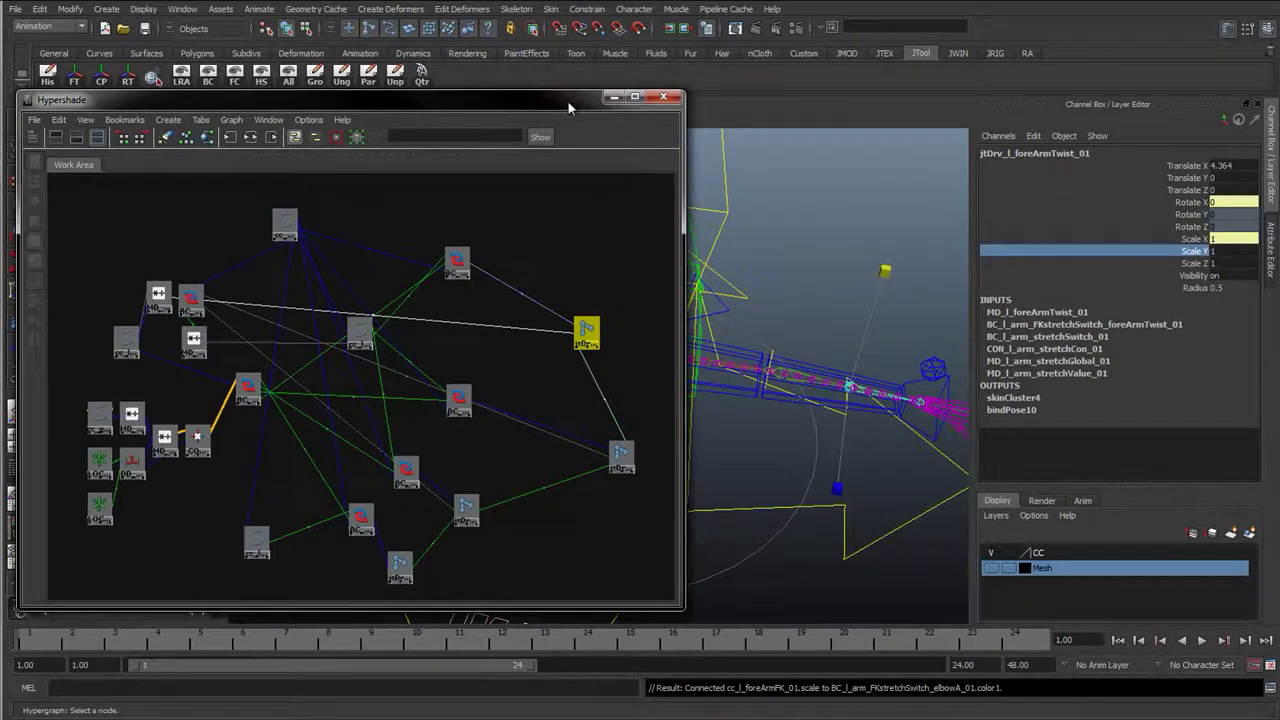
# - Stretch the left forearm FK control along X in the viewport to test the forearm joints, and undo the scaling
pyautogui.moveTo(556, 104); pyautogui.dragTo(0, 107)
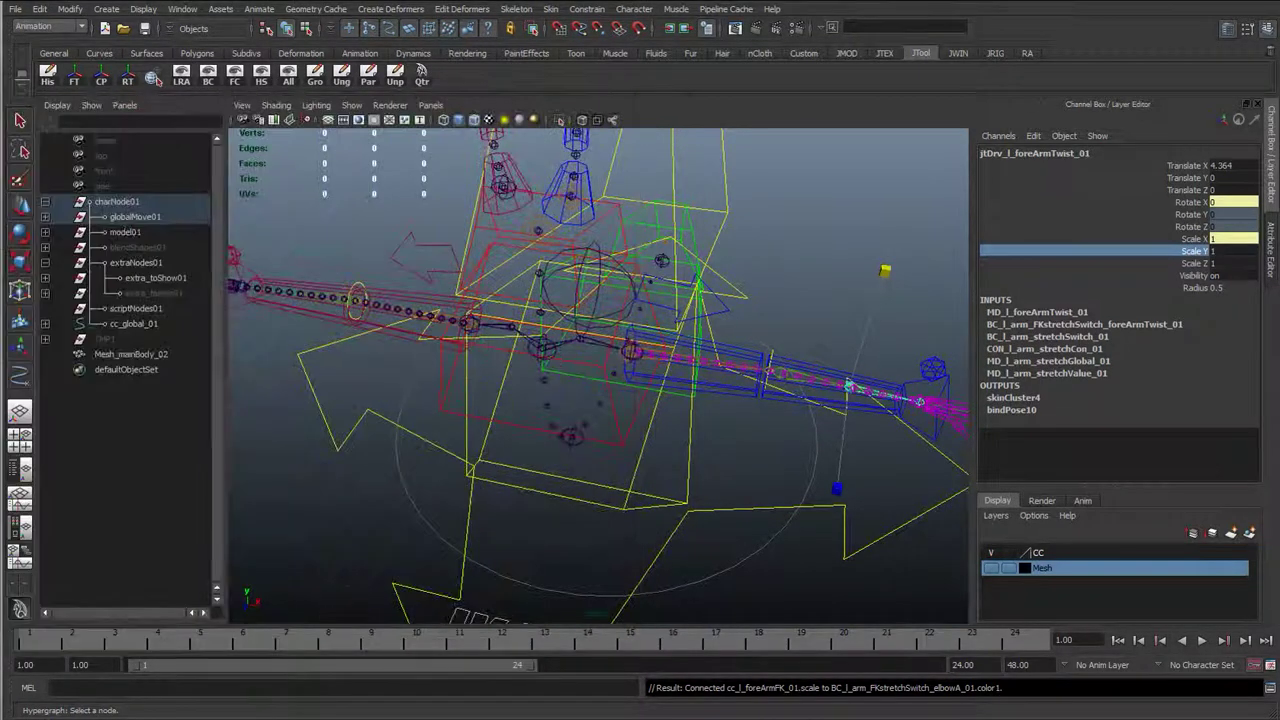
pyautogui.click(859, 322)
pyautogui.click(831, 375)
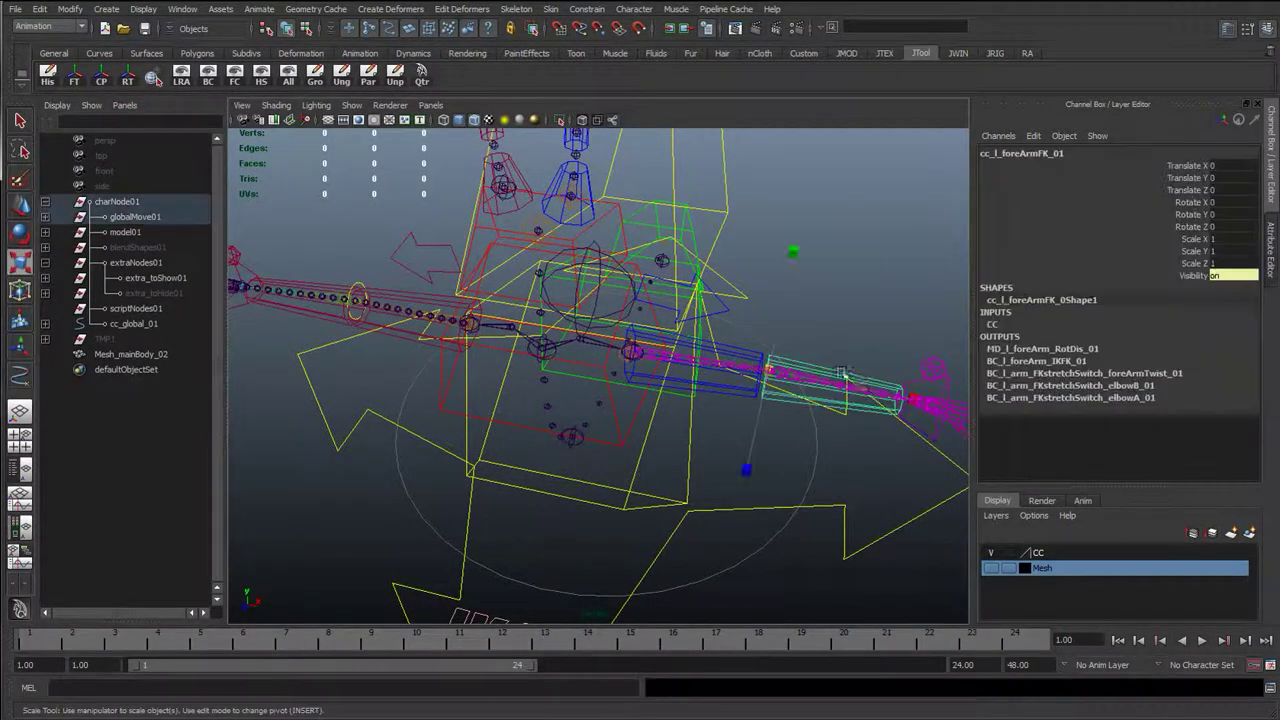
pyautogui.moveTo(908, 406); pyautogui.dragTo(956, 408)
pyautogui.keyDown('alt'); pyautogui.moveTo(831, 392); pyautogui.dragTo(681, 368, button='middle'); pyautogui.keyUp('alt')
pyautogui.press('z')
pyautogui.moveTo(757, 443); pyautogui.dragTo(596, 437, button='middle')
pyautogui.moveTo(595, 437); pyautogui.dragTo(765, 516)
pyautogui.hotkey('ctrl', 'z')
pyautogui.keyDown('alt'); pyautogui.moveTo(657, 486); pyautogui.dragTo(960, 492); pyautogui.keyUp('alt')
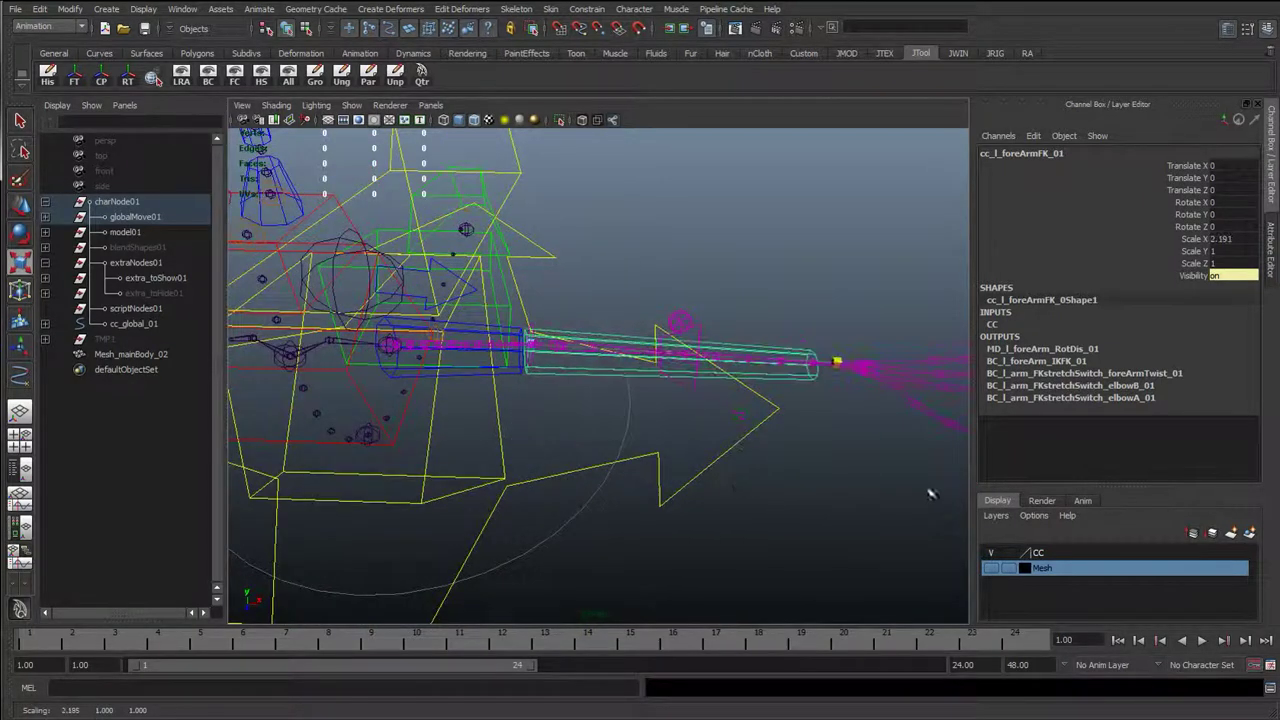
pyautogui.press('q')
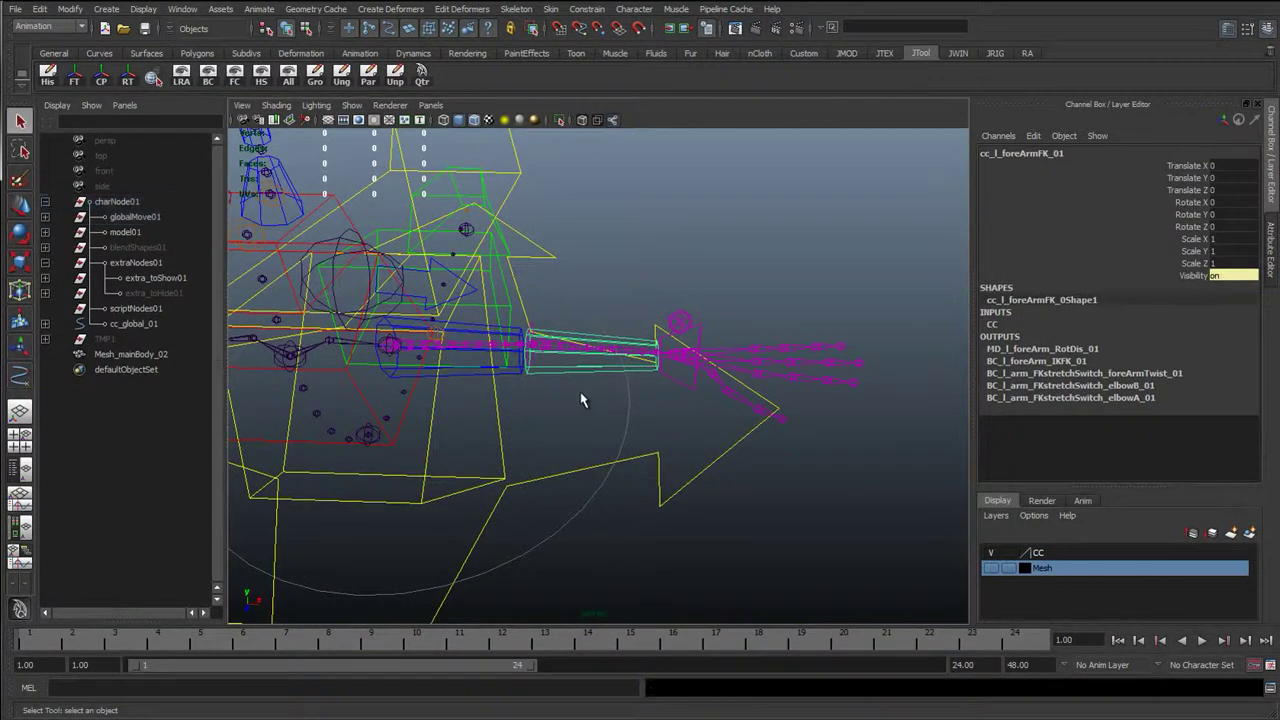
# - Set the Visibility of the extra_toHide01 group to 1
pyautogui.press('w')
pyautogui.click(577, 410)
pyautogui.click(665, 338)
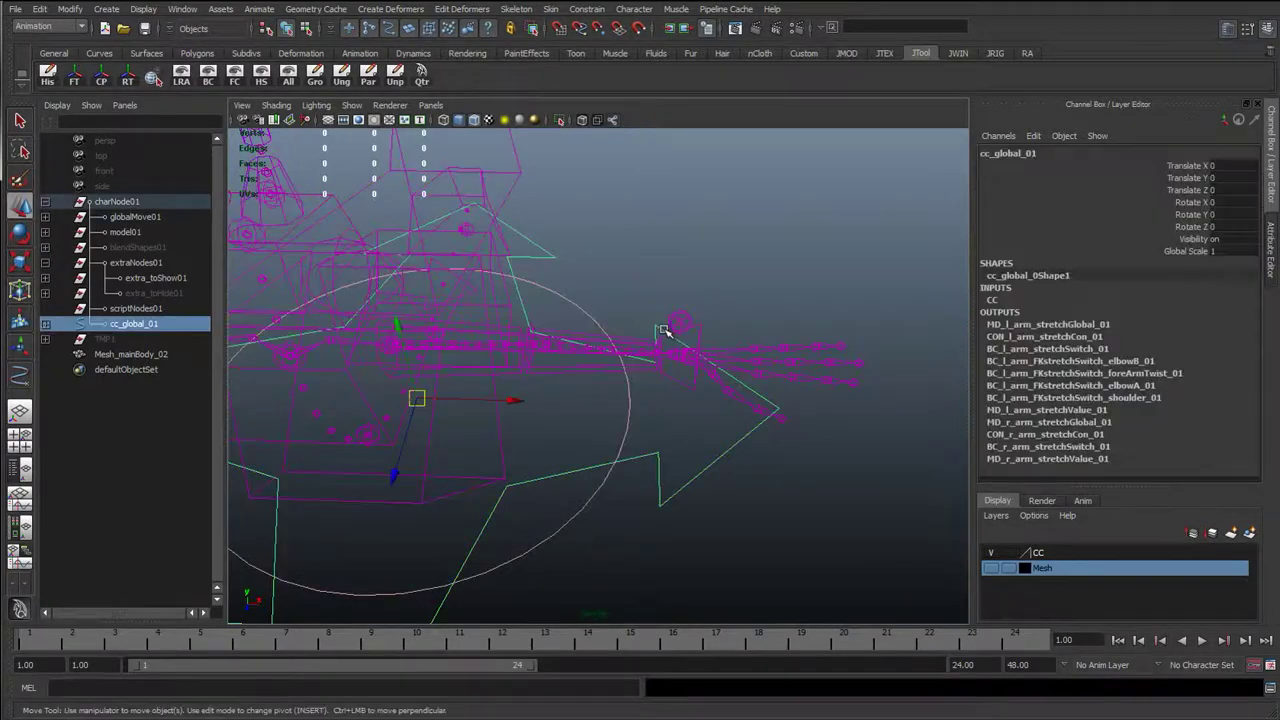
pyautogui.click(668, 337)
pyautogui.scroll(2, 545, 350)
pyautogui.keyDown('alt'); pyautogui.moveTo(537, 352); pyautogui.dragTo(414, 433); pyautogui.keyUp('alt')
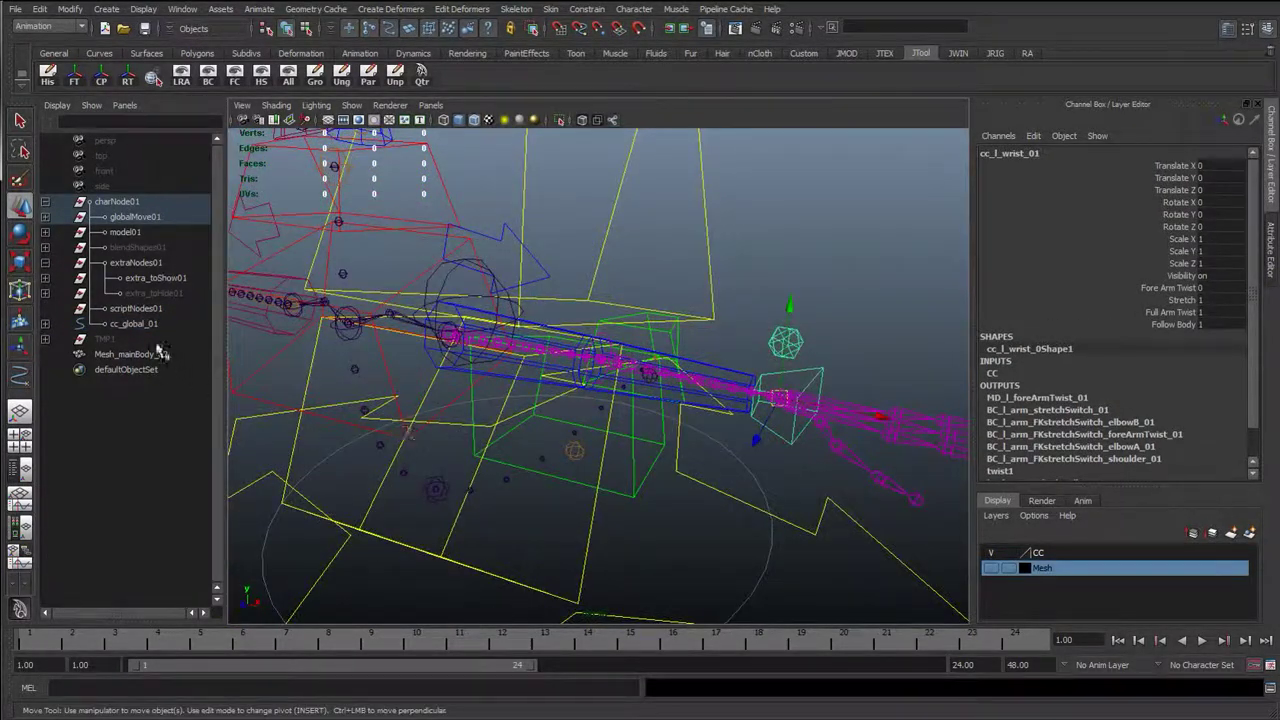
pyautogui.click(155, 293)
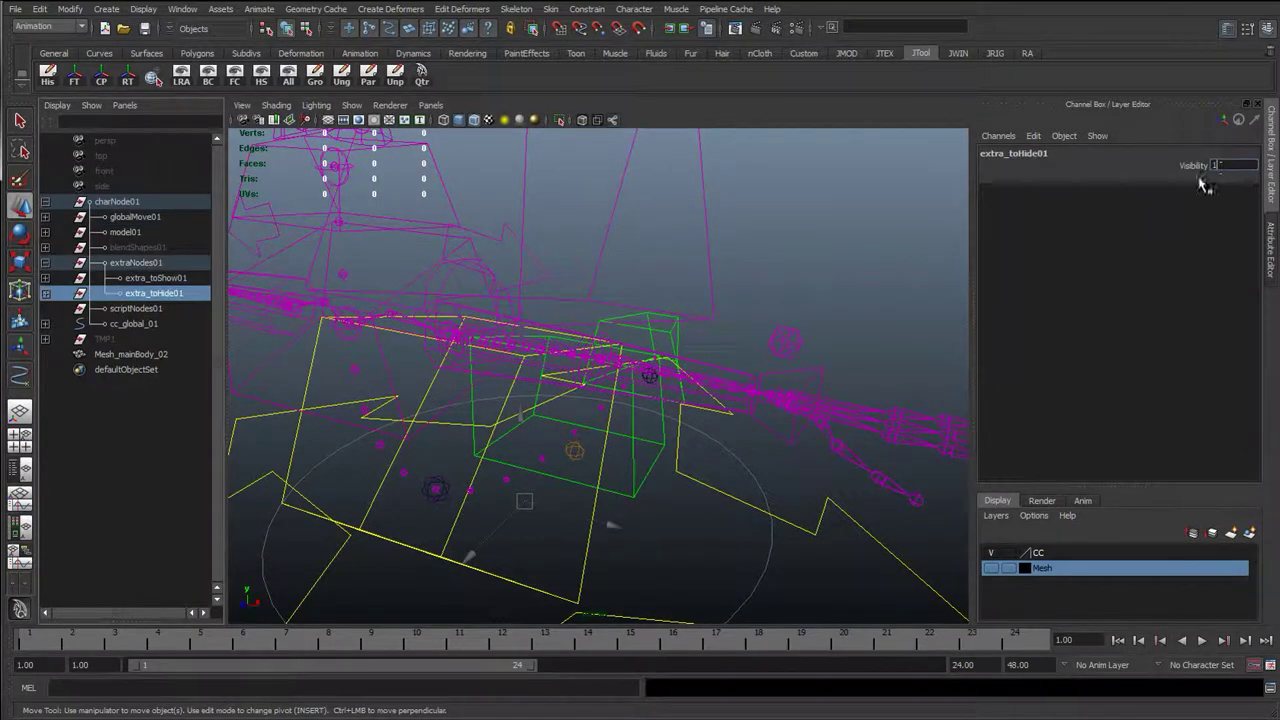
pyautogui.click(775, 342)
pyautogui.scroll(2, 591, 380)
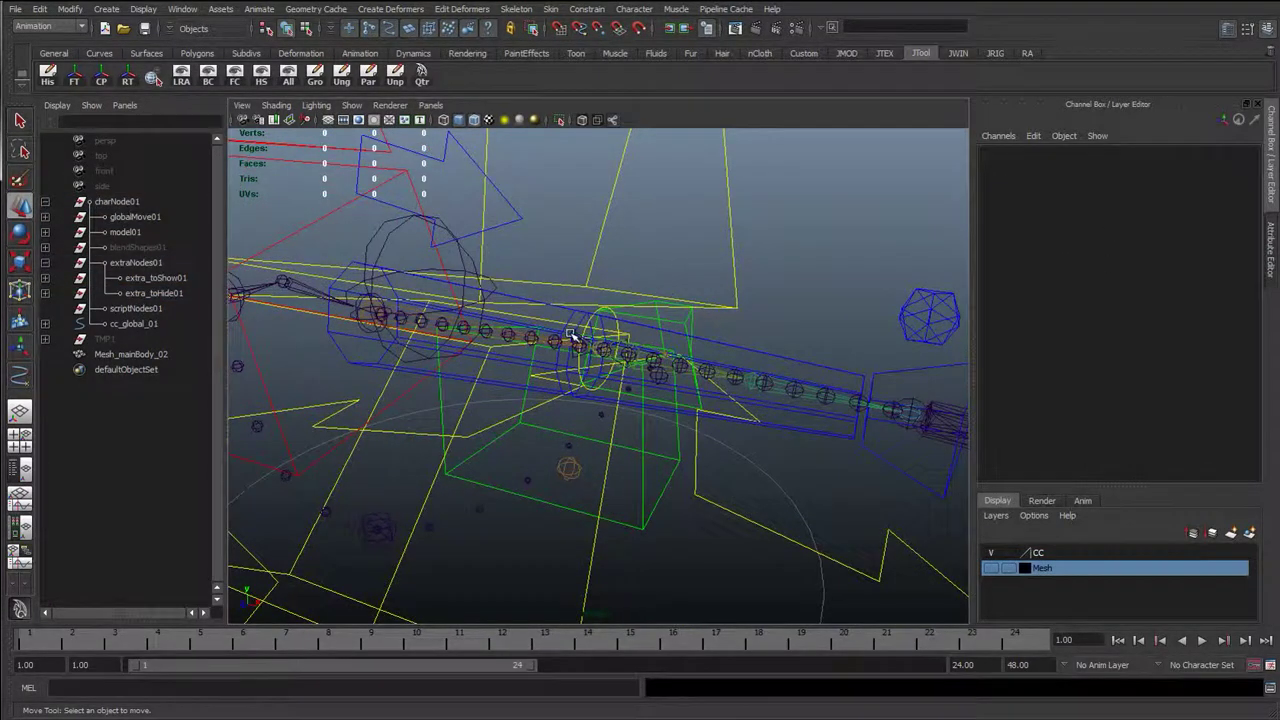
# - Select tie_l_arm_bodyFollow_01 at the left elbow and inspect its channels and connections
pyautogui.click(572, 333)
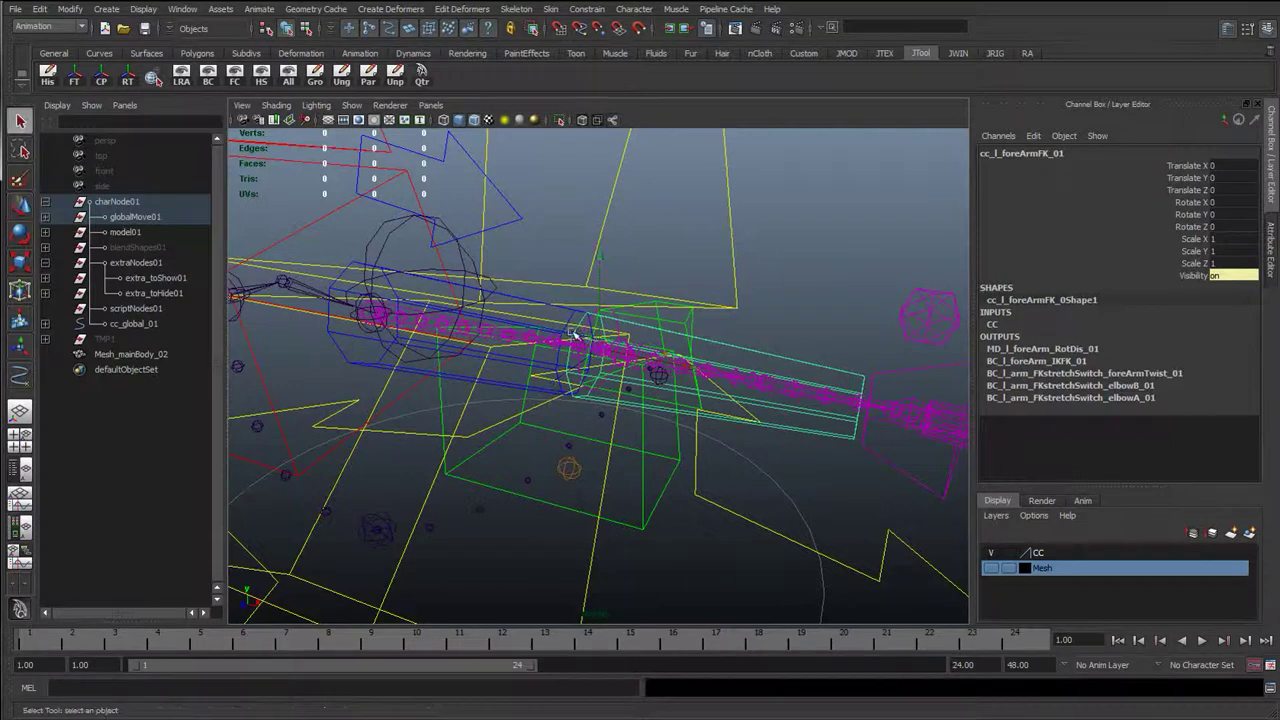
pyautogui.keyDown('alt'); pyautogui.moveTo(580, 333); pyautogui.dragTo(663, 363); pyautogui.keyUp('alt')
pyautogui.keyDown('alt'); pyautogui.moveTo(663, 363); pyautogui.dragTo(660, 335, button='right'); pyautogui.keyUp('alt')
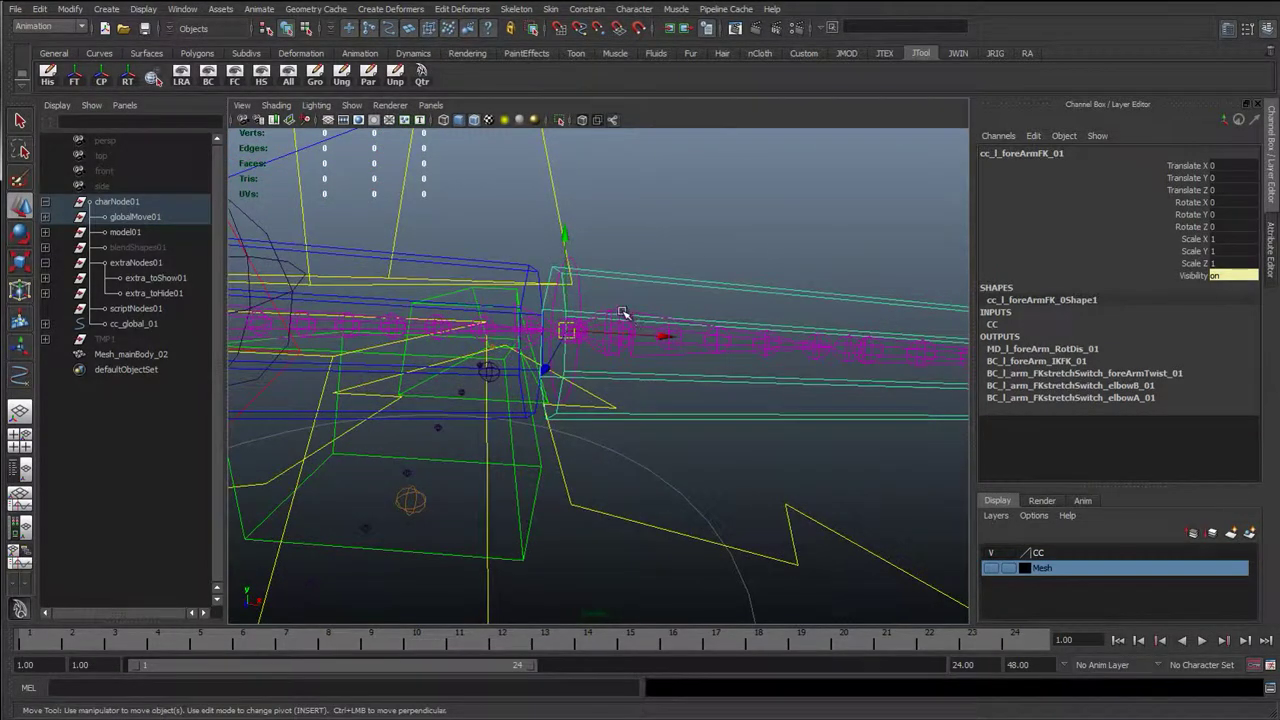
pyautogui.click(618, 308)
pyautogui.click(509, 301)
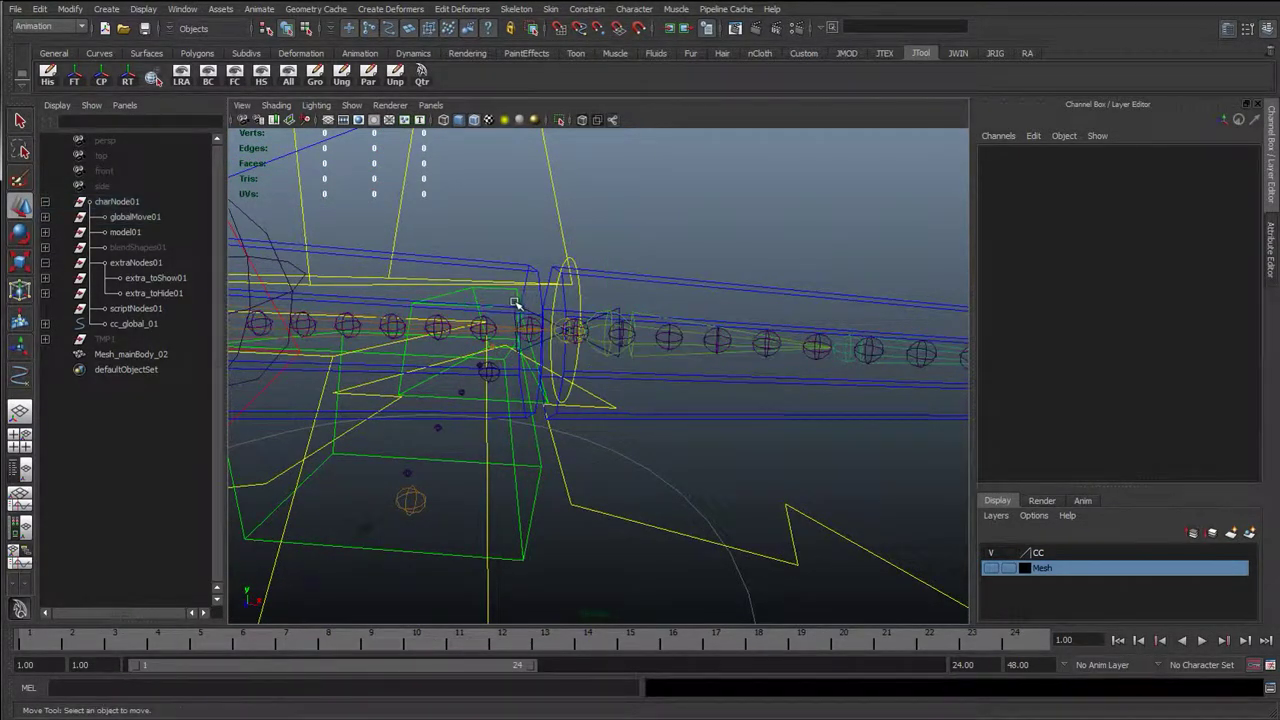
pyautogui.click(517, 302)
pyautogui.scroll(-2, 517, 302)
pyautogui.press('r')
pyautogui.keyDown('alt'); pyautogui.moveTo(579, 398); pyautogui.dragTo(568, 409); pyautogui.keyUp('alt')
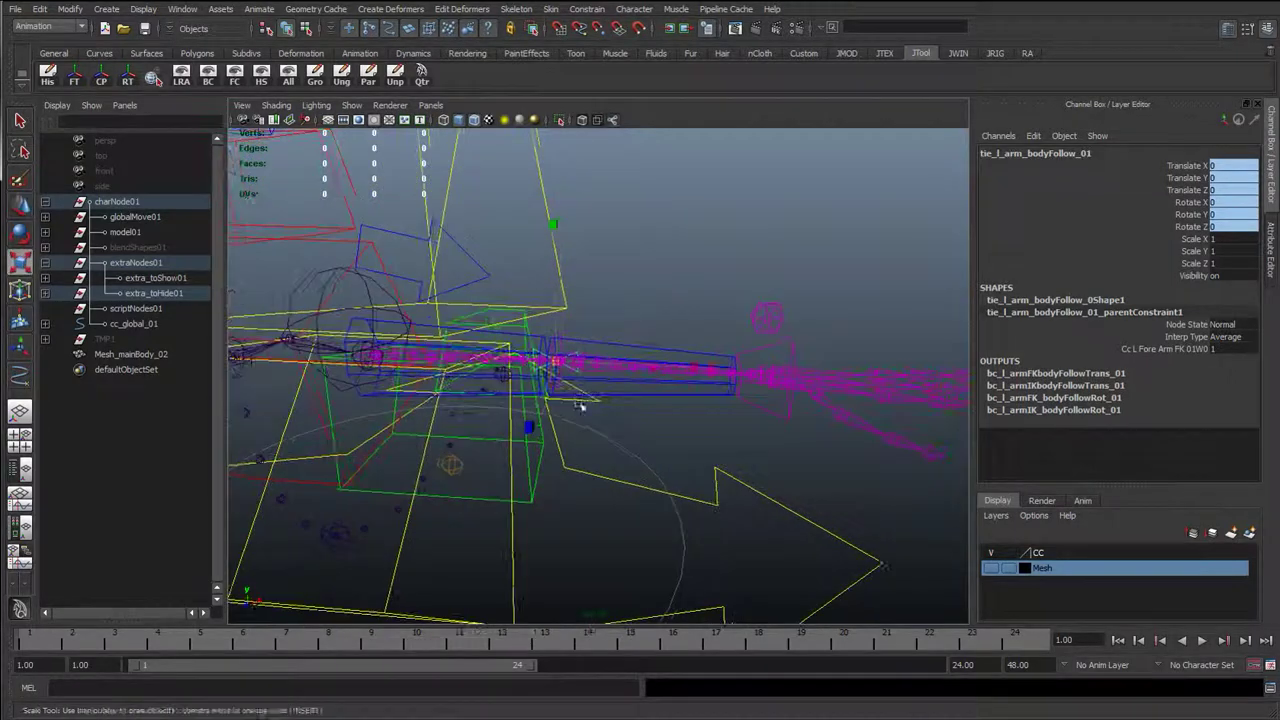
# - Scale cc_l_foreArmFK_01 along X to test whether tie_l_arm_bodyFollow_01 follows it, and undo the scaling
pyautogui.click(624, 345)
pyautogui.moveTo(697, 366); pyautogui.dragTo(728, 368)
pyautogui.keyDown('alt'); pyautogui.moveTo(735, 474); pyautogui.dragTo(533, 360); pyautogui.keyUp('alt')
pyautogui.hotkey('ctrl', 'z')
# - Try to scale-constrain tie_l_arm_bodyFollow_01 to the cc_l_foreArmFK_01 control
pyautogui.press('q')
pyautogui.click(535, 323)
pyautogui.click(532, 320)
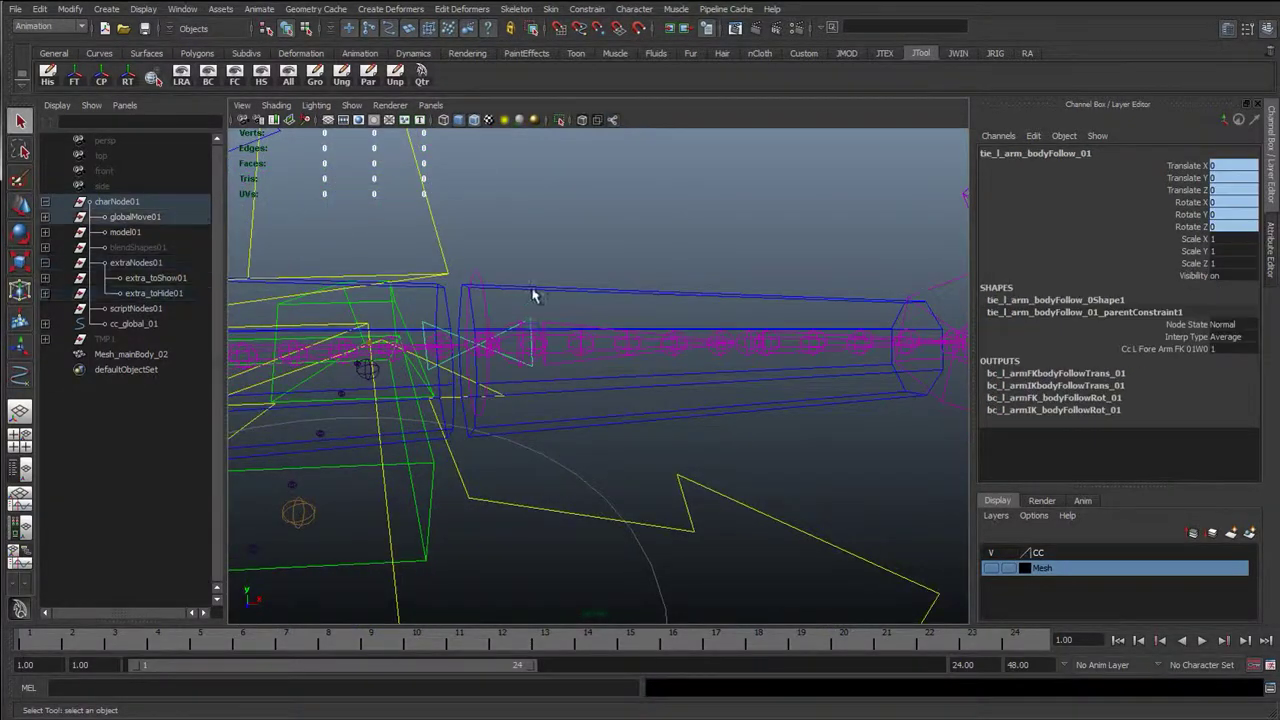
pyautogui.click(534, 291)
pyautogui.scroll(2, 529, 334)
pyautogui.click(403, 340)
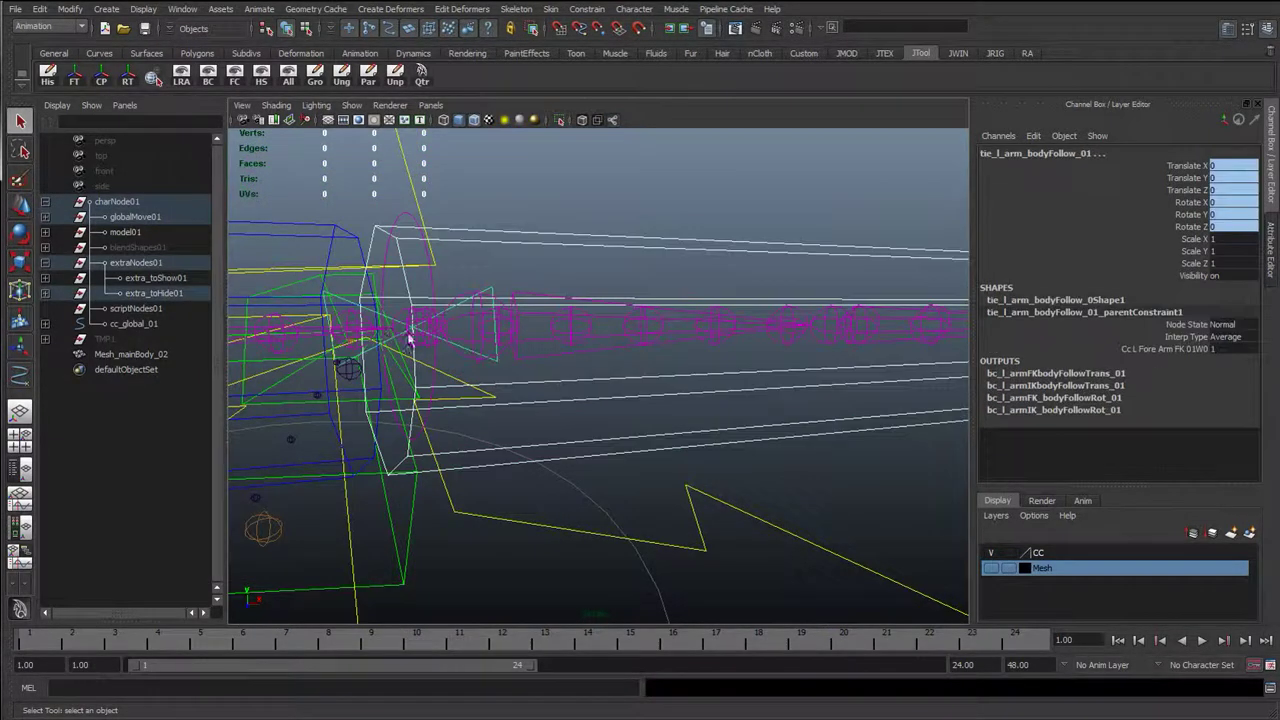
pyautogui.press('f')
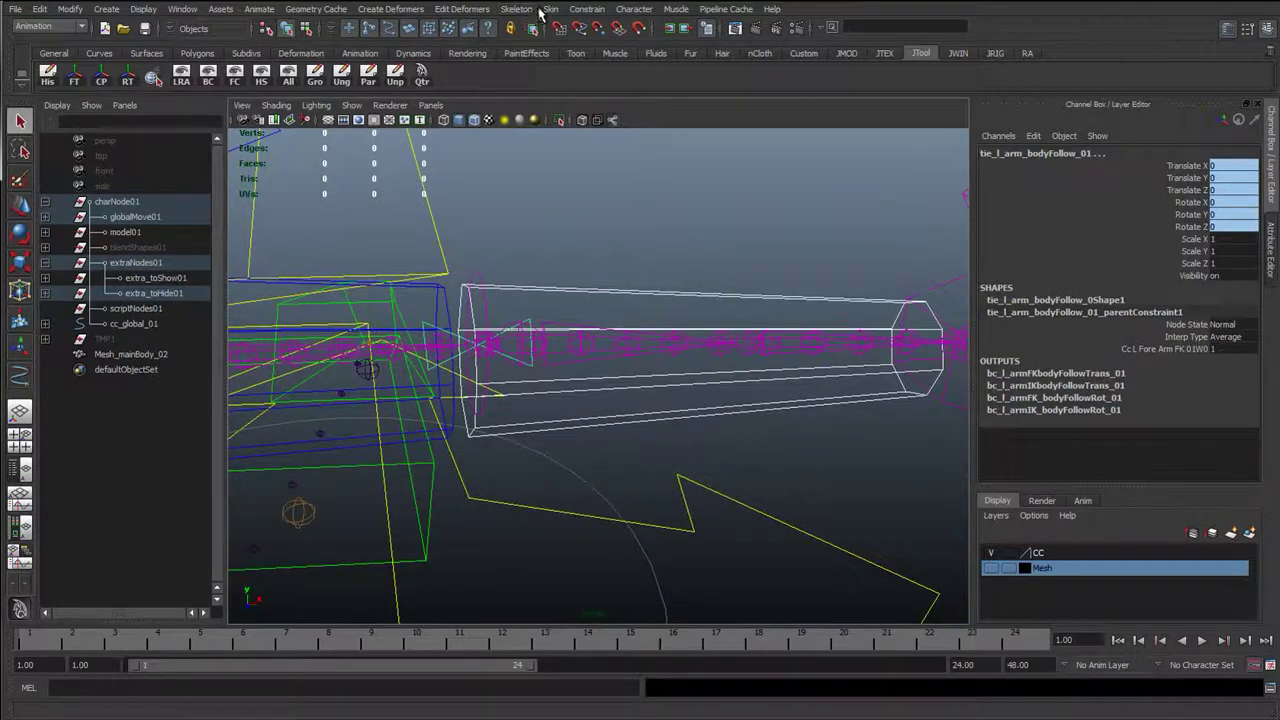
pyautogui.click(584, 9)
pyautogui.click(600, 77)
# - Stretch cc_l_foreArmFK_01 along X to about 1.622 to test the wrist control's following, and undo the scaling
pyautogui.click(629, 309)
pyautogui.press('r')
pyautogui.click(628, 290)
pyautogui.moveTo(626, 346); pyautogui.dragTo(815, 356)
pyautogui.press('z')
pyautogui.keyDown('alt'); pyautogui.moveTo(530, 371); pyautogui.dragTo(677, 423); pyautogui.keyUp('alt')
pyautogui.moveTo(677, 423); pyautogui.dragTo(806, 430, button='middle')
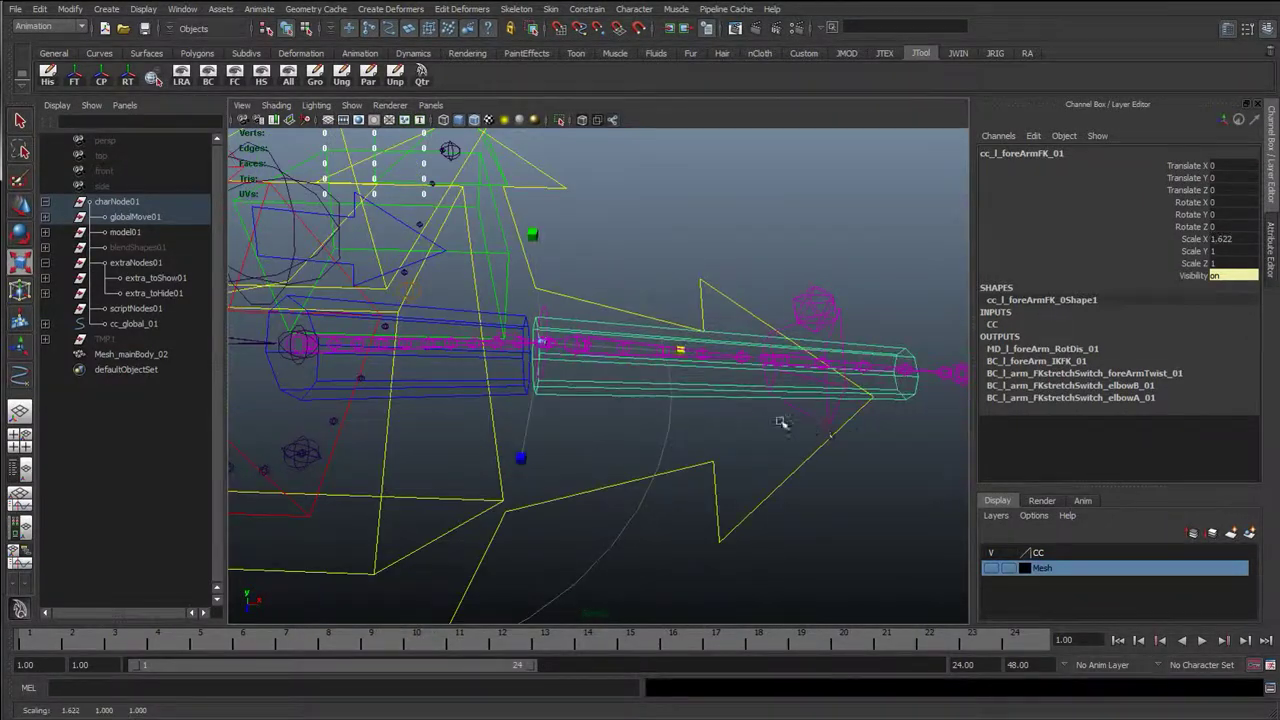
pyautogui.press('z')
# - Select grp_cc_l_wristOff_01 above the left wrist control, test-scale it along X to about 1.967, and undo the scaling
pyautogui.press('q')
pyautogui.click(614, 323)
pyautogui.scroll(2, 543, 346)
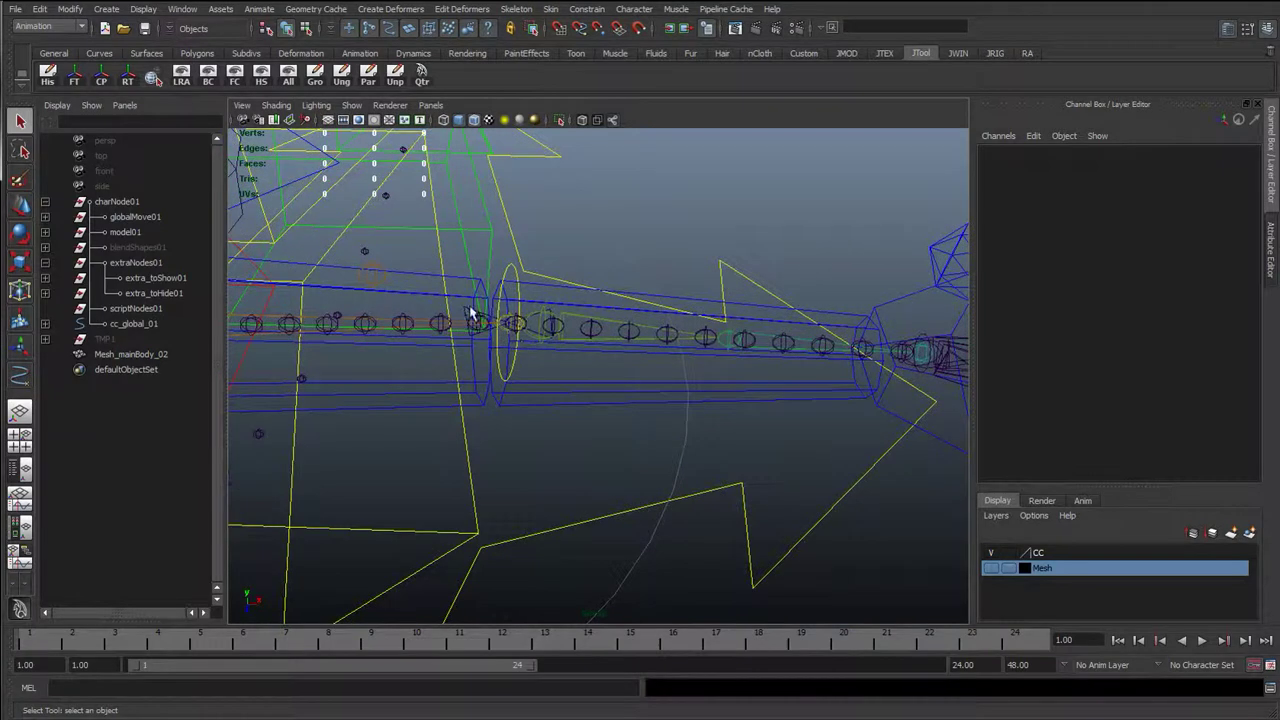
pyautogui.click(478, 318)
pyautogui.keyDown('alt'); pyautogui.moveTo(876, 331); pyautogui.dragTo(727, 339, button='middle'); pyautogui.keyUp('alt')
pyautogui.click(762, 326)
pyautogui.click(743, 323)
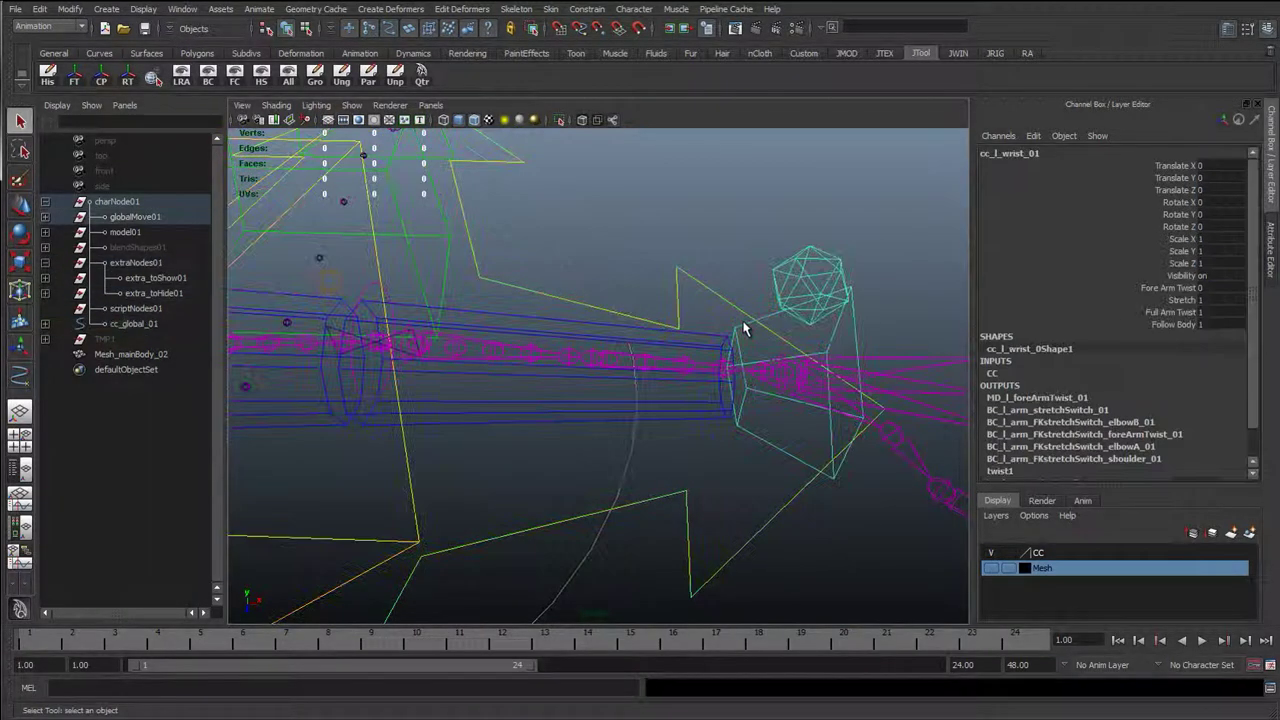
pyautogui.keyDown('alt'); pyautogui.moveTo(743, 329); pyautogui.dragTo(621, 368); pyautogui.keyUp('alt')
pyautogui.press('Up')
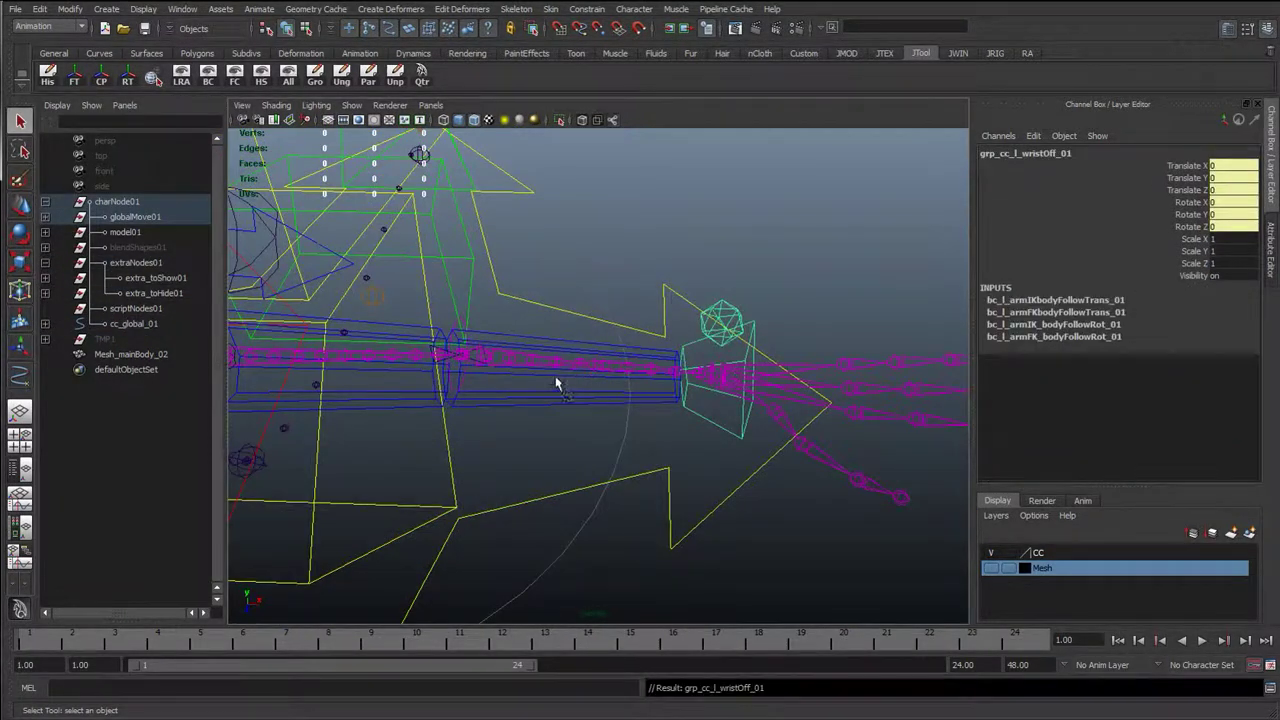
pyautogui.press('w')
pyautogui.press('r')
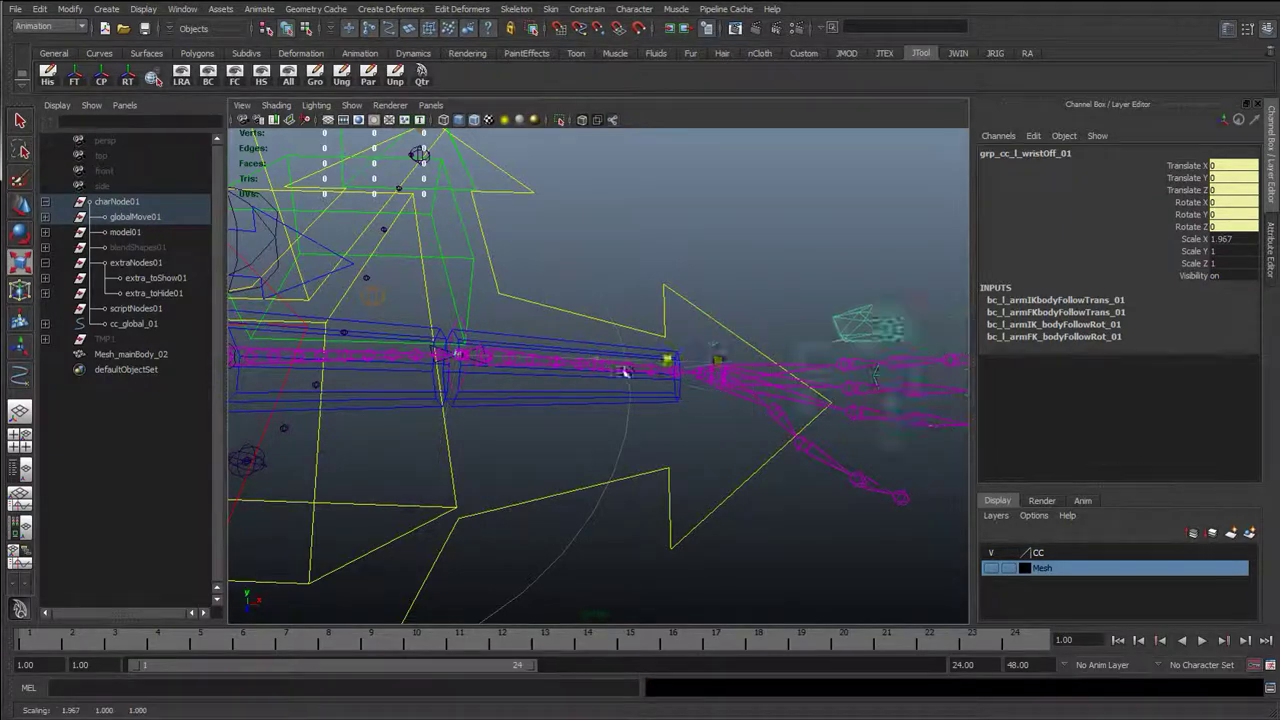
pyautogui.keyDown('alt'); pyautogui.moveTo(594, 358); pyautogui.dragTo(555, 368); pyautogui.keyUp('alt')
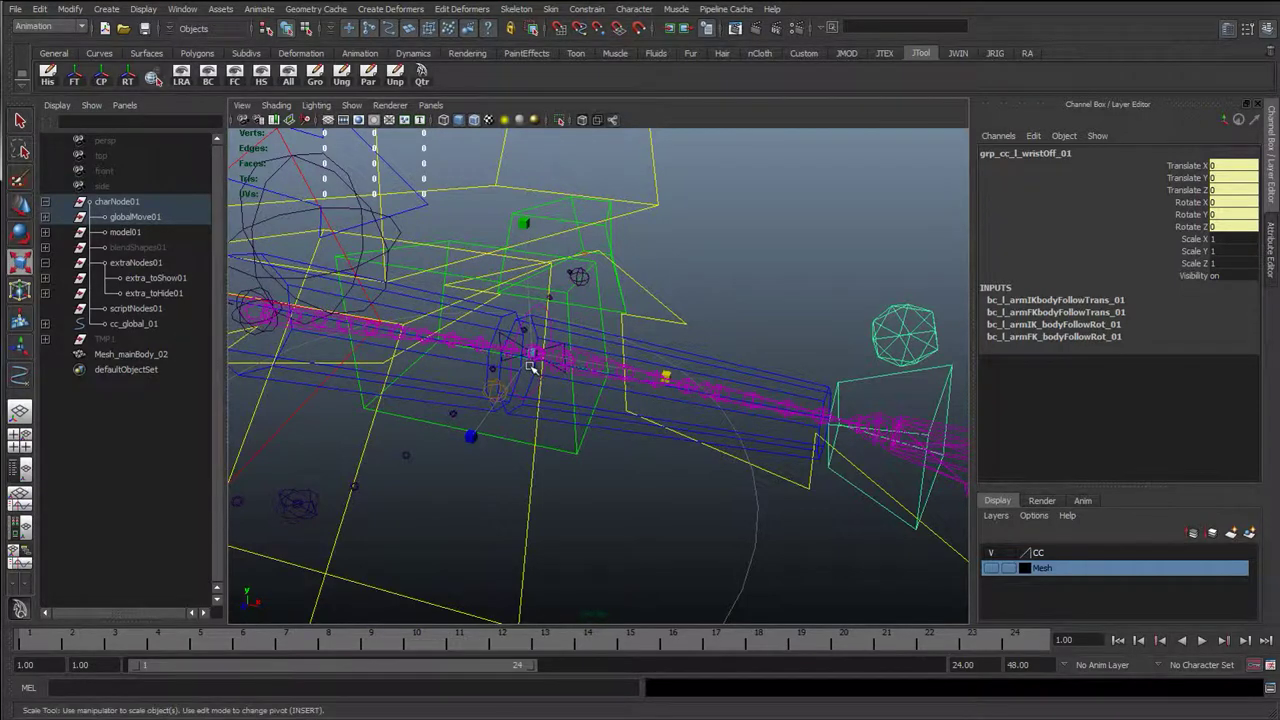
# - Select grp_cc_l_wristOff_01 again and examine the existing arm stretch network in the Hypershade
pyautogui.click(837, 375)
pyautogui.click(851, 384)
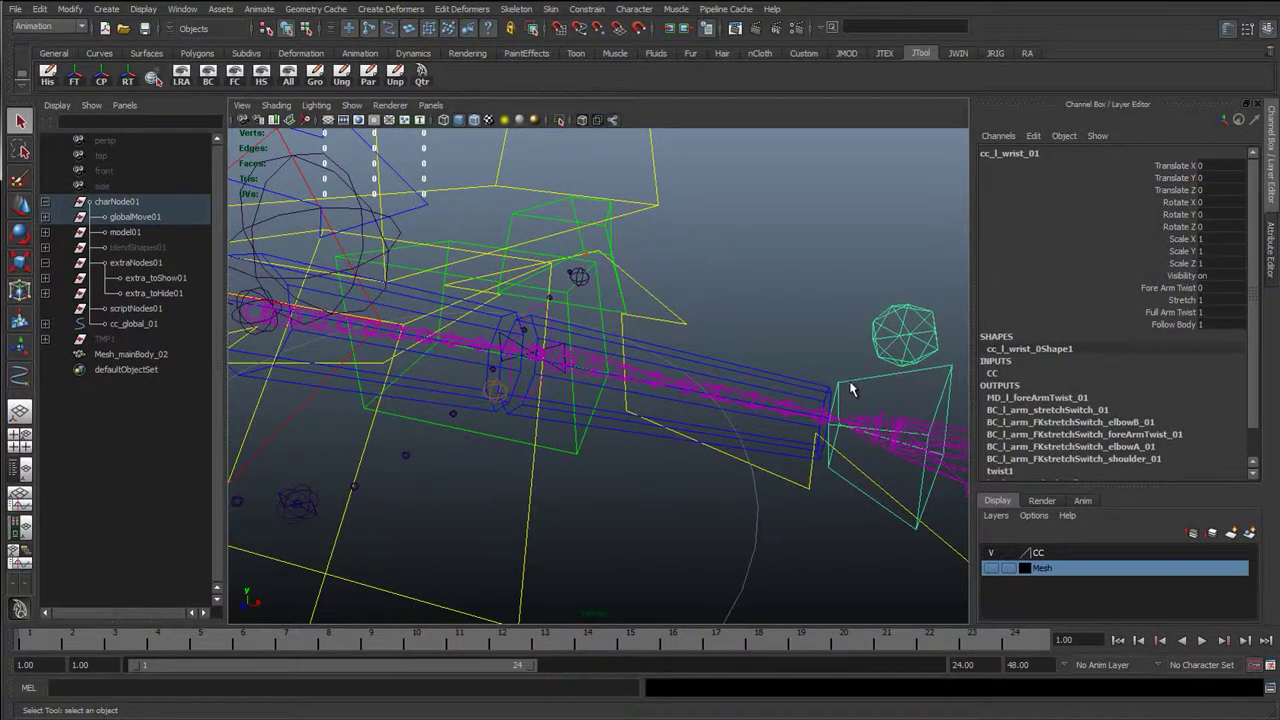
pyautogui.press('Up')
pyautogui.hotkey('alt', 'Tab')
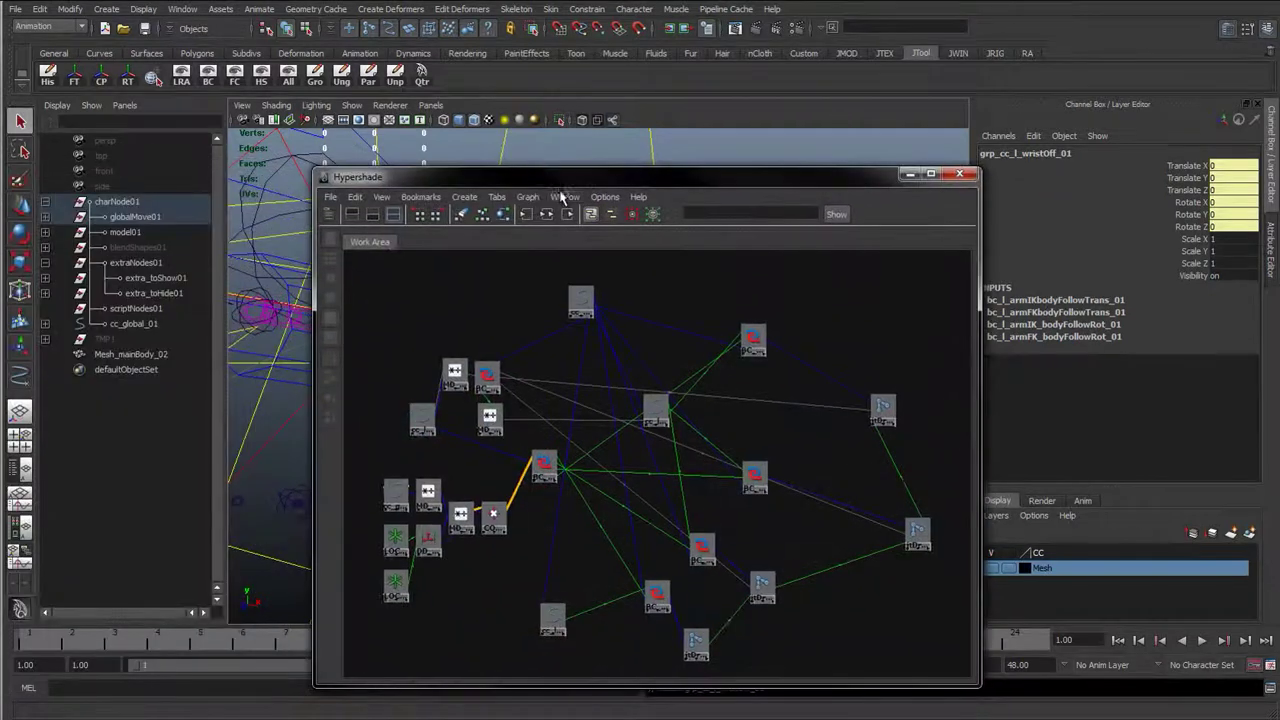
pyautogui.click(528, 197)
pyautogui.click(582, 173)
pyautogui.moveTo(629, 183); pyautogui.dragTo(499, 170)
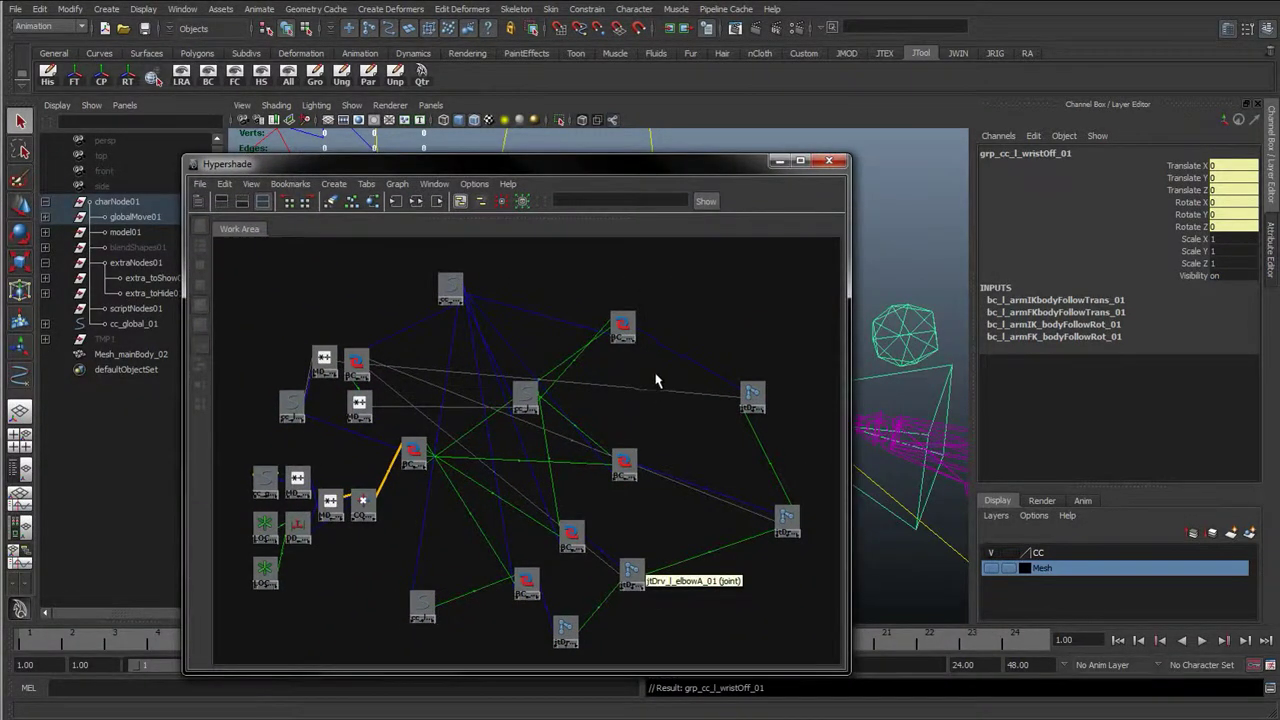
pyautogui.moveTo(607, 160); pyautogui.dragTo(494, 172)
pyautogui.click(666, 172)
# - Switch the left arm to IK with the L Arm IKFK attribute of cc_global_IKFK_01
pyautogui.scroll(-5, 482, 356)
pyautogui.keyDown('alt'); pyautogui.moveTo(560, 420); pyautogui.dragTo(614, 420); pyautogui.keyUp('alt')
pyautogui.click(610, 408)
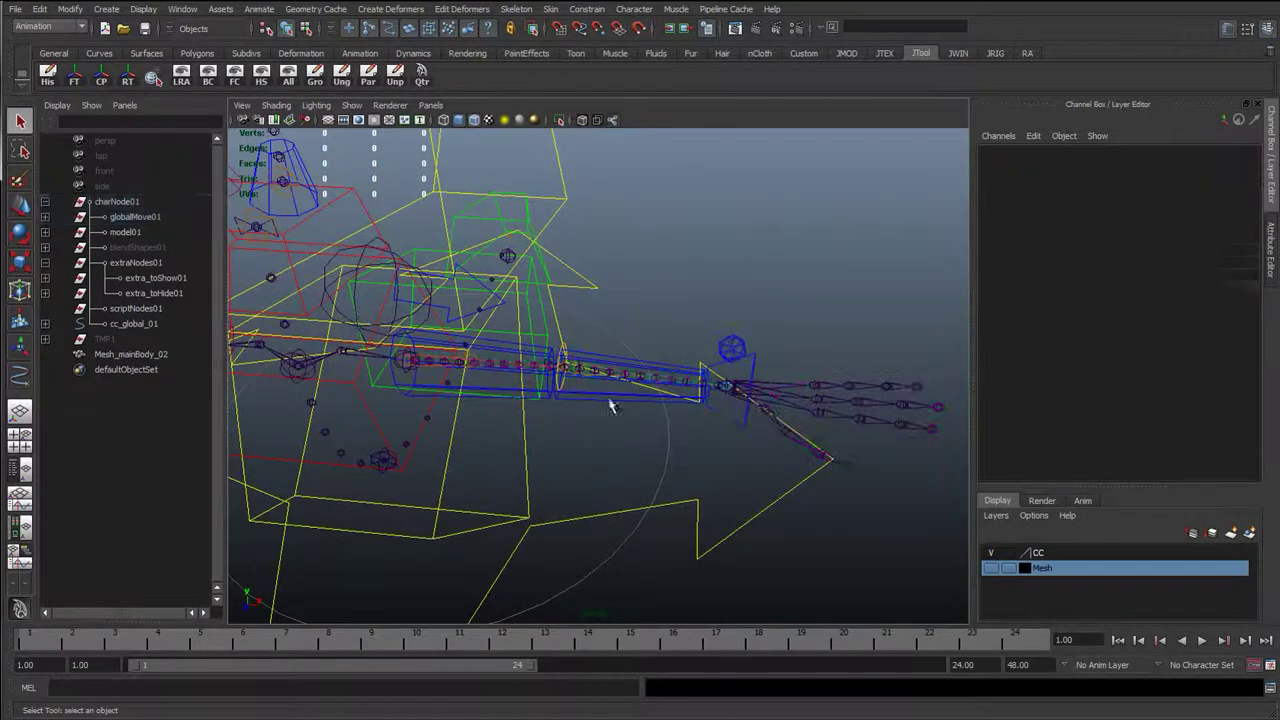
pyautogui.keyDown('alt'); pyautogui.moveTo(418, 522); pyautogui.dragTo(414, 590); pyautogui.keyUp('alt')
pyautogui.click(414, 592)
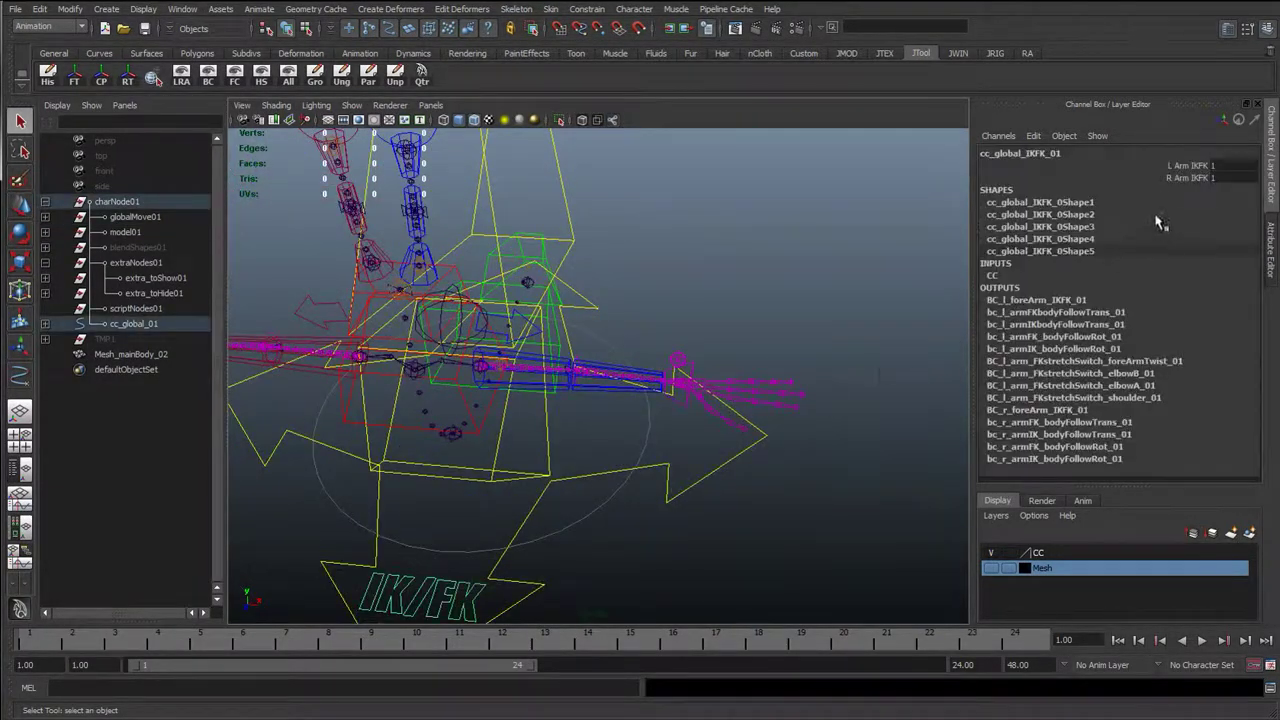
pyautogui.click(1153, 168)
# - Pull cc_l_wrist_01 outward and upward to about X 25.2, Y 7.5, Z -9.7 to test the IK stretch, and pick its Stretch attribute
pyautogui.scroll(3, 700, 325)
pyautogui.click(727, 352)
pyautogui.press('w')
pyautogui.moveTo(733, 356); pyautogui.dragTo(890, 355)
pyautogui.scroll(-3, 851, 443)
pyautogui.keyDown('alt'); pyautogui.moveTo(801, 415); pyautogui.dragTo(590, 423, button='middle'); pyautogui.keyUp('alt')
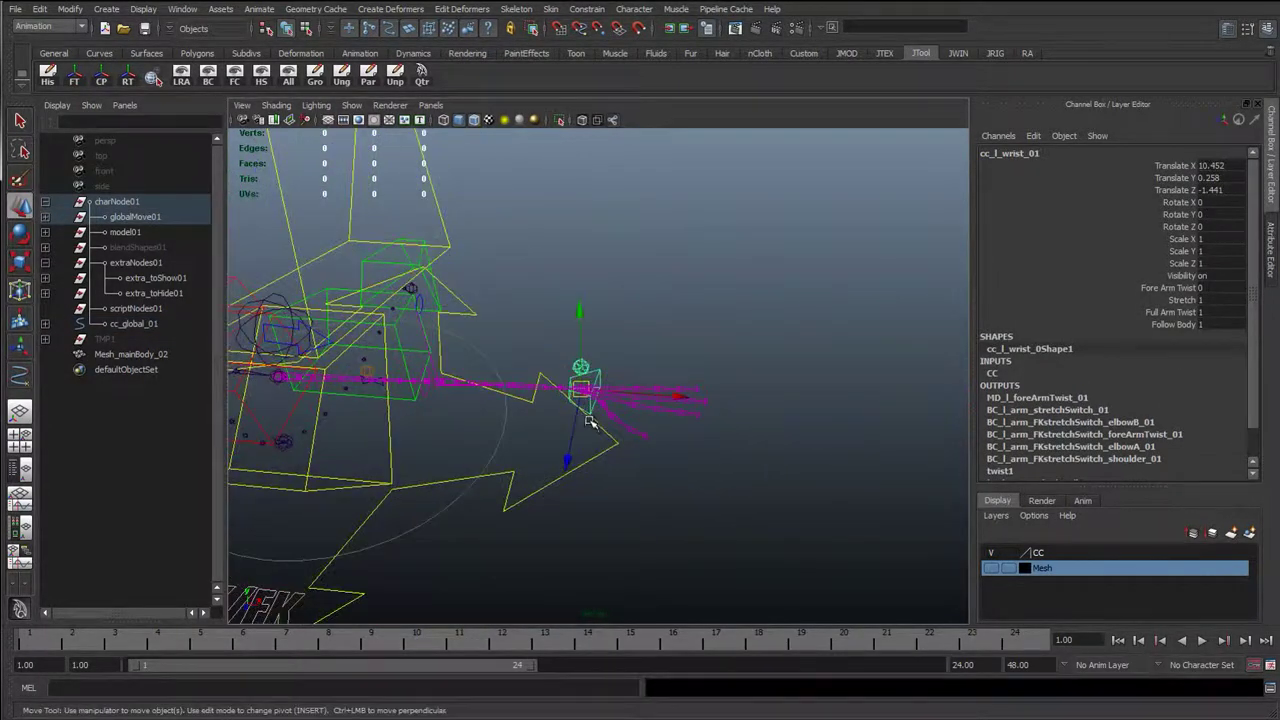
pyautogui.moveTo(580, 391); pyautogui.dragTo(767, 288)
pyautogui.click(1181, 300)
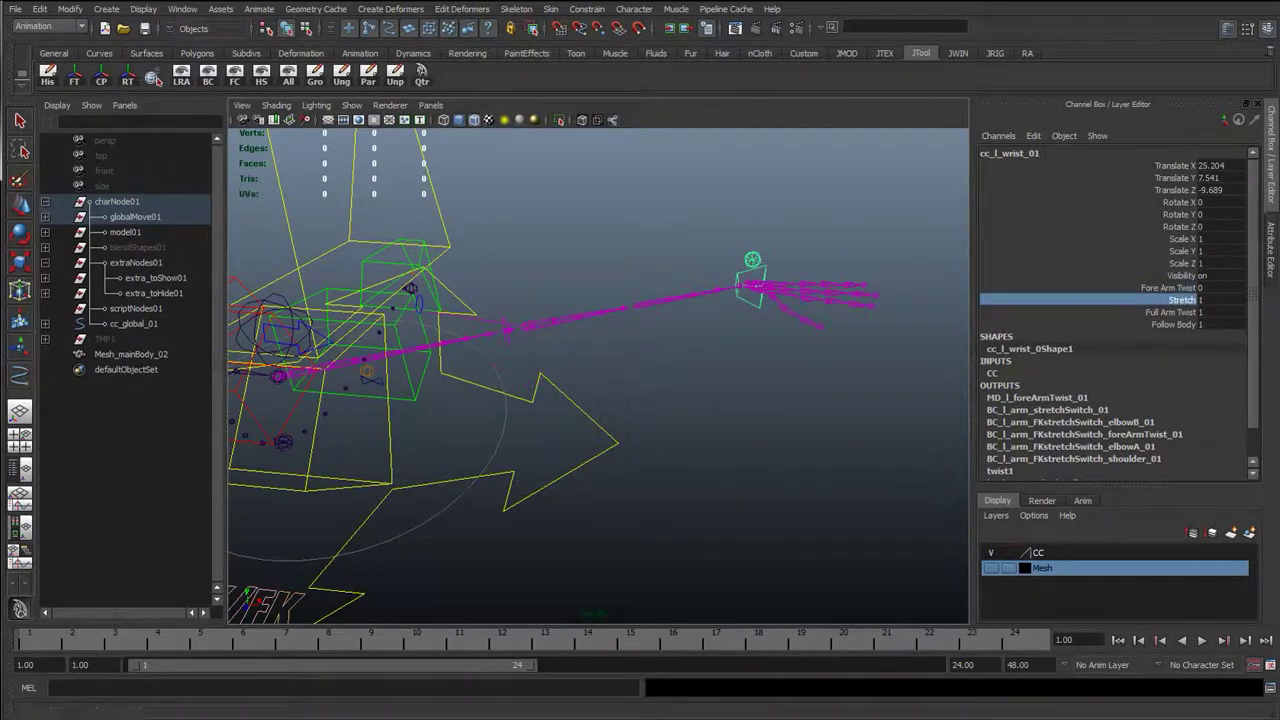
# - Review the FK stretch switches in the Hypershade, and reset all translations of cc_l_wrist_01 to 0
pyautogui.moveTo(0, 80); pyautogui.dragTo(422, 108)
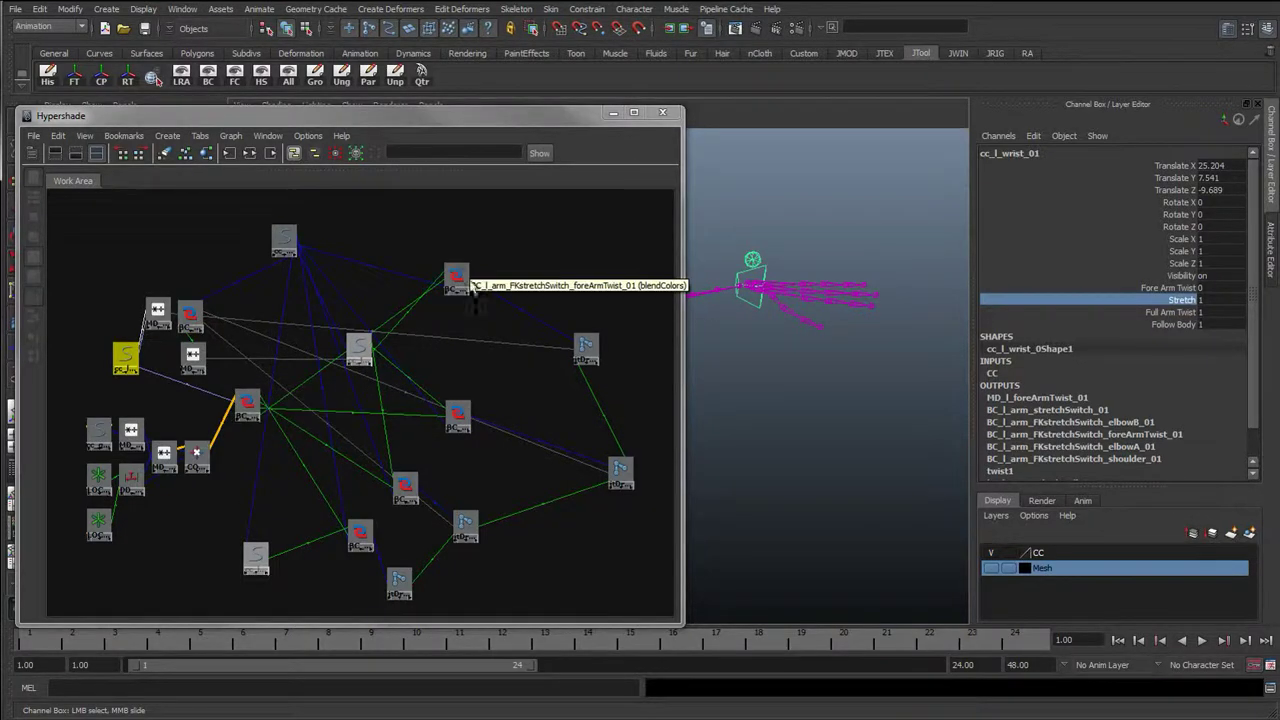
pyautogui.moveTo(520, 119); pyautogui.dragTo(0, 250)
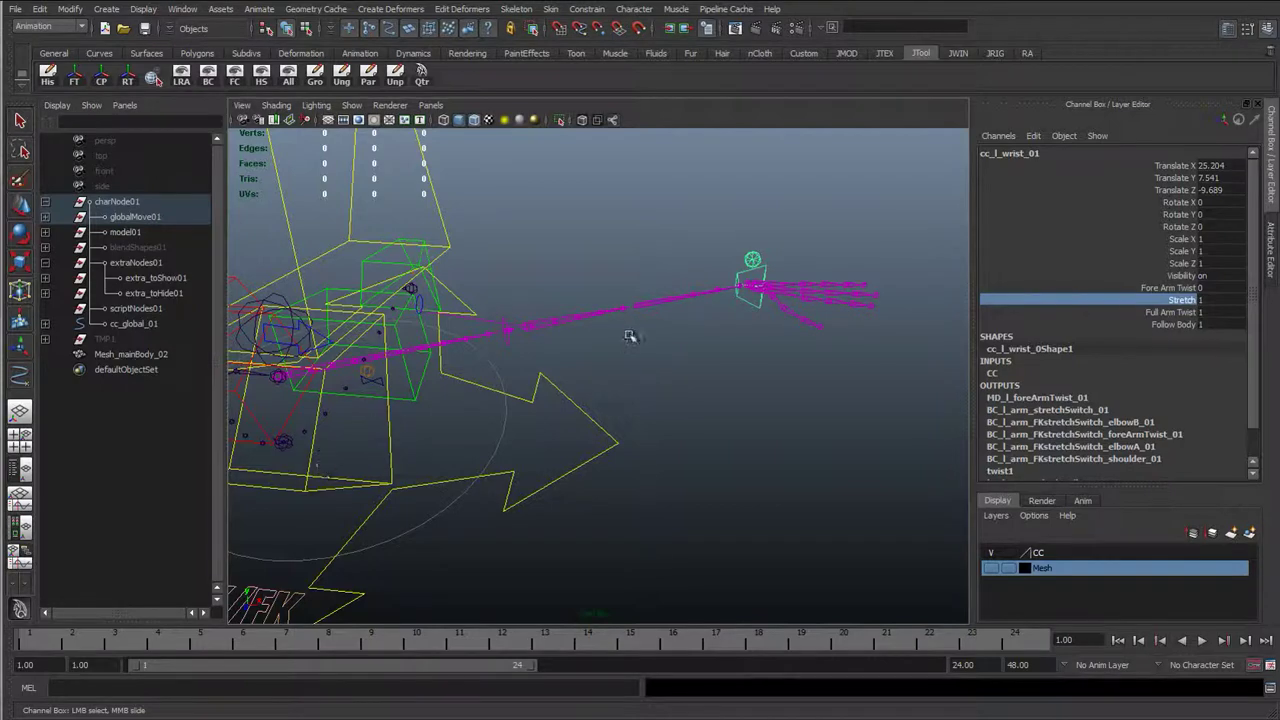
pyautogui.keyDown('alt'); pyautogui.moveTo(870, 389); pyautogui.dragTo(733, 384); pyautogui.keyUp('alt')
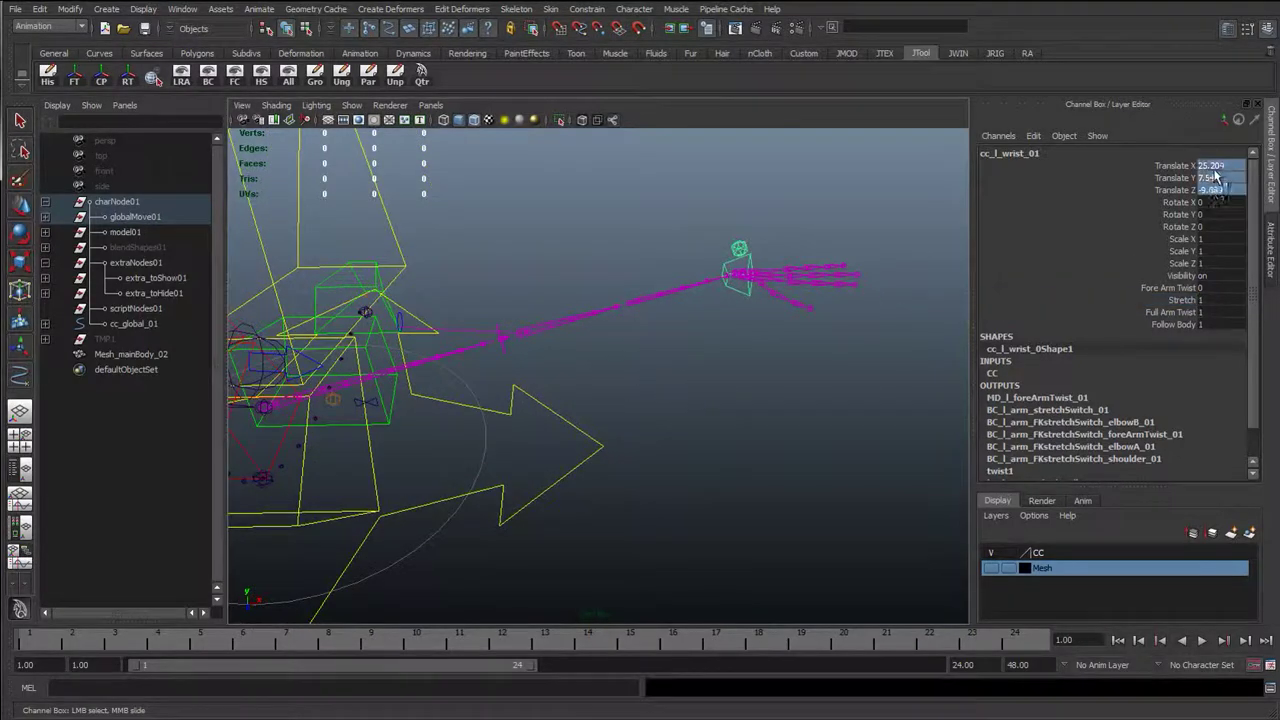
pyautogui.click(445, 372)
pyautogui.keyDown('alt'); pyautogui.moveTo(443, 371); pyautogui.dragTo(666, 429); pyautogui.keyUp('alt')
# - Clear the Hypershade graph and graph the connections of grp_cc_l_wristOff_01
pyautogui.click(672, 430)
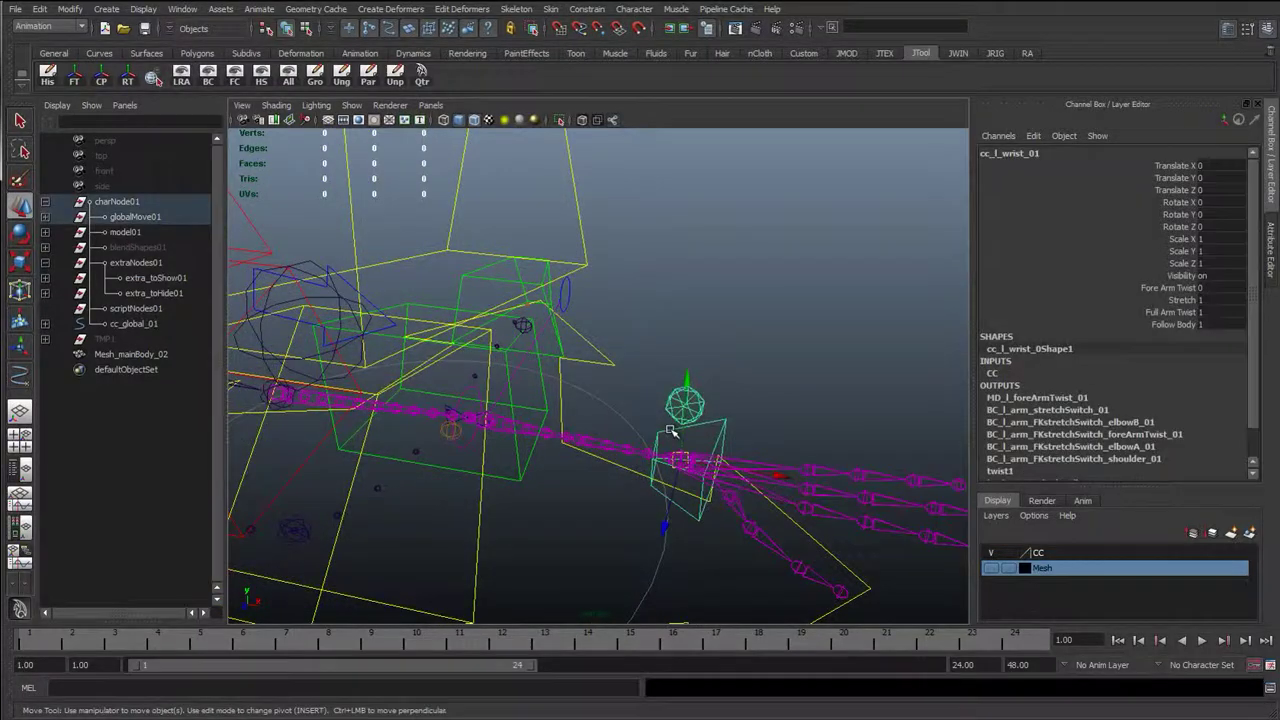
pyautogui.press('Up')
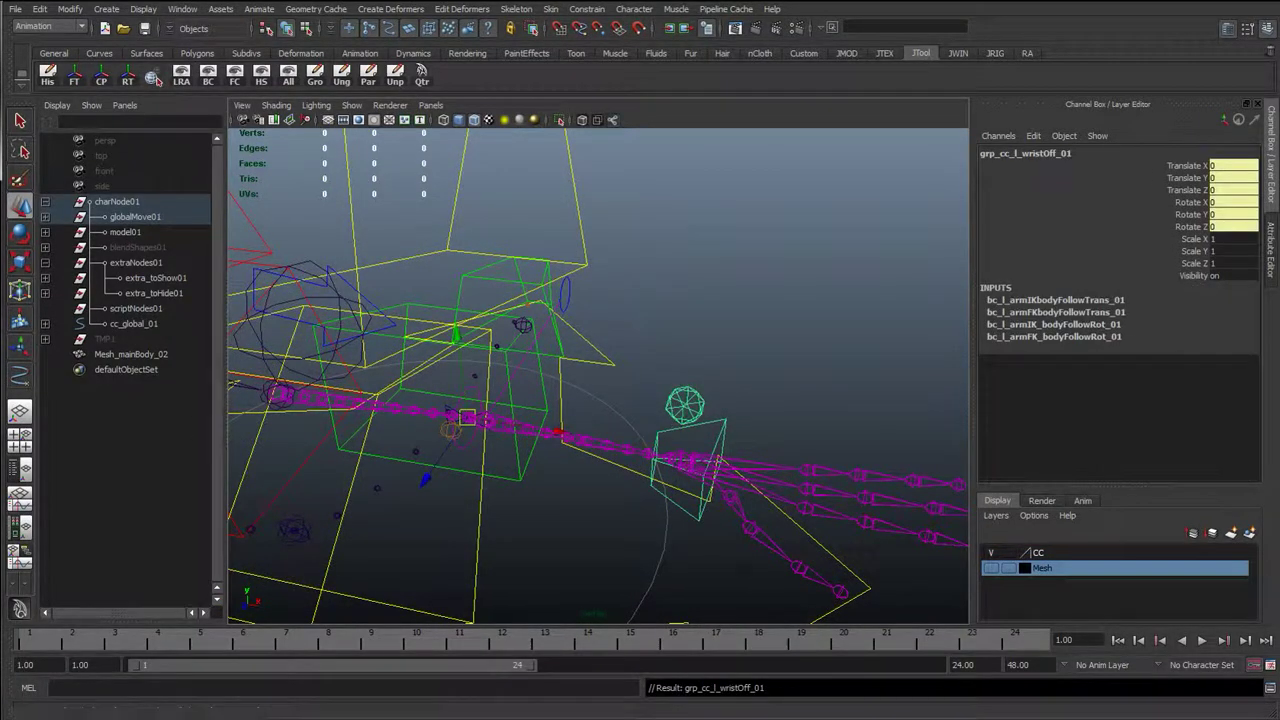
pyautogui.hotkey('alt', 'Tab')
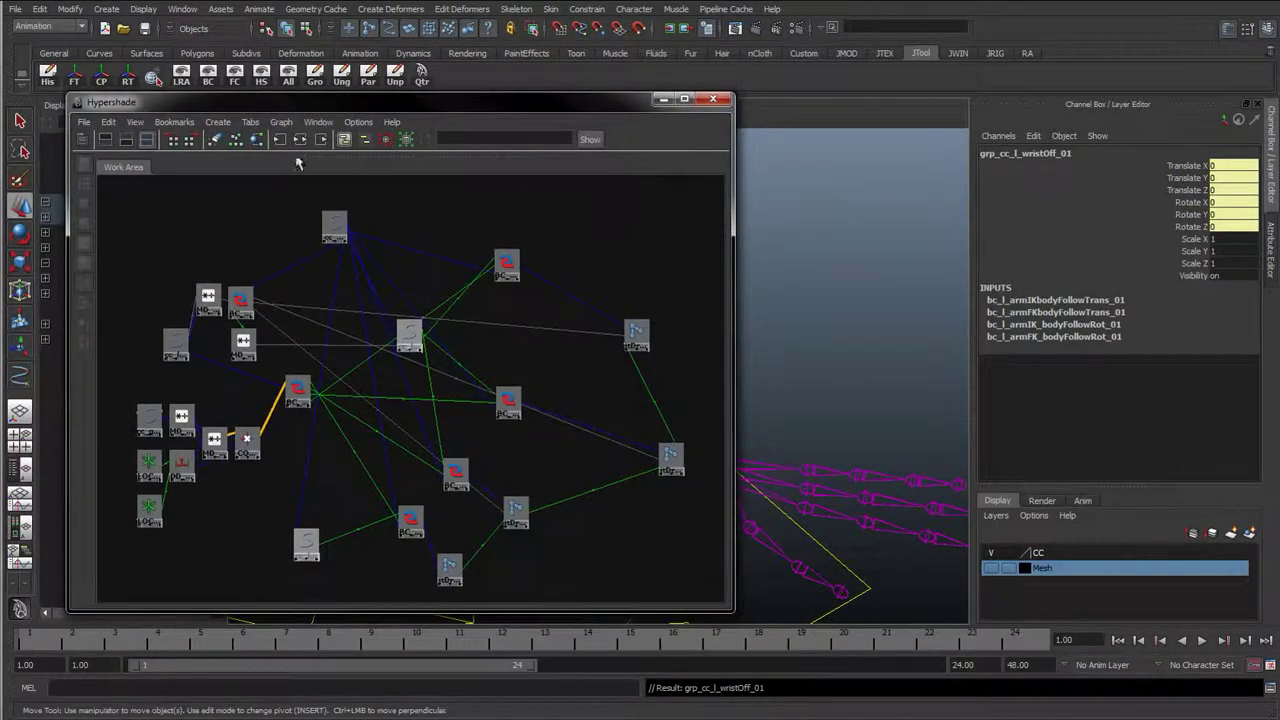
pyautogui.click(281, 122)
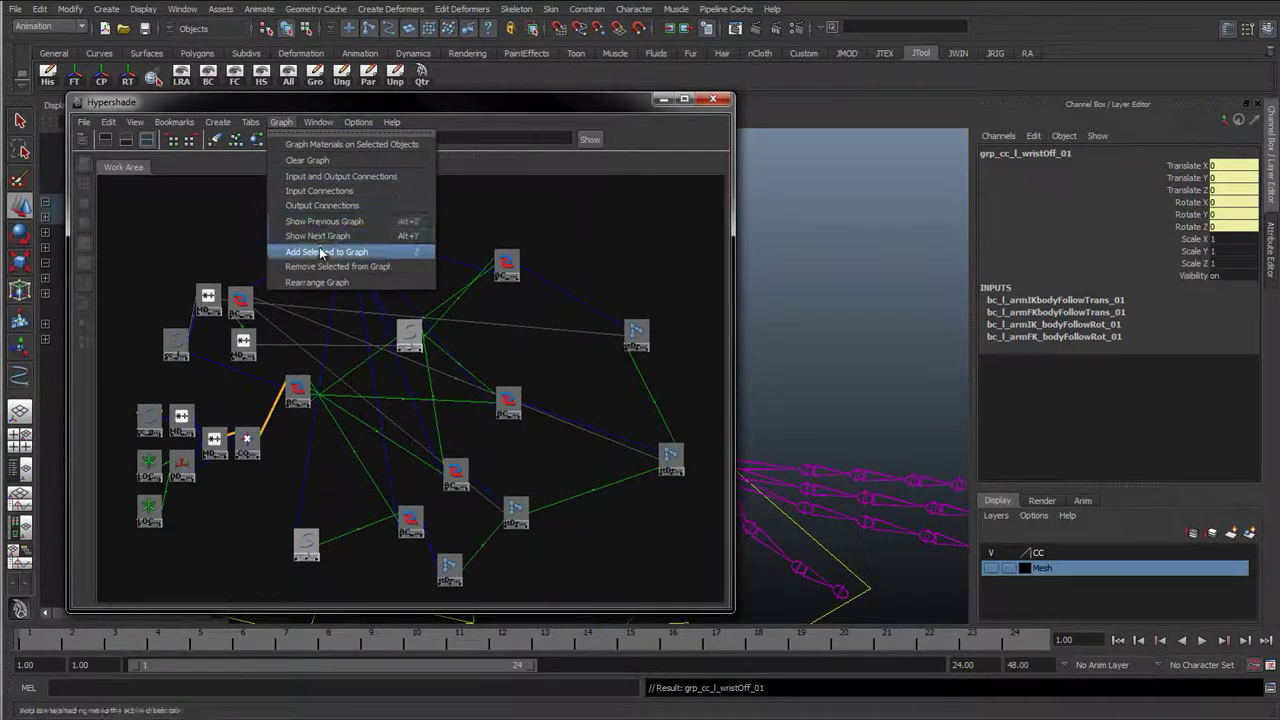
pyautogui.click(320, 162)
pyautogui.click(281, 124)
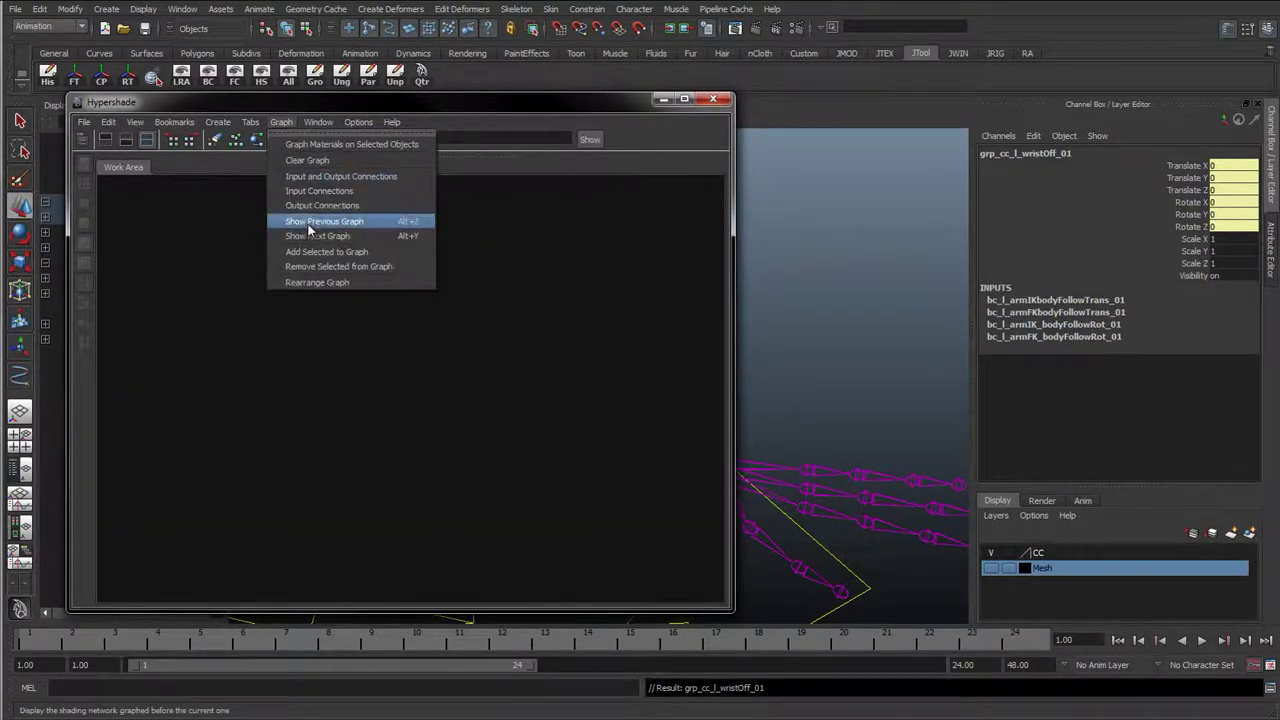
pyautogui.click(285, 123)
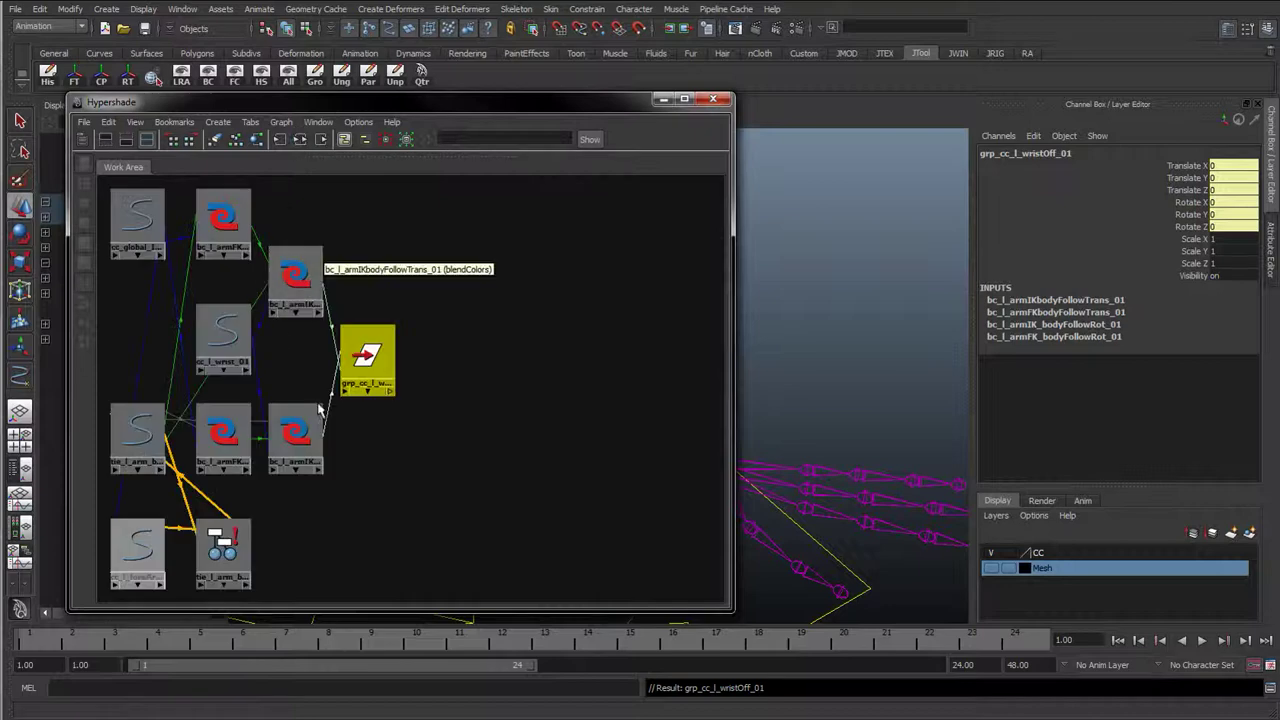
# - Spread out the body-follow blend, control, constraint and group nodes of the wrist offset network in the Hypershade work area
pyautogui.moveTo(458, 116); pyautogui.dragTo(413, 103)
pyautogui.scroll(-2, 424, 355)
pyautogui.keyDown('alt'); pyautogui.moveTo(815, 344); pyautogui.dragTo(820, 380); pyautogui.keyUp('alt')
pyautogui.moveTo(318, 350); pyautogui.dragTo(374, 540)
pyautogui.moveTo(285, 300); pyautogui.dragTo(430, 415)
pyautogui.moveTo(281, 418); pyautogui.dragTo(327, 417)
pyautogui.moveTo(446, 415); pyautogui.dragTo(496, 419)
pyautogui.moveTo(333, 420); pyautogui.dragTo(275, 424)
pyautogui.moveTo(240, 267); pyautogui.dragTo(557, 426)
pyautogui.moveTo(180, 262); pyautogui.dragTo(428, 300)
pyautogui.moveTo(178, 482); pyautogui.dragTo(190, 253)
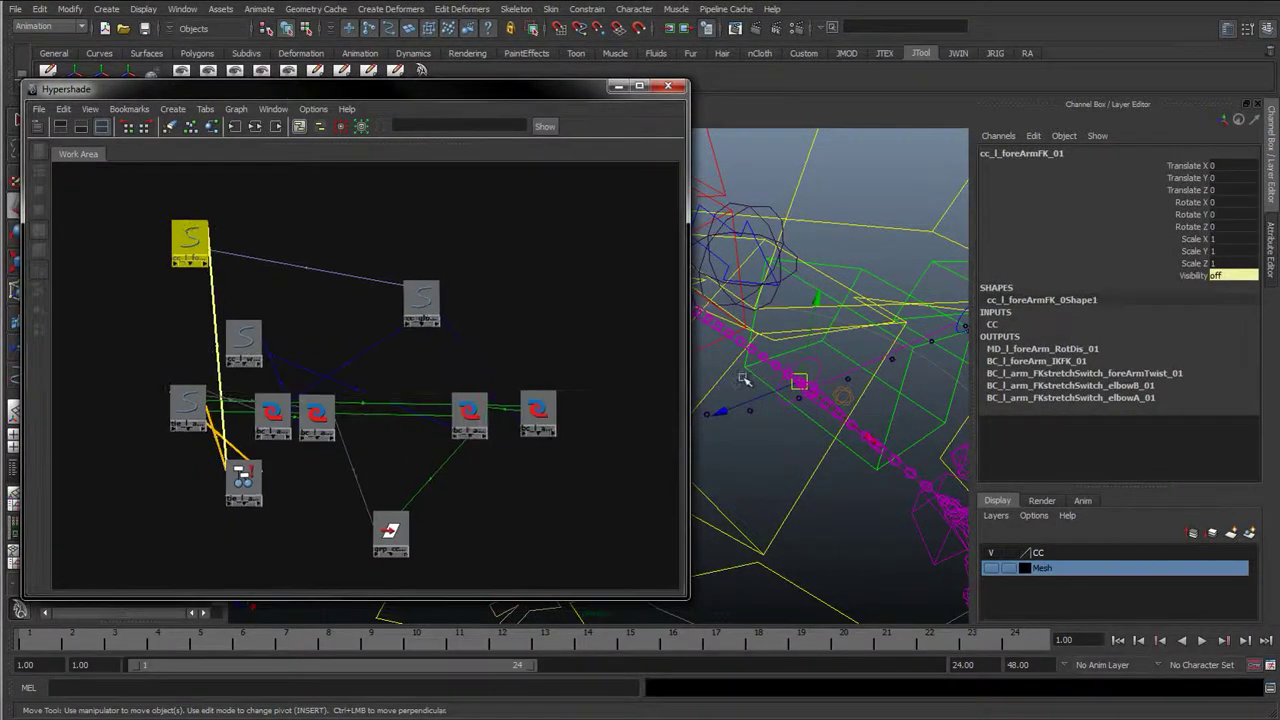
# - Move the tie_l_arm_bodyFollow_01 node above the blend nodes in the Hypershade and set cc_global_IKFK_01 apart on the opposite side from cc_l_foreArmFK_01
pyautogui.press('f')
pyautogui.click(723, 280)
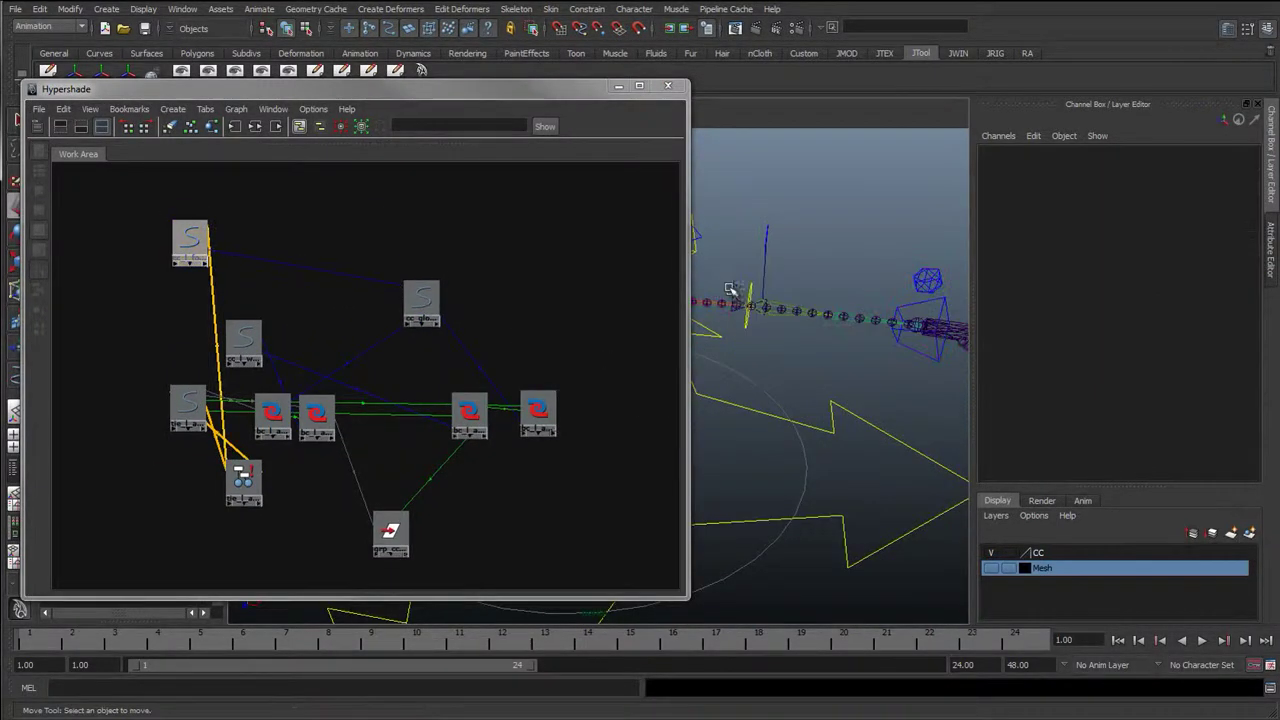
pyautogui.click(736, 295)
pyautogui.moveTo(178, 425); pyautogui.dragTo(360, 232)
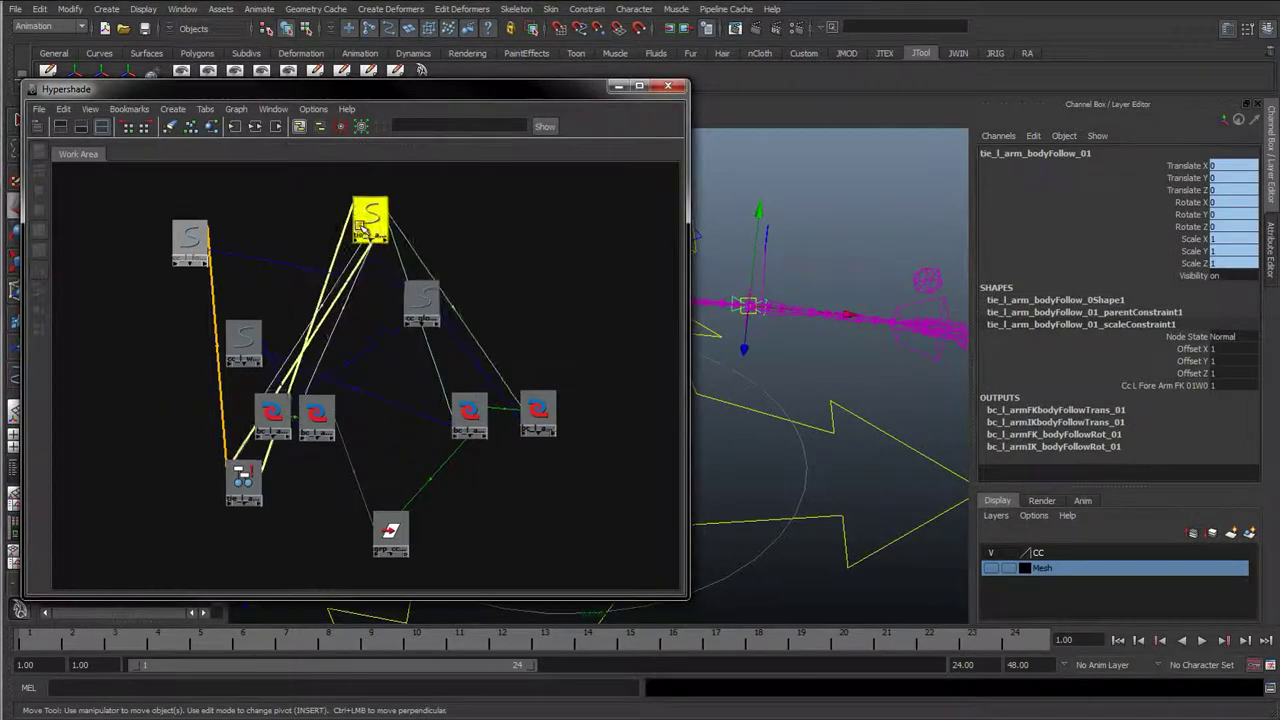
pyautogui.moveTo(425, 302); pyautogui.dragTo(560, 252)
pyautogui.moveTo(560, 298)
pyautogui.mouseDown()
pyautogui.moveTo(402, 421)
pyautogui.moveTo(570, 285)
pyautogui.mouseUp()
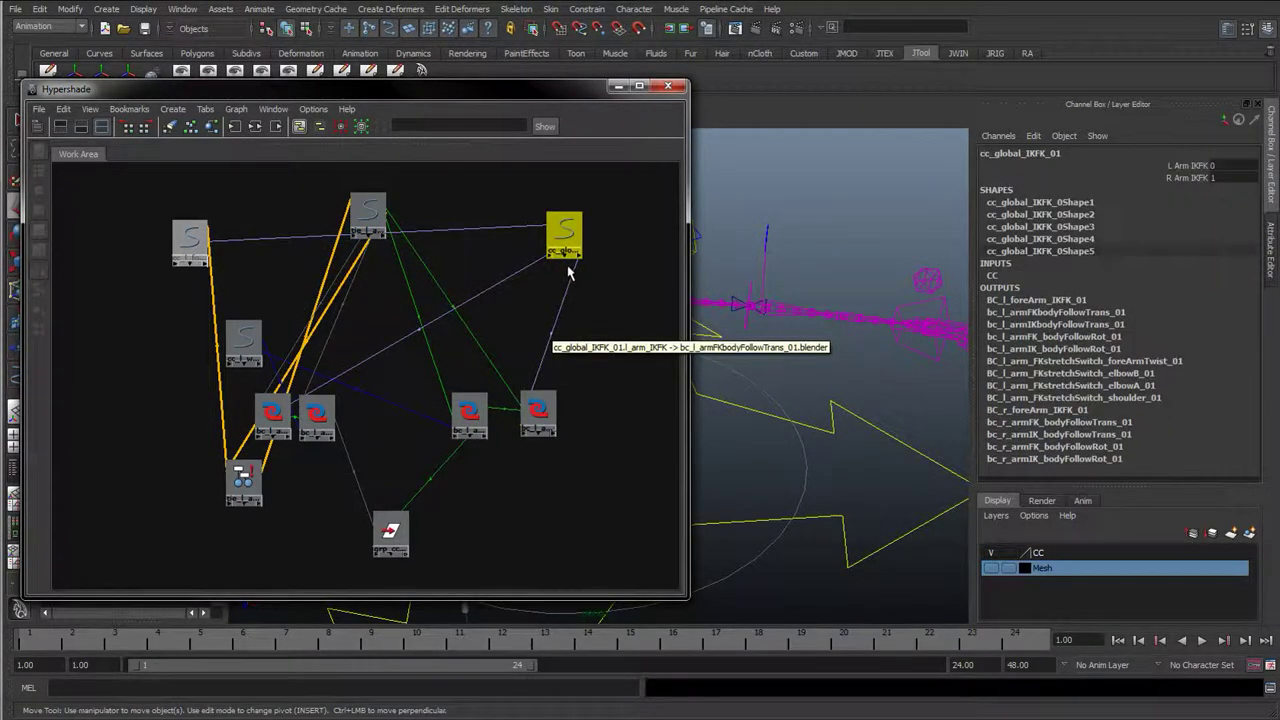
pyautogui.moveTo(563, 240); pyautogui.dragTo(574, 230)
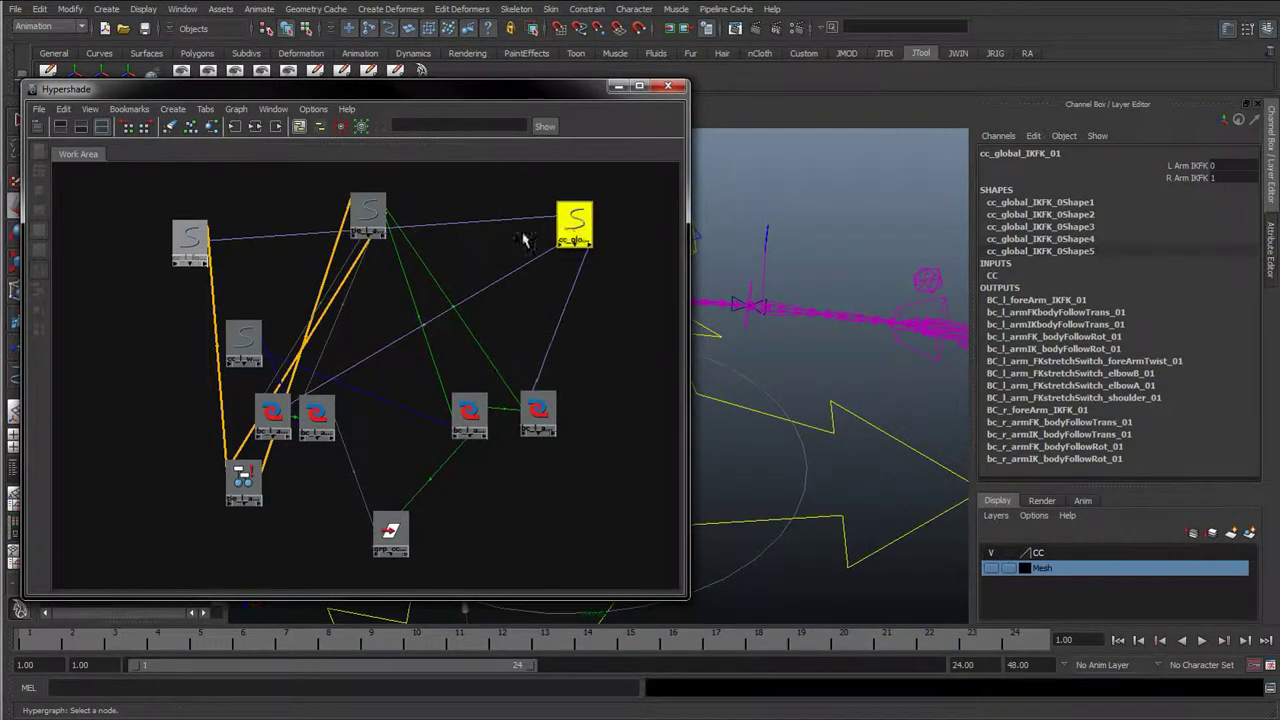
# - Move cc_l_foreArmFK_01 and its constraint node clear of the network, and place cc_l_wrist_01 beneath tie_l_arm_bodyFollow_01
pyautogui.moveTo(180, 241); pyautogui.dragTo(88, 235)
pyautogui.moveTo(240, 478); pyautogui.dragTo(100, 284)
pyautogui.moveTo(247, 348); pyautogui.dragTo(233, 329)
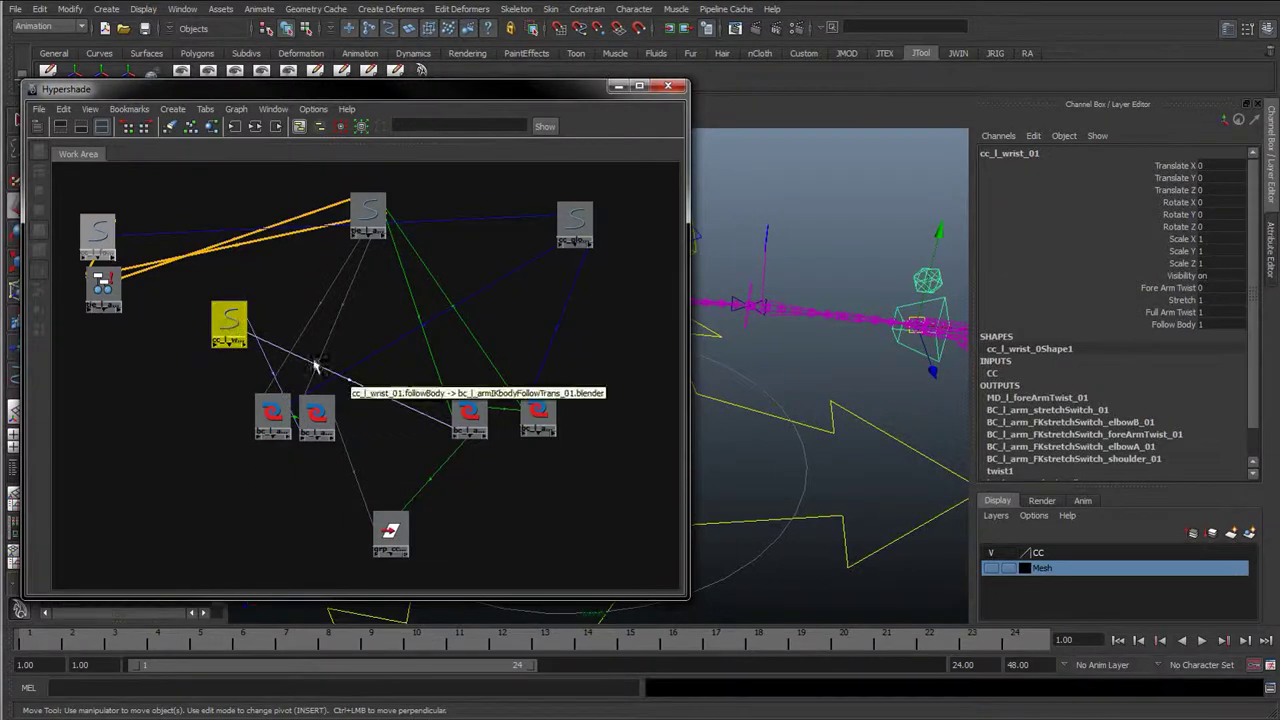
pyautogui.moveTo(236, 334); pyautogui.dragTo(378, 310)
# - Identify the four body-follow blend nodes and place the FK rotation and FK translation blends side by side beneath cc_global_IKFK_01
pyautogui.click(272, 413)
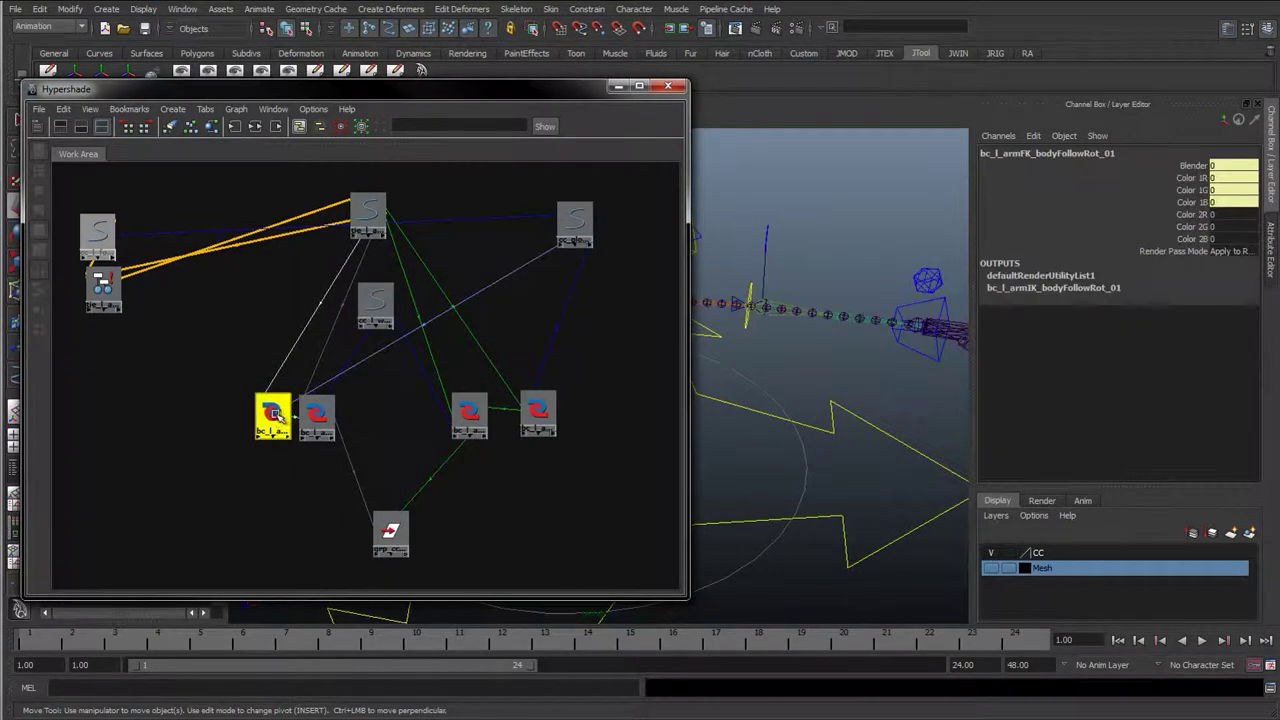
pyautogui.click(316, 413)
pyautogui.click(467, 412)
pyautogui.click(537, 413)
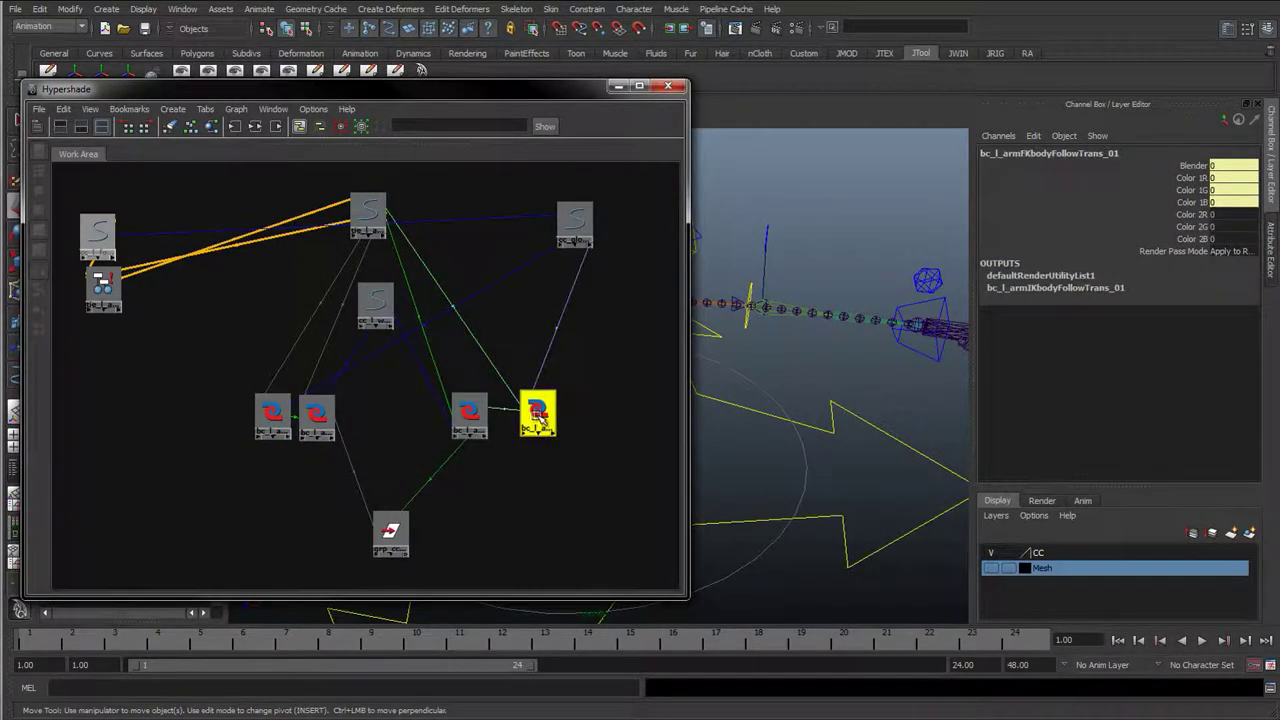
pyautogui.moveTo(537, 413); pyautogui.dragTo(571, 350)
pyautogui.moveTo(467, 412); pyautogui.dragTo(513, 489)
pyautogui.click(571, 350)
pyautogui.click(316, 413)
pyautogui.moveTo(316, 410); pyautogui.dragTo(489, 350)
pyautogui.click(571, 349)
pyautogui.click(526, 352)
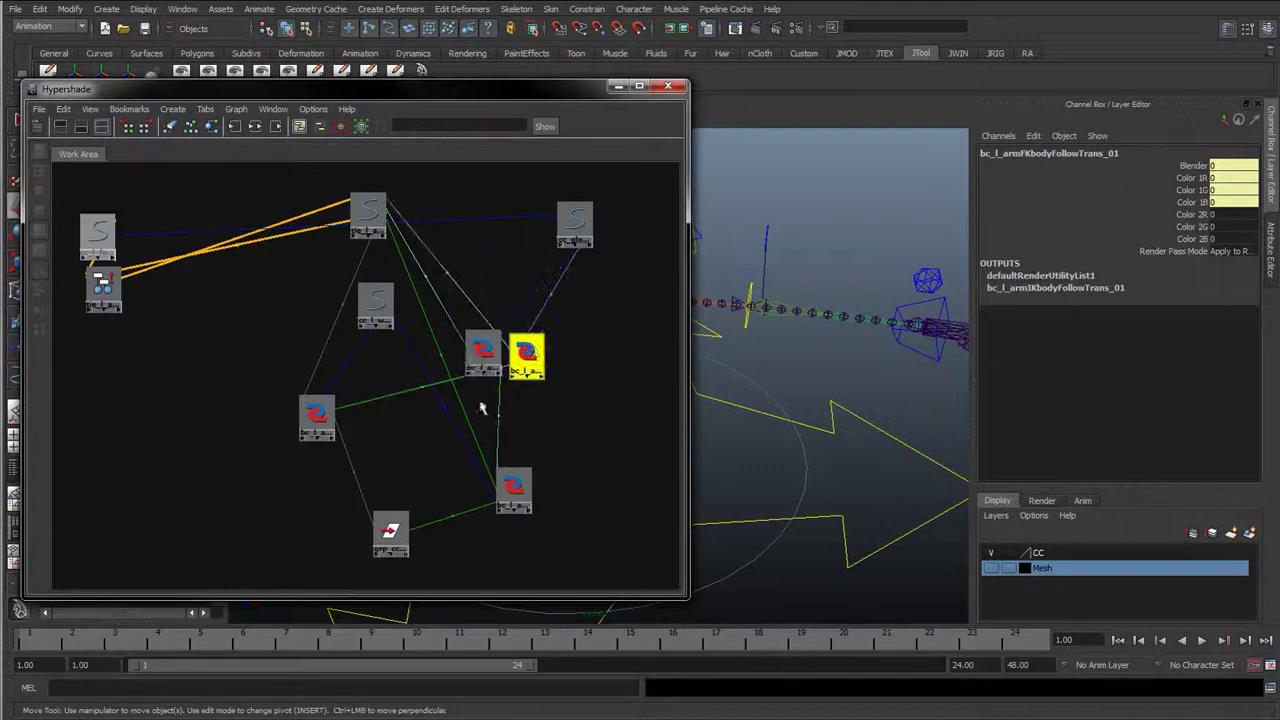
# - Pair the IK rotation and IK translation body-follow blend nodes side by side, apart from the FK pair
pyautogui.click(322, 418)
pyautogui.moveTo(327, 422); pyautogui.dragTo(244, 414)
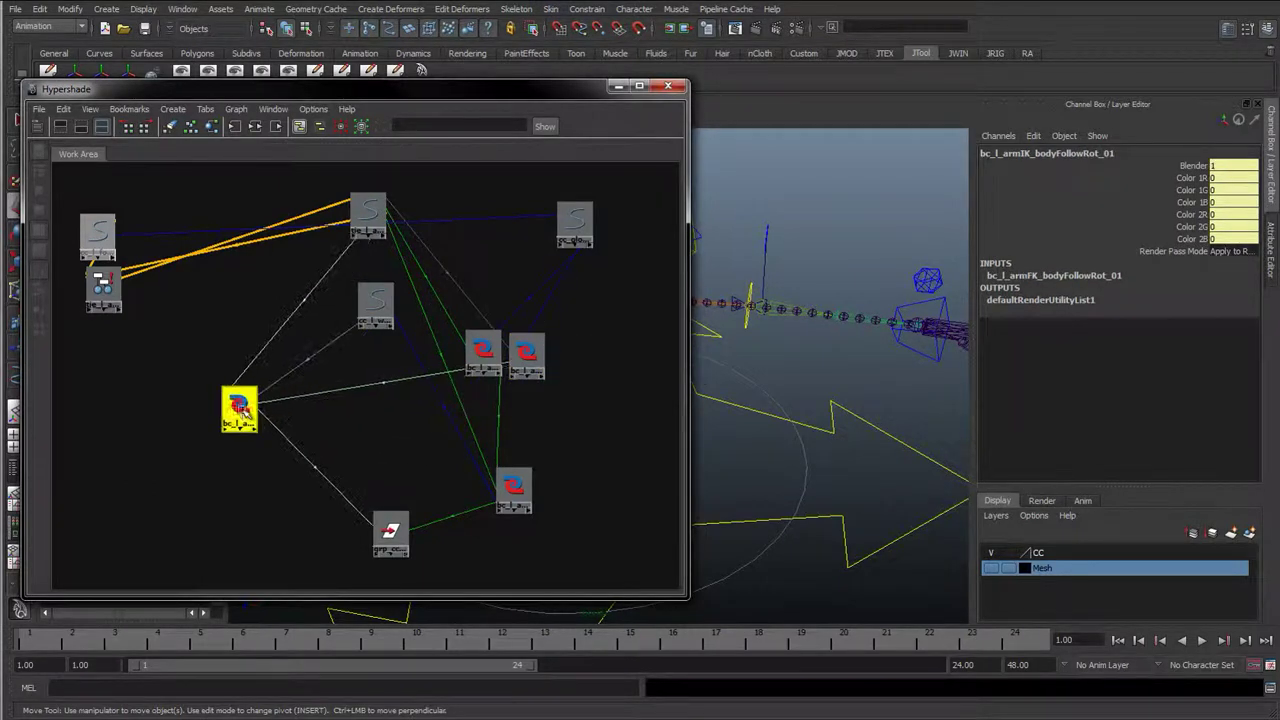
pyautogui.click(249, 444)
pyautogui.click(237, 408)
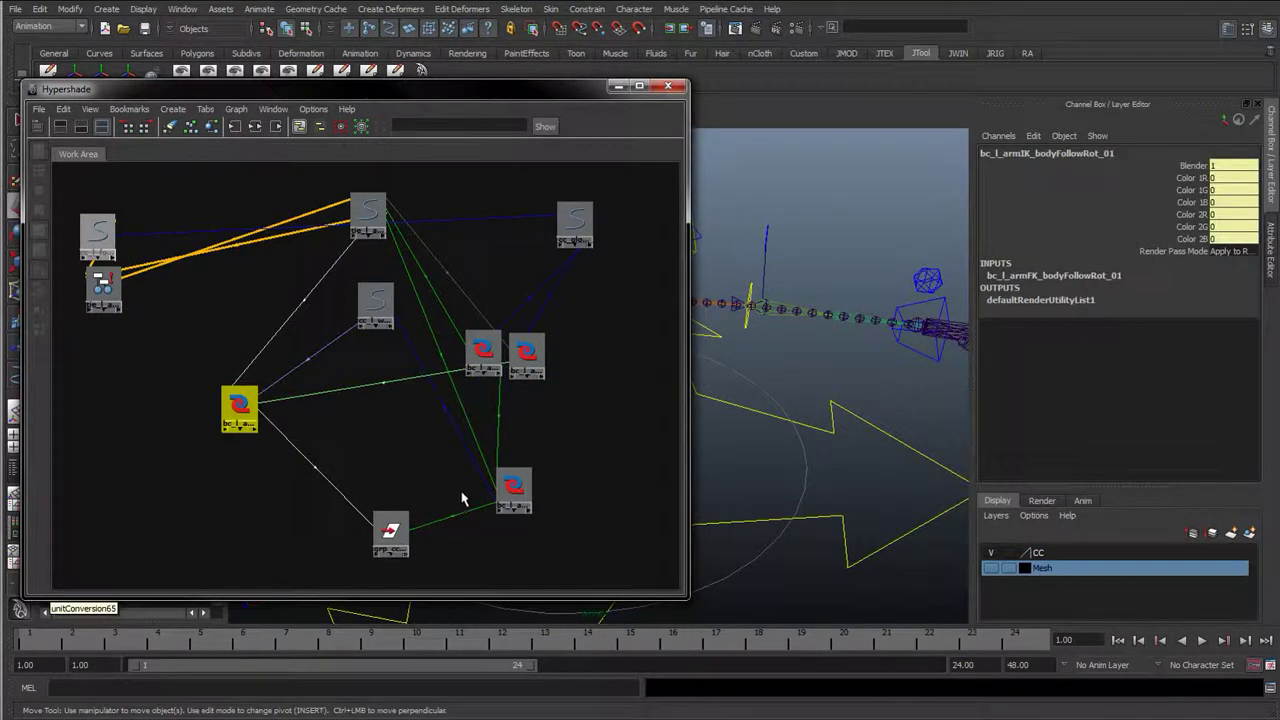
pyautogui.click(515, 490)
pyautogui.moveTo(519, 489); pyautogui.dragTo(208, 394)
pyautogui.keyDown('shift'); pyautogui.click(302, 410); pyautogui.keyUp('shift')
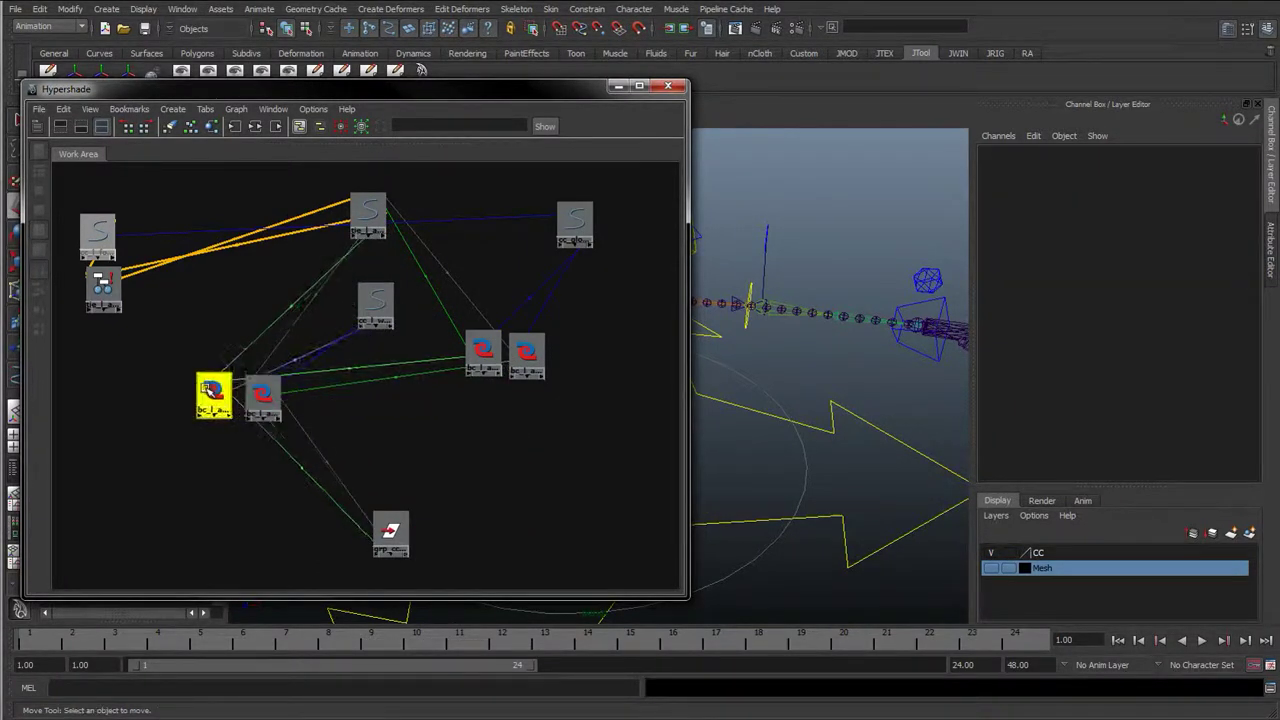
pyautogui.click(263, 398)
# - Line up the FK blend pair with the IK pair, and place cc_l_wrist_01 above the IK blends and cc_global_IKFK_01 above the FK blends
pyautogui.moveTo(486, 351); pyautogui.dragTo(525, 404)
pyautogui.click(530, 365)
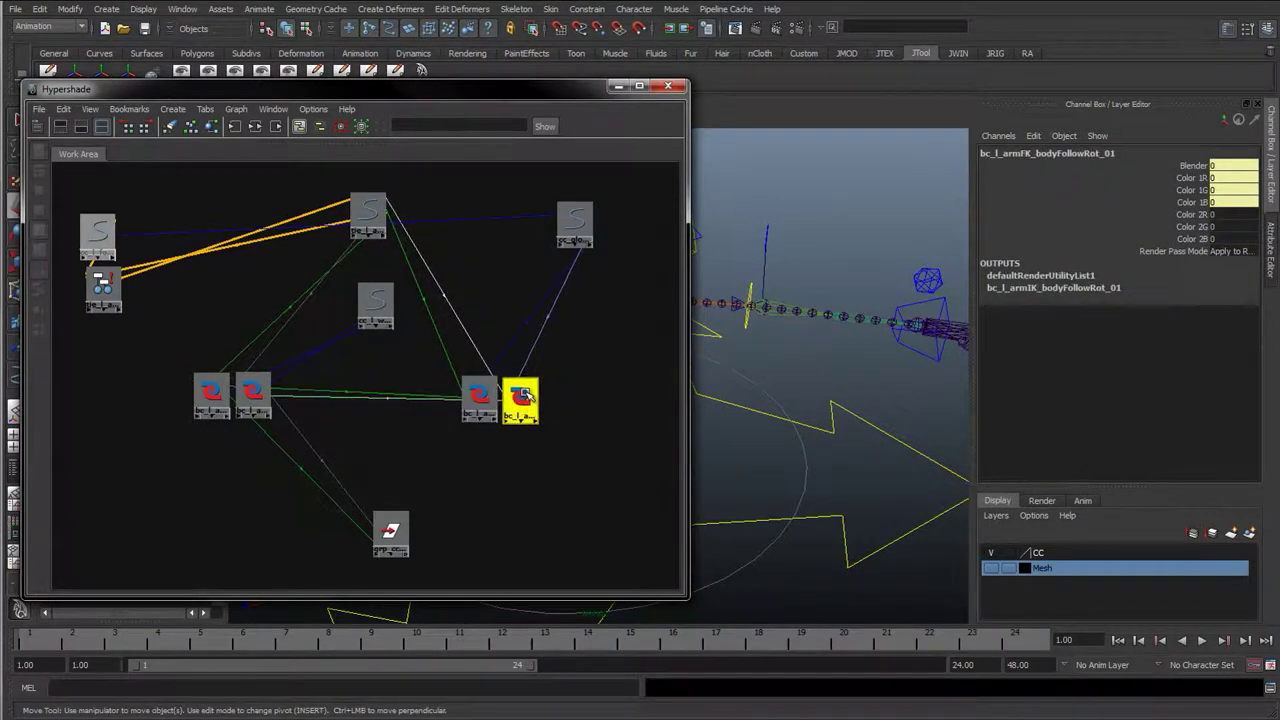
pyautogui.moveTo(471, 362); pyautogui.dragTo(488, 391)
pyautogui.click(262, 398)
pyautogui.click(300, 362)
pyautogui.moveTo(381, 305); pyautogui.dragTo(222, 303)
pyautogui.moveTo(575, 228); pyautogui.dragTo(497, 313)
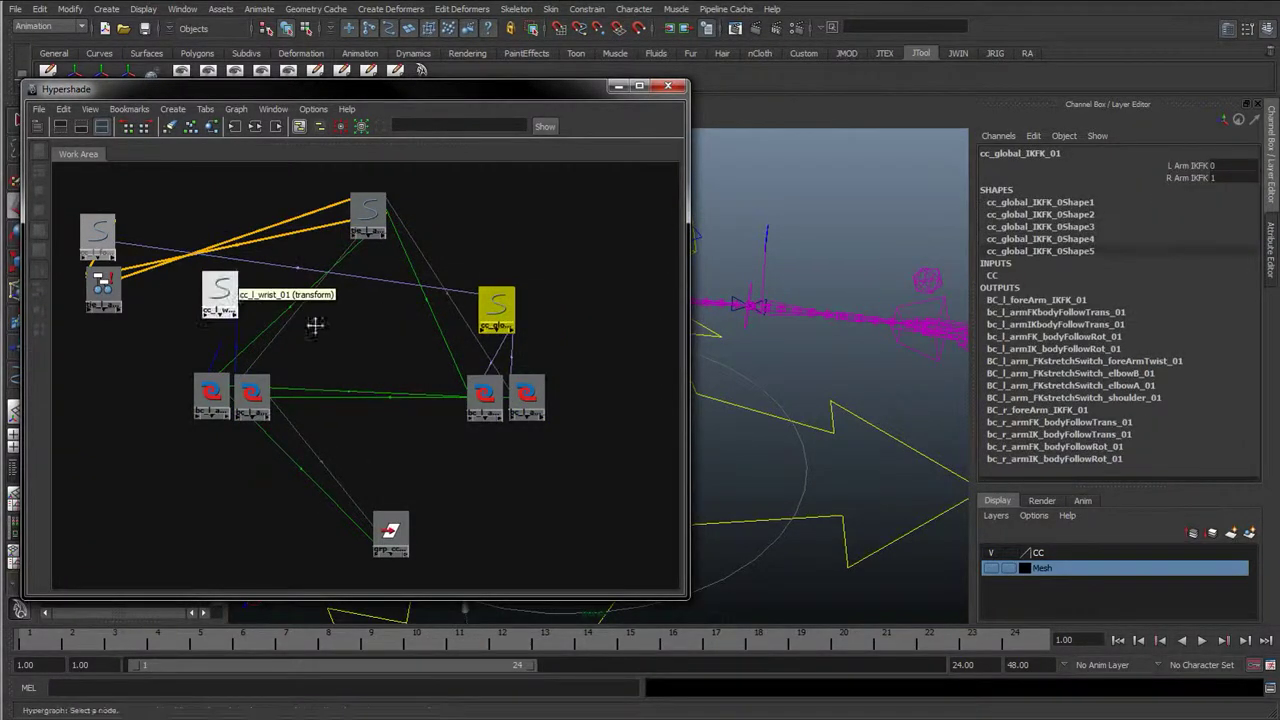
# - Shift cc_l_foreArmFK_01 and its constraint node farther from the blends, and nudge tie_l_arm_bodyFollow_01 upward
pyautogui.keyDown('alt'); pyautogui.moveTo(275, 305); pyautogui.dragTo(384, 354, button='middle'); pyautogui.keyUp('alt')
pyautogui.moveTo(209, 268); pyautogui.dragTo(173, 204)
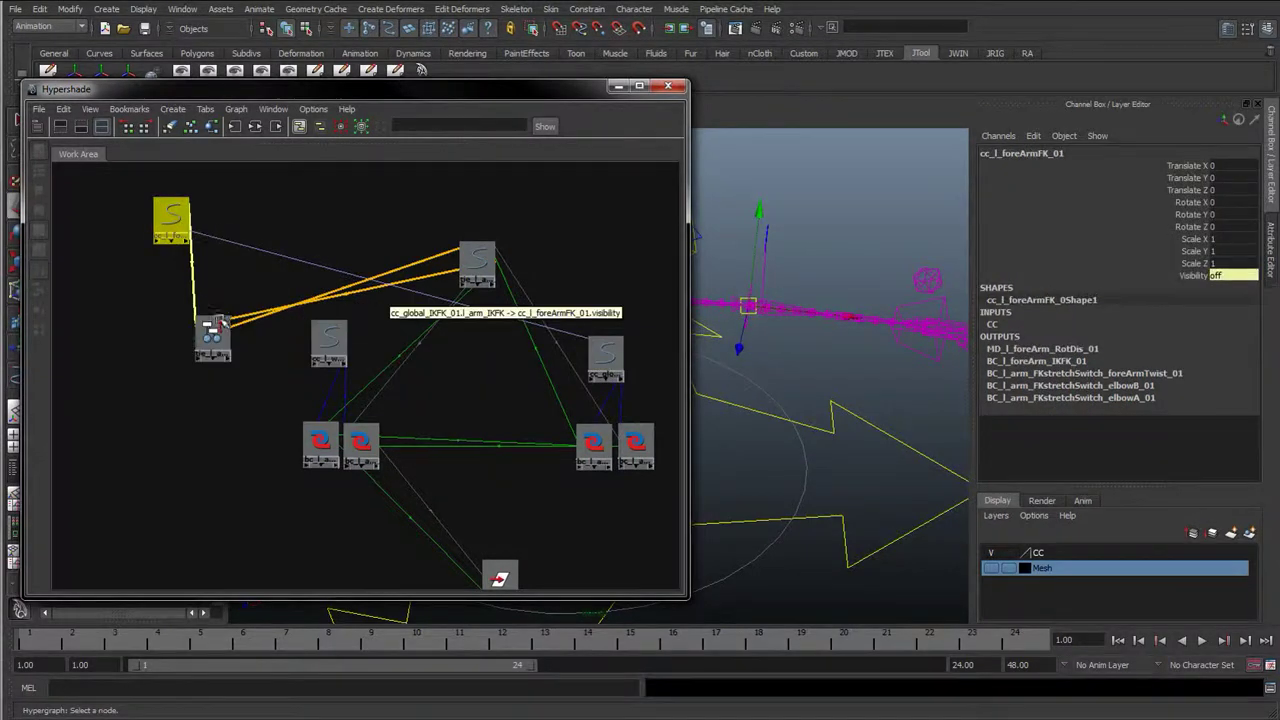
pyautogui.moveTo(218, 318); pyautogui.dragTo(228, 188)
pyautogui.click(477, 262)
pyautogui.keyDown('alt'); pyautogui.moveTo(495, 345); pyautogui.dragTo(354, 340, button='middle'); pyautogui.keyUp('alt')
pyautogui.scroll(2, 402, 341)
pyautogui.keyDown('alt'); pyautogui.moveTo(354, 340); pyautogui.dragTo(395, 365, button='right'); pyautogui.keyUp('alt')
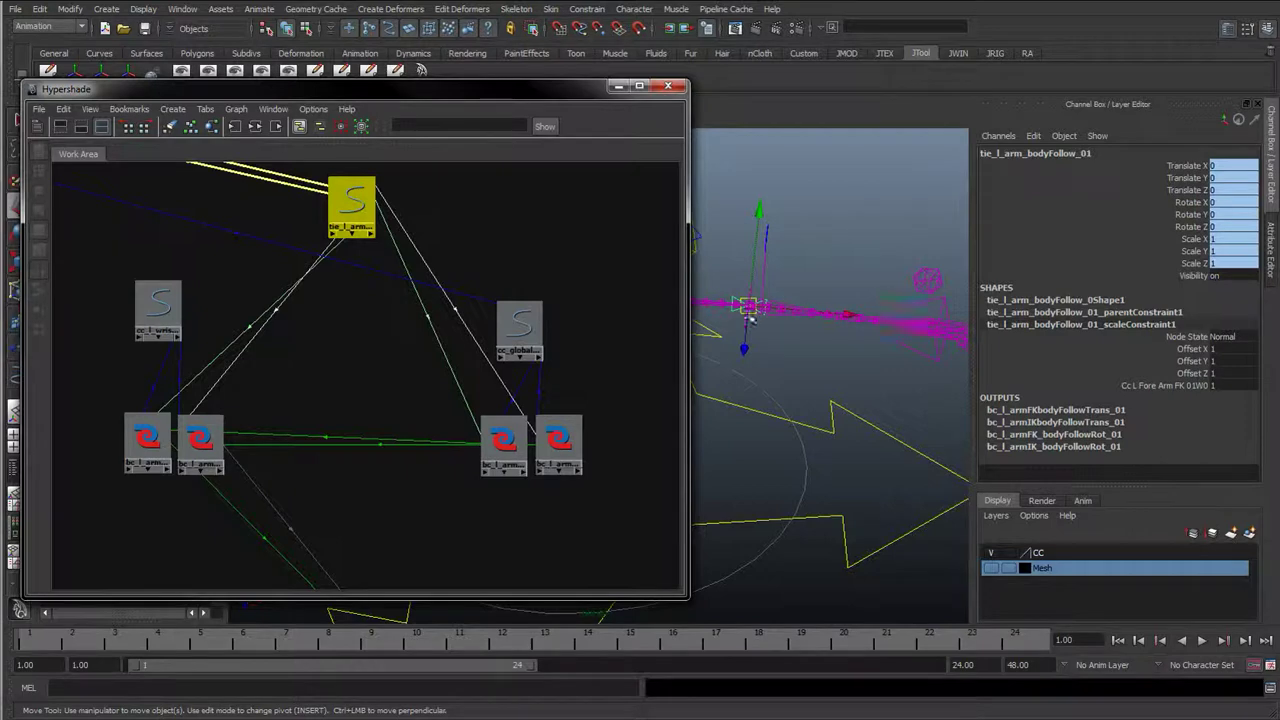
pyautogui.moveTo(345, 210); pyautogui.dragTo(350, 202)
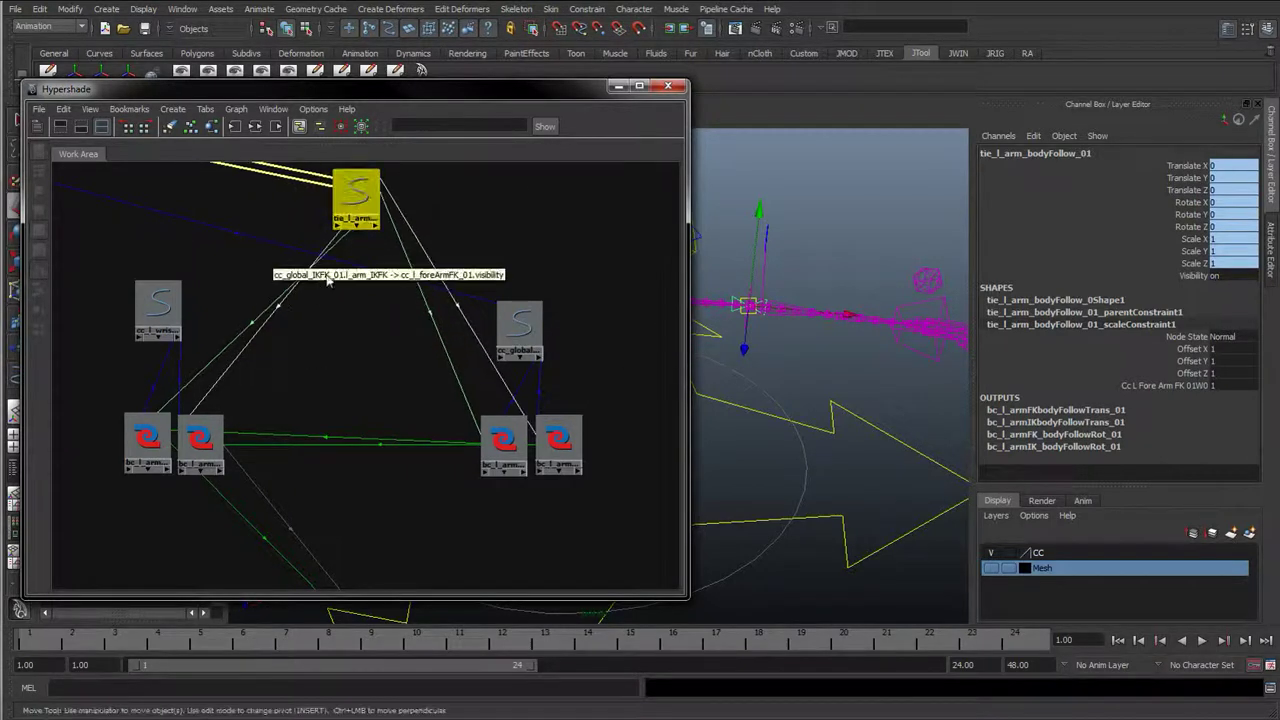
# - Move the two IK body-follow blend nodes closer to grp_cc_l_wristOff_01, keeping them side by side
pyautogui.click(200, 440)
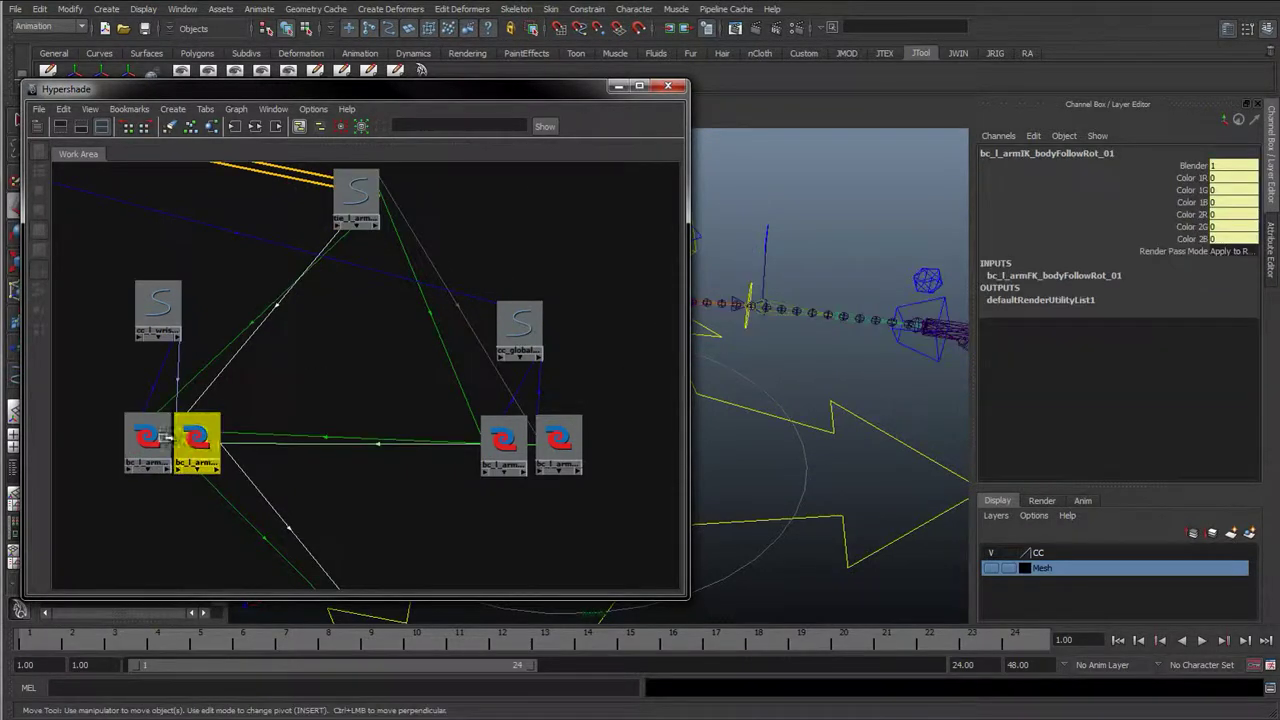
pyautogui.click(150, 440)
pyautogui.click(195, 437)
pyautogui.click(150, 440)
pyautogui.click(200, 437)
pyautogui.moveTo(200, 437); pyautogui.dragTo(318, 488)
pyautogui.moveTo(150, 450); pyautogui.dragTo(262, 495)
pyautogui.click(293, 484)
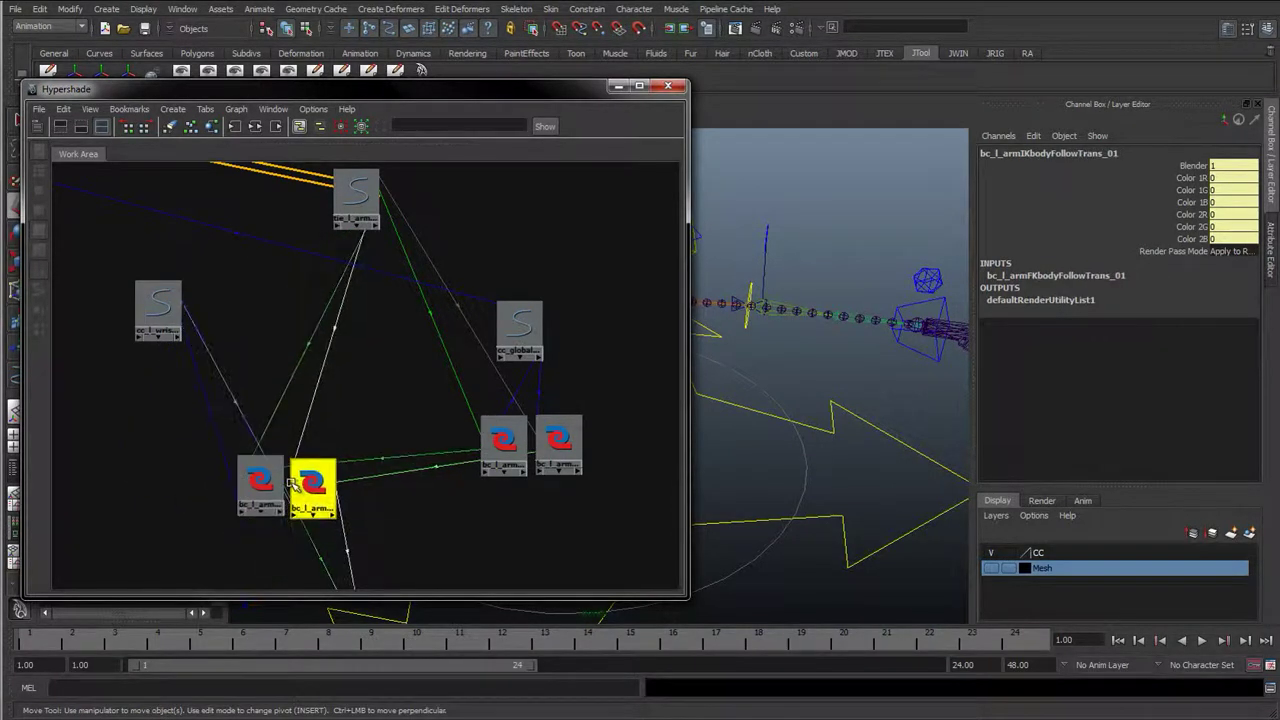
pyautogui.scroll(-3, 338, 480)
pyautogui.click(289, 420)
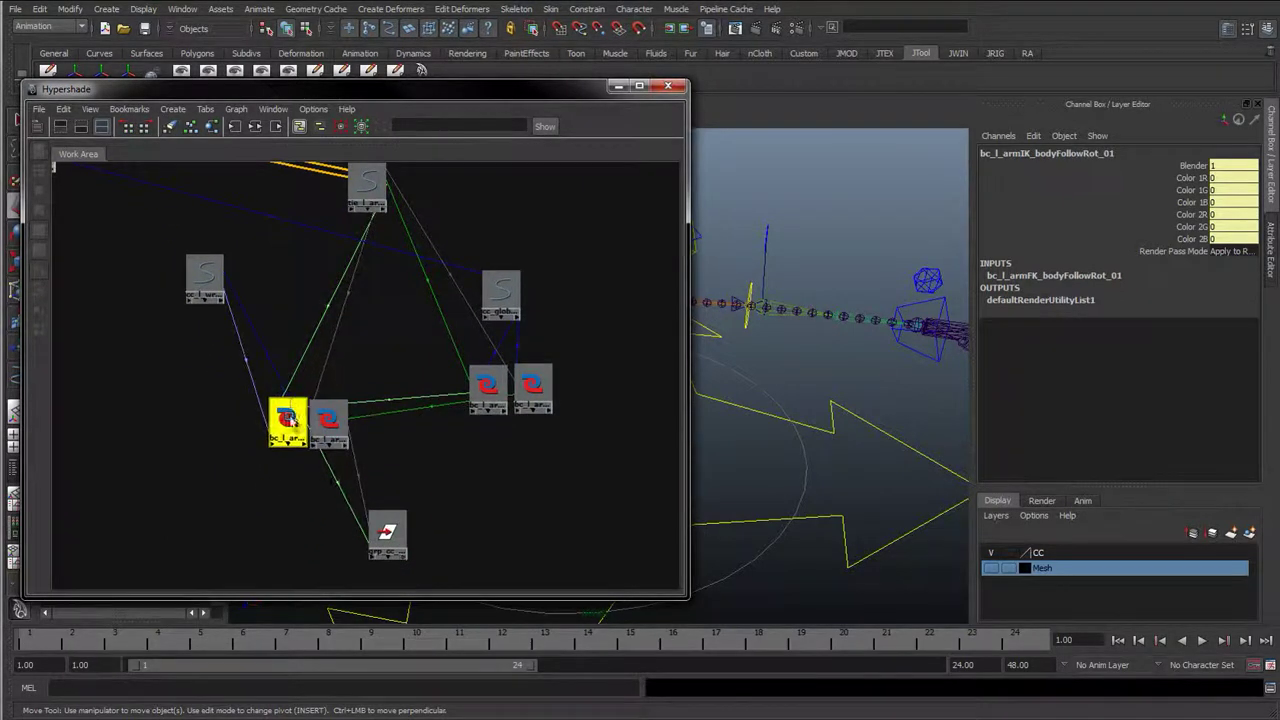
pyautogui.click(320, 419)
# - Raise cc_global_IKFK_01 and both FK blend nodes together above the IK blends, and check which FK blend is which
pyautogui.moveTo(466, 234); pyautogui.dragTo(530, 382)
pyautogui.moveTo(492, 286); pyautogui.dragTo(477, 196)
pyautogui.click(366, 420)
pyautogui.keyDown('alt'); pyautogui.moveTo(416, 431); pyautogui.dragTo(427, 475, button='middle'); pyautogui.keyUp('alt')
pyautogui.click(488, 340)
pyautogui.click(519, 345)
pyautogui.click(485, 341)
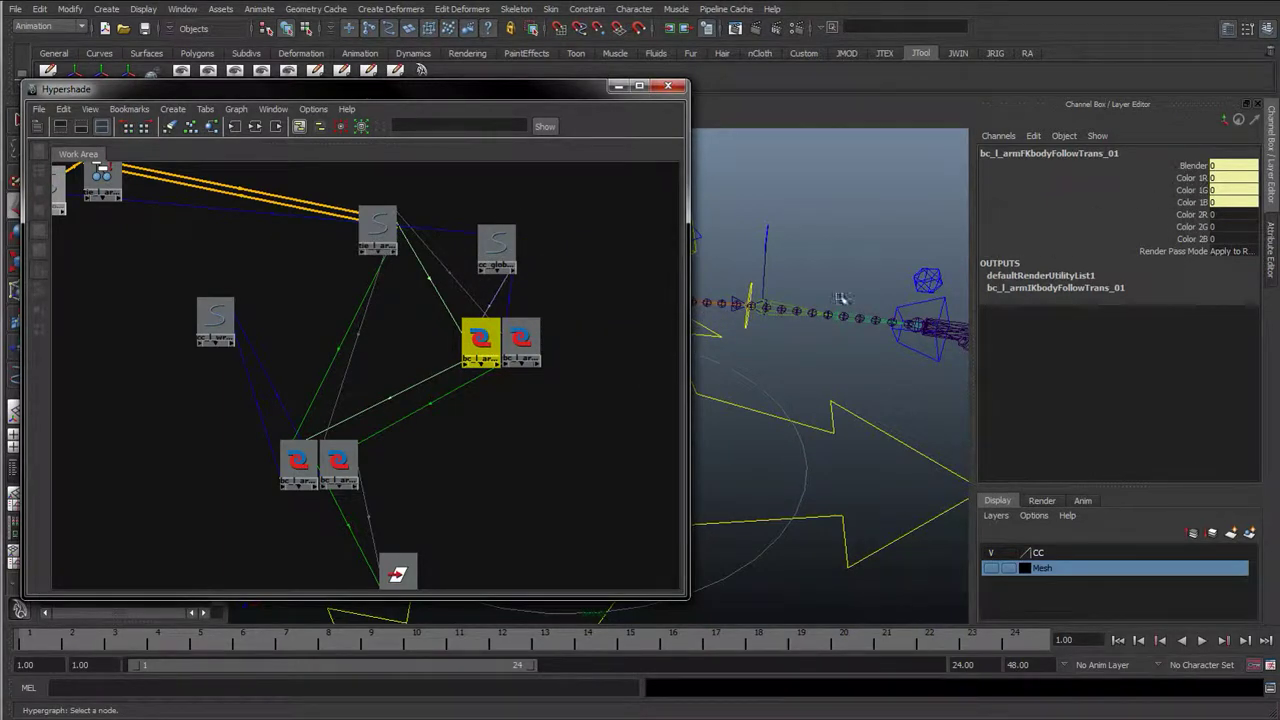
pyautogui.click(473, 445)
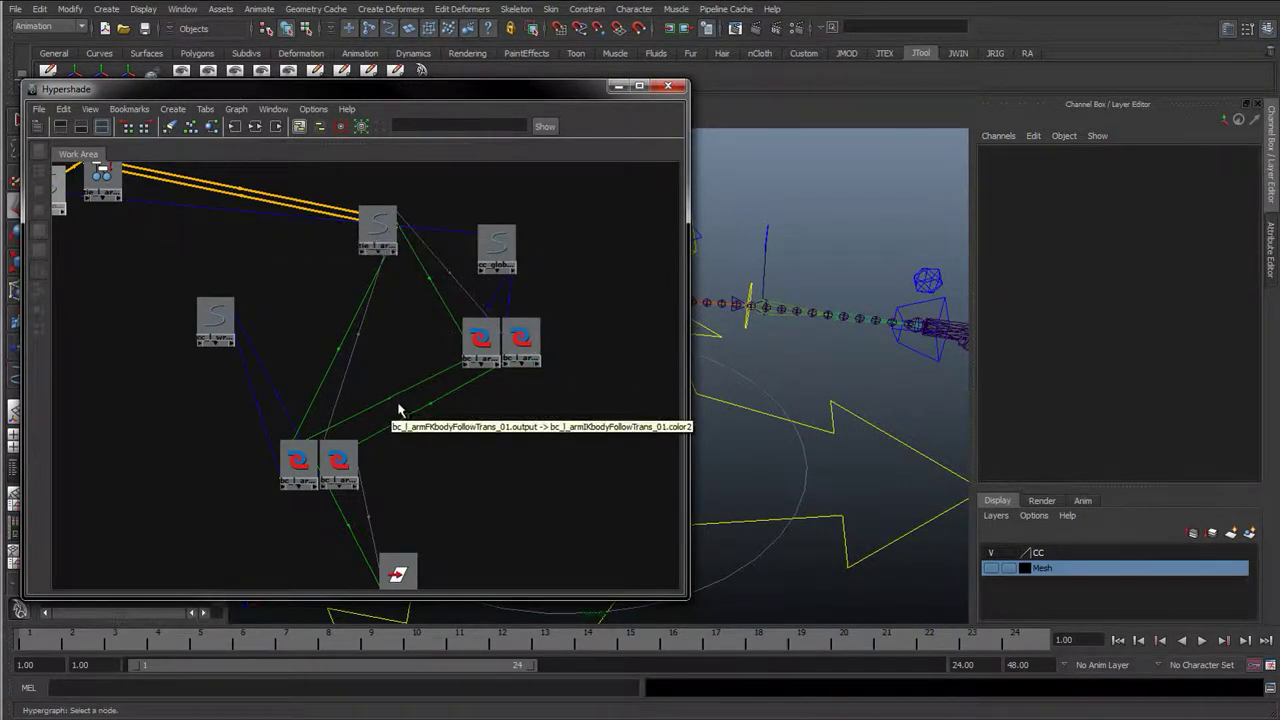
# - Create a Blend Colors node and place it beside the two IK body-follow blends in the work area
pyautogui.click(38, 152)
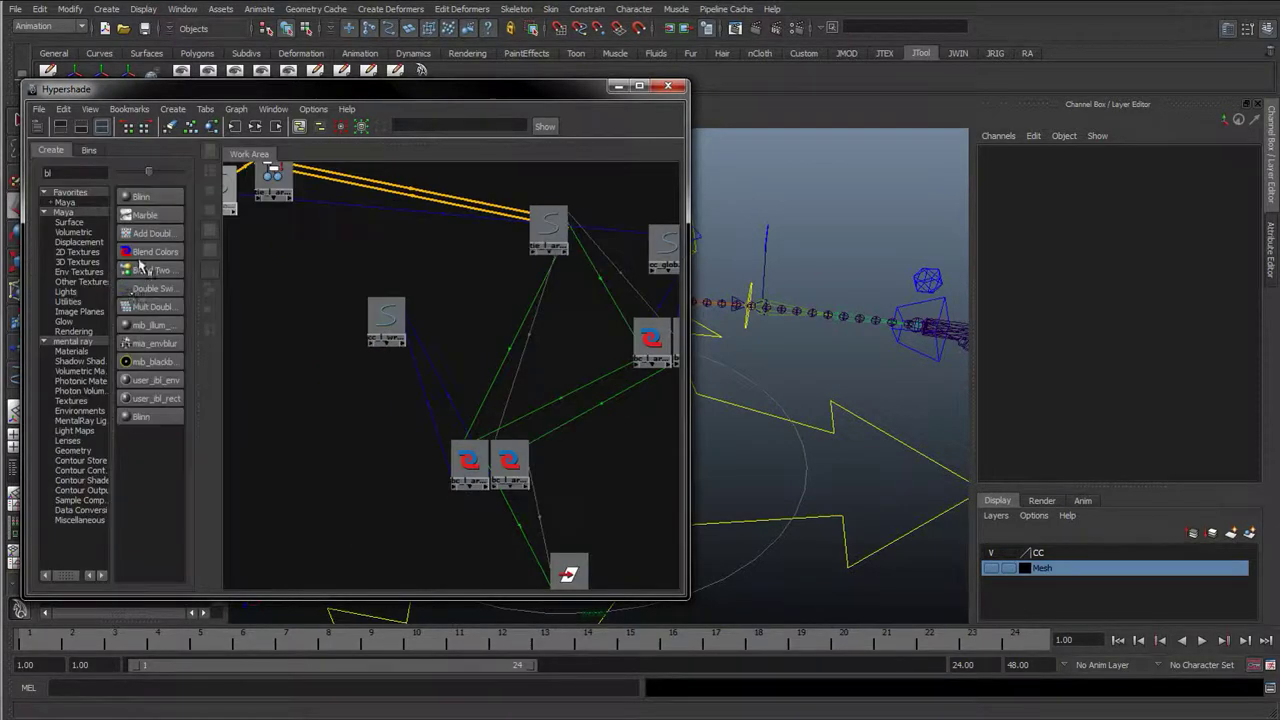
pyautogui.click(150, 253)
pyautogui.moveTo(242, 185); pyautogui.dragTo(607, 428)
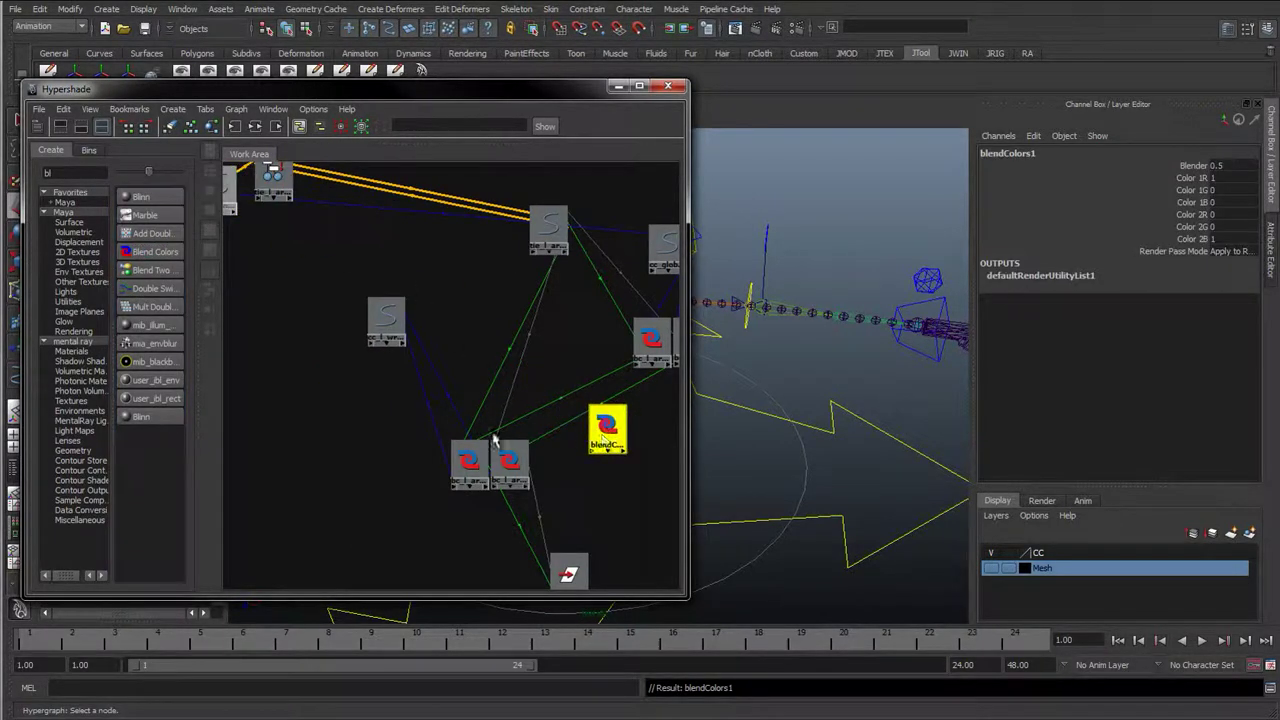
pyautogui.click(38, 128)
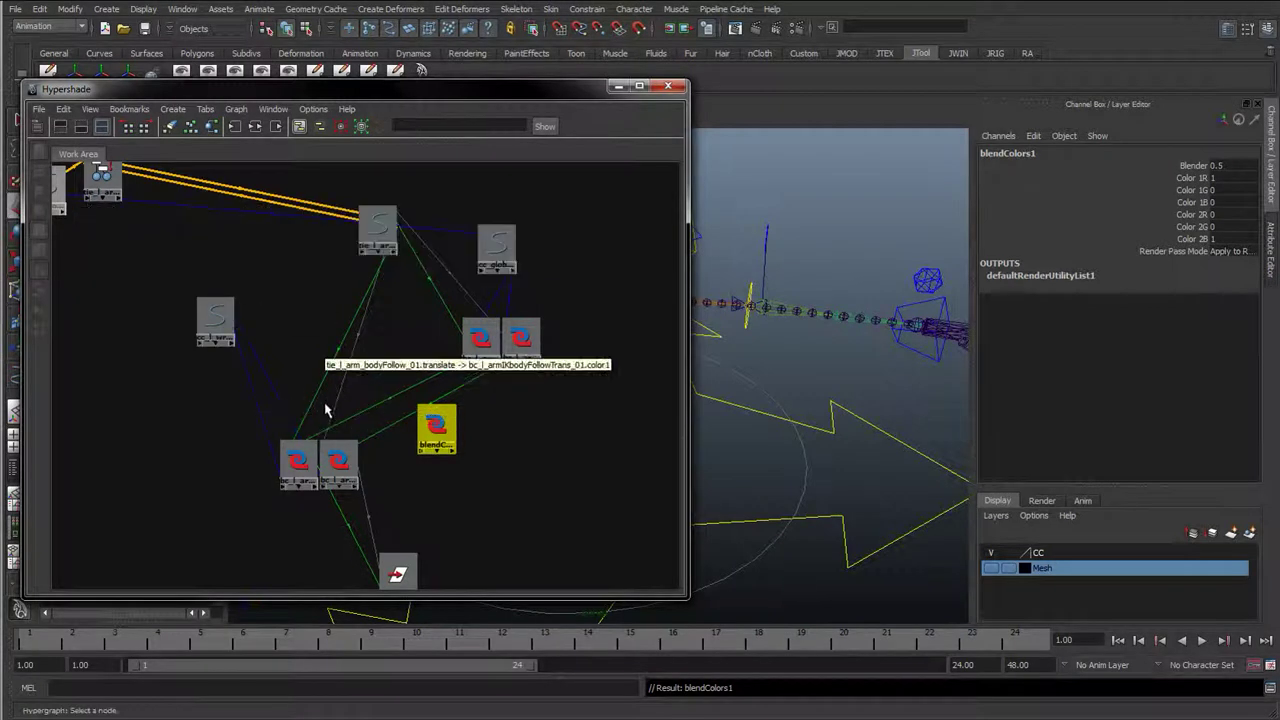
pyautogui.scroll(3, 430, 432)
pyautogui.scroll(-3, 440, 434)
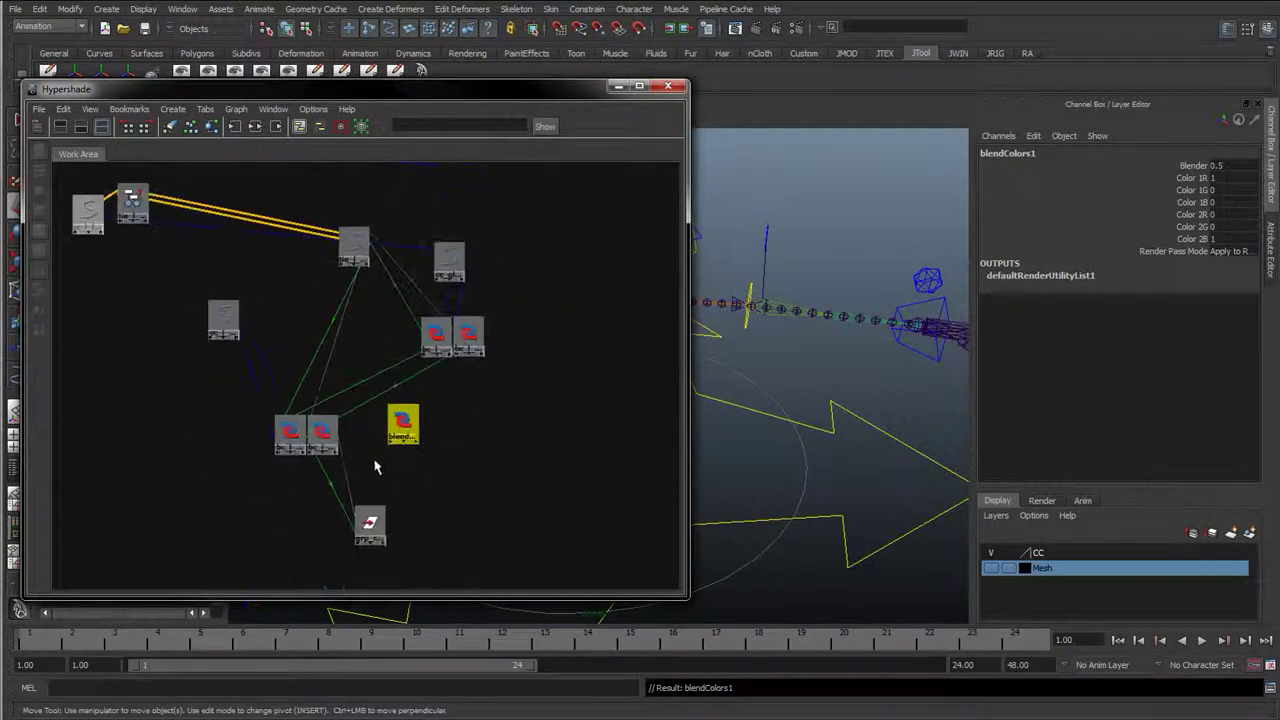
pyautogui.scroll(2, 802, 433)
pyautogui.keyDown('alt'); pyautogui.moveTo(794, 423); pyautogui.dragTo(823, 409); pyautogui.keyUp('alt')
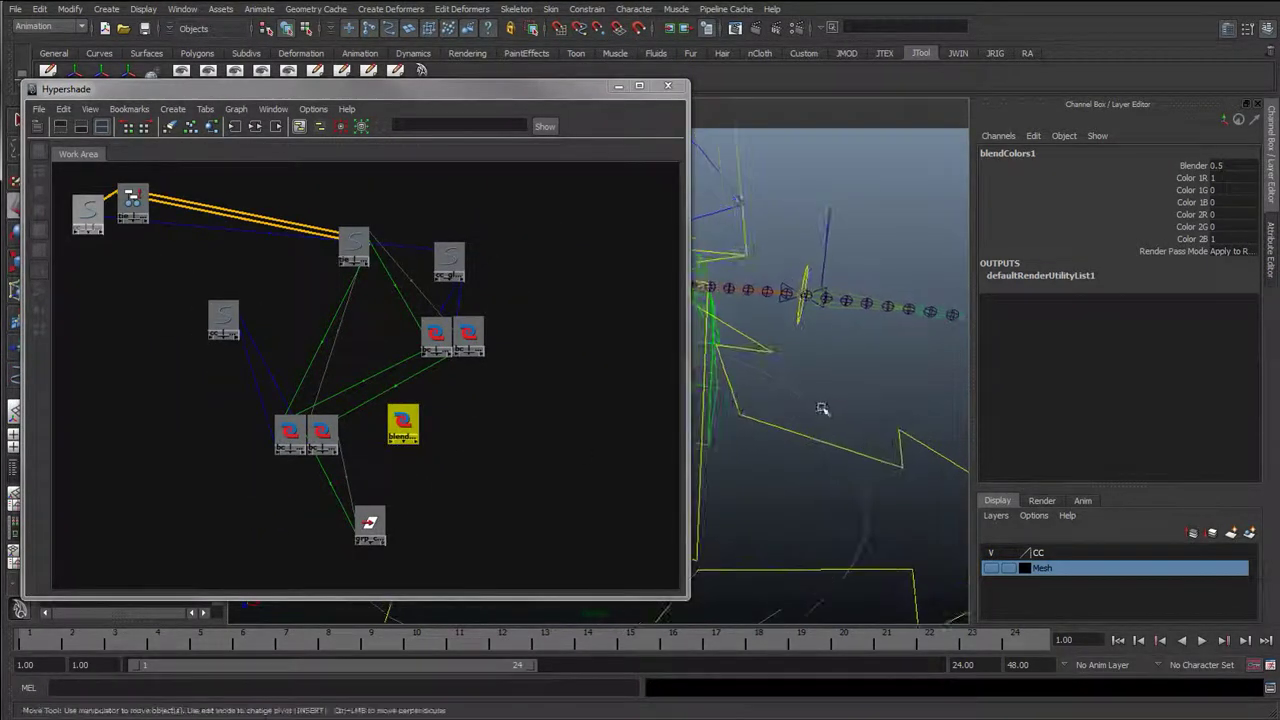
pyautogui.moveTo(404, 421); pyautogui.dragTo(414, 426)
# - Try scaling grp_cc_l_wristOff_01 in the viewport, and undo the test scales
pyautogui.click(352, 245)
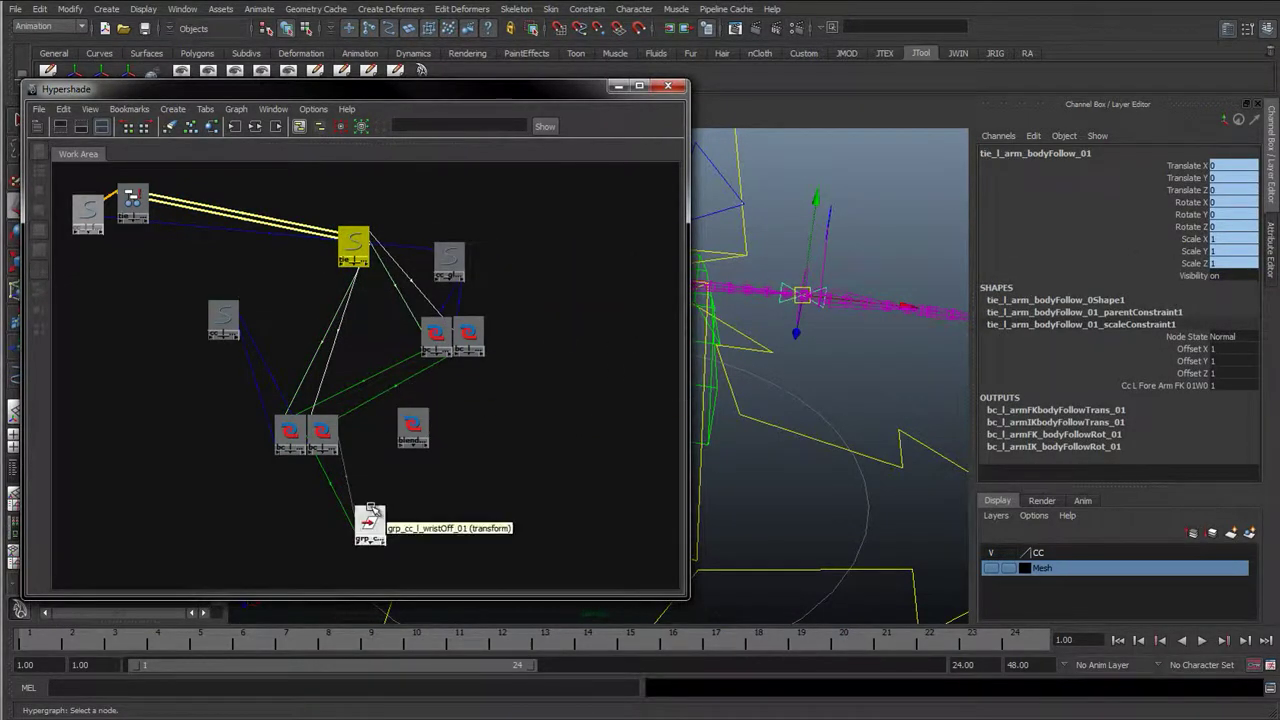
pyautogui.click(369, 524)
pyautogui.keyDown('alt'); pyautogui.moveTo(825, 372); pyautogui.dragTo(843, 357); pyautogui.keyUp('alt')
pyautogui.press('r')
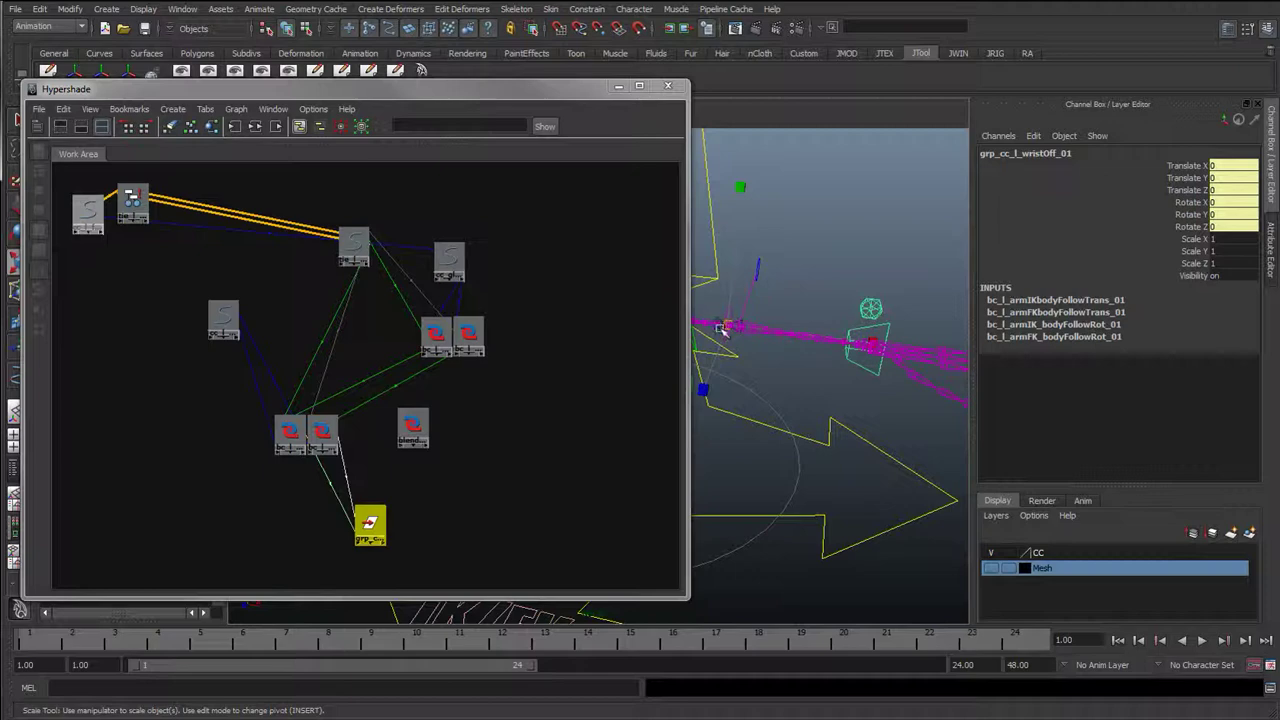
pyautogui.moveTo(872, 346)
pyautogui.mouseDown()
pyautogui.moveTo(943, 357)
pyautogui.moveTo(874, 371)
pyautogui.moveTo(854, 349)
pyautogui.mouseUp()
pyautogui.hotkey('ctrl', 'z')
pyautogui.scroll(-3, 876, 365)
pyautogui.moveTo(814, 406); pyautogui.dragTo(952, 463, button='middle')
pyautogui.hotkey('ctrl', 'z')
pyautogui.keyDown('alt'); pyautogui.moveTo(770, 425); pyautogui.dragTo(812, 421); pyautogui.keyUp('alt')
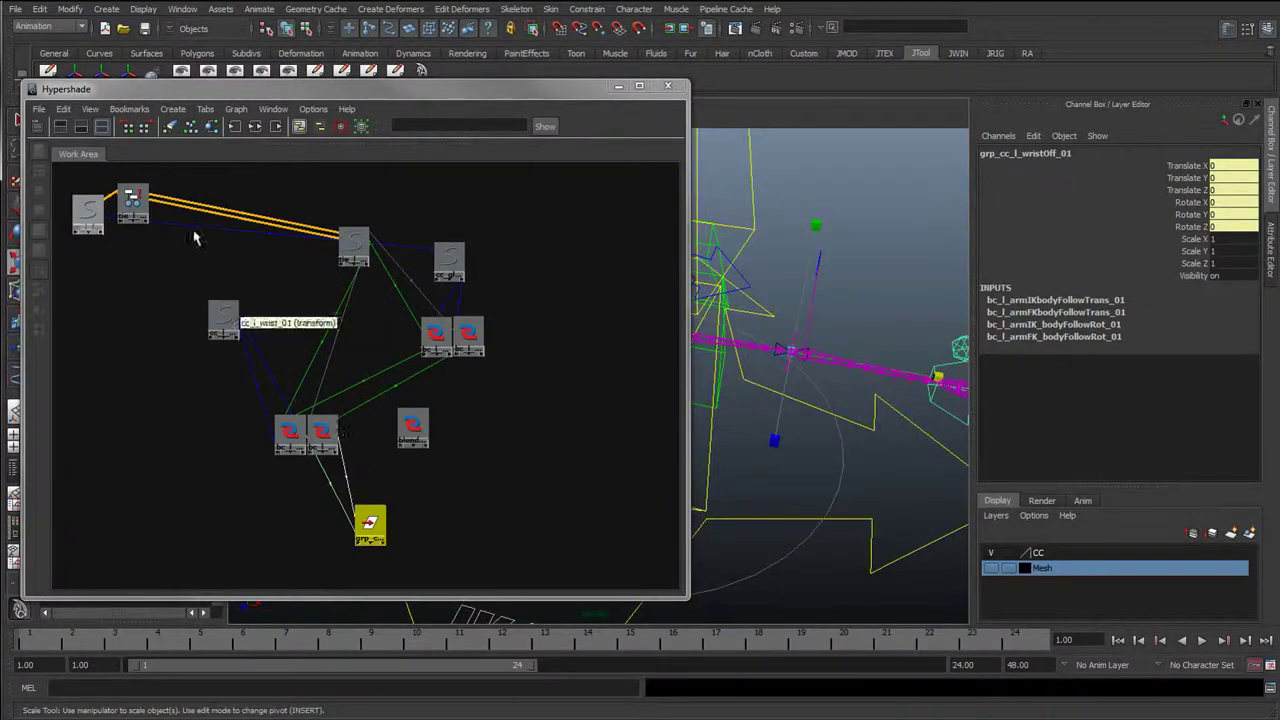
# - Connect the scale of tie_l_arm_bodyFollow_01 to color1 of blendColors1
pyautogui.moveTo(368, 526); pyautogui.dragTo(366, 535)
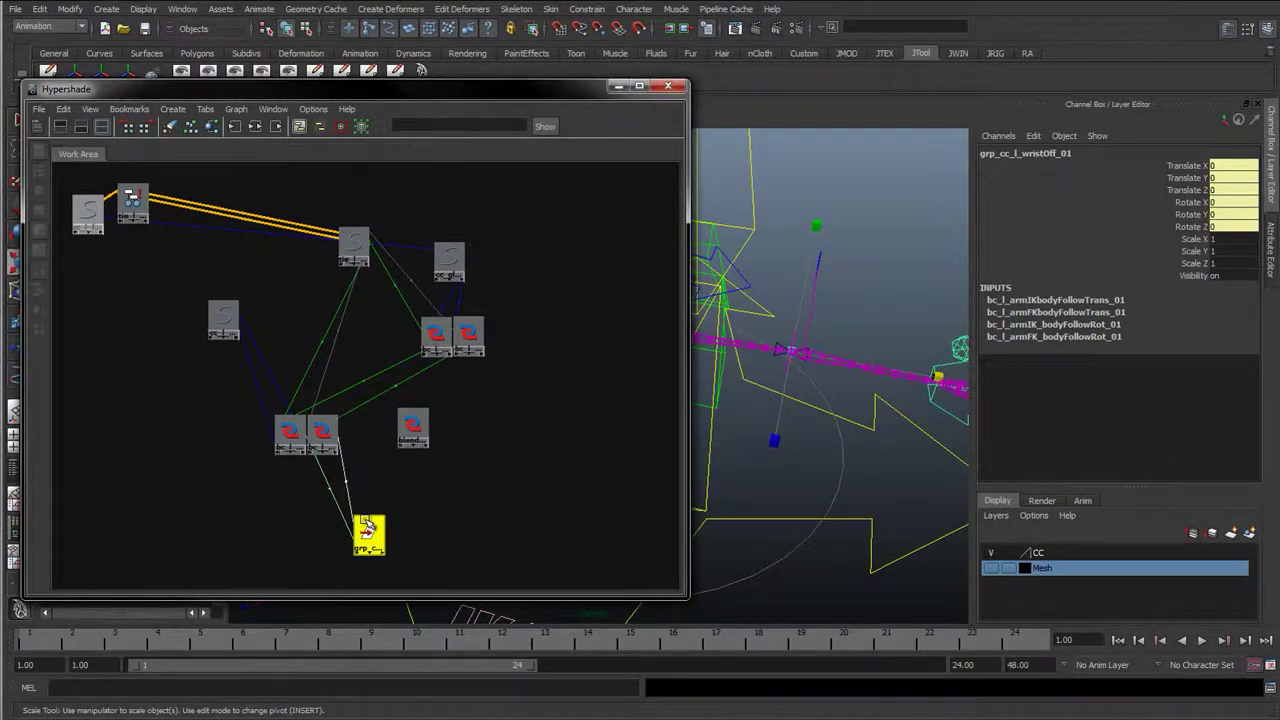
pyautogui.click(380, 500)
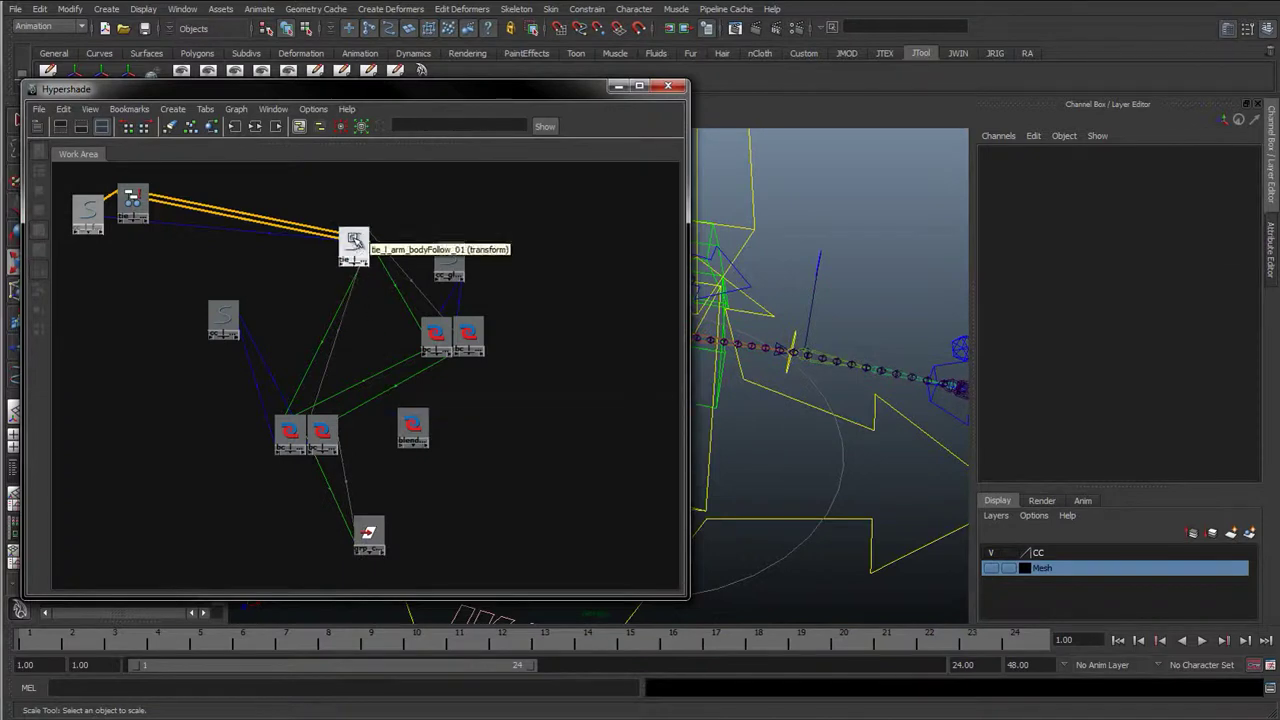
pyautogui.rightClick(410, 418)
pyautogui.click(488, 478)
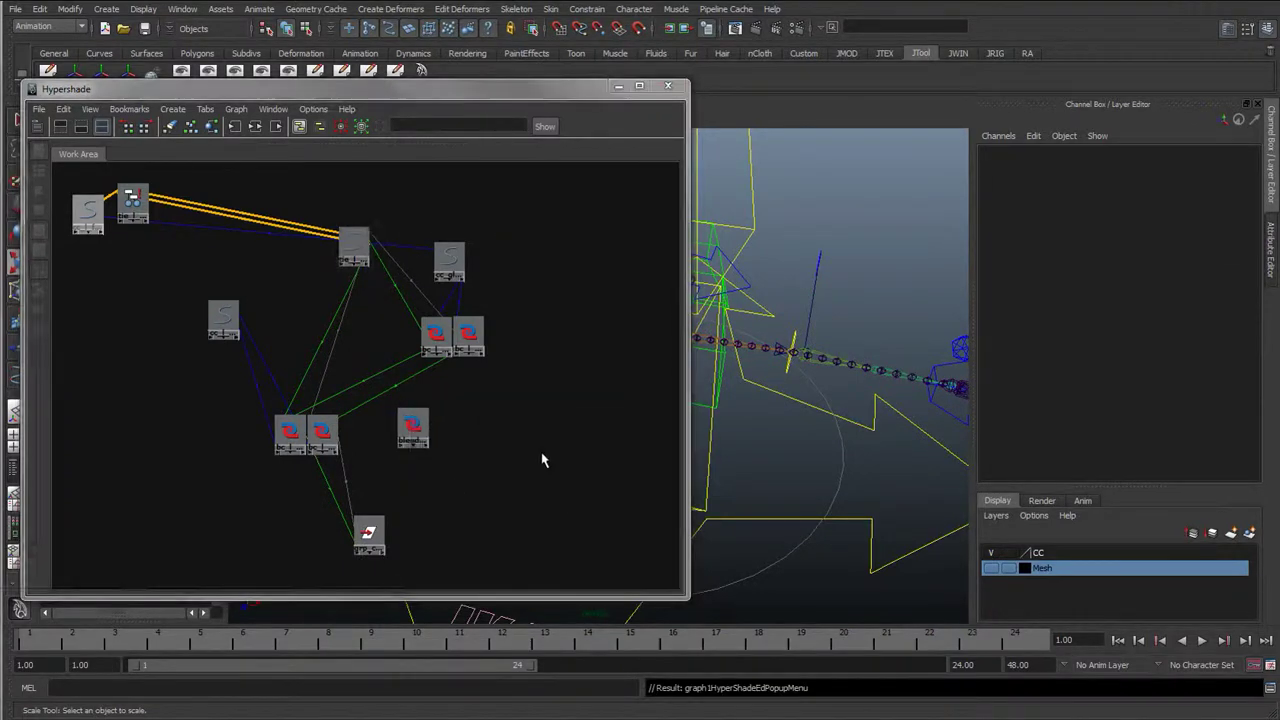
pyautogui.scroll(-8, 260, 300)
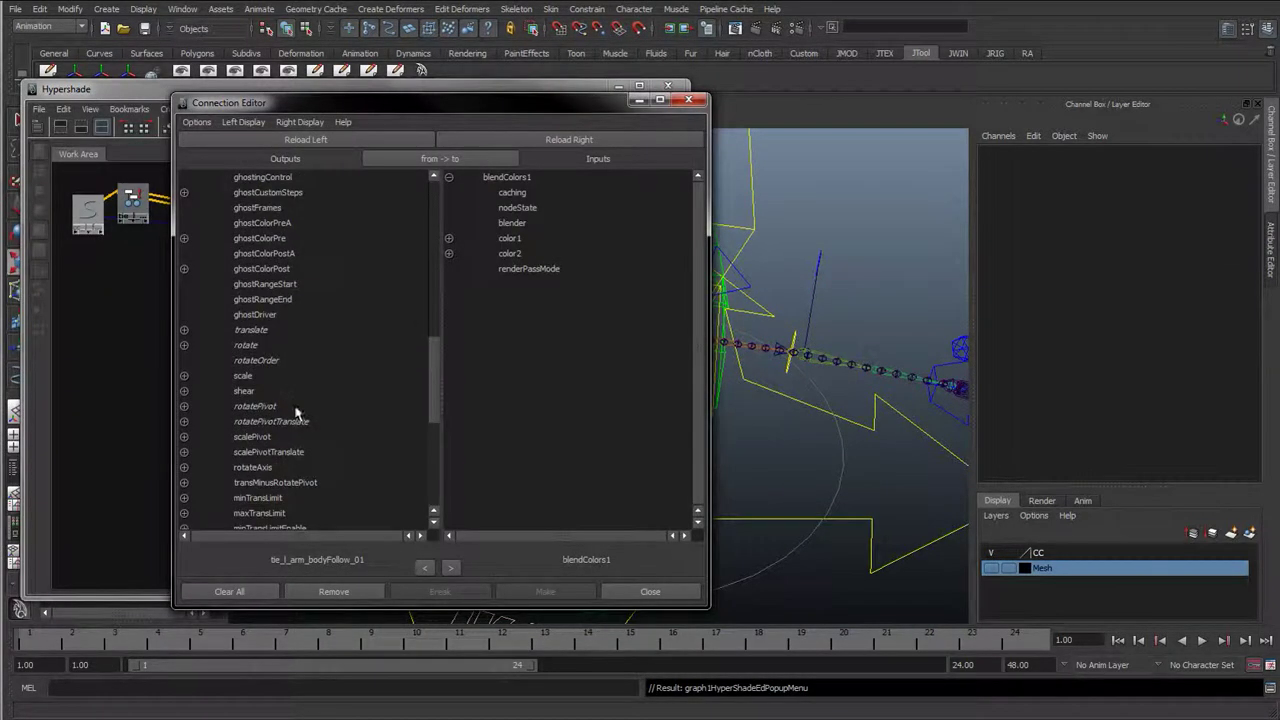
pyautogui.click(248, 375)
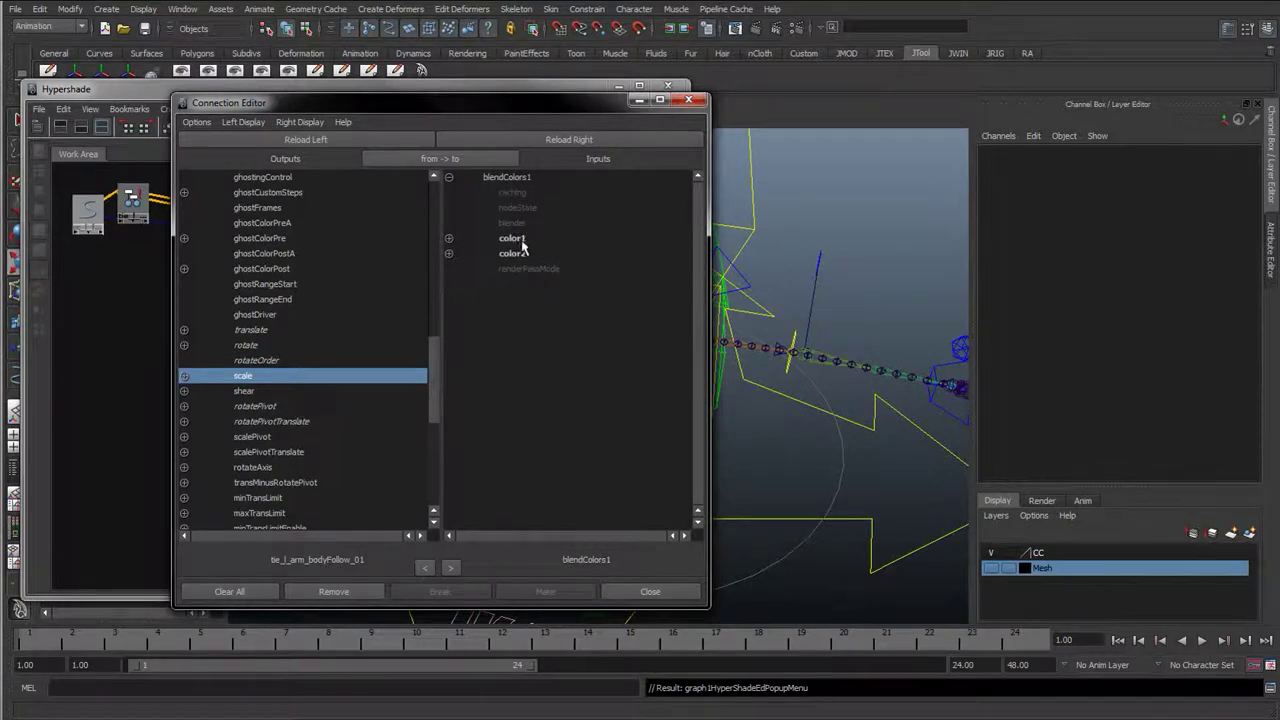
pyautogui.click(512, 238)
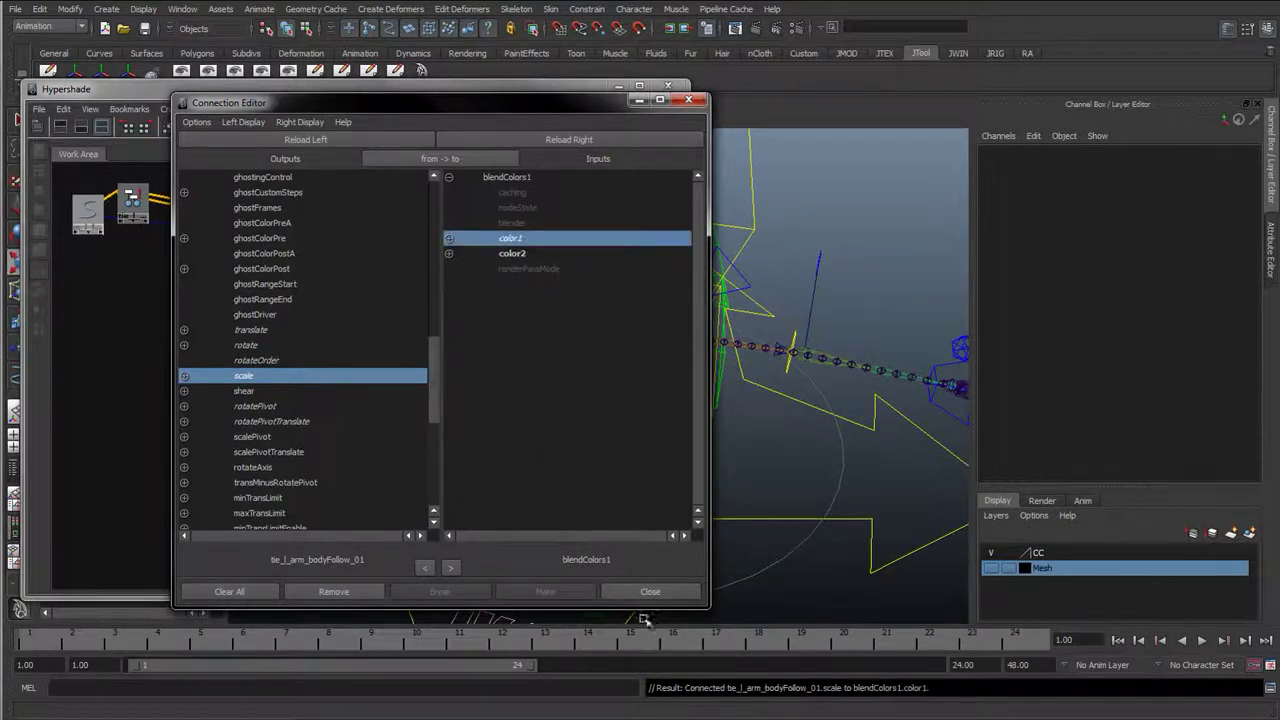
# - Set all three Color 2 channels and the Blender of blendColors1 to 1
pyautogui.click(641, 592)
pyautogui.click(412, 425)
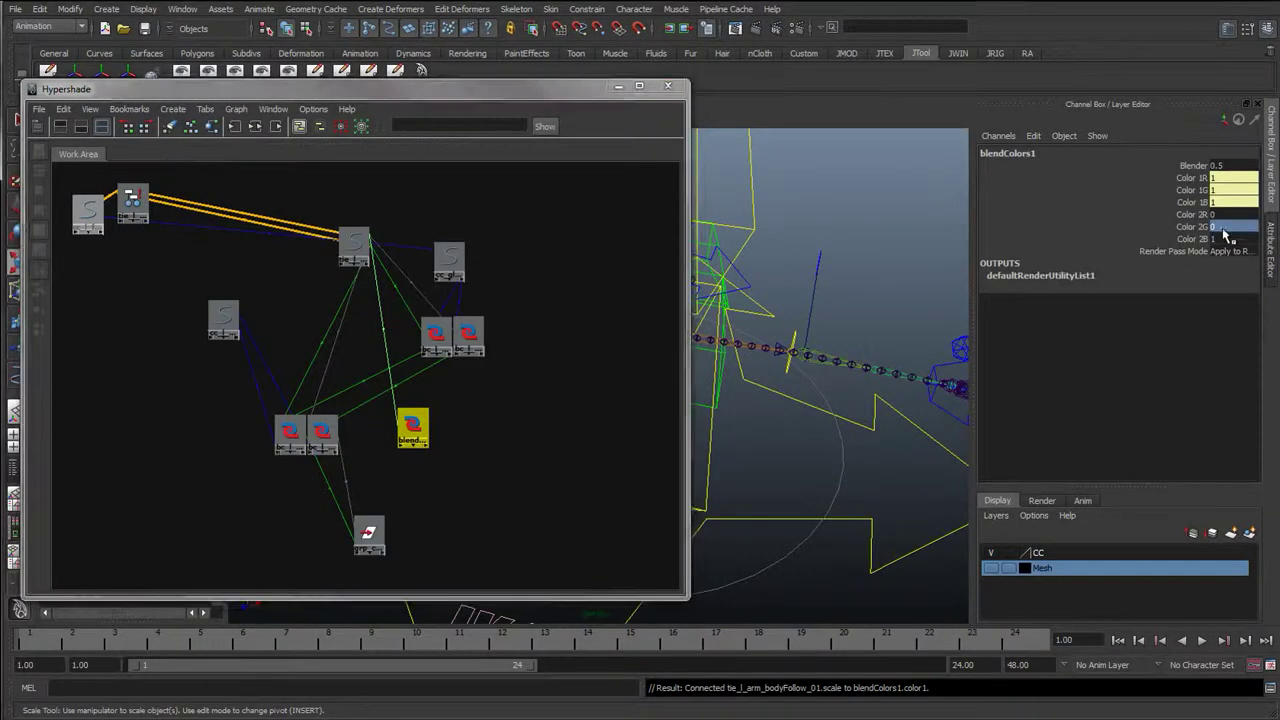
pyautogui.moveTo(1228, 218); pyautogui.dragTo(1222, 236)
pyautogui.press('Return')
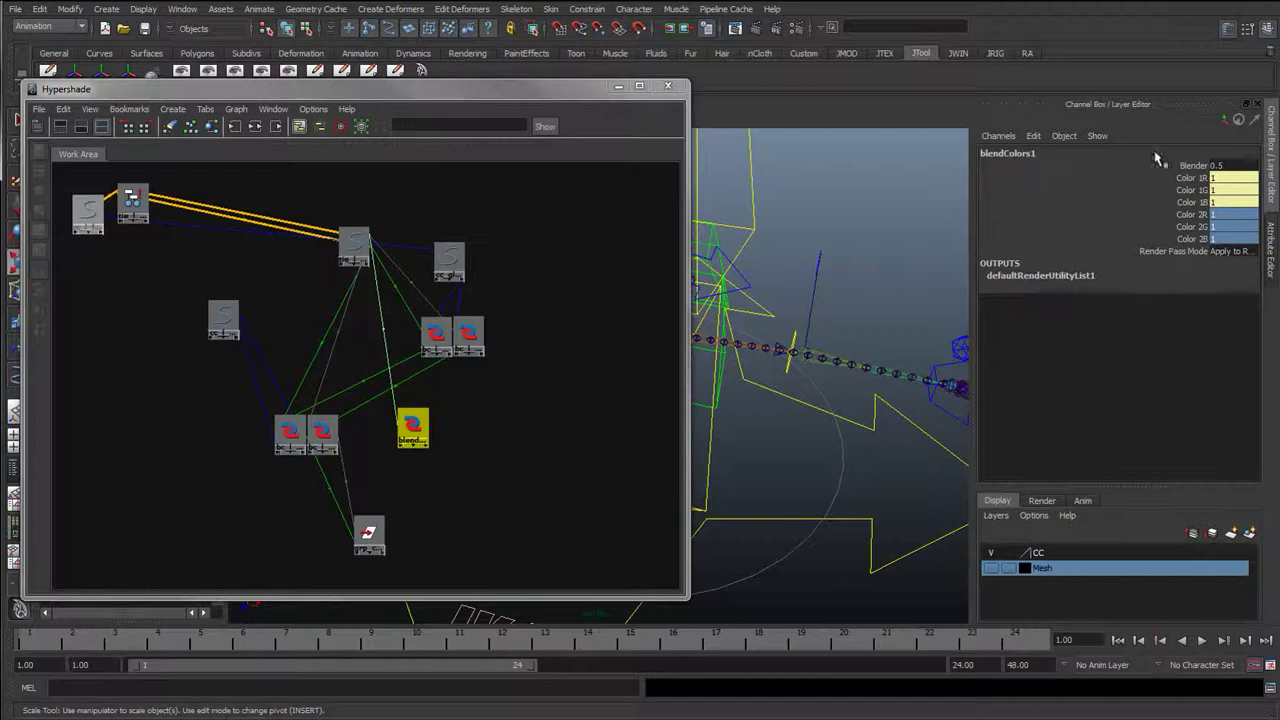
pyautogui.click(1228, 165)
pyautogui.press('Return')
pyautogui.click(497, 457)
pyautogui.moveTo(411, 435)
pyautogui.mouseDown()
pyautogui.moveTo(397, 445)
pyautogui.moveTo(409, 441)
pyautogui.mouseUp()
pyautogui.click(430, 439)
pyautogui.scroll(3, 589, 474)
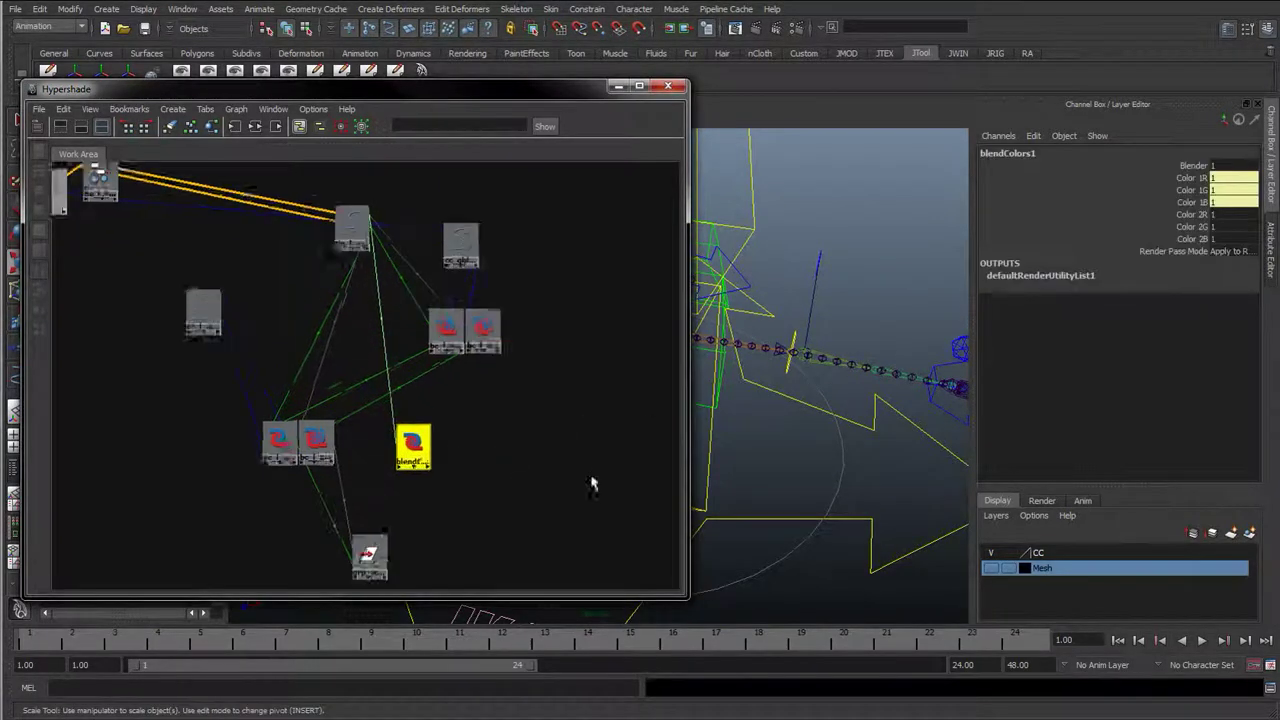
# - Test the L Arm IKFK attribute of cc_global_IKFK_01, and compare it with the Color 1 and Color 2 channels of blendColors1
pyautogui.scroll(-2, 506, 477)
pyautogui.keyDown('alt'); pyautogui.moveTo(485, 469); pyautogui.dragTo(490, 432, button='middle'); pyautogui.keyUp('alt')
pyautogui.click(484, 410)
pyautogui.click(468, 208)
pyautogui.keyDown('alt'); pyautogui.moveTo(836, 476); pyautogui.dragTo(923, 440, button='middle'); pyautogui.keyUp('alt')
pyautogui.keyDown('alt'); pyautogui.moveTo(923, 440); pyautogui.dragTo(749, 557, button='right'); pyautogui.keyUp('alt')
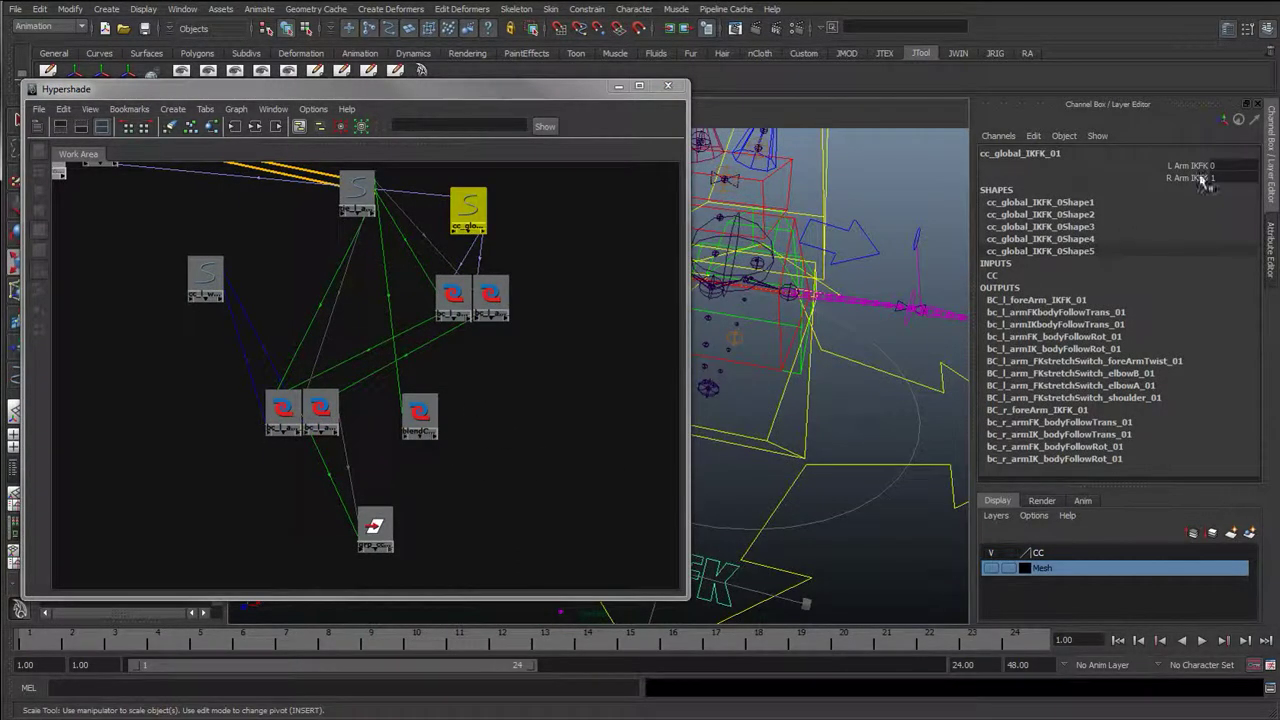
pyautogui.click(1188, 166)
pyautogui.moveTo(873, 256); pyautogui.dragTo(922, 256, button='middle')
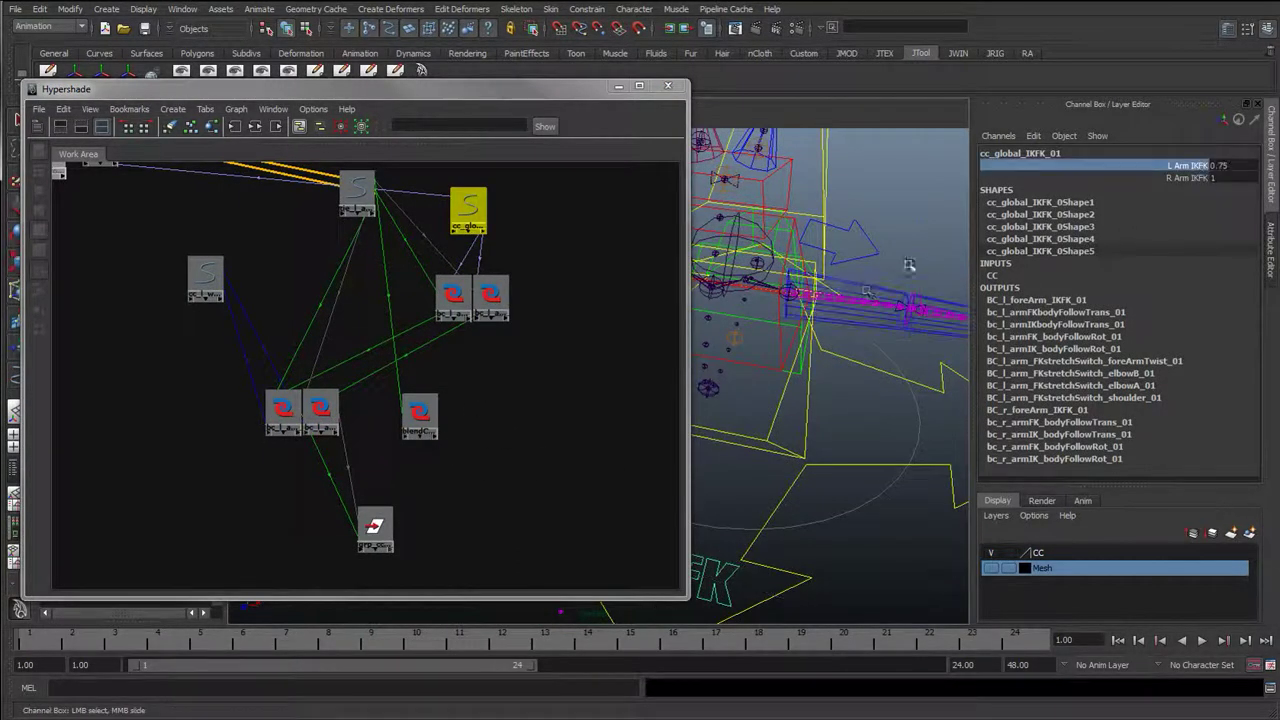
pyautogui.click(419, 410)
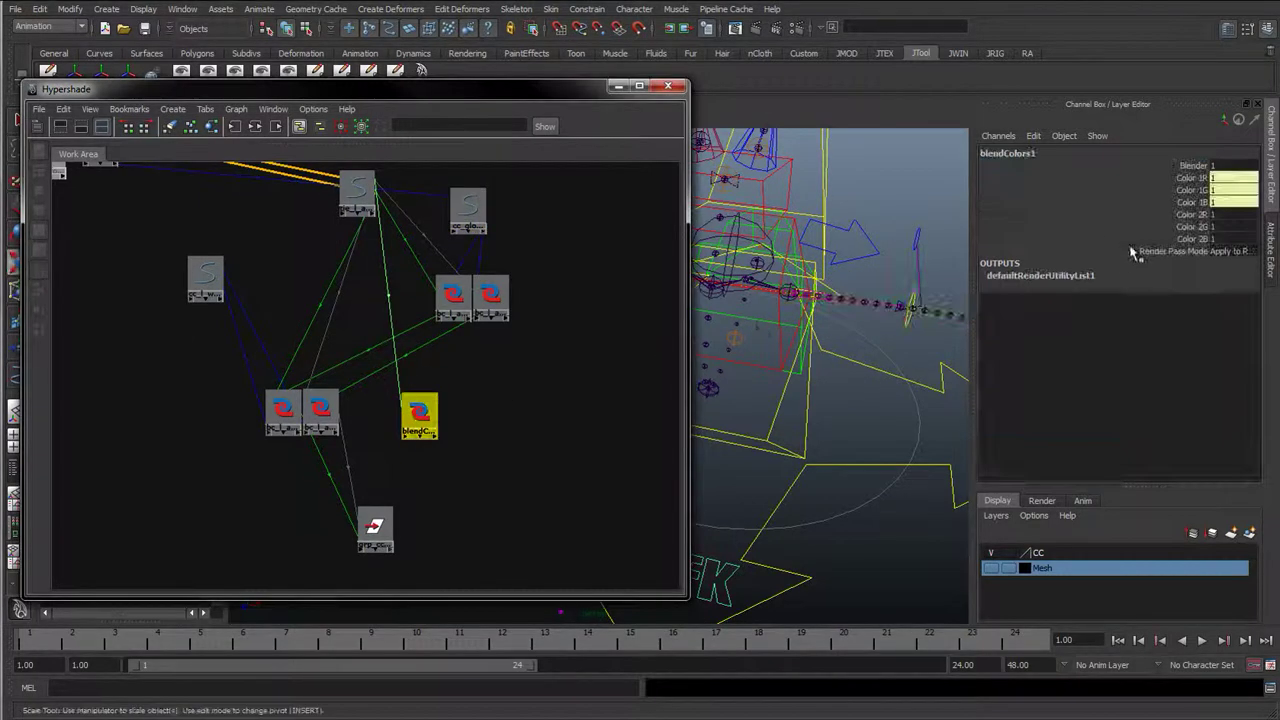
pyautogui.moveTo(1190, 178); pyautogui.dragTo(1188, 202)
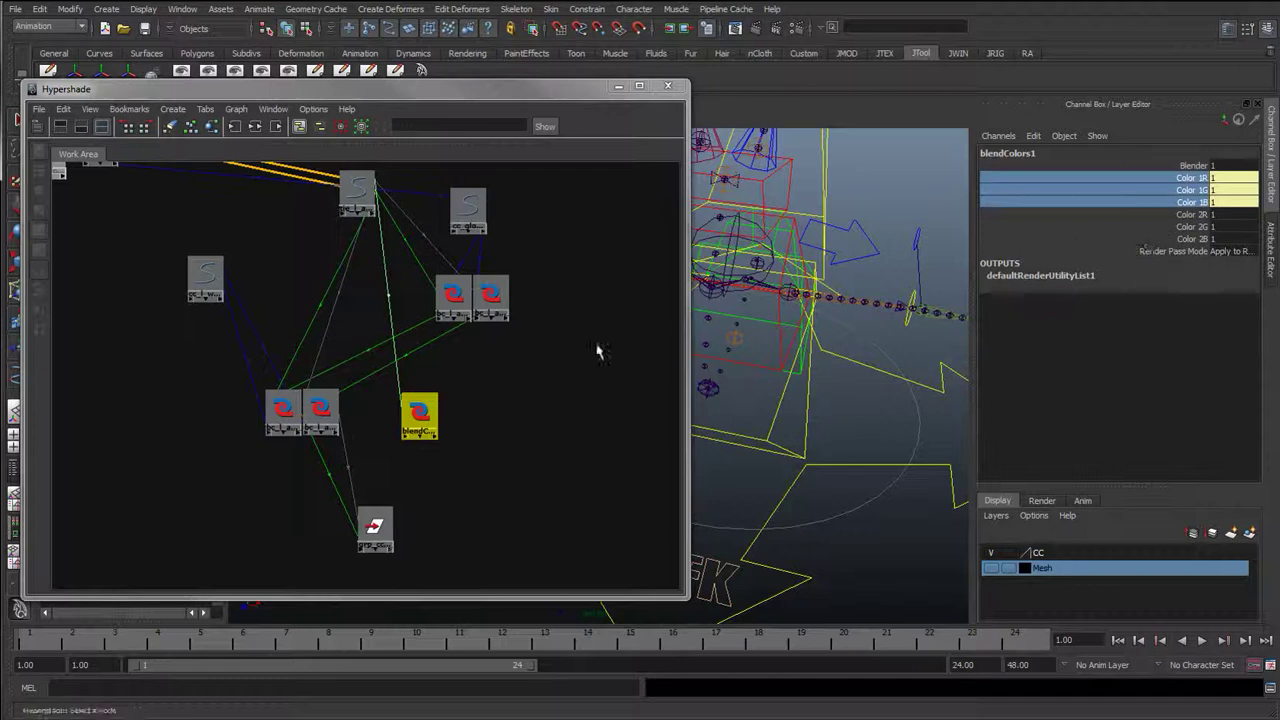
pyautogui.moveTo(1190, 216); pyautogui.dragTo(1222, 232)
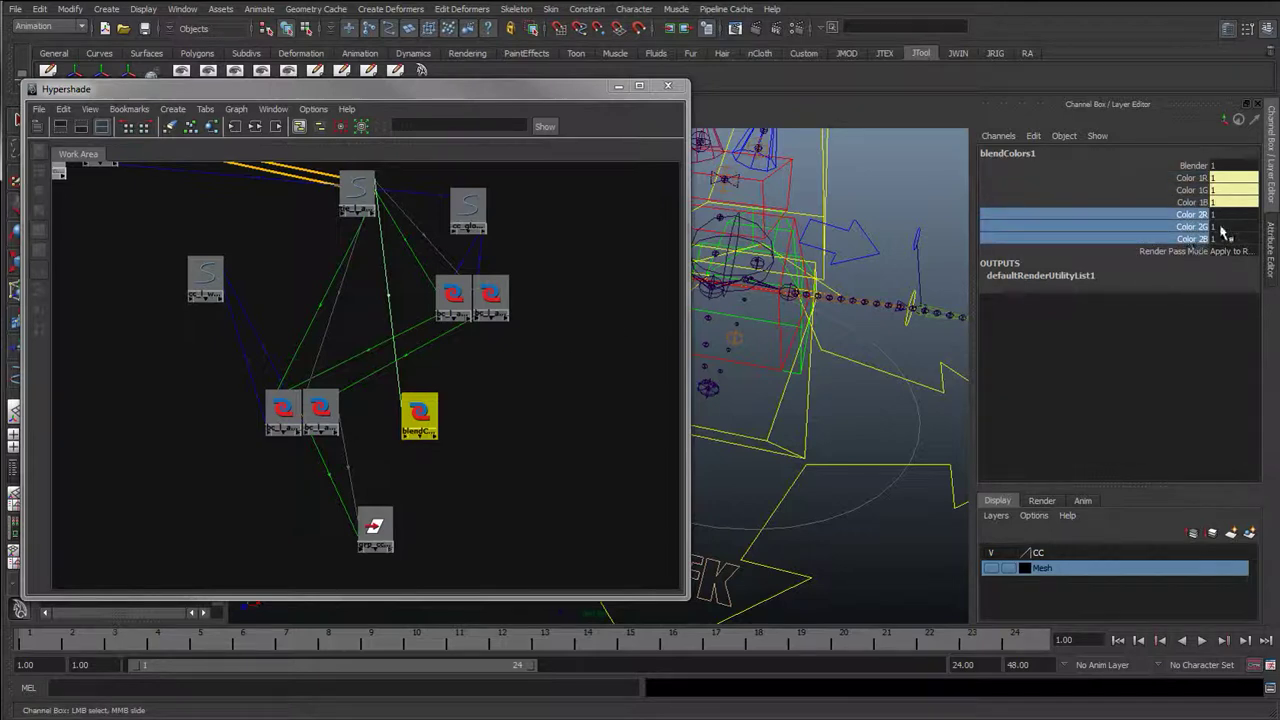
# - Connect the output of blendColors1 to the scale of grp_cc_l_wristOff_01
pyautogui.keyDown('alt'); pyautogui.moveTo(559, 388); pyautogui.dragTo(466, 397, button='middle'); pyautogui.keyUp('alt')
pyautogui.click(446, 364)
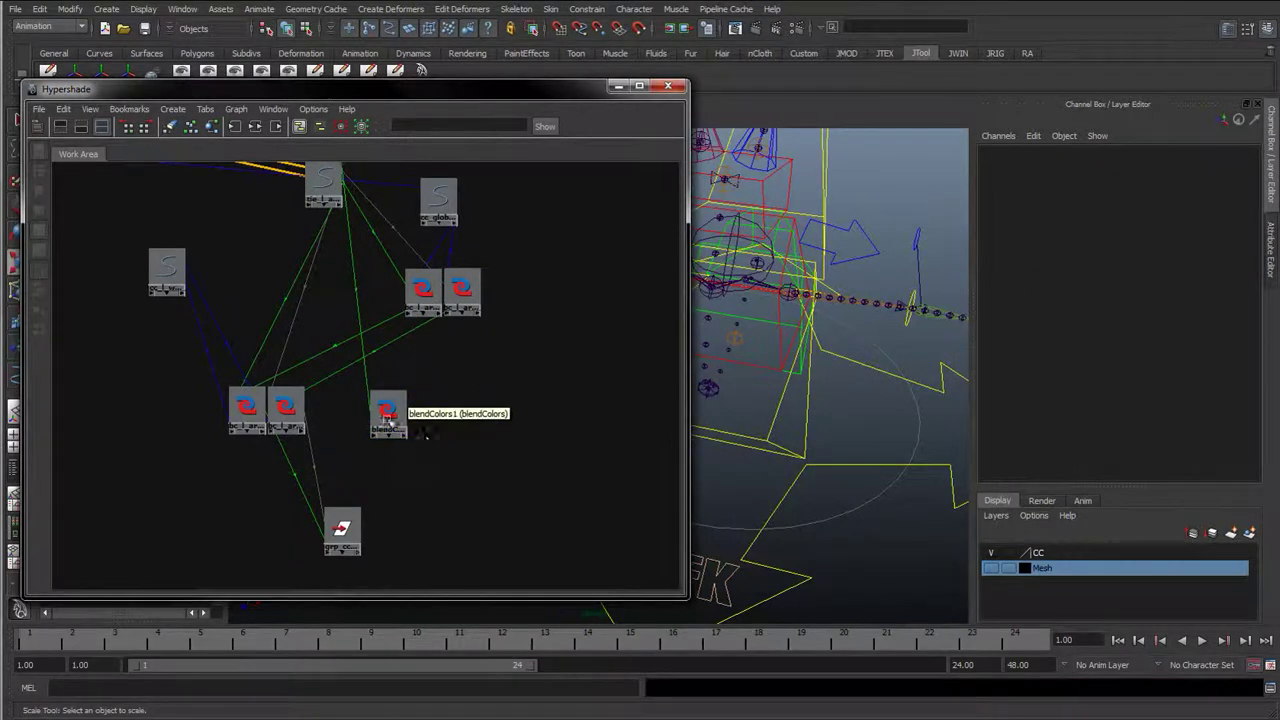
pyautogui.moveTo(390, 412); pyautogui.dragTo(401, 411)
pyautogui.click(456, 425)
pyautogui.moveTo(398, 413); pyautogui.dragTo(336, 532, button='middle')
pyautogui.click(358, 484)
pyautogui.click(397, 412)
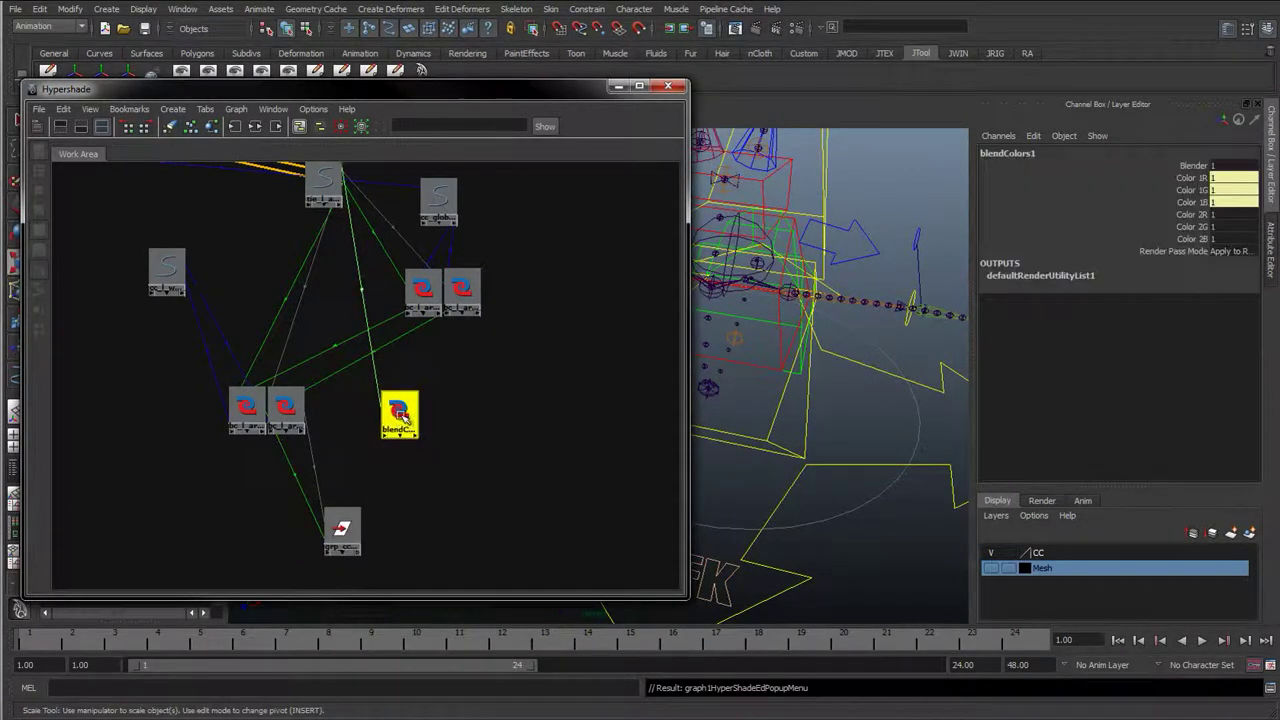
pyautogui.rightClick(340, 528)
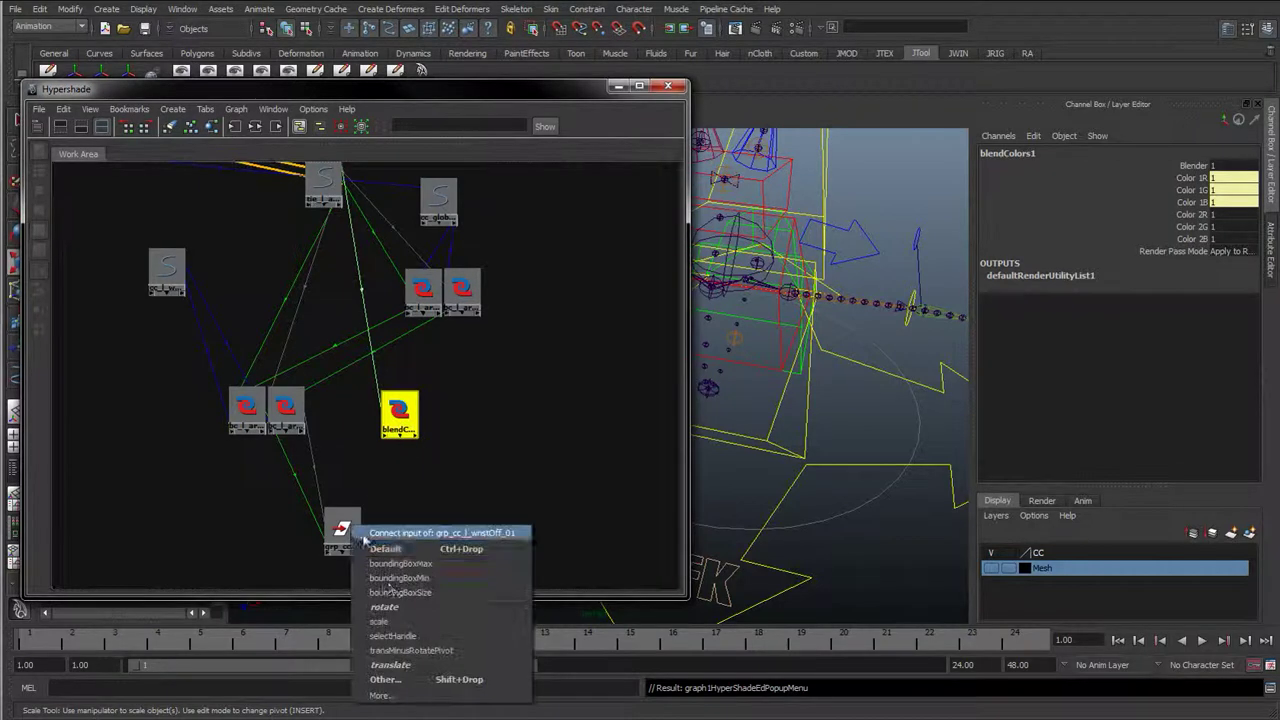
pyautogui.click(386, 679)
pyautogui.click(415, 315)
pyautogui.scroll(-5, 505, 305)
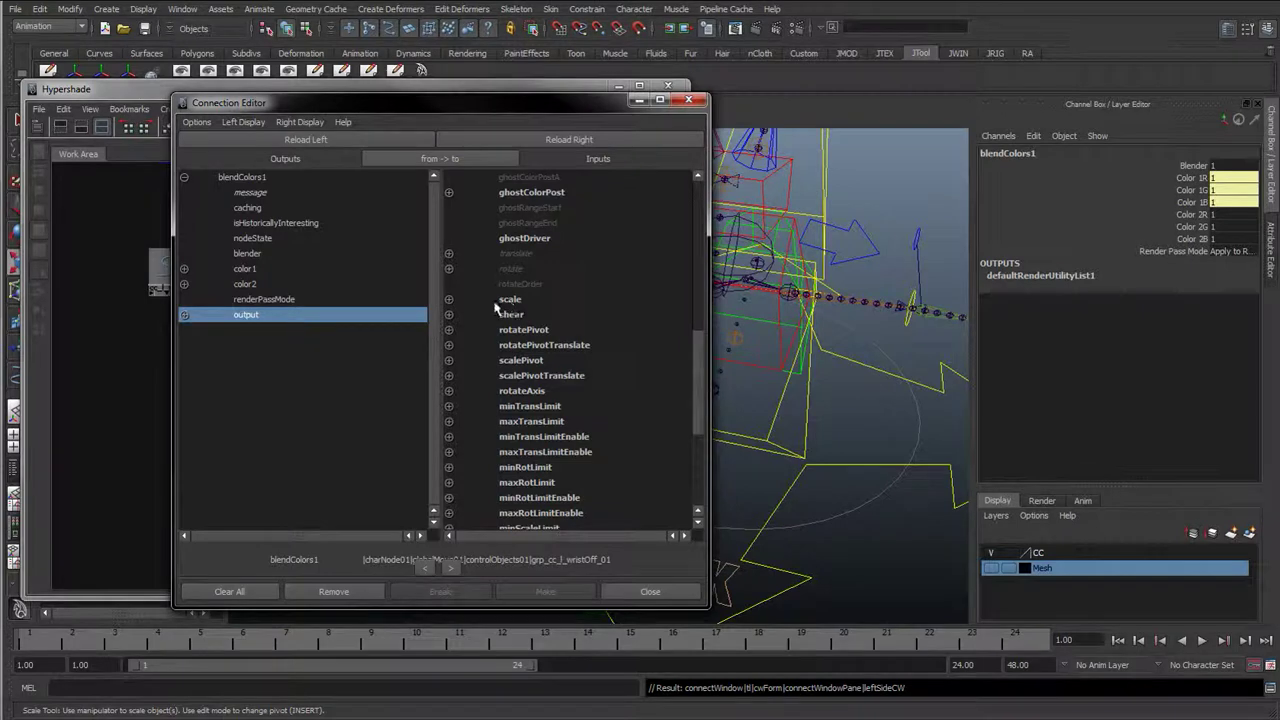
pyautogui.click(525, 300)
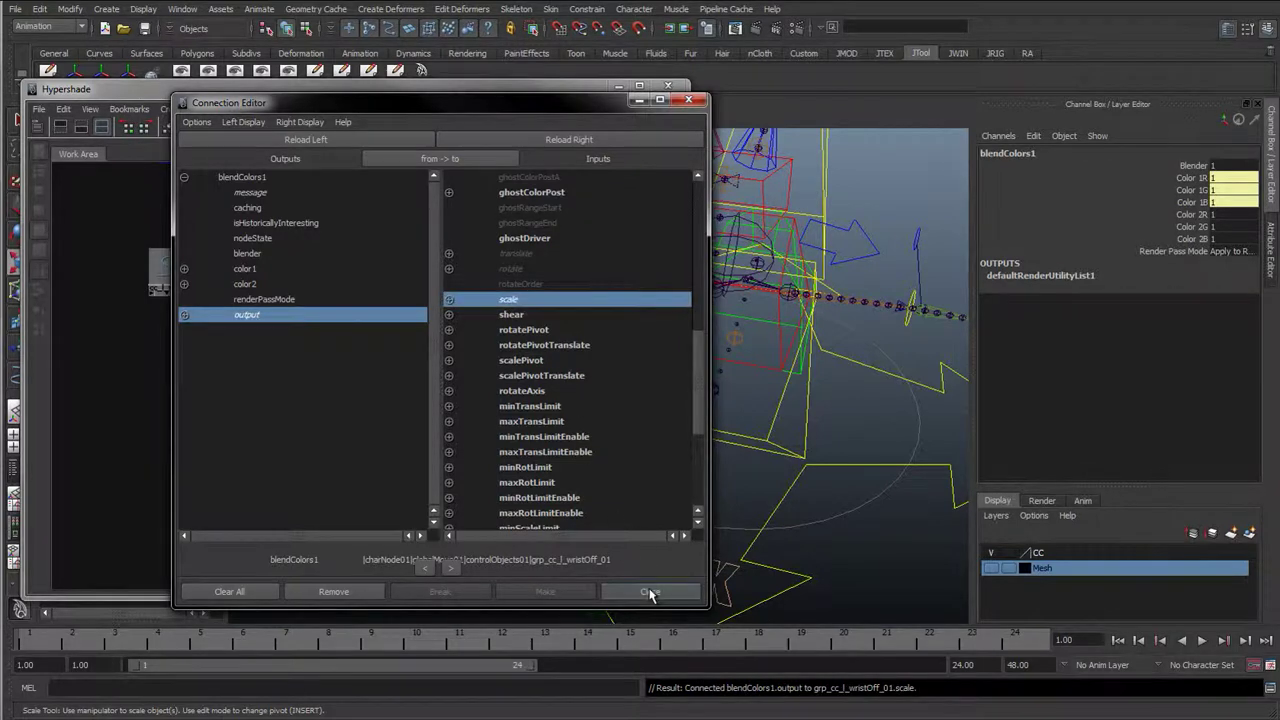
pyautogui.click(650, 592)
pyautogui.click(557, 566)
# - Connect the l_arm_IKFK attribute of cc_global_IKFK_01 to the blender of blendColors1
pyautogui.click(399, 412)
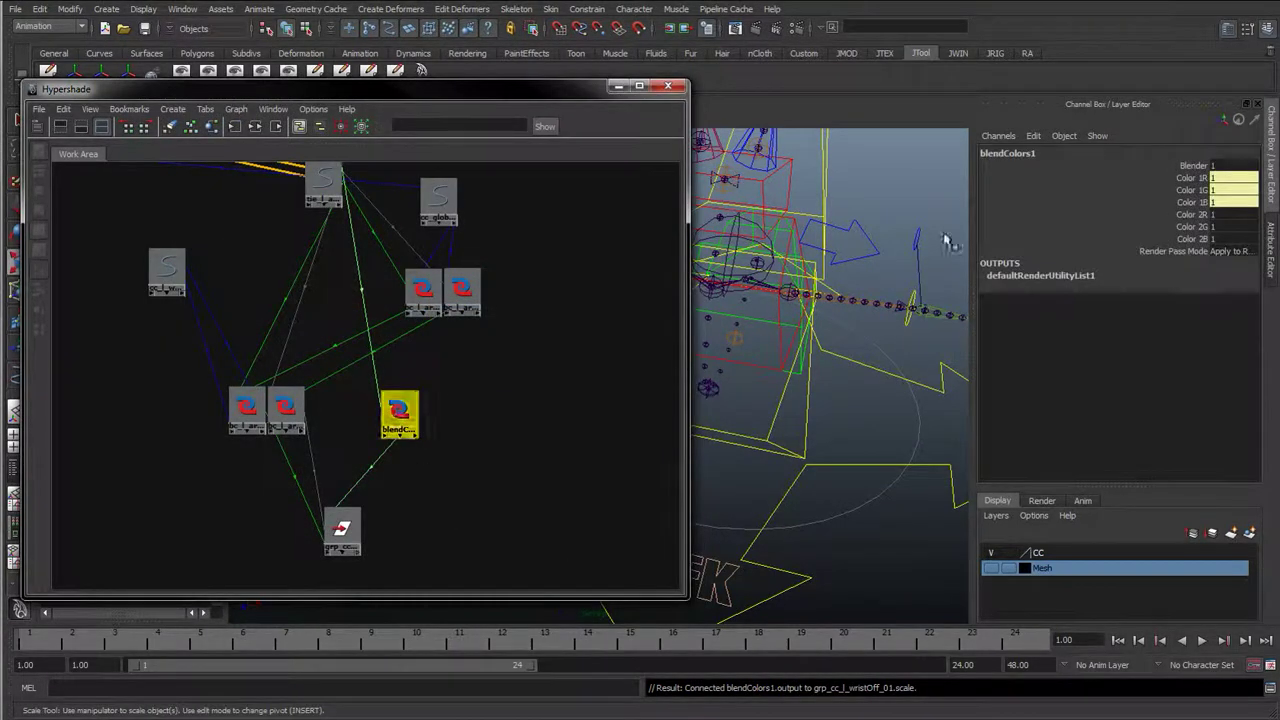
pyautogui.click(438, 200)
pyautogui.keyDown('alt'); pyautogui.moveTo(830, 514); pyautogui.dragTo(884, 476, button='middle'); pyautogui.keyUp('alt')
pyautogui.moveTo(434, 198); pyautogui.dragTo(396, 399, button='middle')
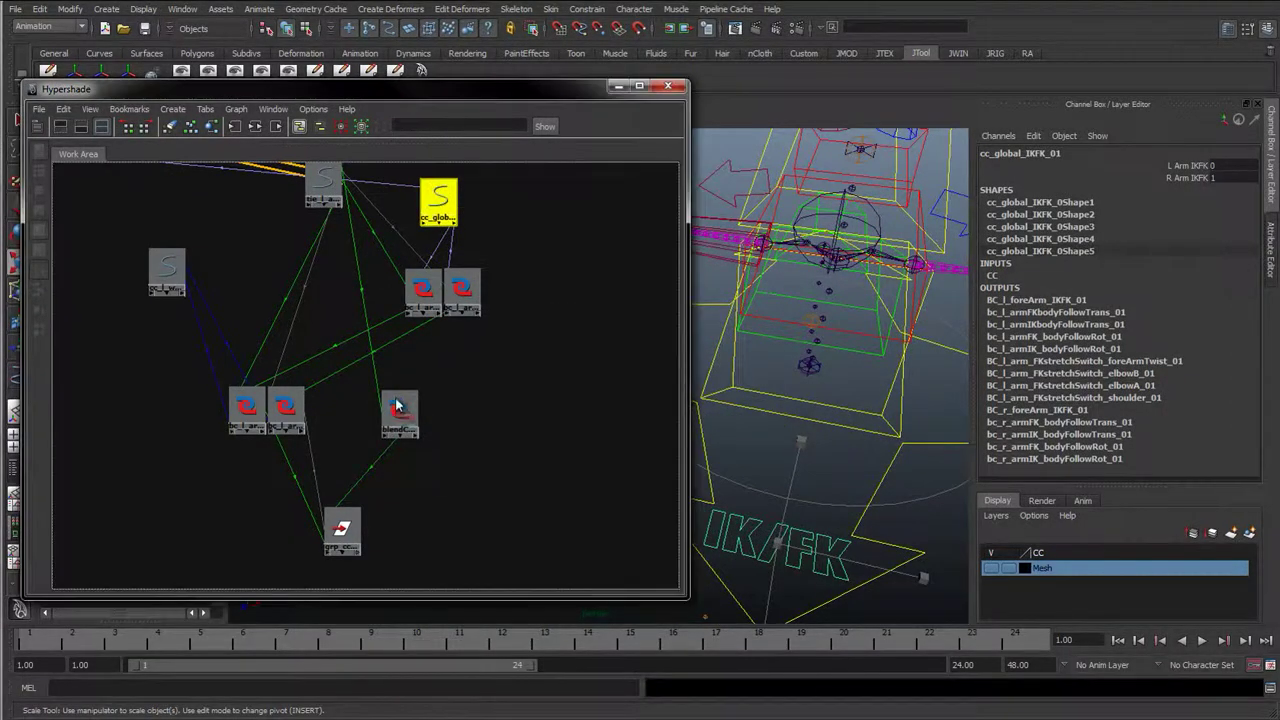
pyautogui.click(425, 482)
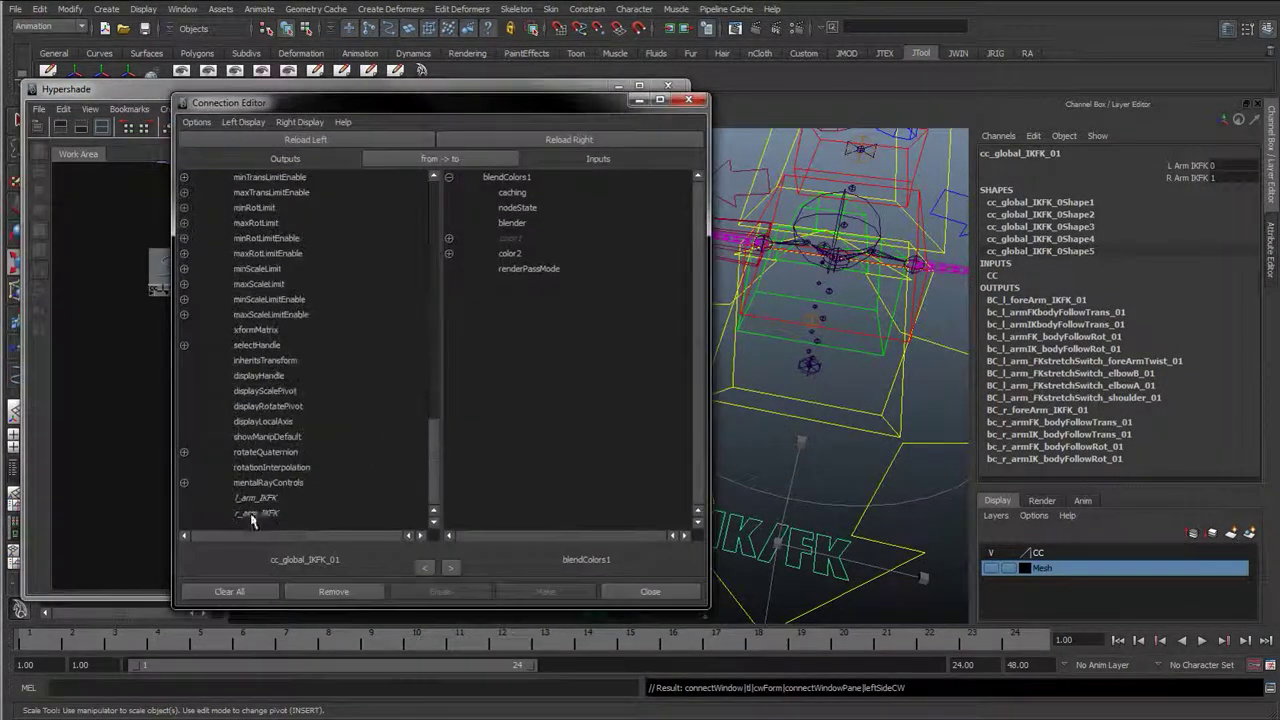
pyautogui.click(257, 498)
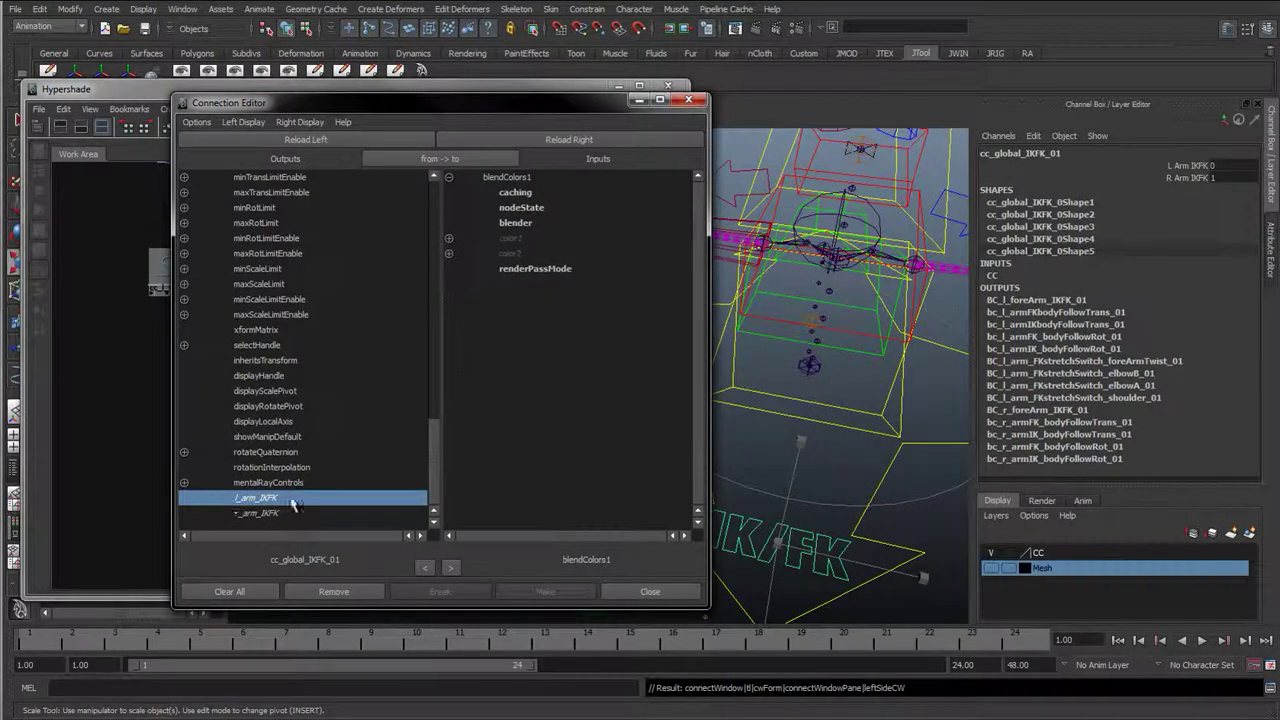
pyautogui.click(516, 223)
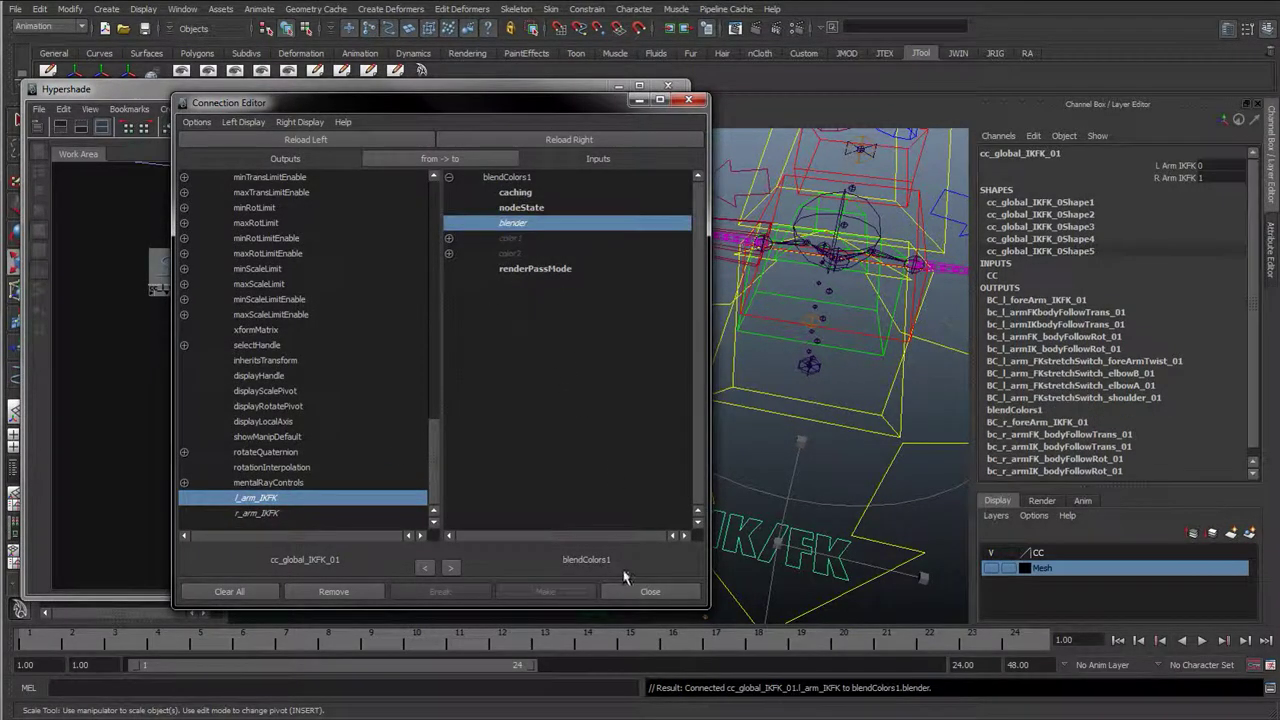
pyautogui.click(650, 591)
# - Spread out the two FK body-follow blends, tie_l_arm_bodyFollow_01 and blendColors1 in the work area so their connections are readable
pyautogui.moveTo(545, 100); pyautogui.dragTo(620, 137)
pyautogui.click(556, 390)
pyautogui.moveTo(623, 306); pyautogui.dragTo(563, 350)
pyautogui.click(503, 305)
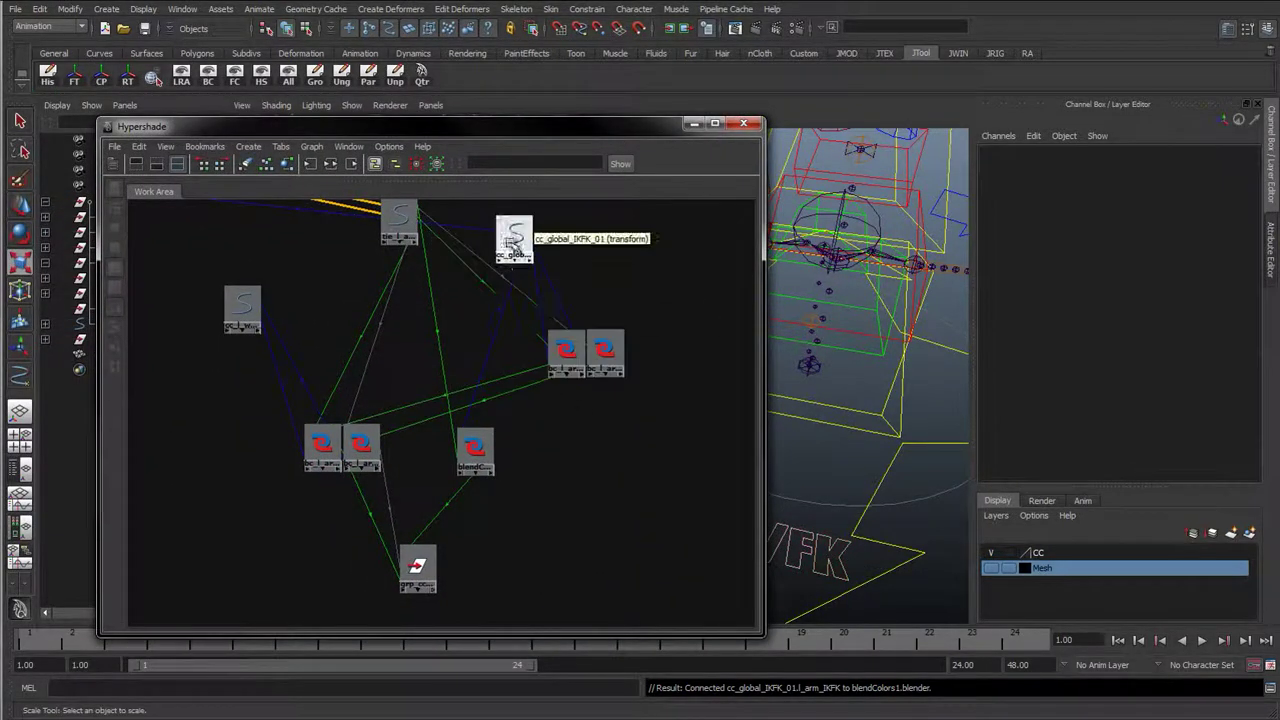
pyautogui.click(398, 230)
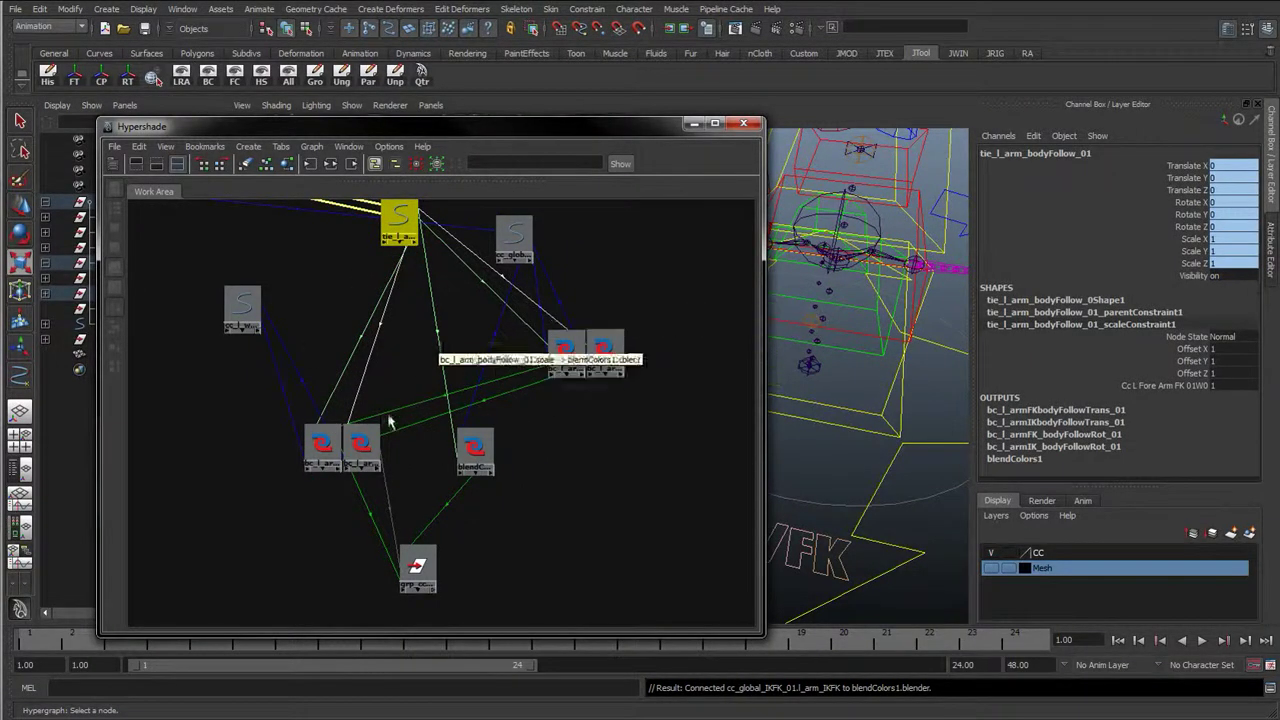
pyautogui.moveTo(399, 236); pyautogui.dragTo(380, 237)
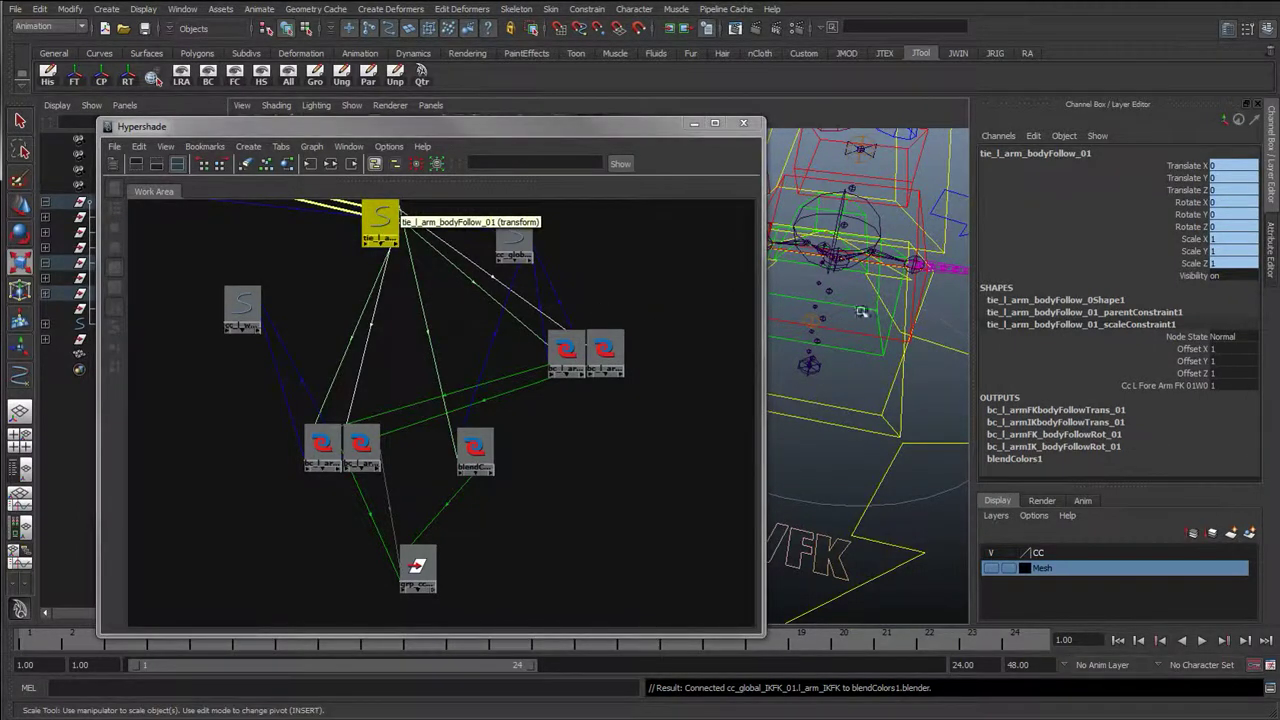
pyautogui.keyDown('alt'); pyautogui.moveTo(852, 316); pyautogui.dragTo(737, 336, button='middle'); pyautogui.keyUp('alt')
pyautogui.press('r')
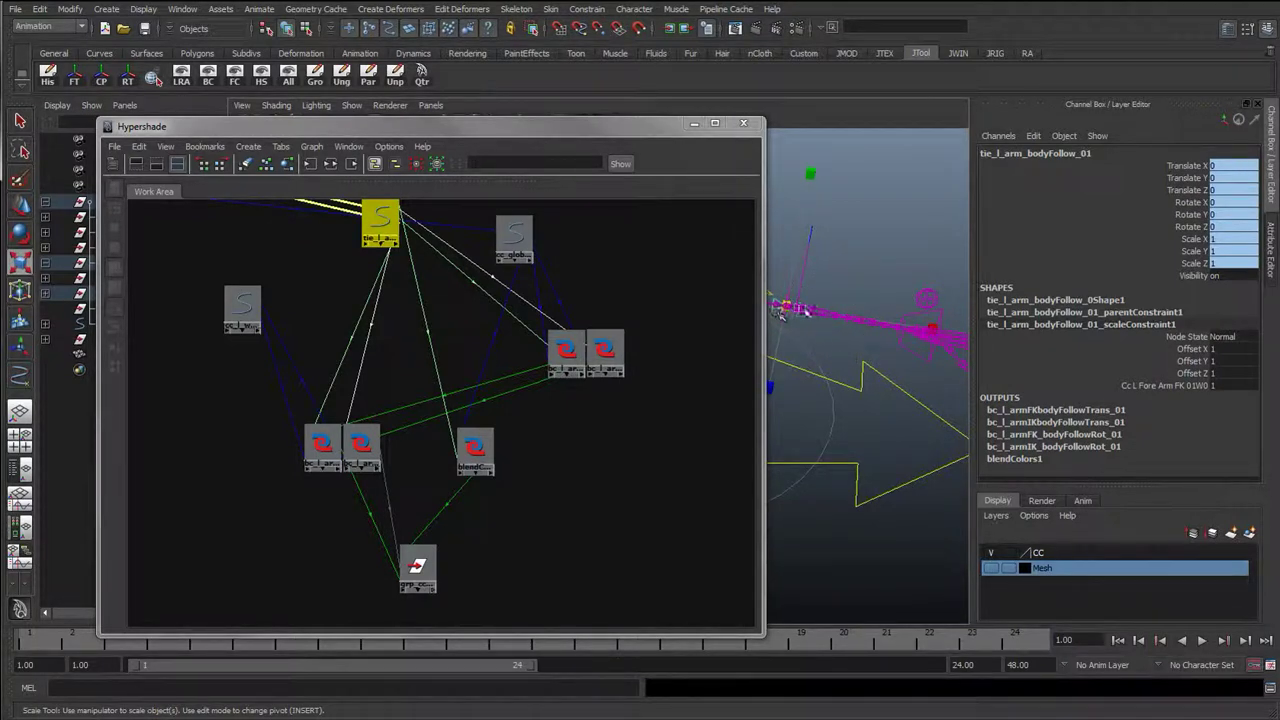
pyautogui.moveTo(388, 245); pyautogui.dragTo(362, 245)
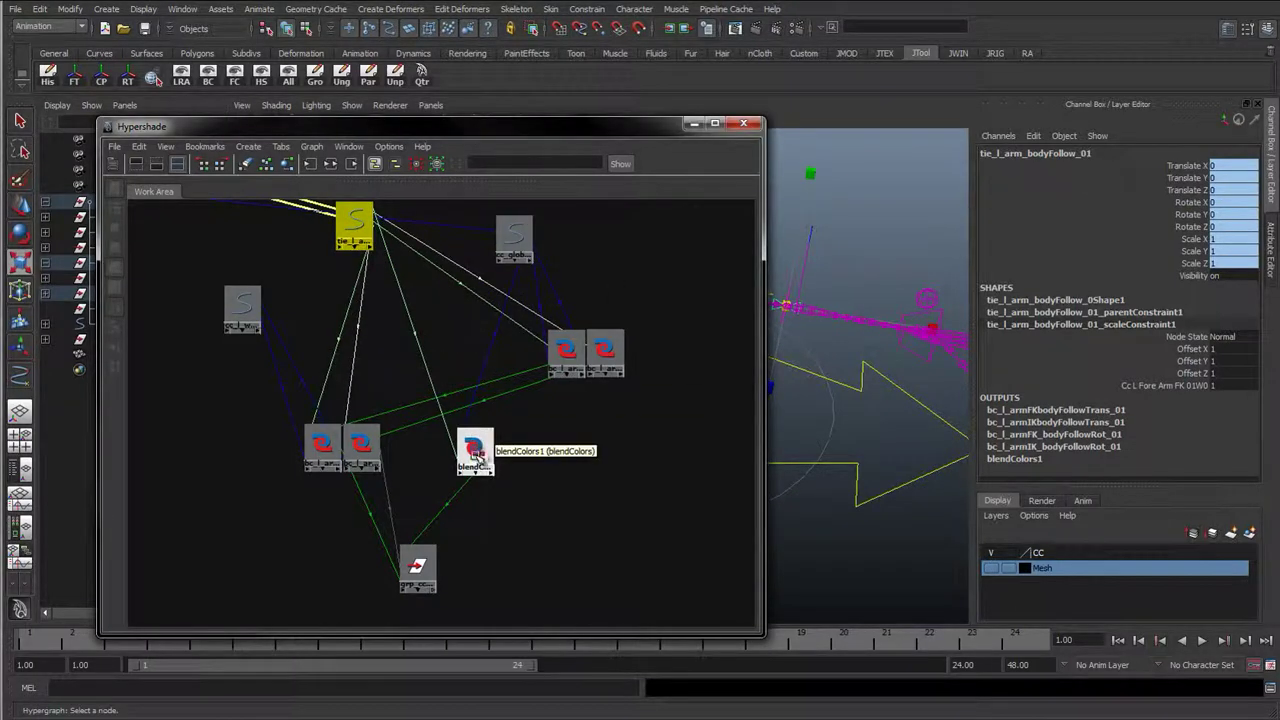
pyautogui.moveTo(476, 455); pyautogui.dragTo(481, 449)
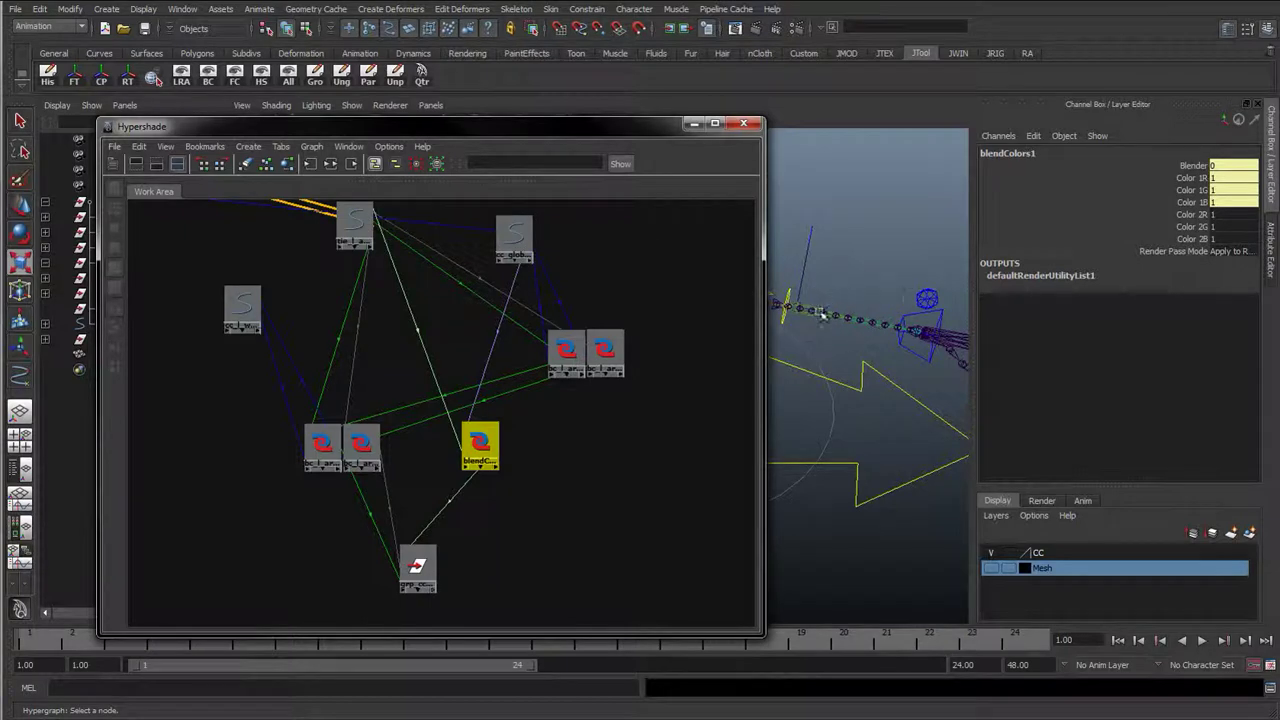
# - Select grp_cc_l_wristOff_01 and examine its scale manipulator around the left wrist
pyautogui.click(417, 567)
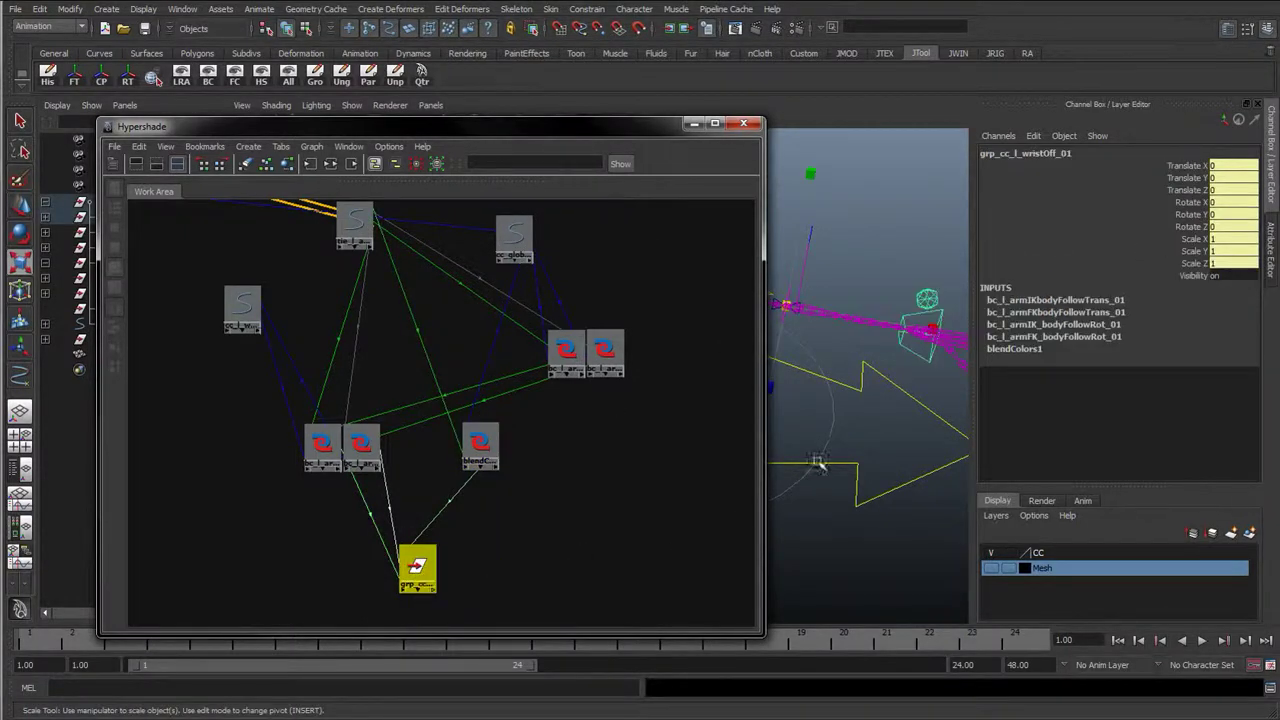
pyautogui.click(932, 332)
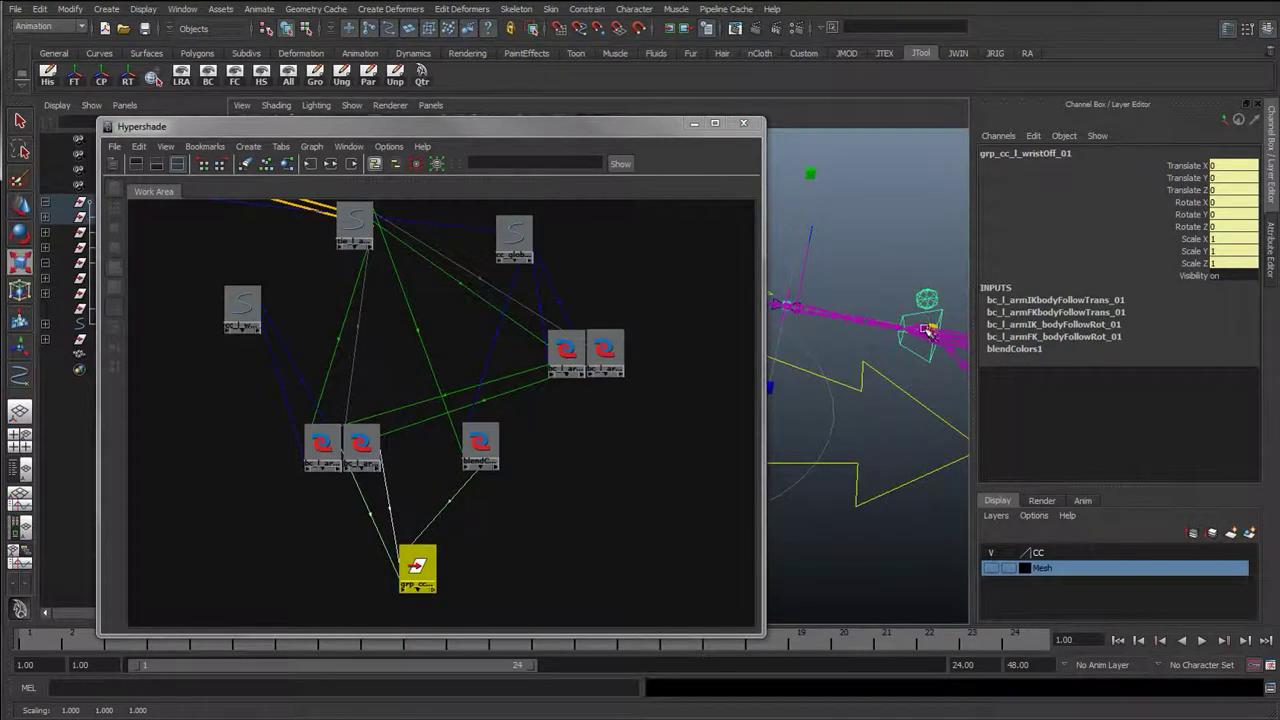
pyautogui.keyDown('alt'); pyautogui.moveTo(925, 350); pyautogui.dragTo(880, 347); pyautogui.keyUp('alt')
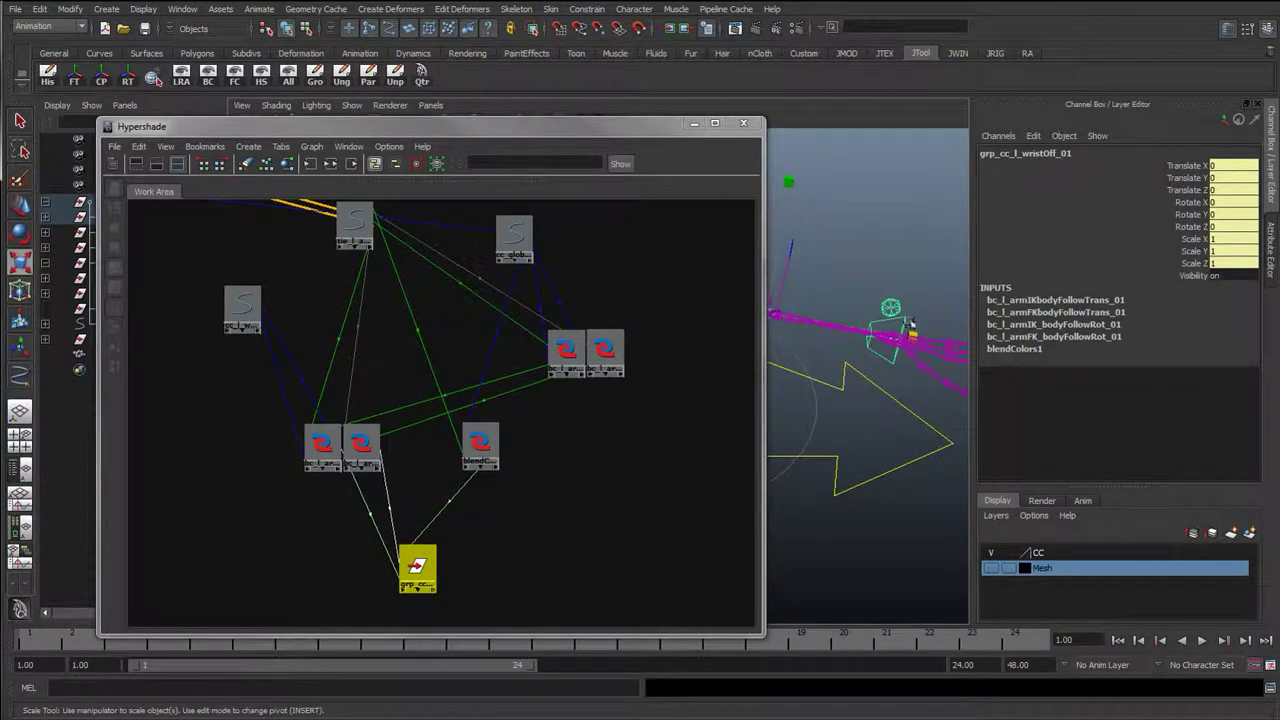
# - Clear the Hypershade from the viewport and switch the left arm to FK with the L Arm IKFK attribute of cc_global_IKFK_01
pyautogui.click(743, 123)
pyautogui.click(530, 523)
pyautogui.click(1175, 165)
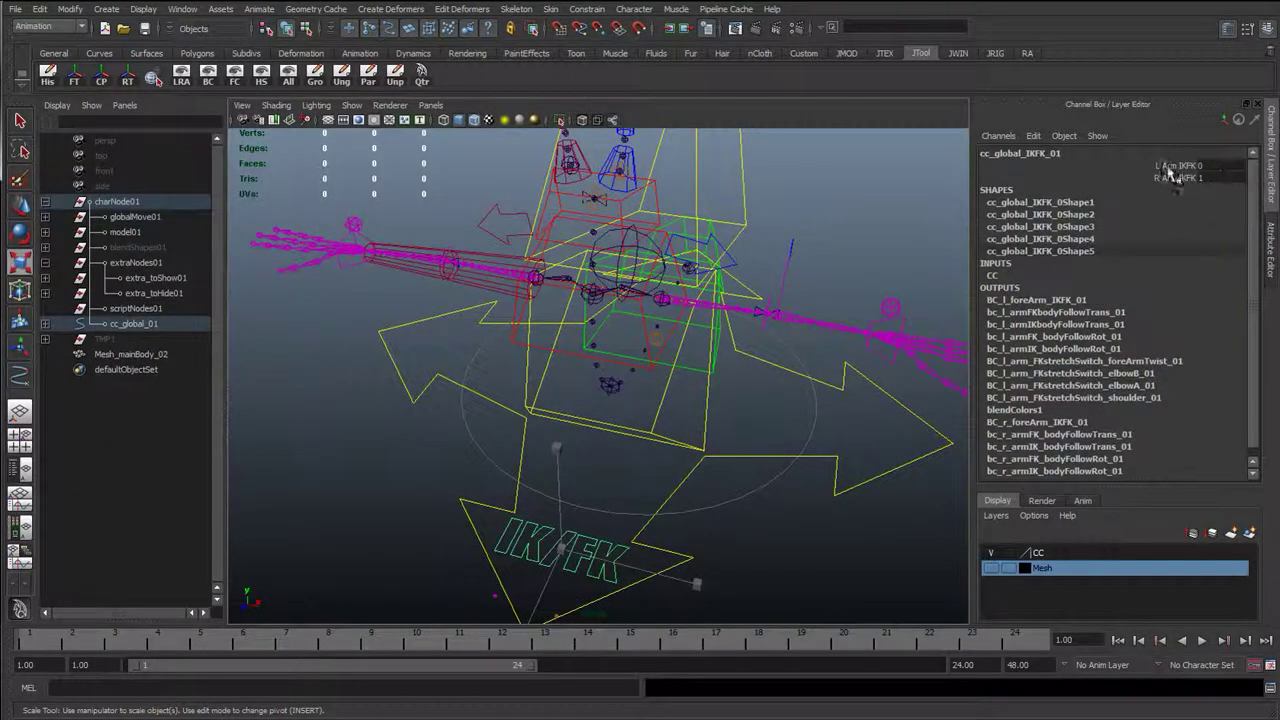
pyautogui.moveTo(818, 258); pyautogui.dragTo(1000, 270, button='middle')
pyautogui.keyDown('alt'); pyautogui.moveTo(880, 265); pyautogui.dragTo(674, 263); pyautogui.keyUp('alt')
pyautogui.keyDown('alt'); pyautogui.moveTo(674, 263); pyautogui.dragTo(786, 275, button='right'); pyautogui.keyUp('alt')
# - Try stretching cc_l_foreArmFK_01 along the forearm in the viewport, and undo the test scale
pyautogui.click(784, 270)
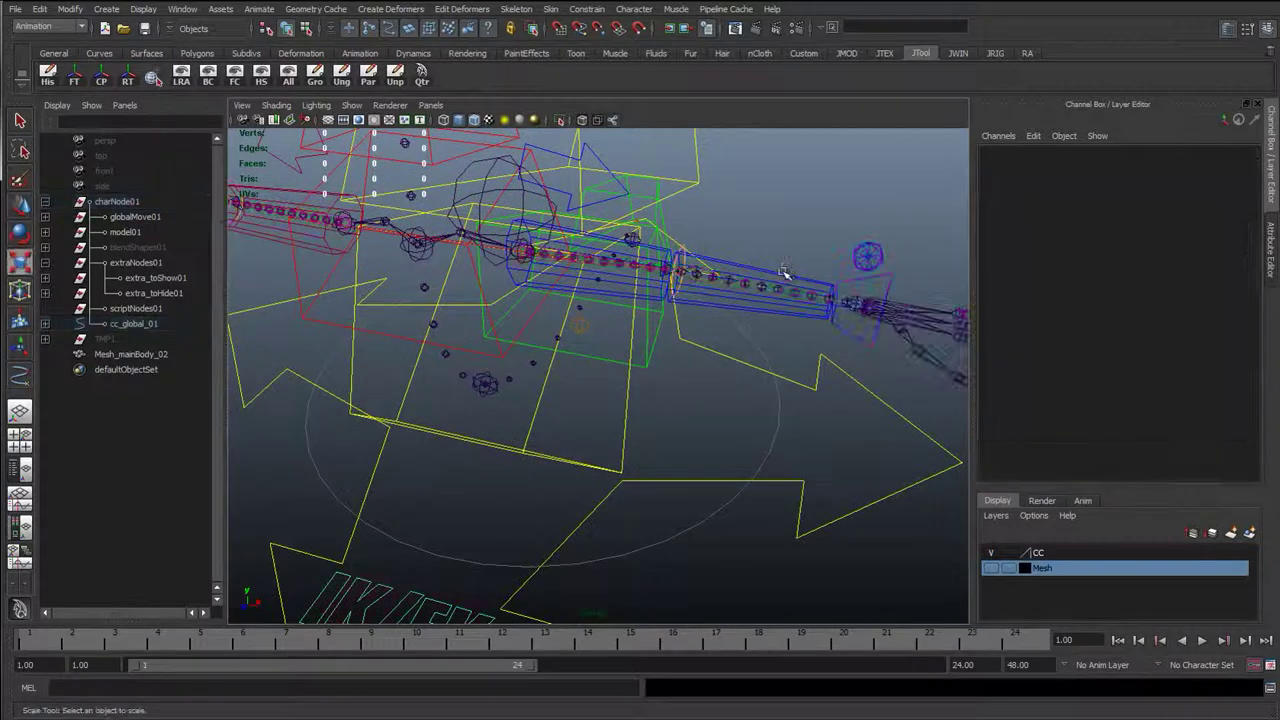
pyautogui.click(785, 272)
pyautogui.hotkey('alt', 'Tab')
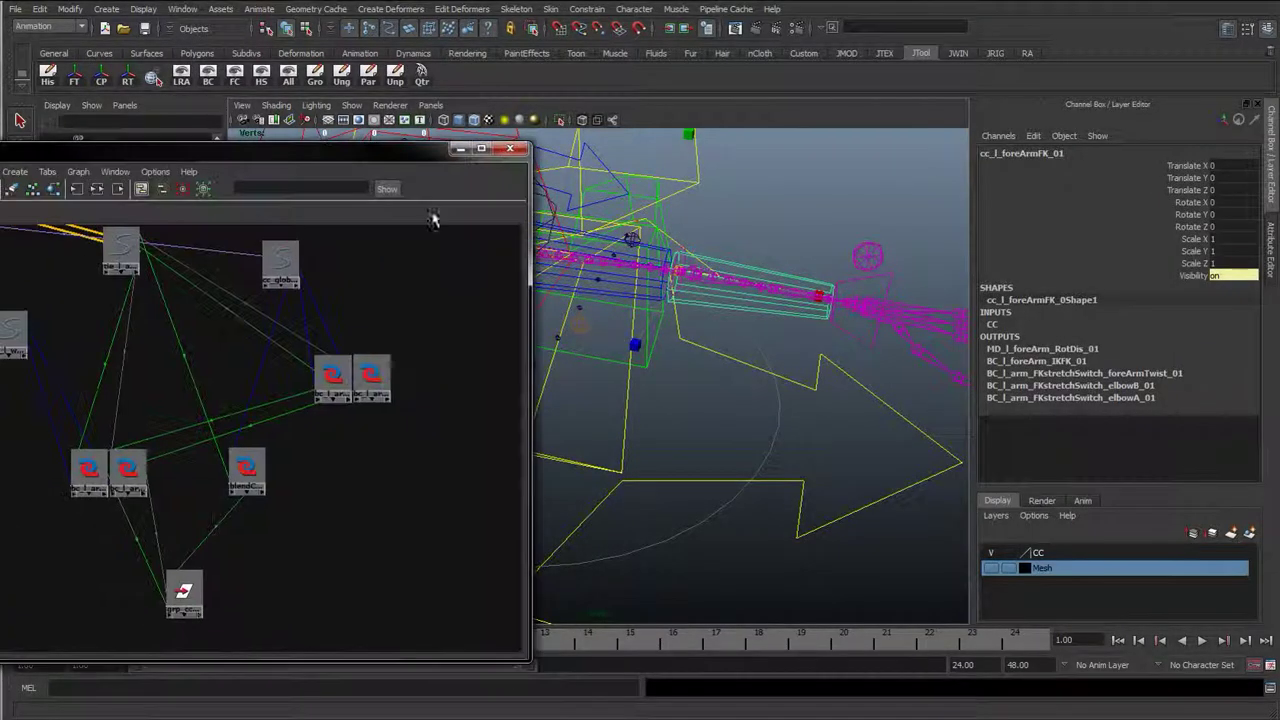
pyautogui.click(254, 465)
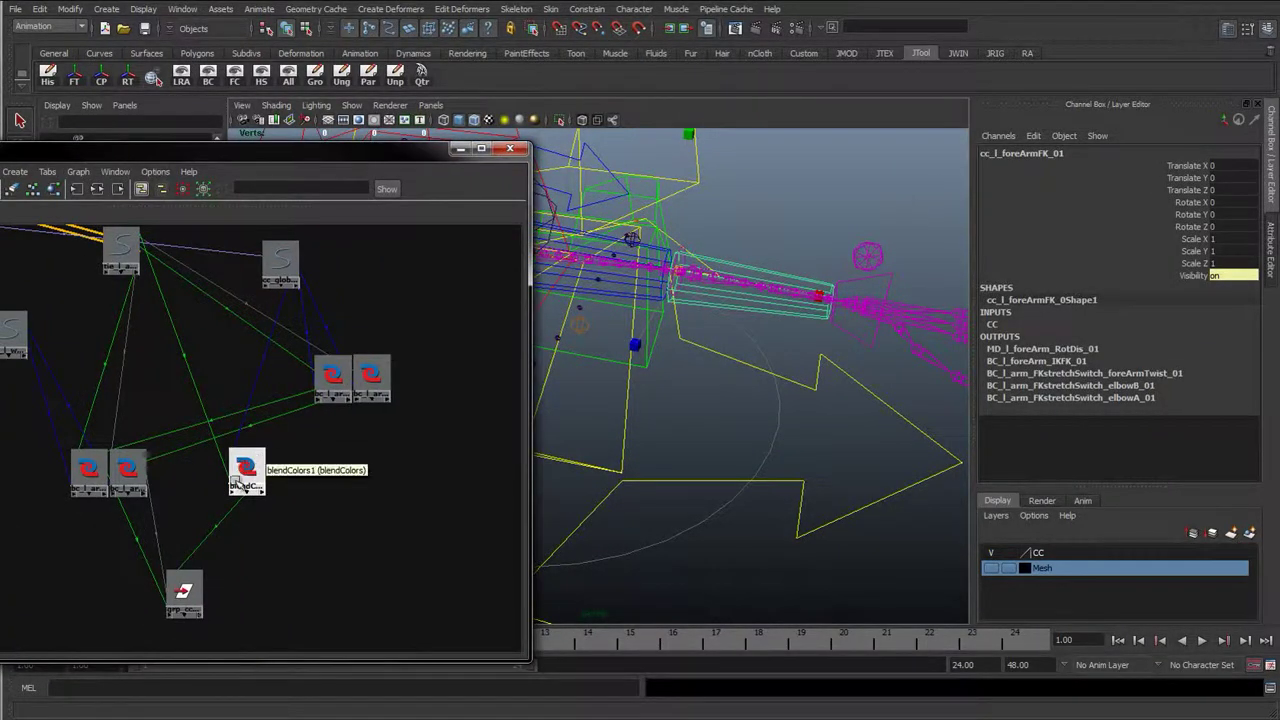
pyautogui.moveTo(298, 158); pyautogui.dragTo(0, 160)
pyautogui.keyDown('alt'); pyautogui.moveTo(904, 302); pyautogui.dragTo(622, 322, button='middle'); pyautogui.keyUp('alt')
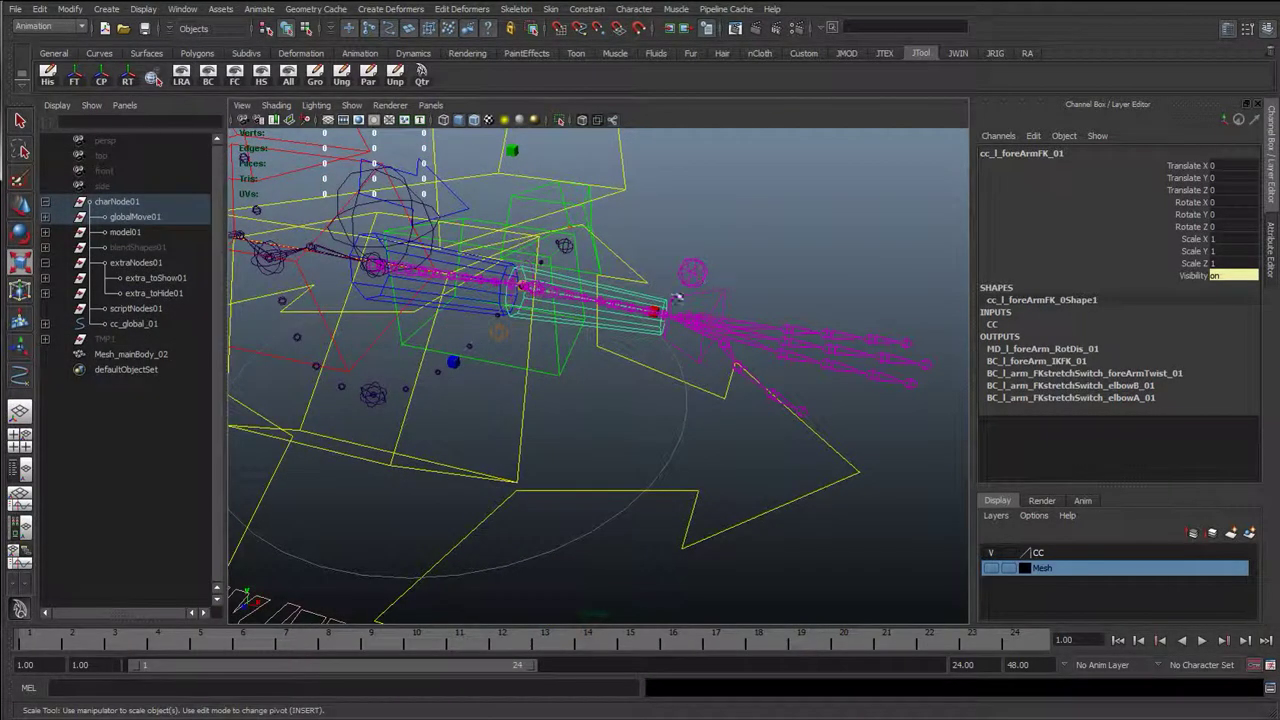
pyautogui.moveTo(660, 316); pyautogui.dragTo(815, 350)
pyautogui.hotkey('ctrl', 'z')
pyautogui.keyDown('alt'); pyautogui.moveTo(566, 326); pyautogui.dragTo(590, 332); pyautogui.keyUp('alt')
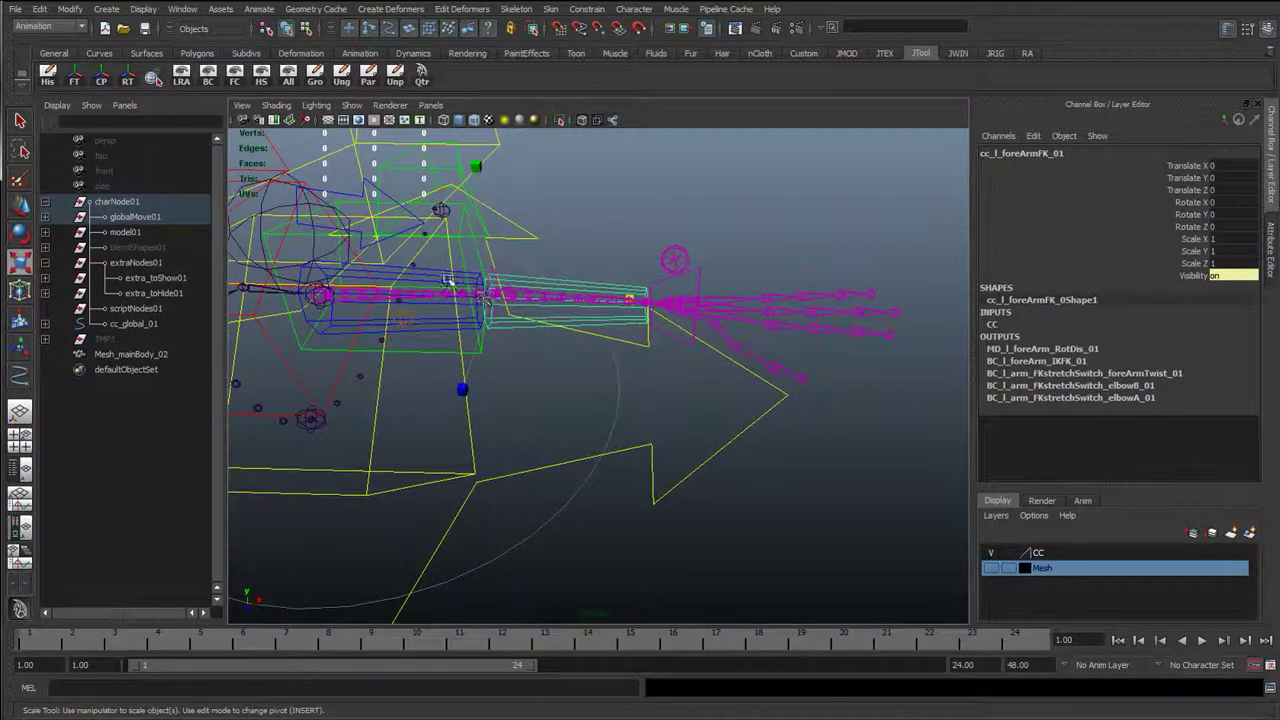
# - Try stretching the left FK forearm control again, to a Scale X of about 1.961
pyautogui.click(478, 295)
pyautogui.keyDown('alt'); pyautogui.moveTo(478, 295); pyautogui.dragTo(580, 406); pyautogui.keyUp('alt')
pyautogui.hotkey('ctrl', 'z')
pyautogui.click(655, 367)
pyautogui.click(563, 374)
pyautogui.moveTo(614, 358); pyautogui.dragTo(766, 374)
pyautogui.click(810, 381)
pyautogui.moveTo(843, 379); pyautogui.dragTo(900, 383)
# - Try rotating the stretched left FK forearm control, undo the test rotation and scales, and clear the selection
pyautogui.press('e')
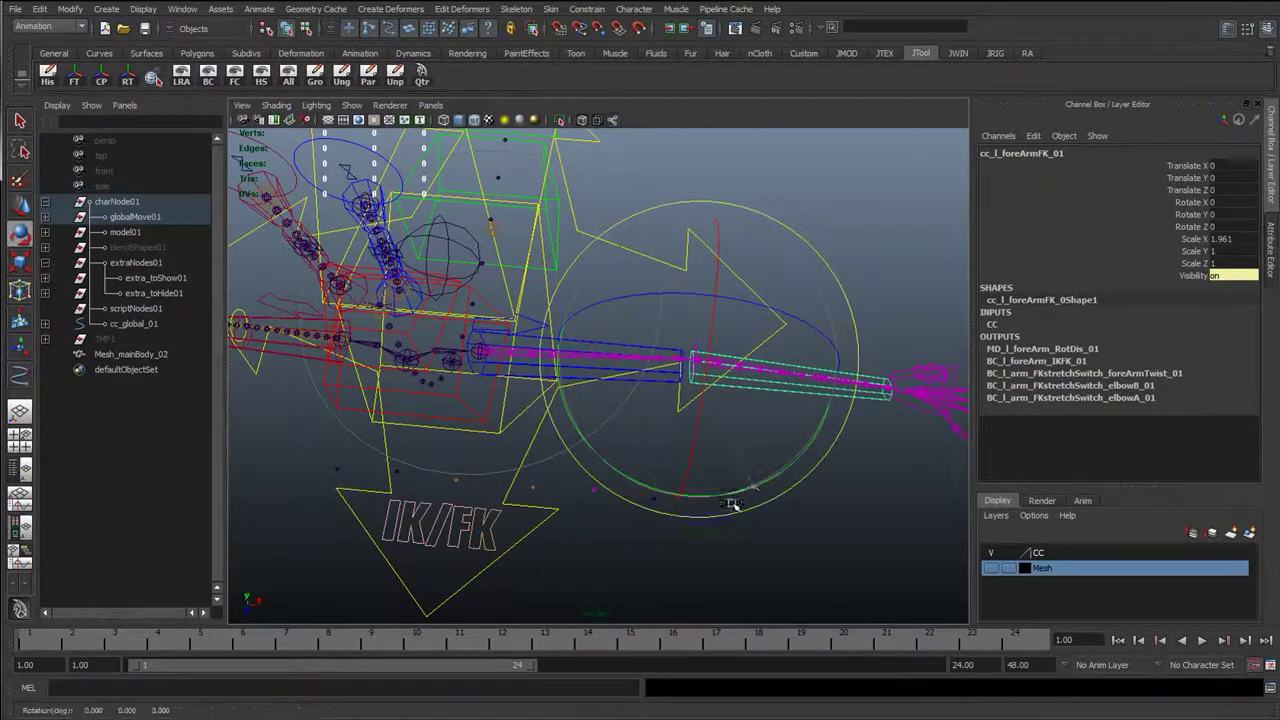
pyautogui.moveTo(749, 493); pyautogui.dragTo(563, 517)
pyautogui.hotkey('ctrl', 'z')
pyautogui.hotkey('ctrl', 'z')
pyautogui.hotkey('ctrl', 'z')
pyautogui.hotkey('ctrl', 'z')
pyautogui.click(708, 430)
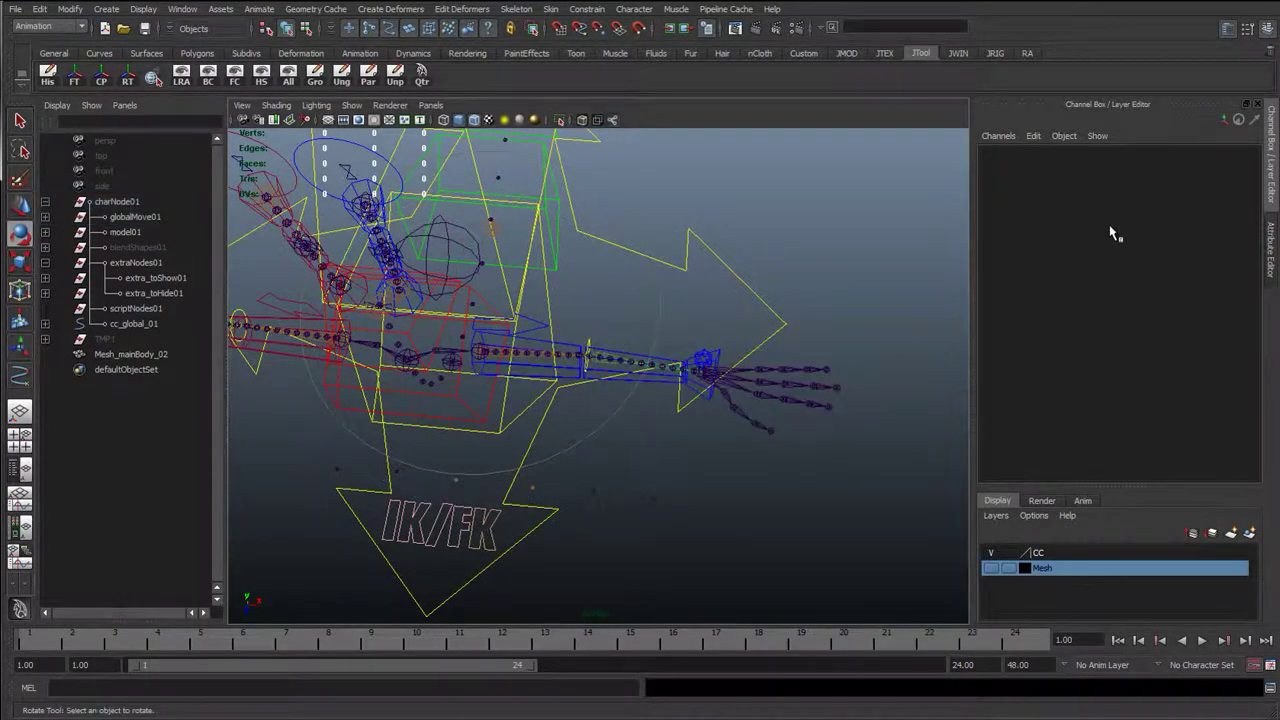
# - Switch the left arm to IK by setting the L Arm IKFK attribute of cc_global_IKFK_01 to 1
pyautogui.click(428, 540)
pyautogui.press('w')
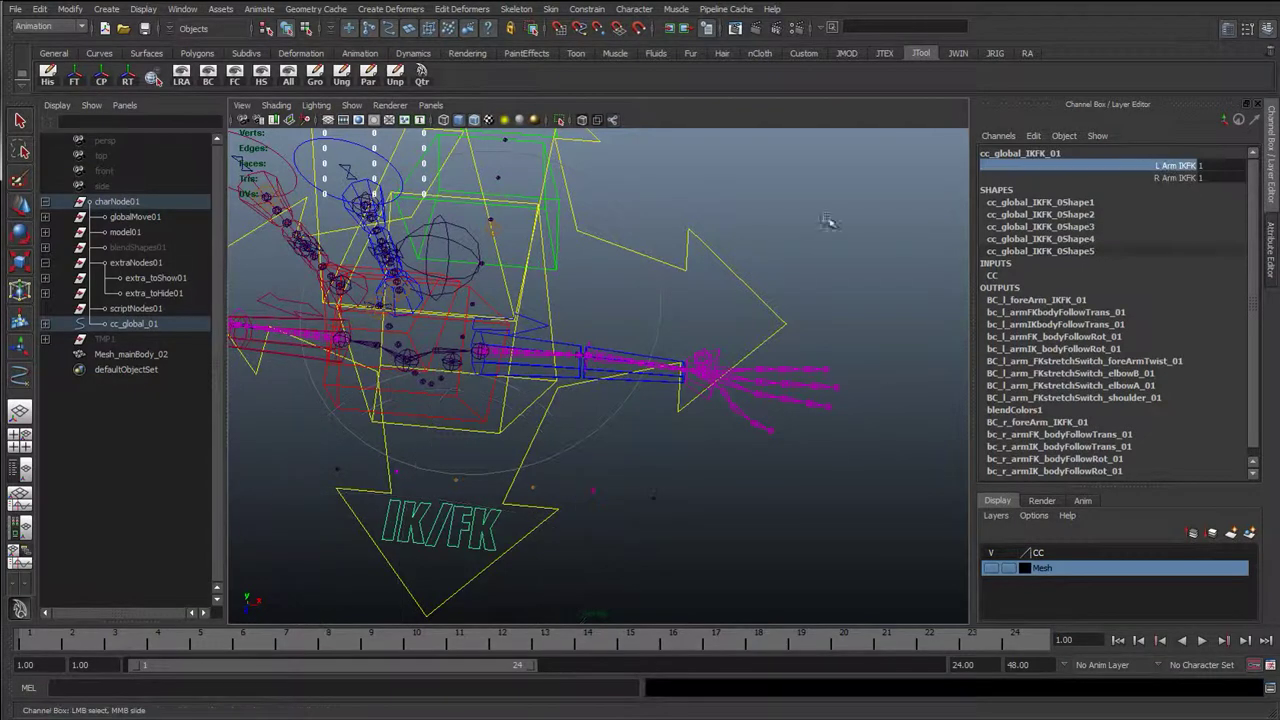
# - Try stretching the left arm by moving the cc_l_wrist_01 IK control away from the body, and undo the test moves
pyautogui.click(718, 376)
pyautogui.moveTo(707, 374); pyautogui.dragTo(934, 414)
pyautogui.keyDown('alt'); pyautogui.moveTo(520, 346); pyautogui.dragTo(712, 202); pyautogui.keyUp('alt')
pyautogui.hotkey('ctrl', 'z')
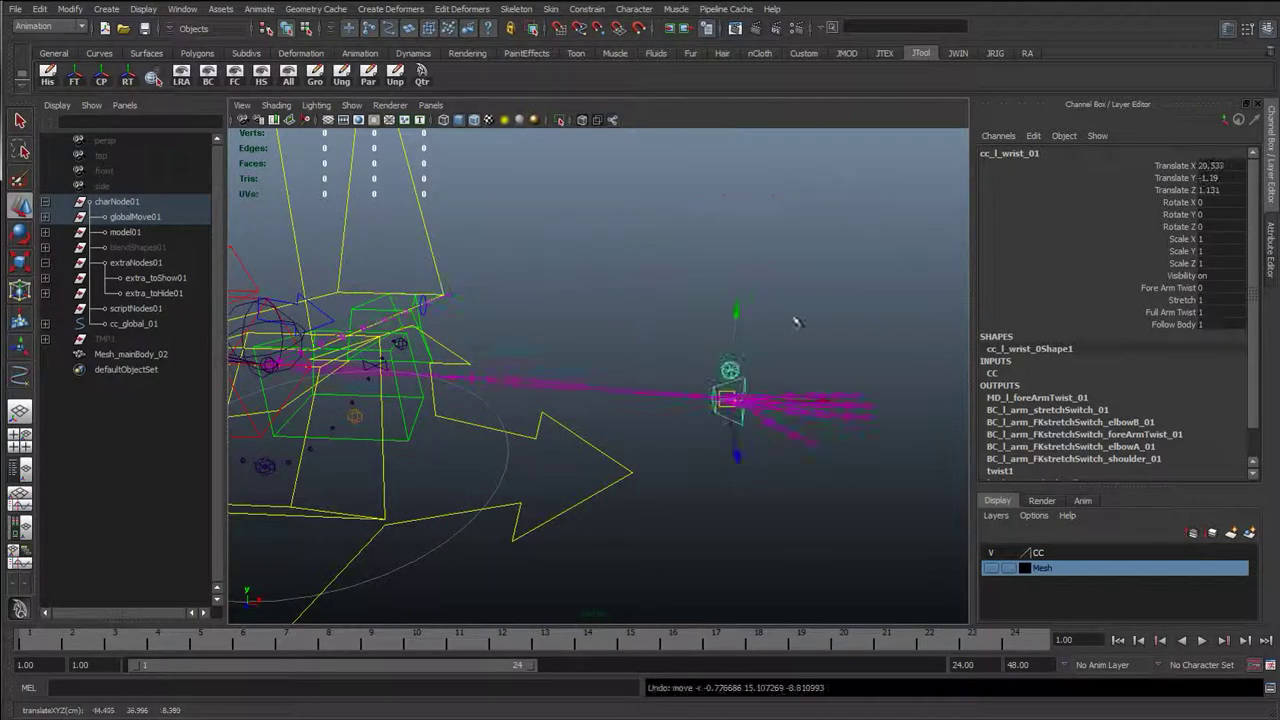
pyautogui.hotkey('ctrl', 'z')
pyautogui.hotkey('ctrl', 'z')
# - Move cc_l_wrist_01 up and outward to about 14.785, 9.969, -16.13 to stretch the left IK arm
pyautogui.keyDown('alt'); pyautogui.moveTo(555, 387); pyautogui.dragTo(640, 407); pyautogui.keyUp('alt')
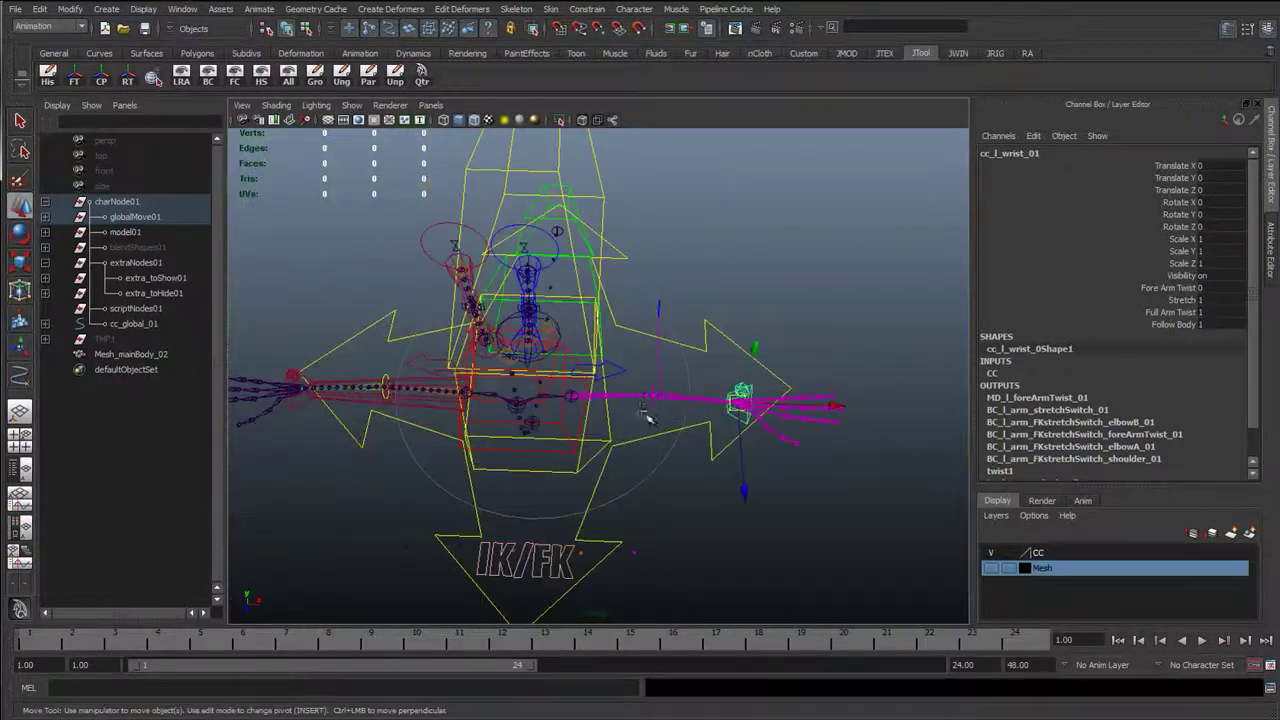
pyautogui.moveTo(742, 412); pyautogui.dragTo(881, 247)
pyautogui.keyDown('alt'); pyautogui.moveTo(812, 273); pyautogui.dragTo(709, 325); pyautogui.keyUp('alt')
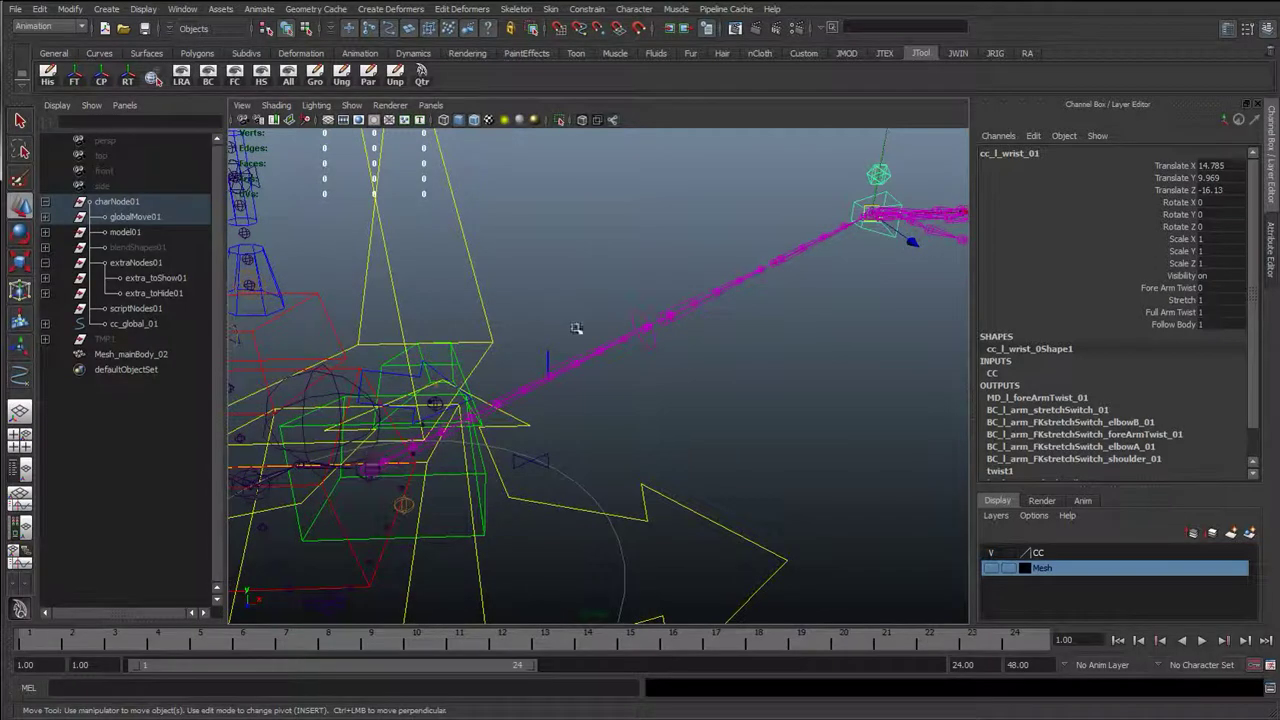
# - Inspect the Scale X of the stretched driver joints jtDrv_l_shoulder_01 and jtDrv_l_elbowB_01, and clear the selection
pyautogui.click(514, 399)
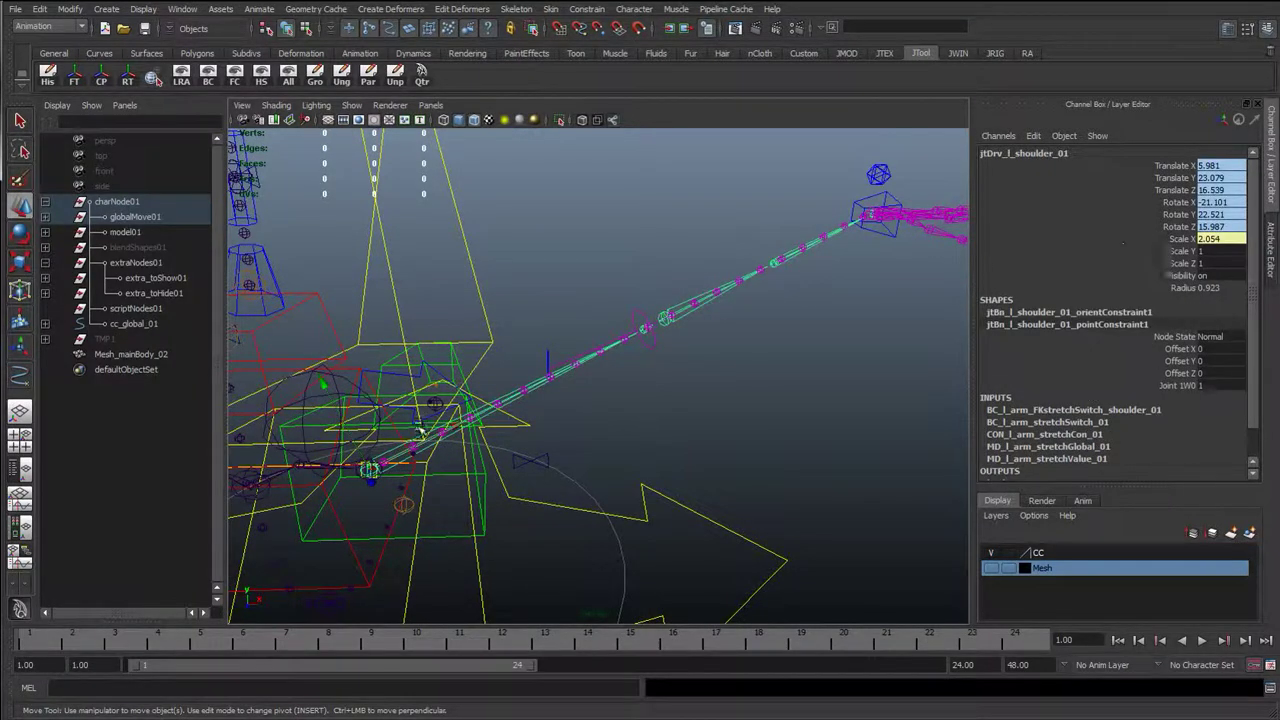
pyautogui.press('r')
pyautogui.click(1177, 240)
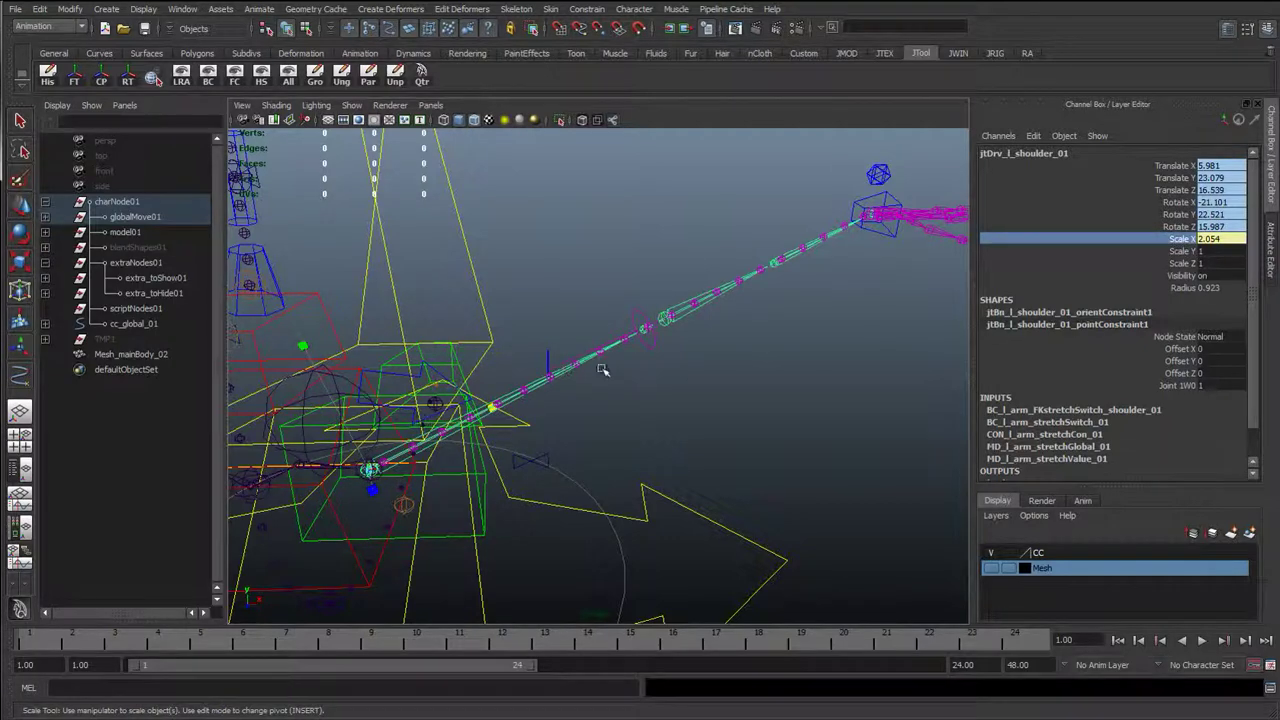
pyautogui.click(716, 294)
pyautogui.press('w')
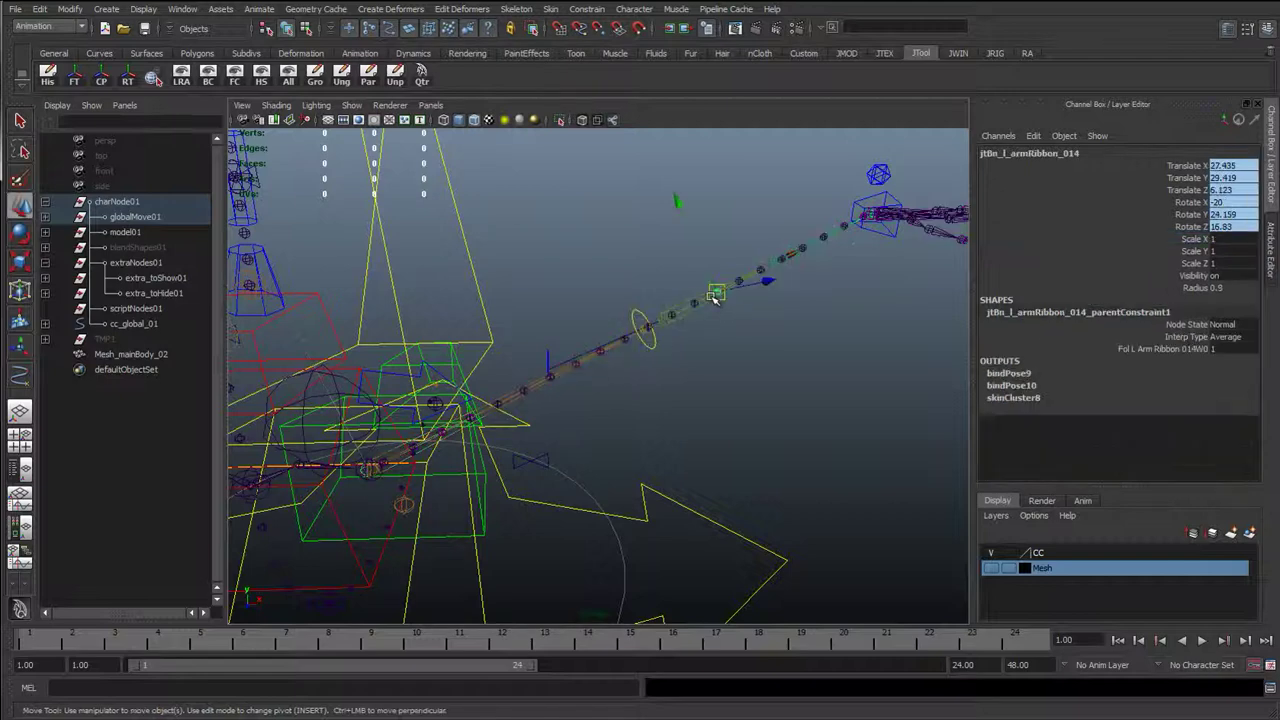
pyautogui.click(703, 304)
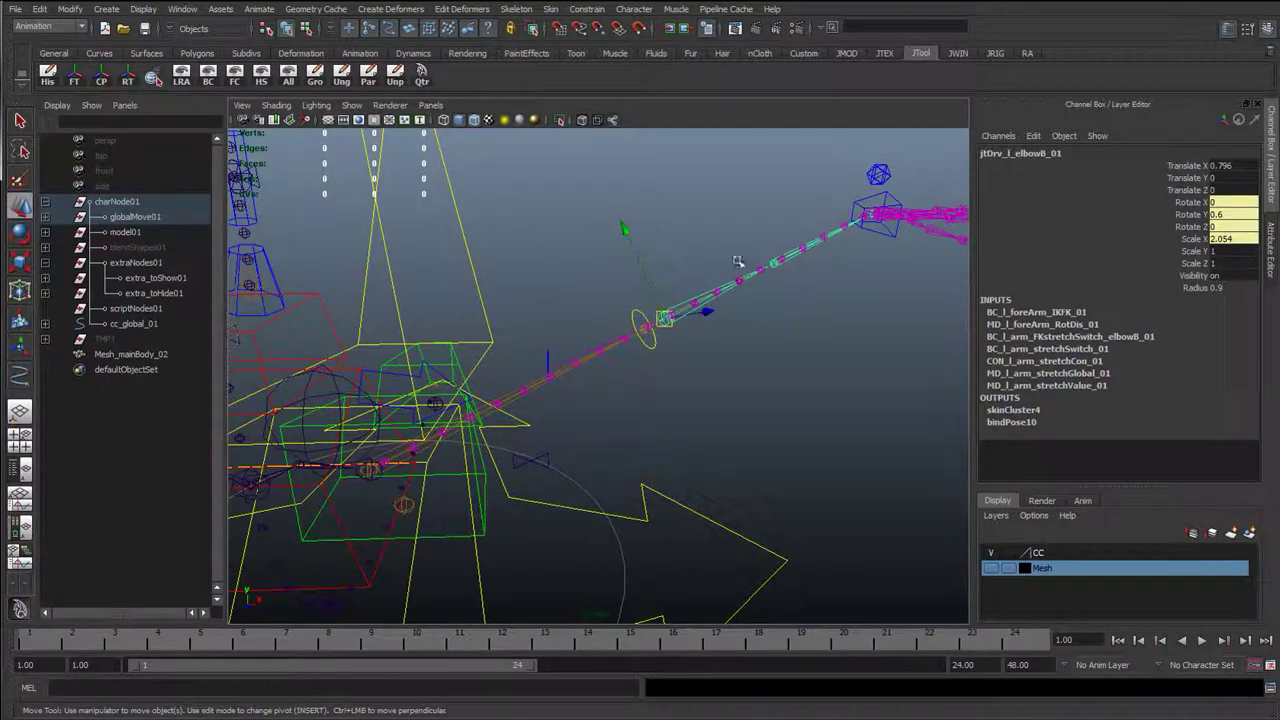
pyautogui.click(687, 374)
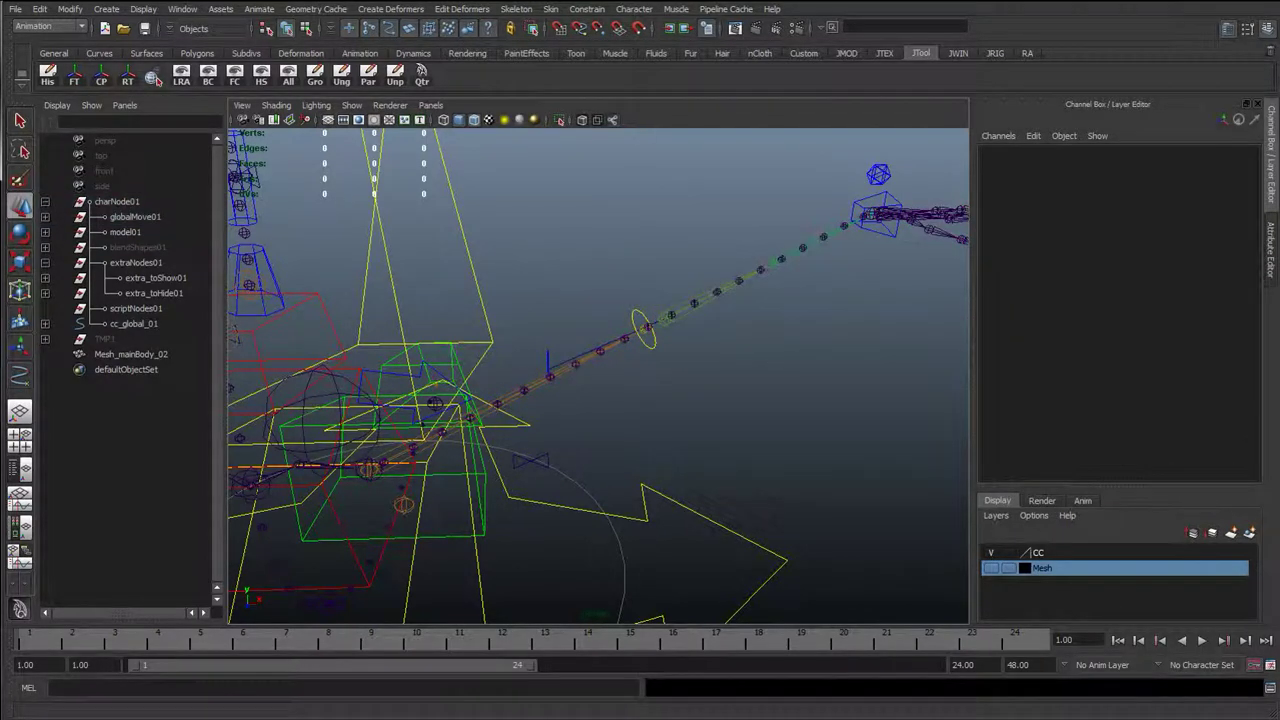